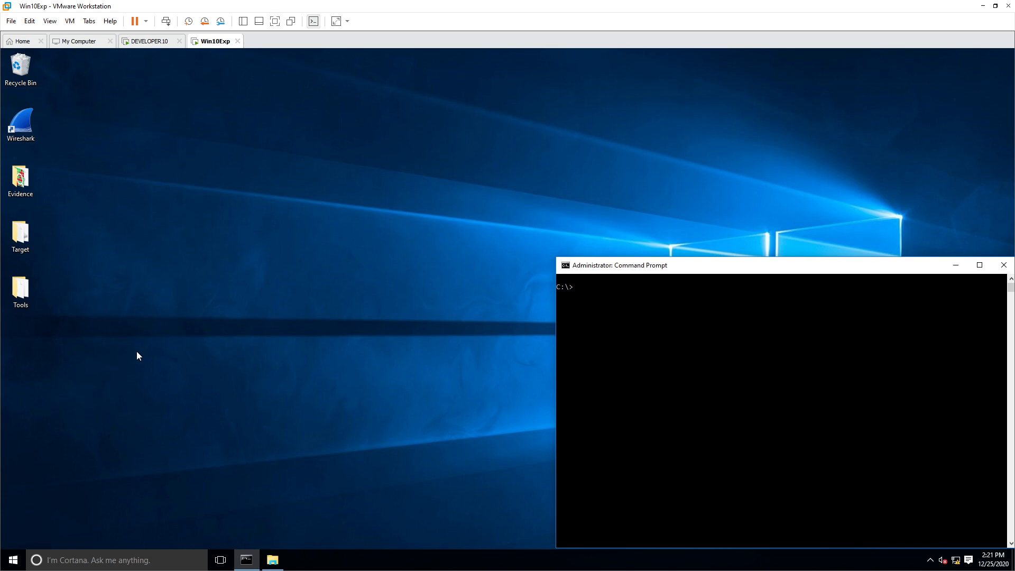
- Open a new File Explorer window and go to the Windows folder on Local Disk (C:)
click(281, 475)
click(274, 559)
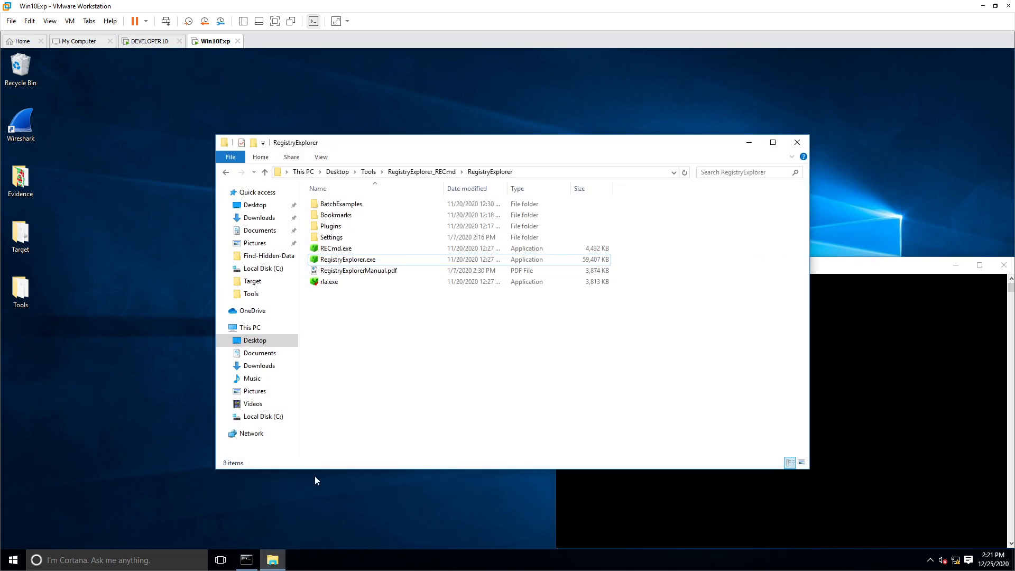
right_click(280, 552)
click(273, 503)
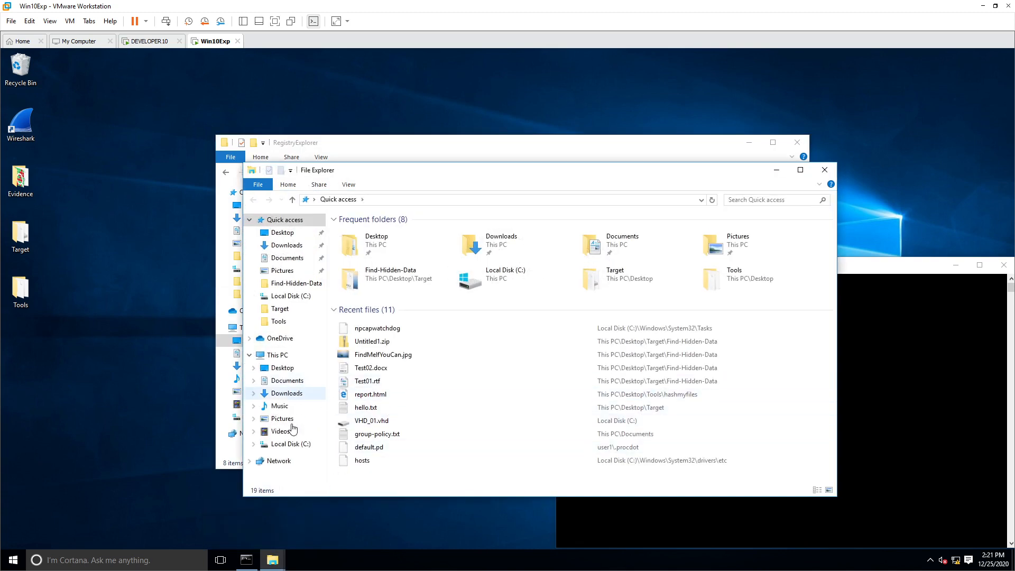
click(289, 444)
double_click(362, 331)
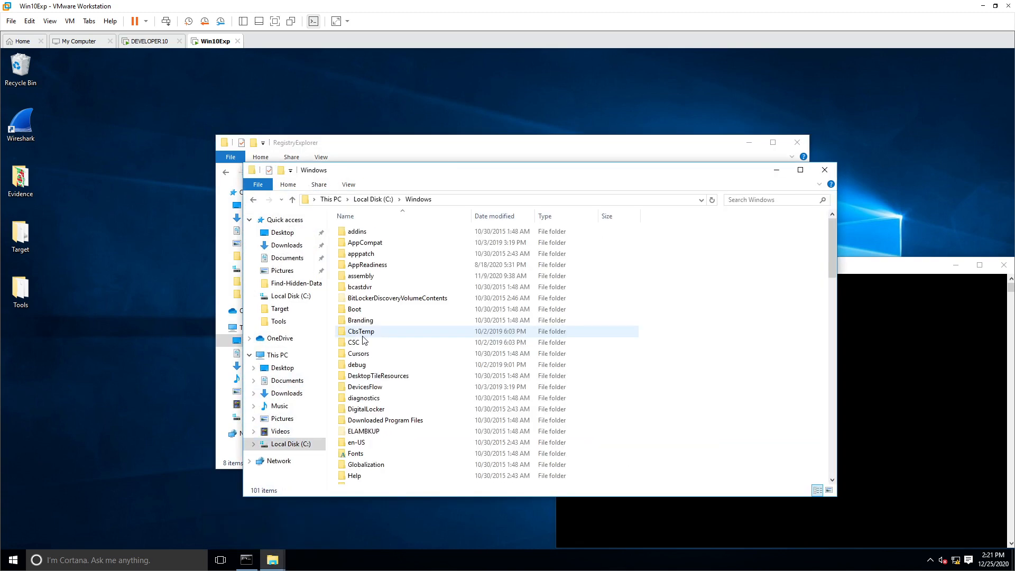
- Go to the System32\Tasks folder and widen the Name column to fit the full task file names
click(364, 342)
text(sys)
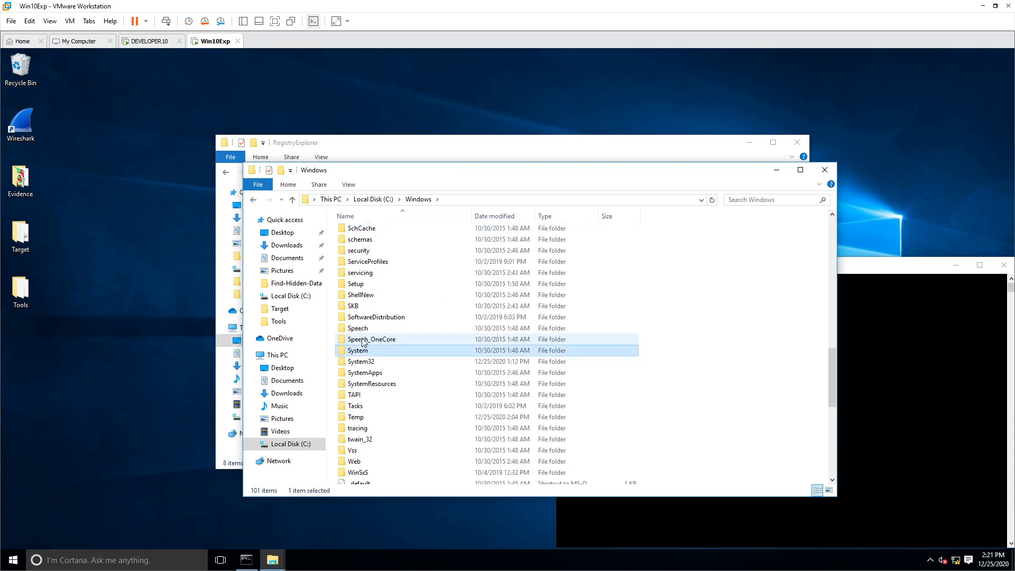
double_click(363, 362)
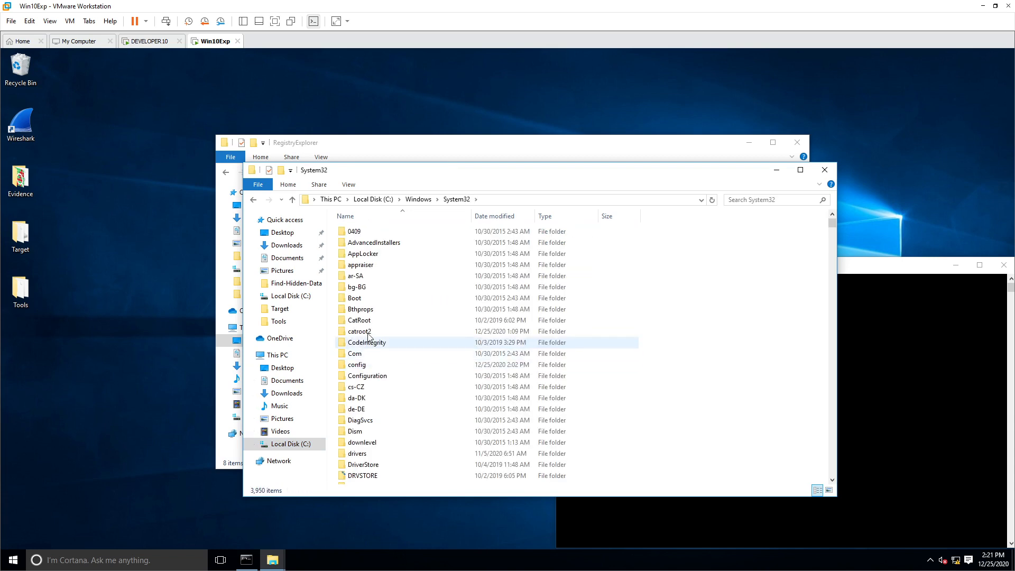
click(368, 332)
text(task)
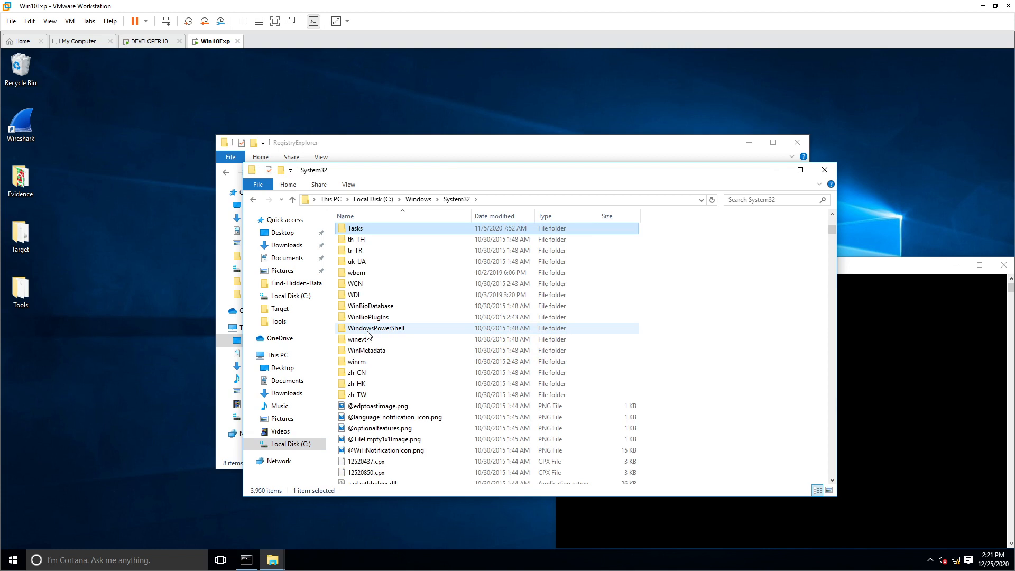
key(Return)
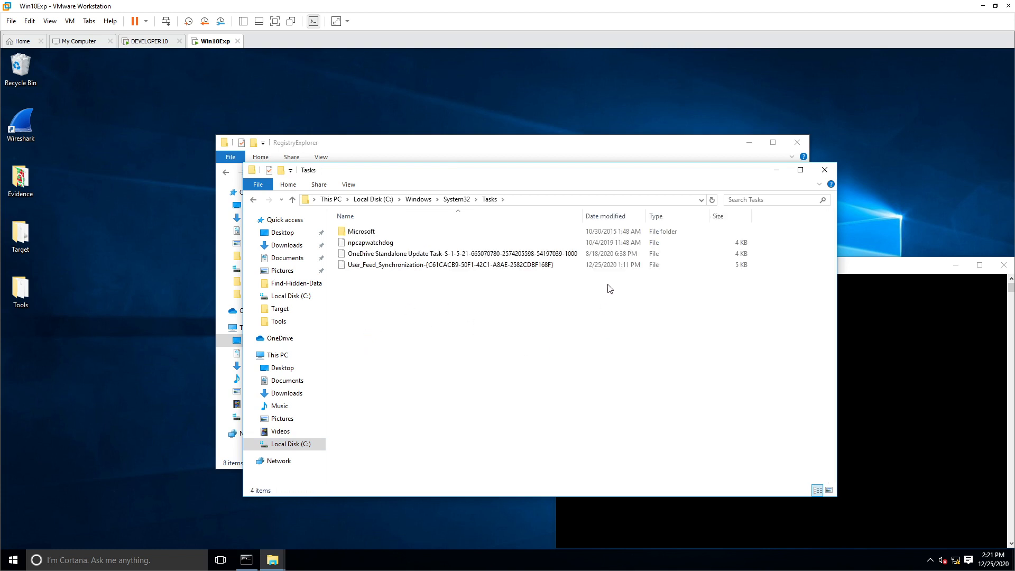
drag(585, 218, 609, 218)
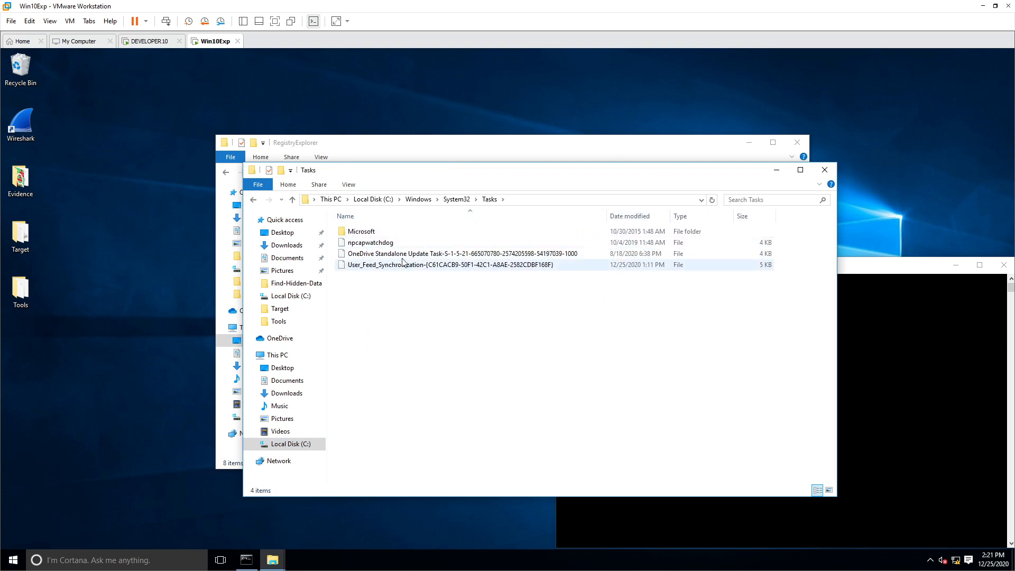
- Open the npcapwatchdog task file in Notepad and read through its XML definition
right_click(377, 246)
click(379, 251)
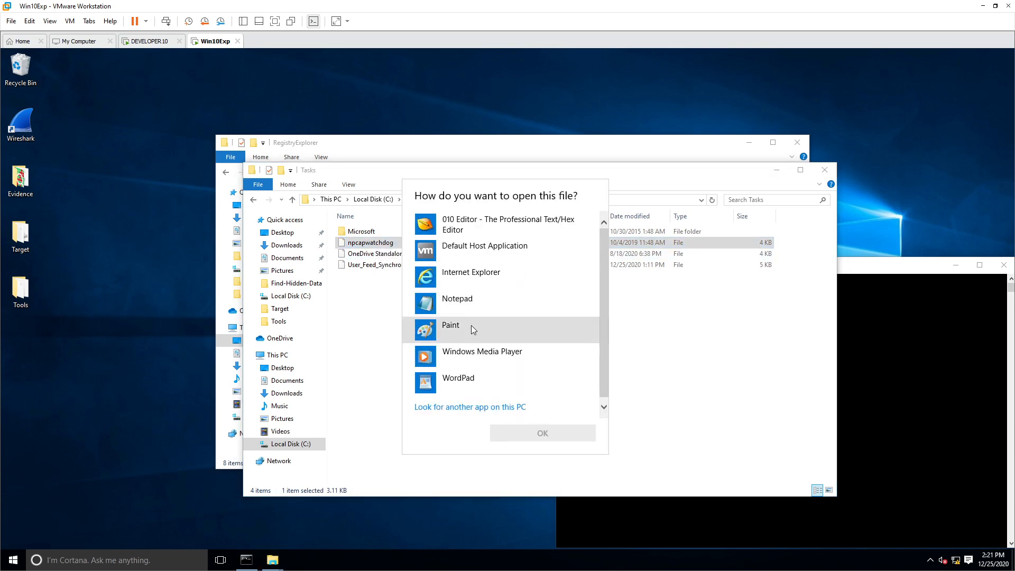
click(465, 305)
click(544, 432)
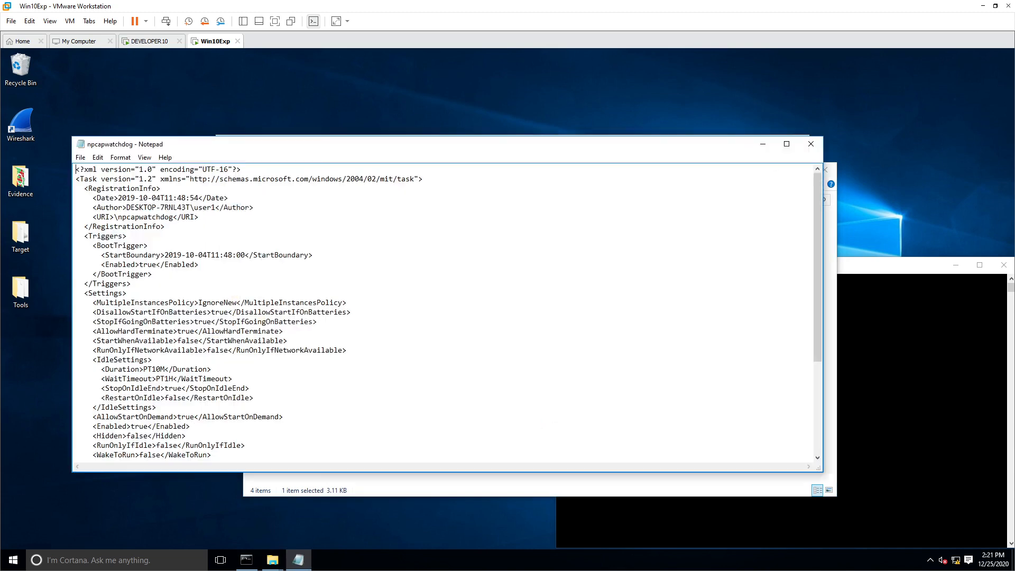
scroll(449, 313, down, 6)
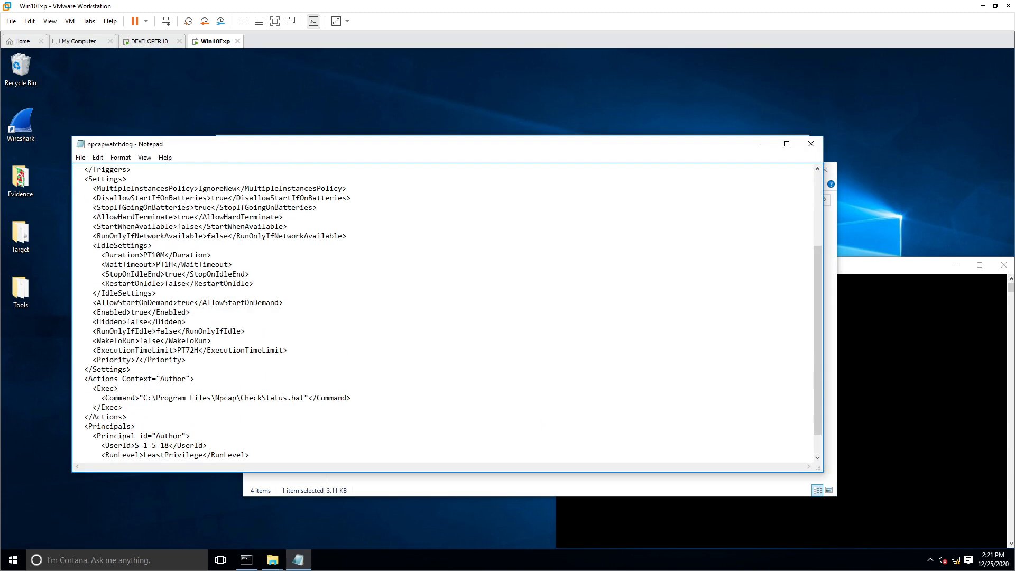
scroll(449, 313, up, 6)
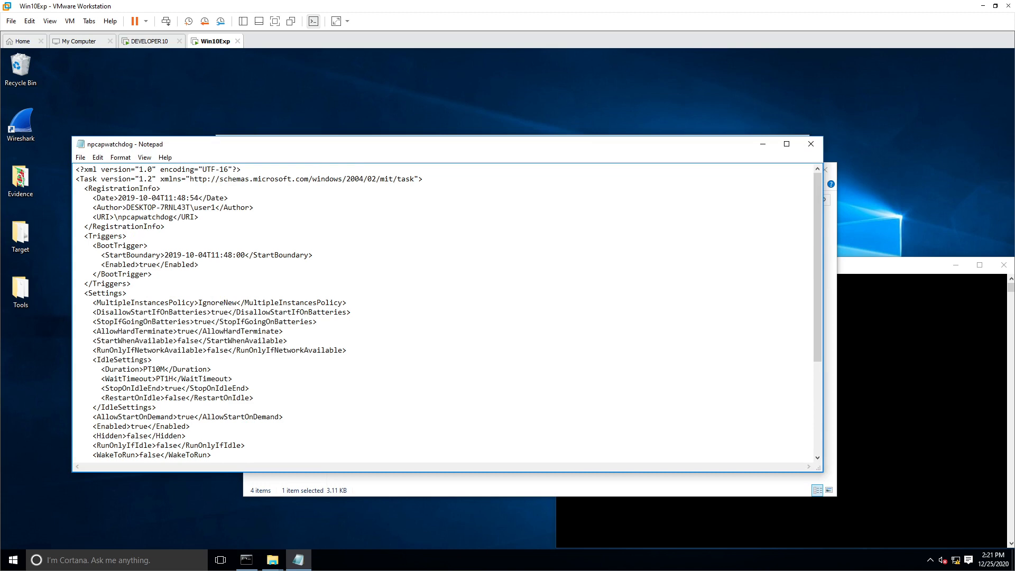
- Switch to Task Scheduler, display the Task Scheduler Library and widen the Name column of the task list
key(super)
text(sched)
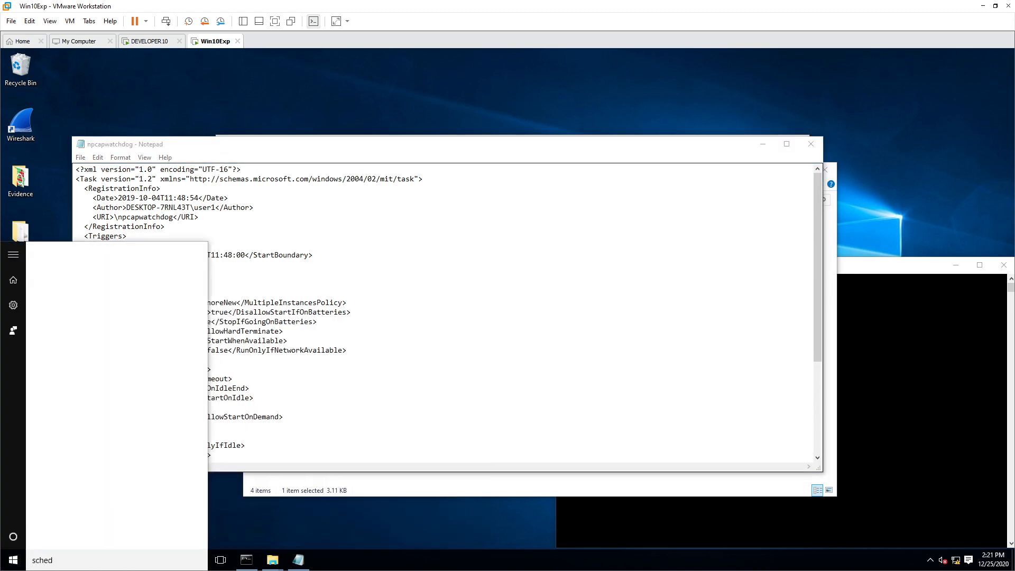
key(Return)
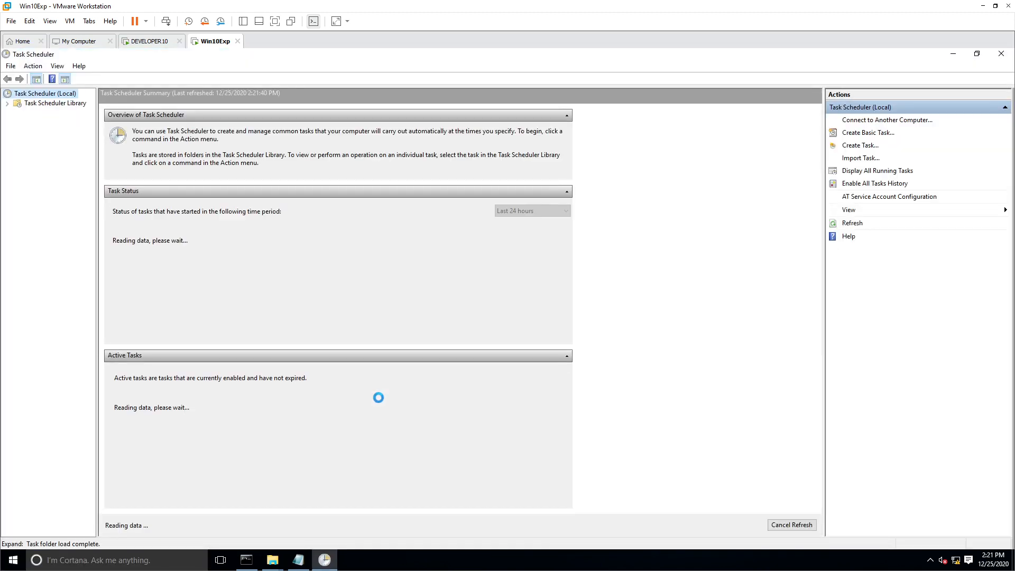
click(65, 104)
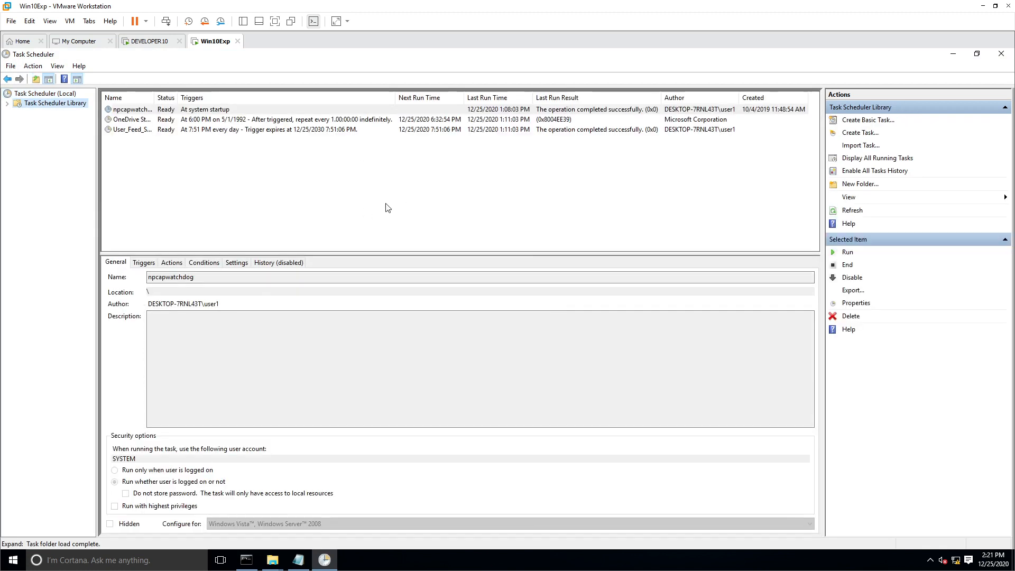
drag(154, 98, 178, 100)
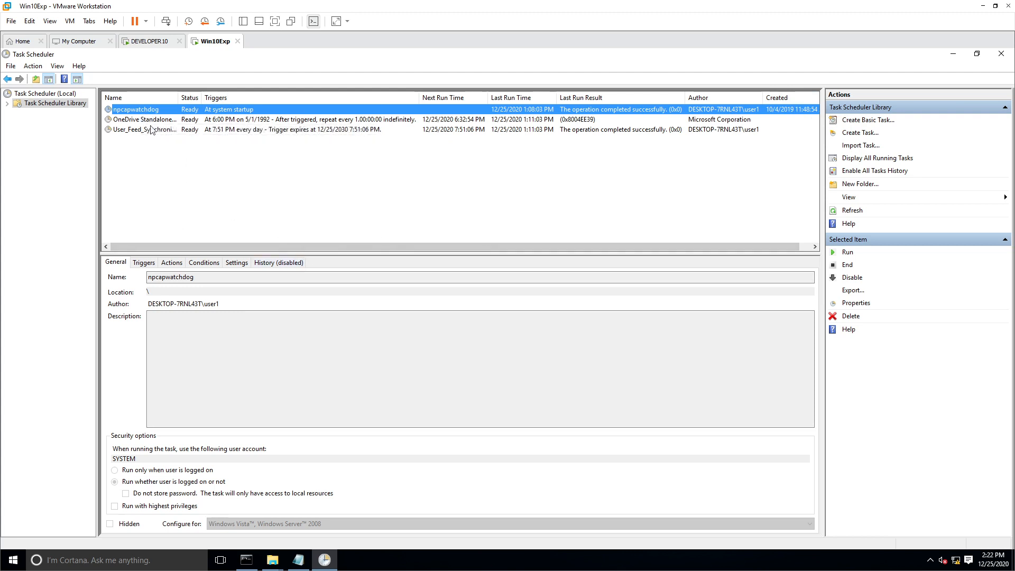
- View the npcapwatchdog task's triggers, in the task summary and in its properties dialog
click(150, 266)
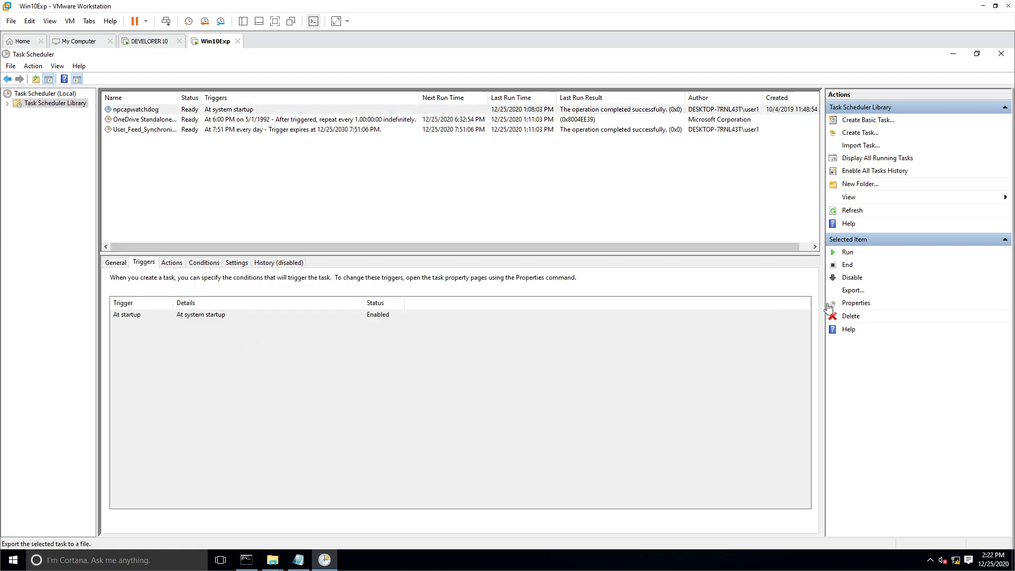
click(855, 303)
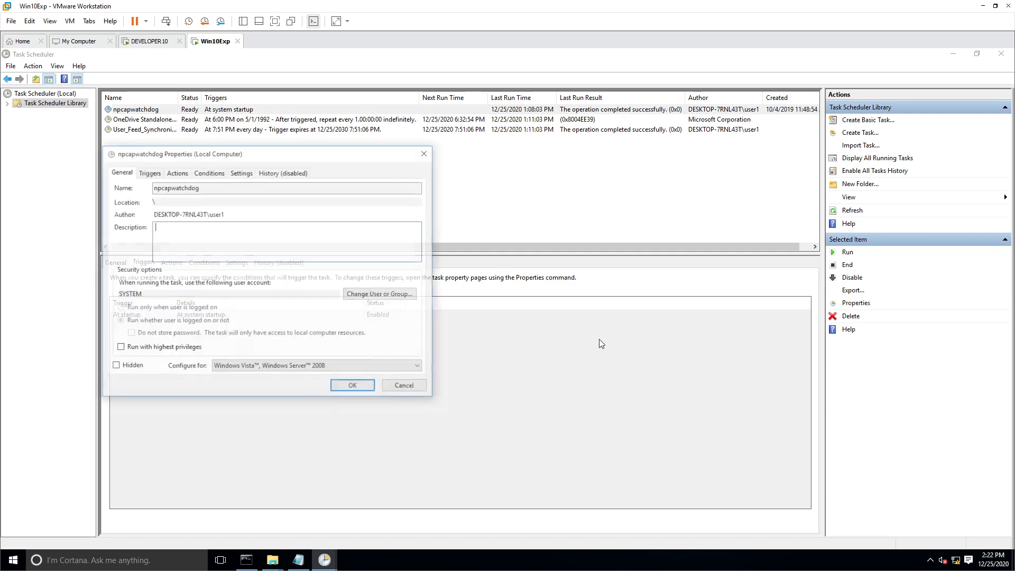
drag(233, 157, 344, 172)
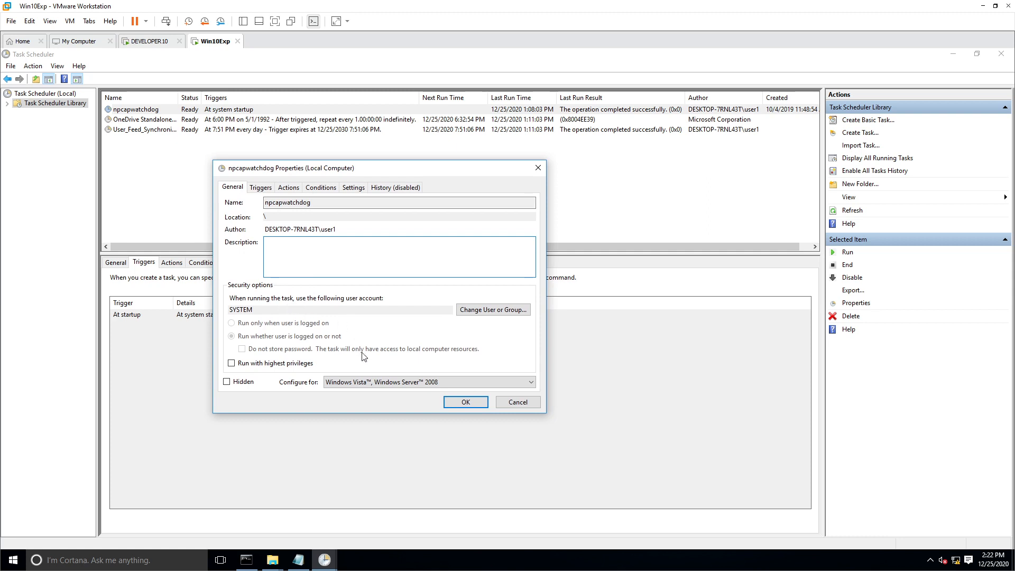
click(265, 190)
click(315, 309)
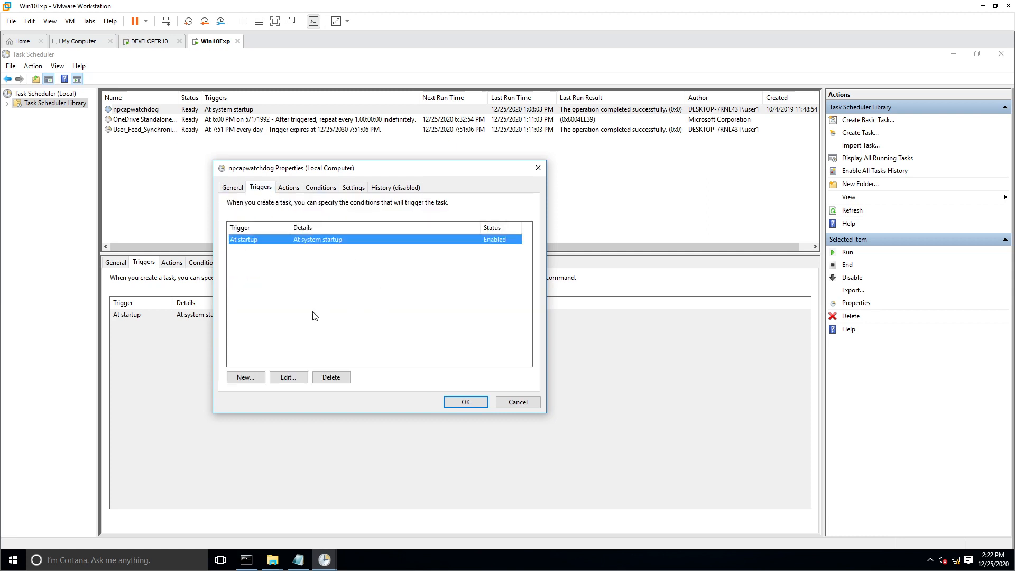
- Examine the start conditions offered for a new trigger, including At log on, and discard the trigger
click(259, 380)
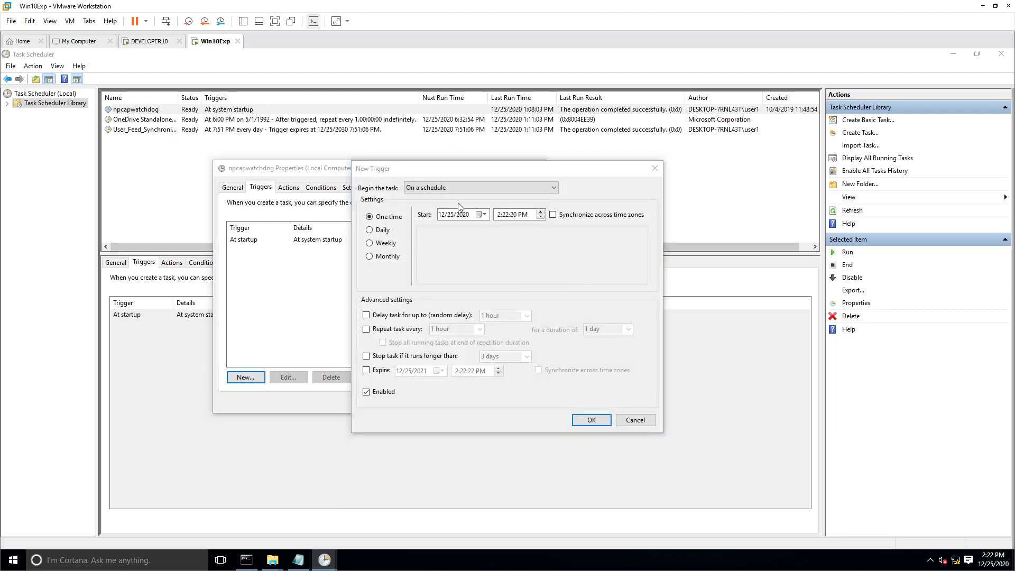
click(463, 188)
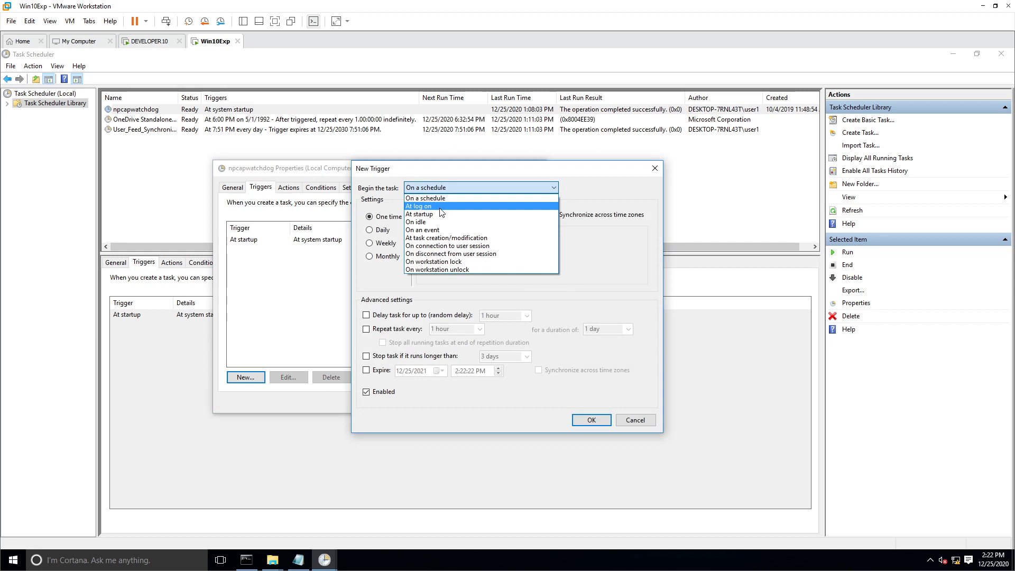
click(449, 203)
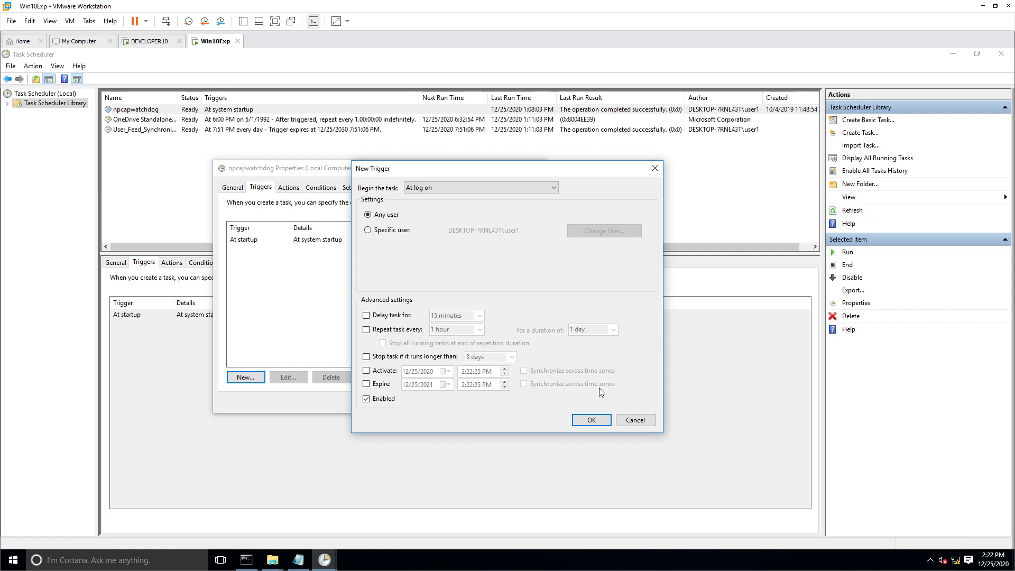
click(635, 421)
click(634, 421)
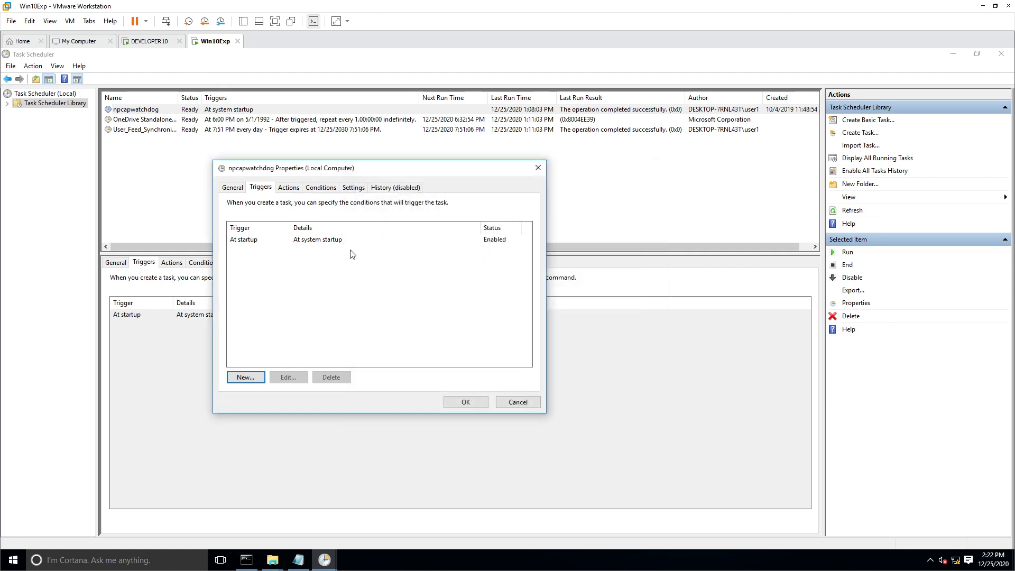
- Review the task's actions and the new-action types Send an e-mail, Display a message and Start a program, discarding the new action
click(288, 188)
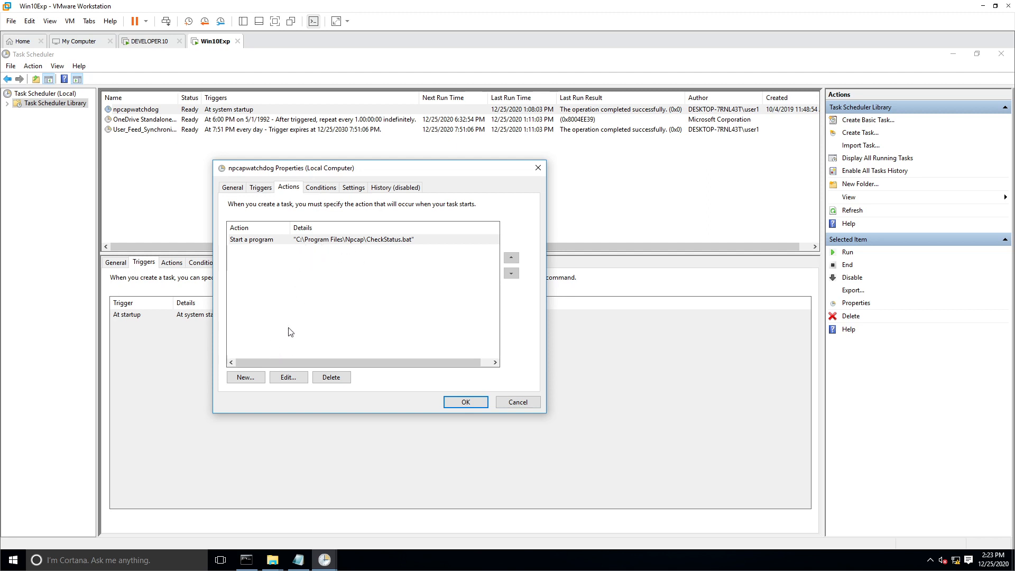
click(244, 377)
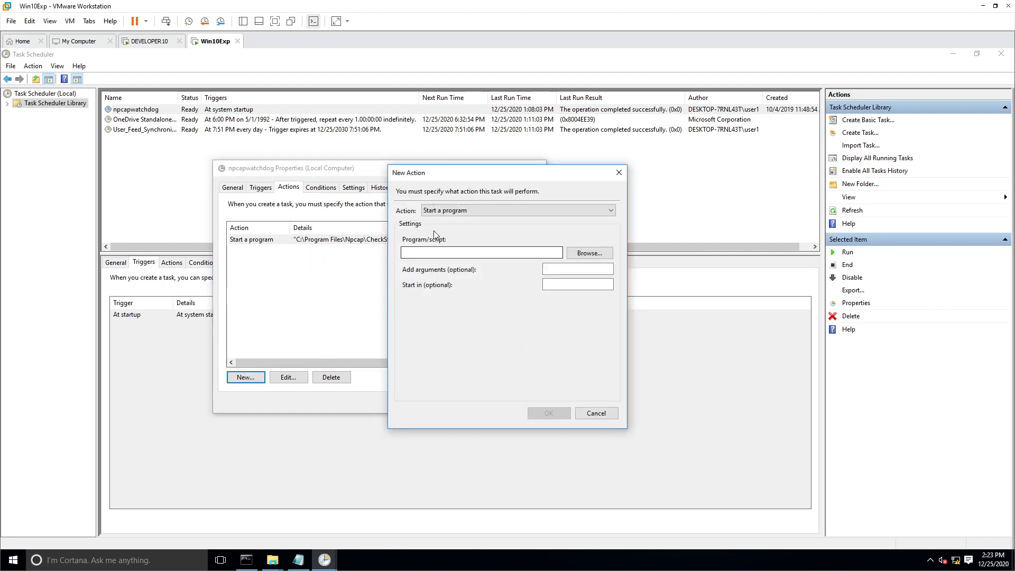
click(452, 212)
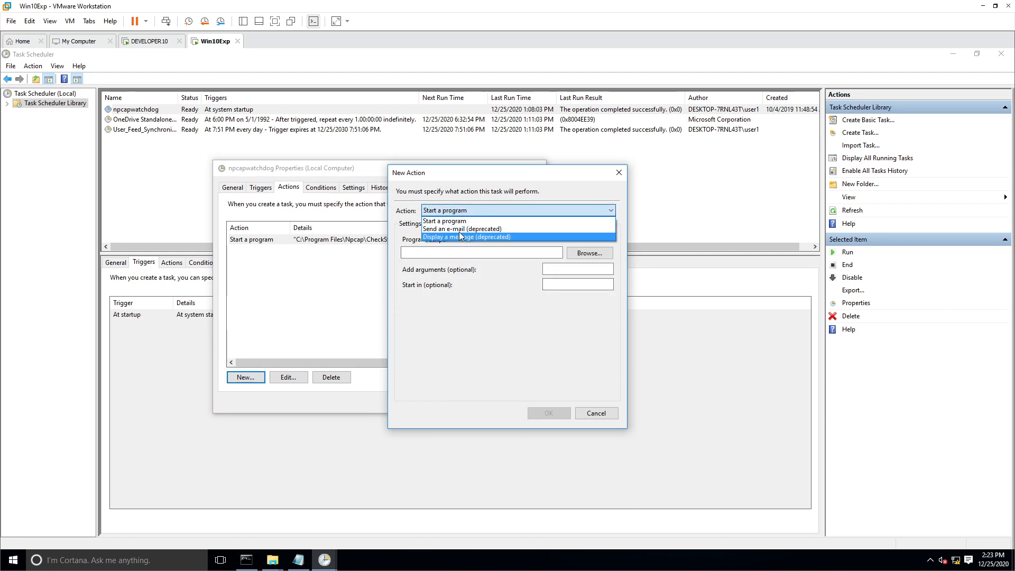
click(458, 230)
click(462, 211)
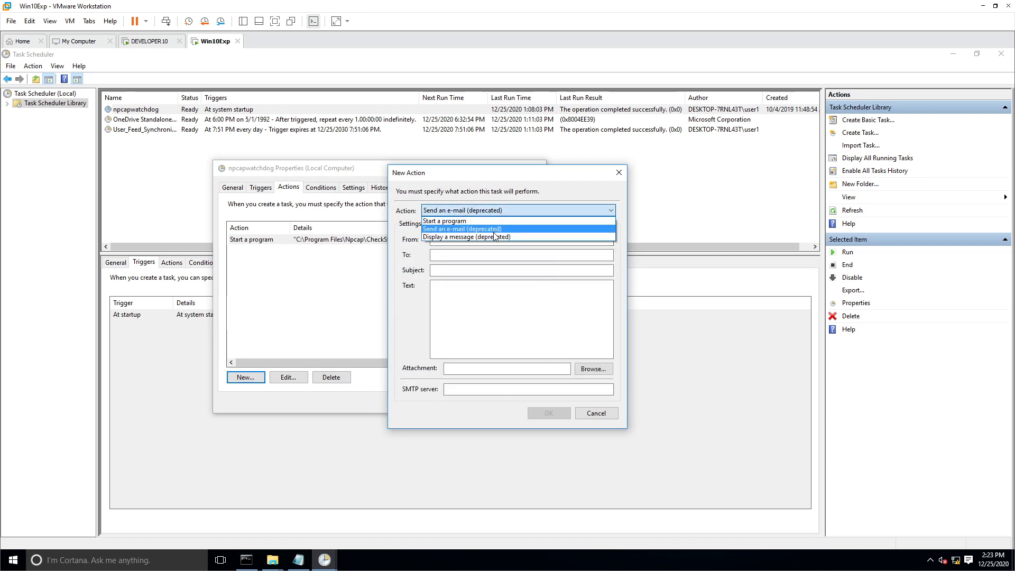
click(476, 237)
click(461, 212)
click(460, 222)
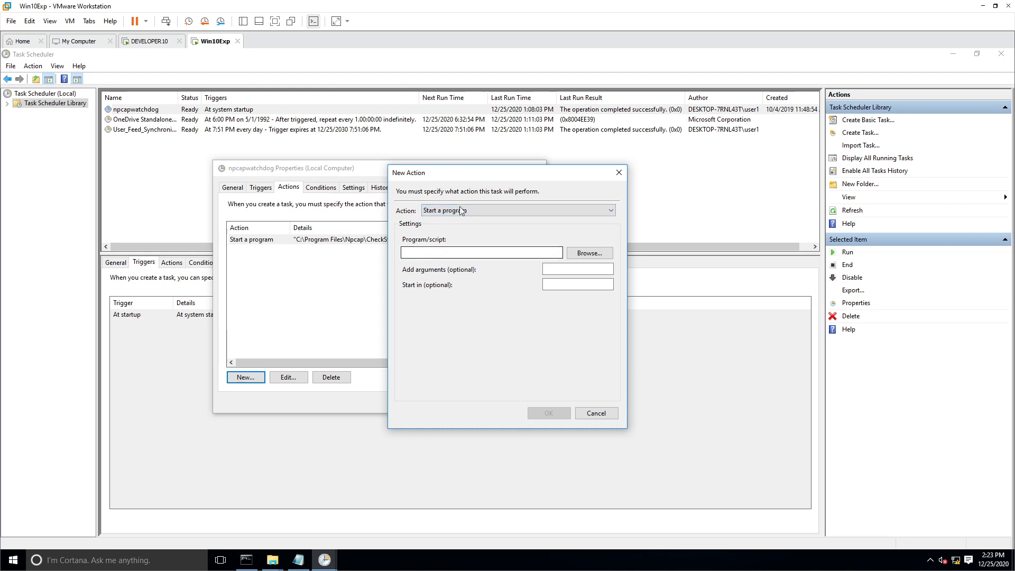
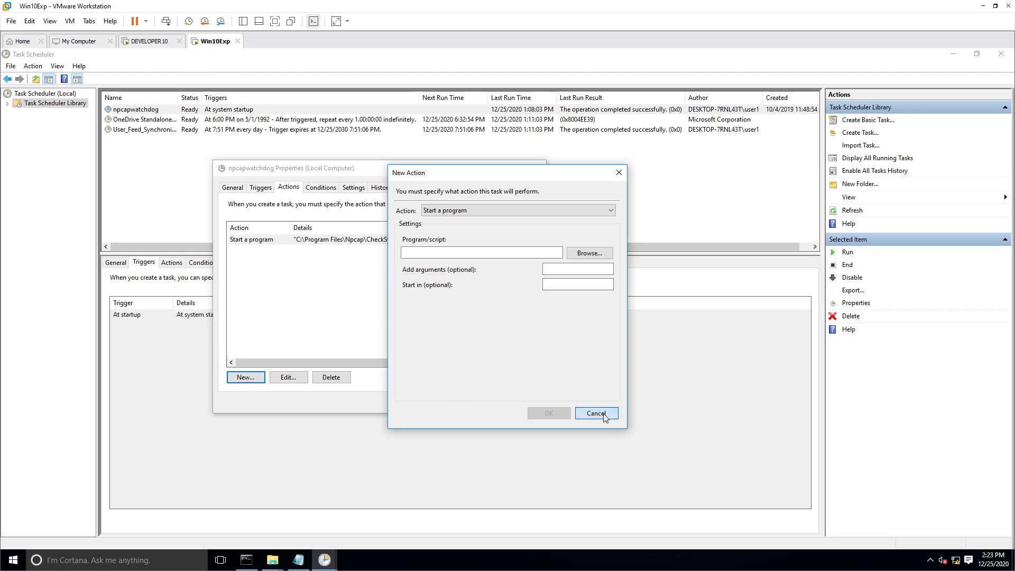
click(604, 416)
- Review the npcapwatchdog task's conditions, settings, history and general options, and close its properties without saving
click(325, 189)
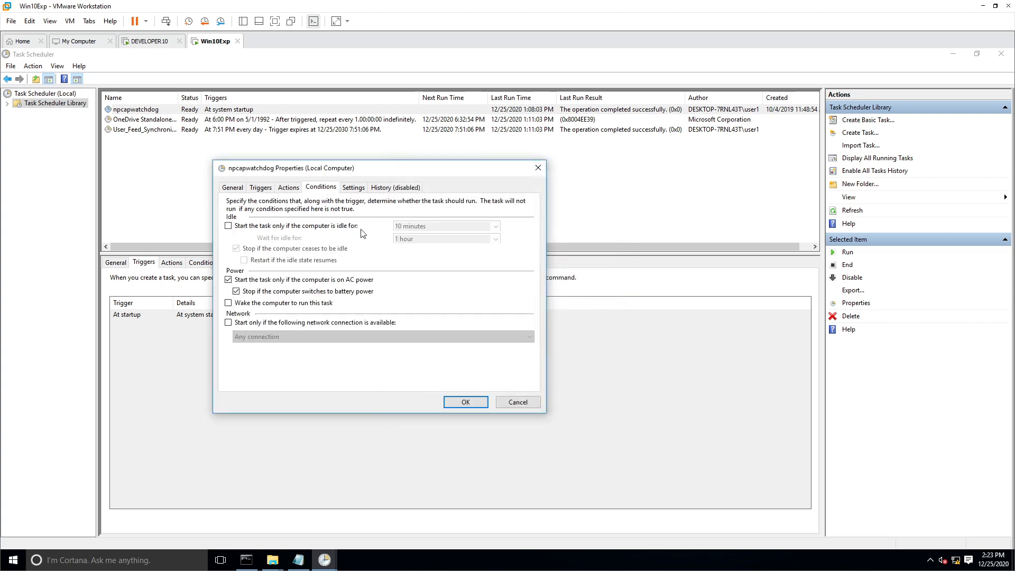
click(355, 189)
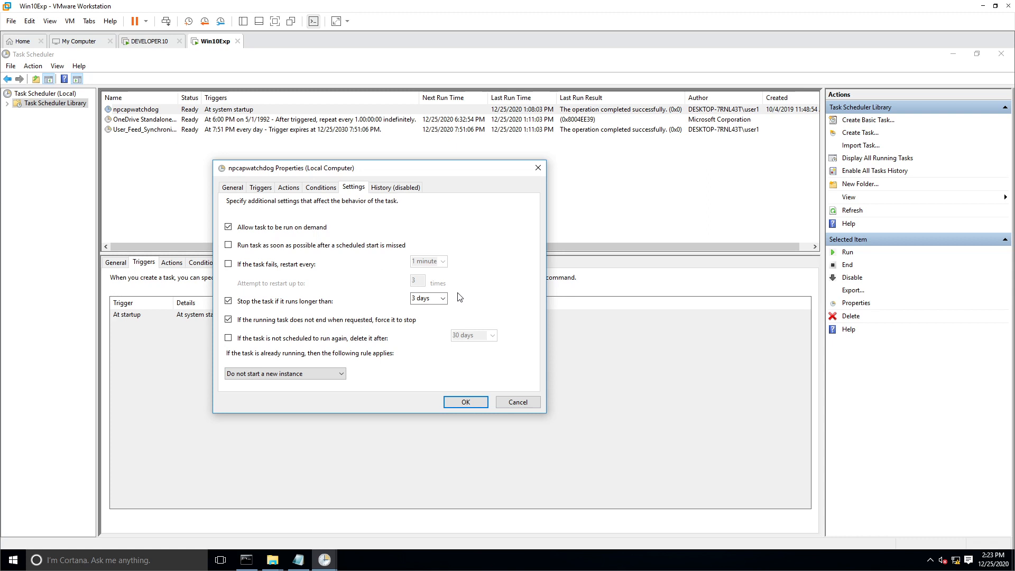
click(406, 189)
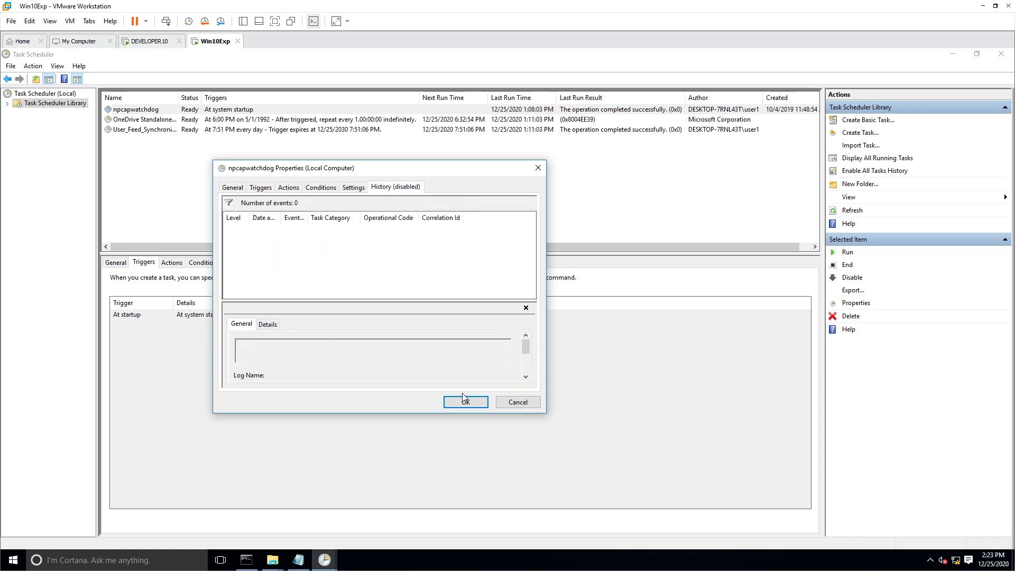
click(227, 189)
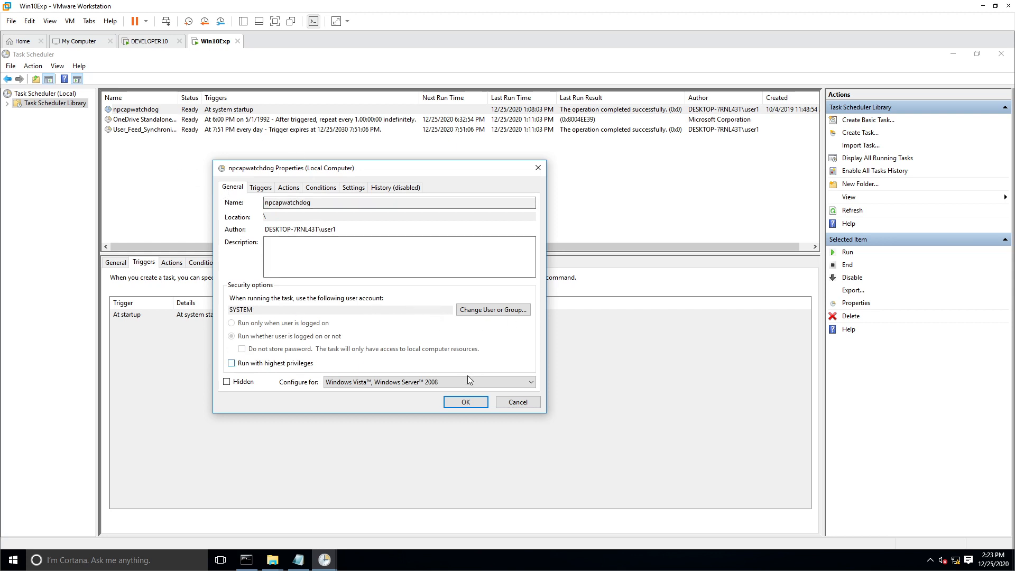
click(512, 401)
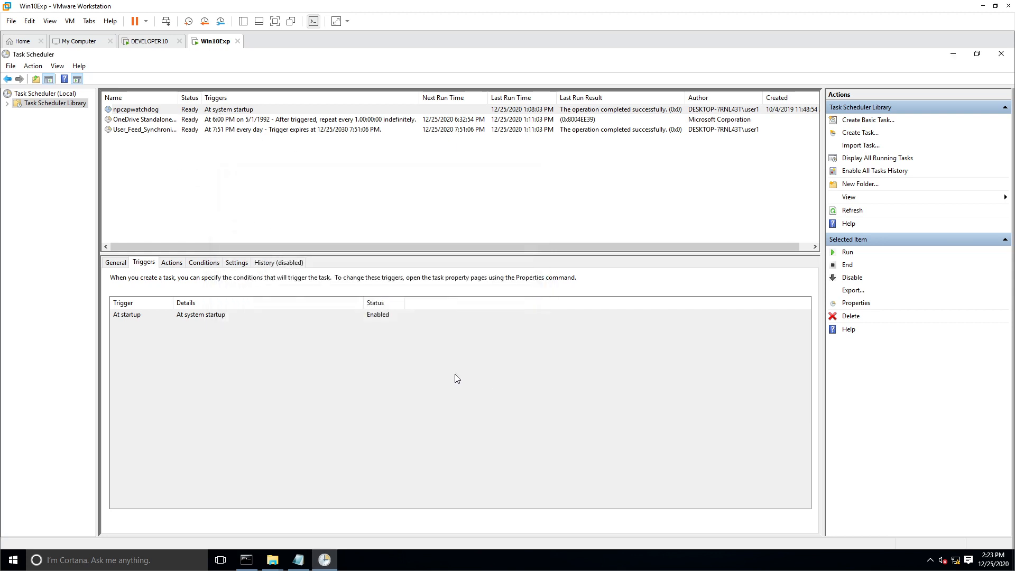
- Review the npcapwatchdog XML's date, author, URI and Exec command in Notepad, then close the file
click(339, 563)
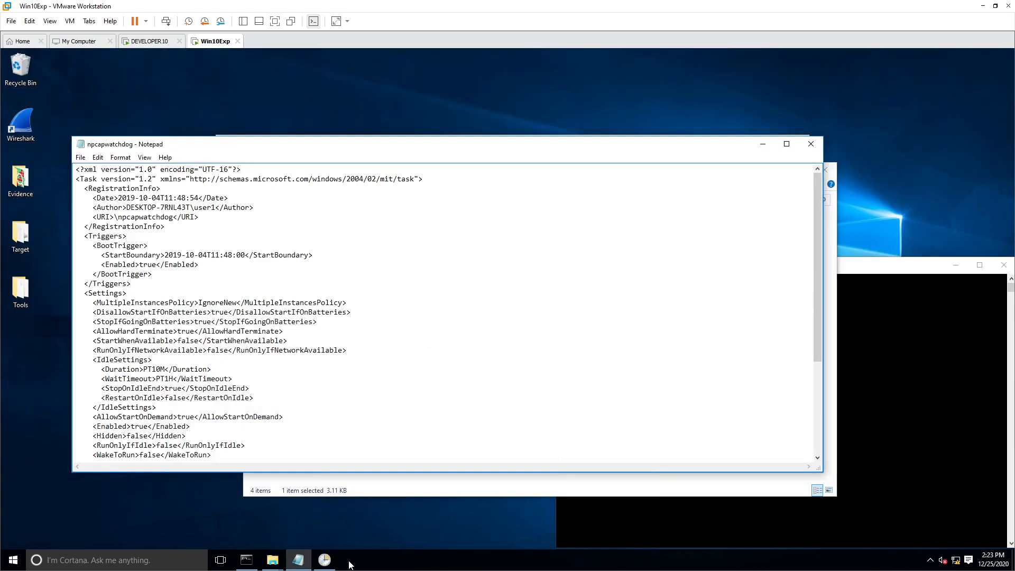
scroll(448, 312, down, 1)
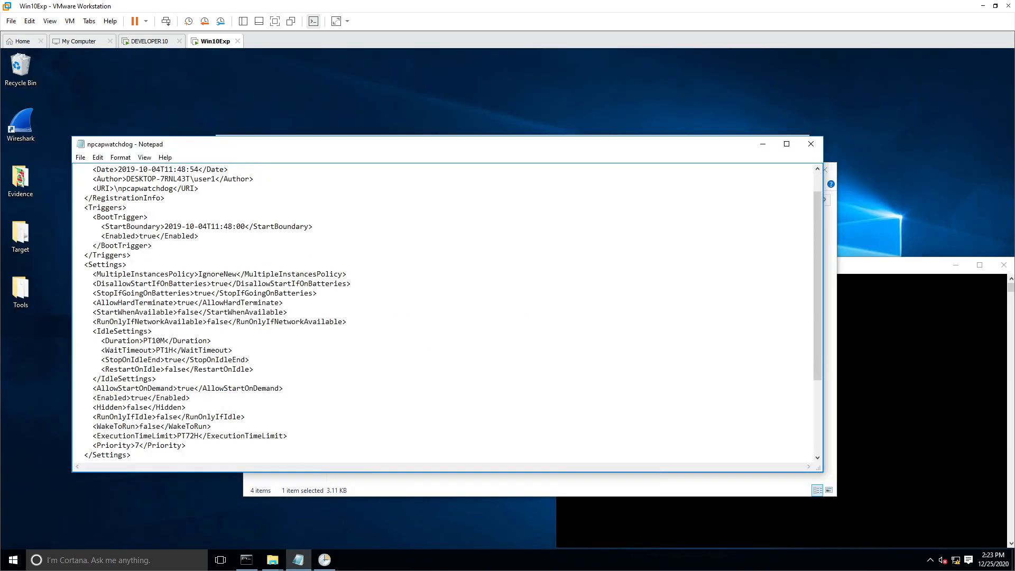
double_click(243, 149)
drag(21, 106, 157, 105)
drag(22, 115, 182, 115)
drag(21, 125, 128, 125)
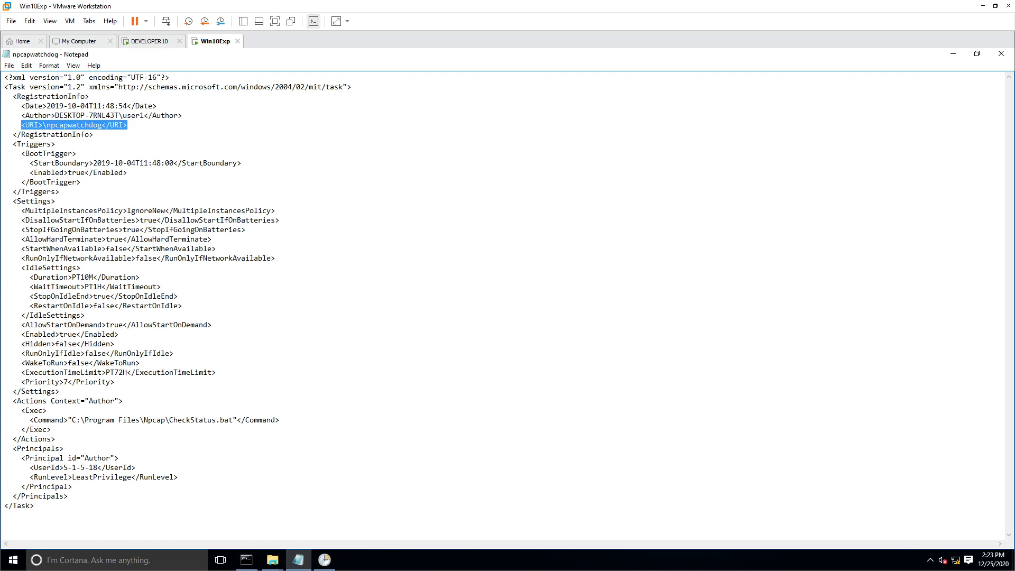
drag(21, 410, 51, 429)
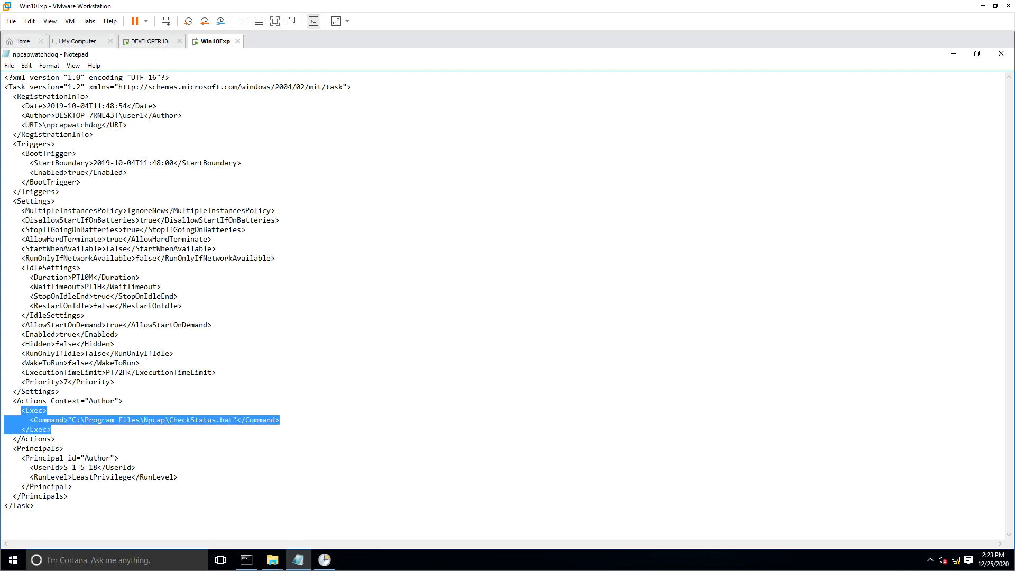
click(64, 420)
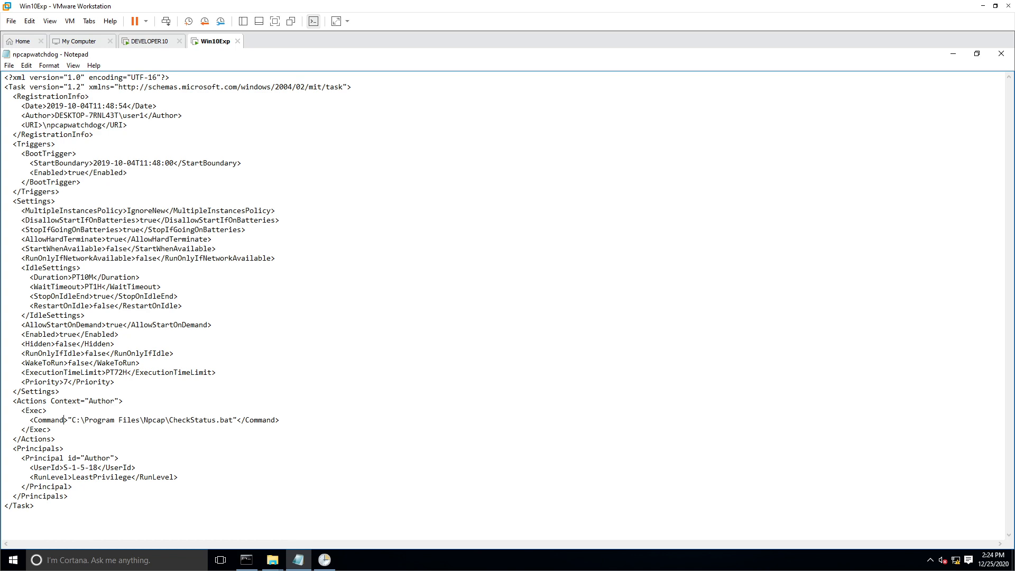
click(1007, 57)
- Arrange the folder windows, moving RegistryExplorer clear of Tasks and shrinking the Tasks window so its files stay reachable
click(546, 136)
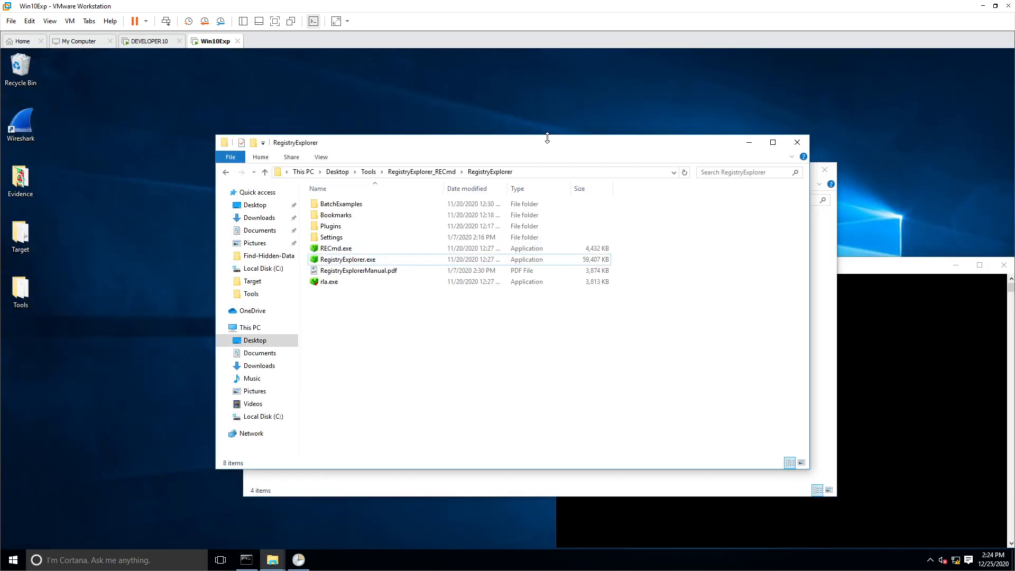
drag(477, 146, 363, 85)
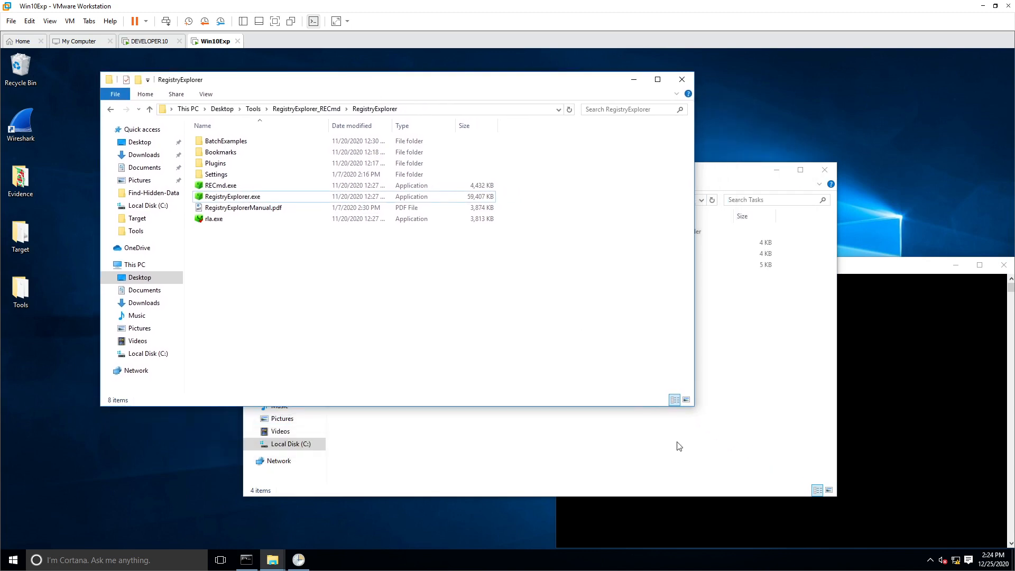
click(718, 475)
drag(838, 163, 624, 320)
click(797, 372)
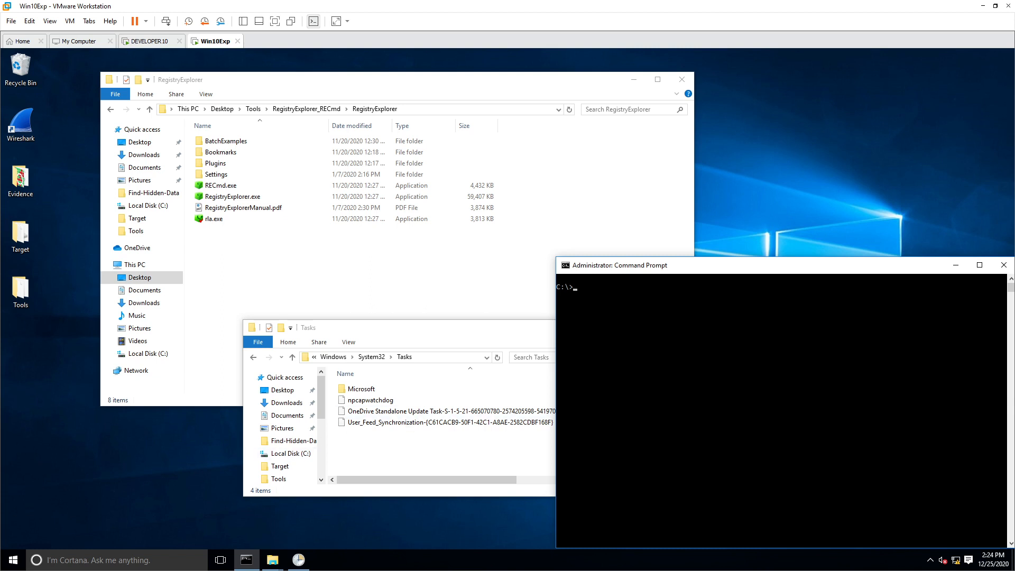
click(442, 267)
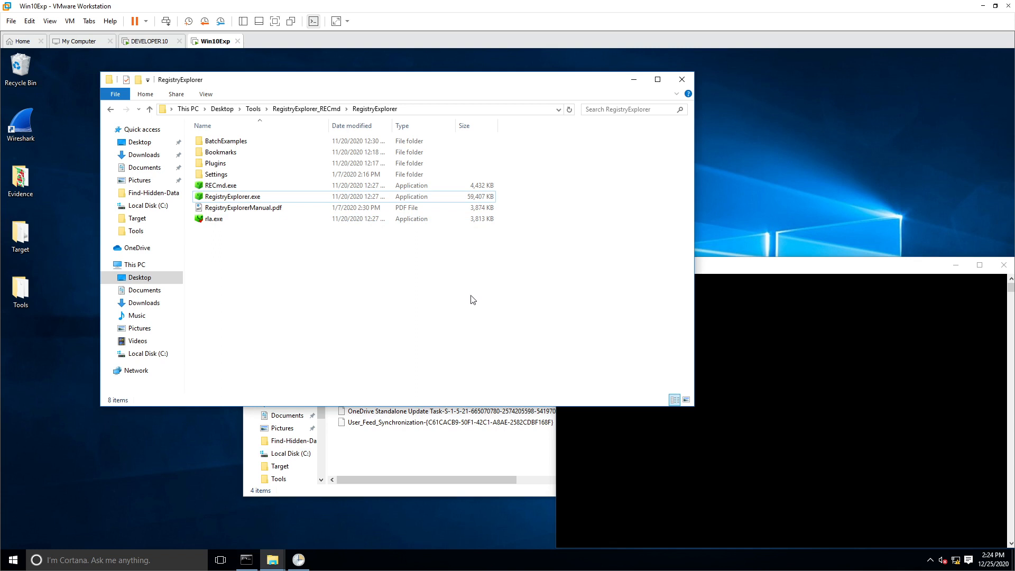
click(473, 463)
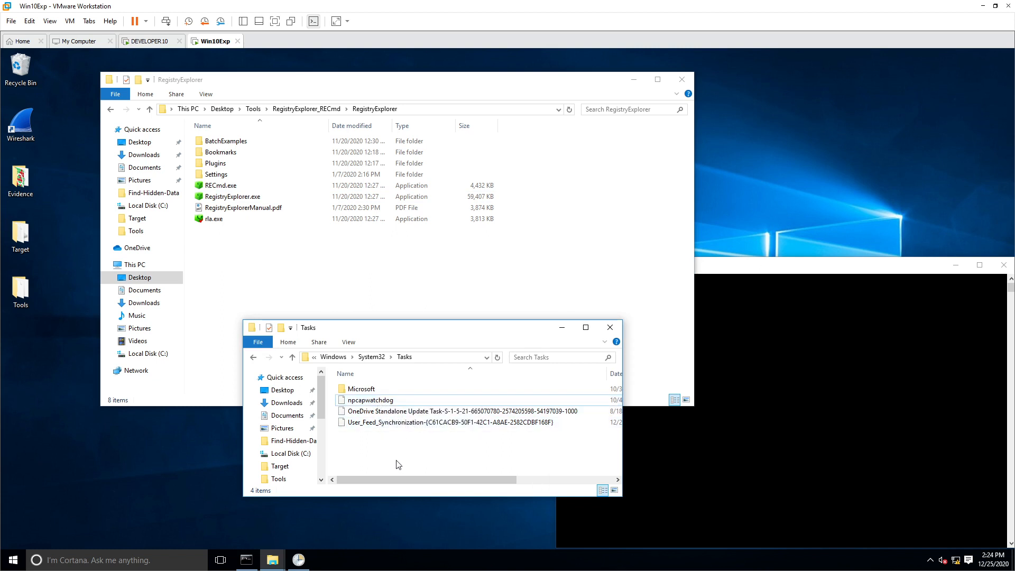
- Launch Registry Editor (regedit) and allow it to run
key(super)
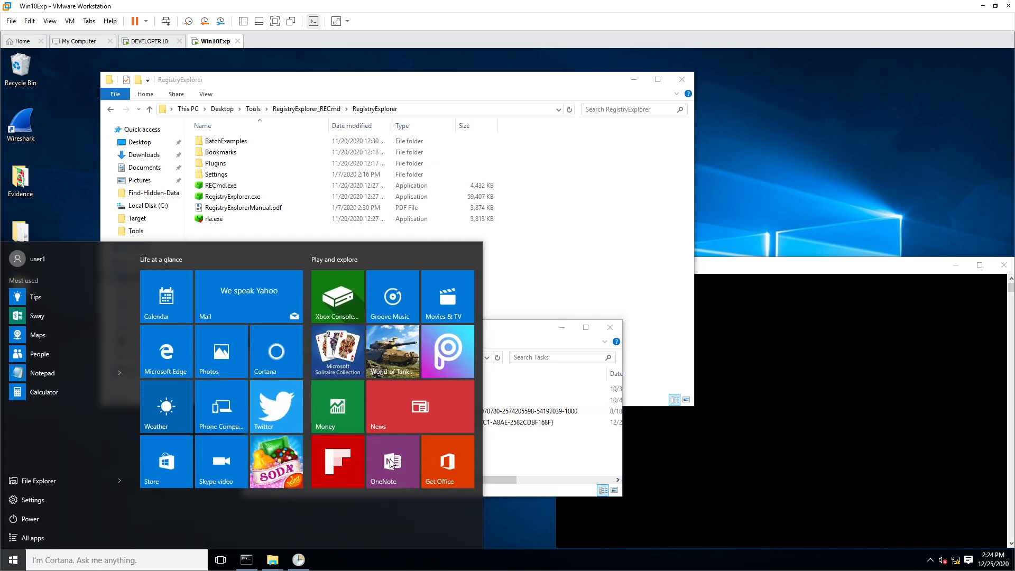
text(regedit)
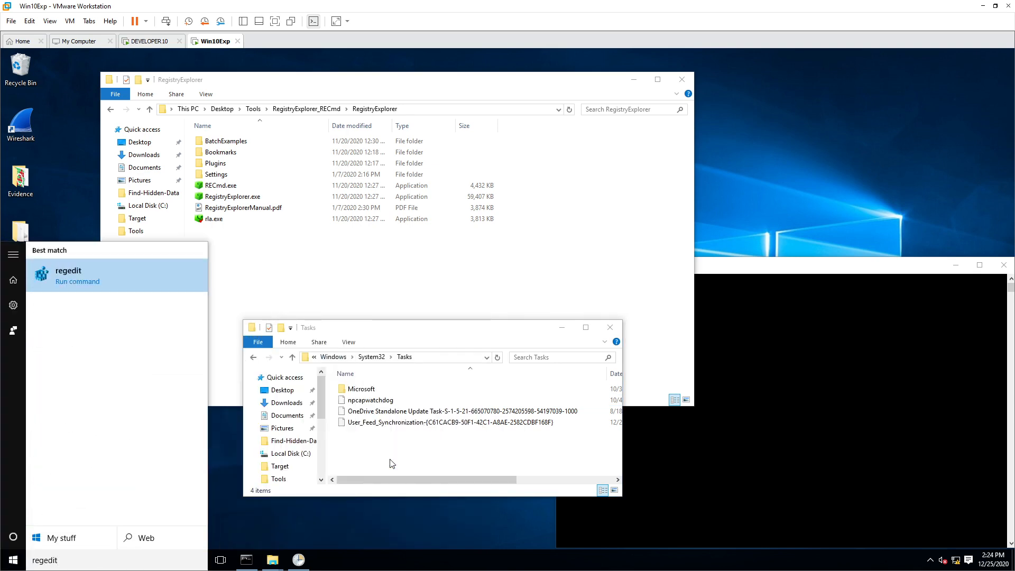
key(Return)
click(553, 320)
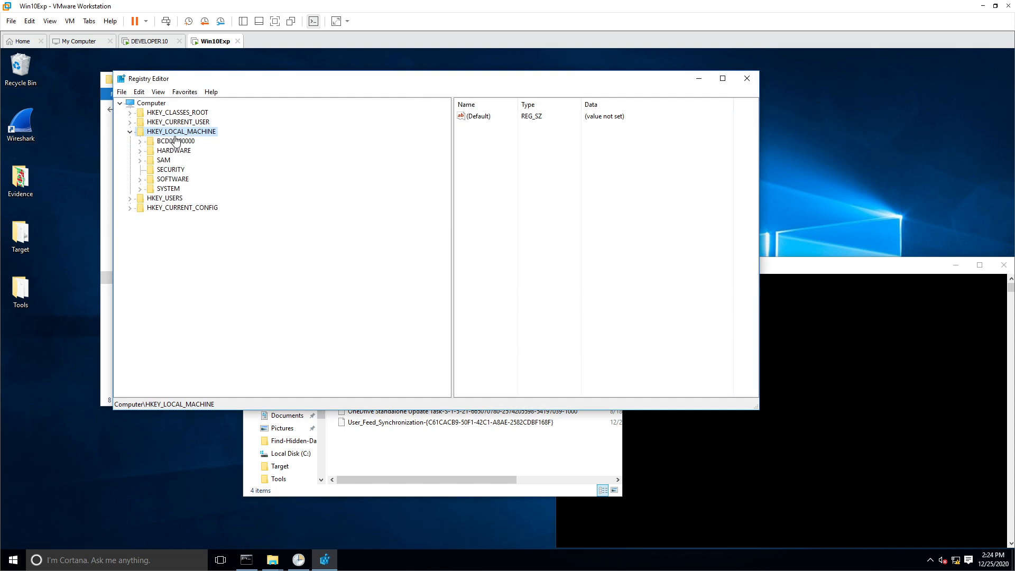
- Navigate the registry to HKEY_LOCAL_MACHINE\SOFTWARE\Microsoft\Windows NT\CurrentVersion
click(174, 181)
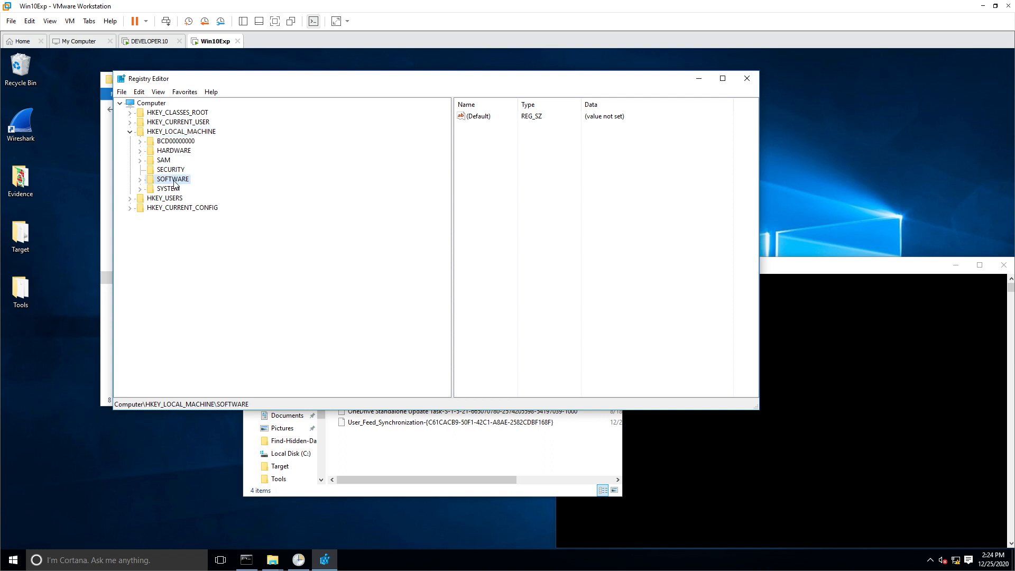
double_click(174, 183)
double_click(183, 238)
scroll(182, 240, down, 18)
scroll(213, 286, down, 16)
scroll(213, 286, down, 12)
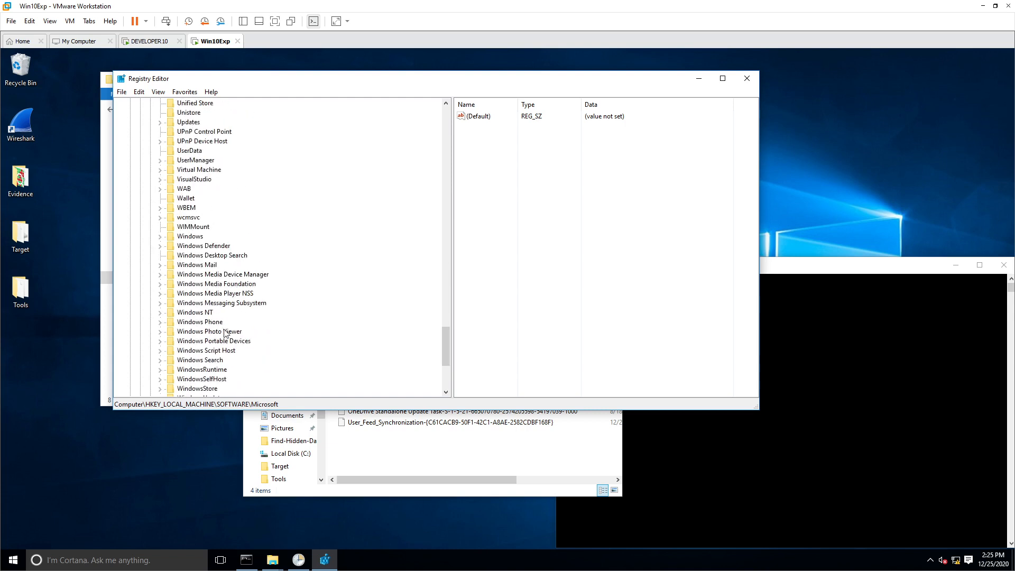
double_click(201, 312)
click(203, 322)
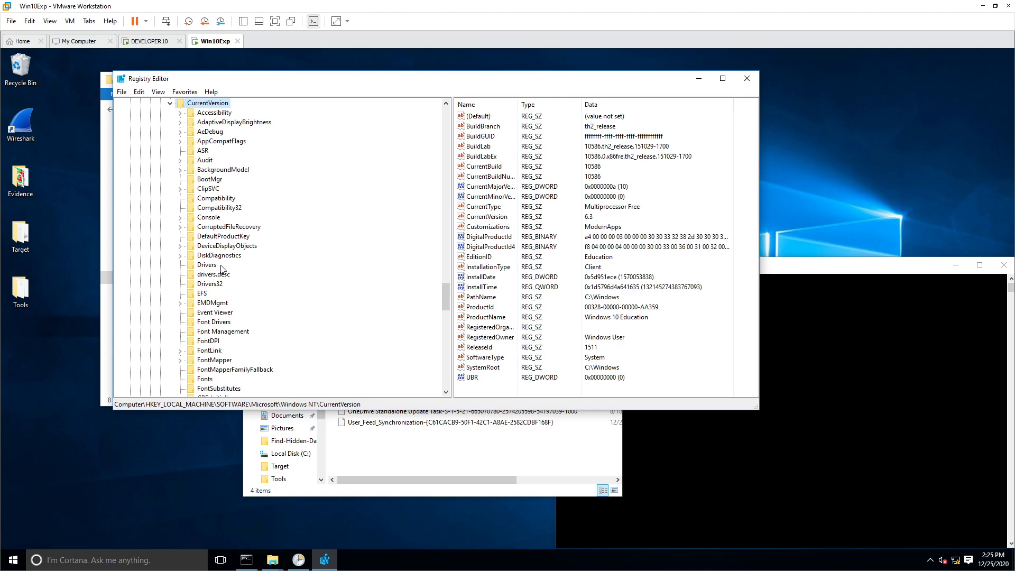
- Expand the Schedule key and its TaskCache subkey under CurrentVersion, with Registry Editor maximized
scroll(222, 269, down, 15)
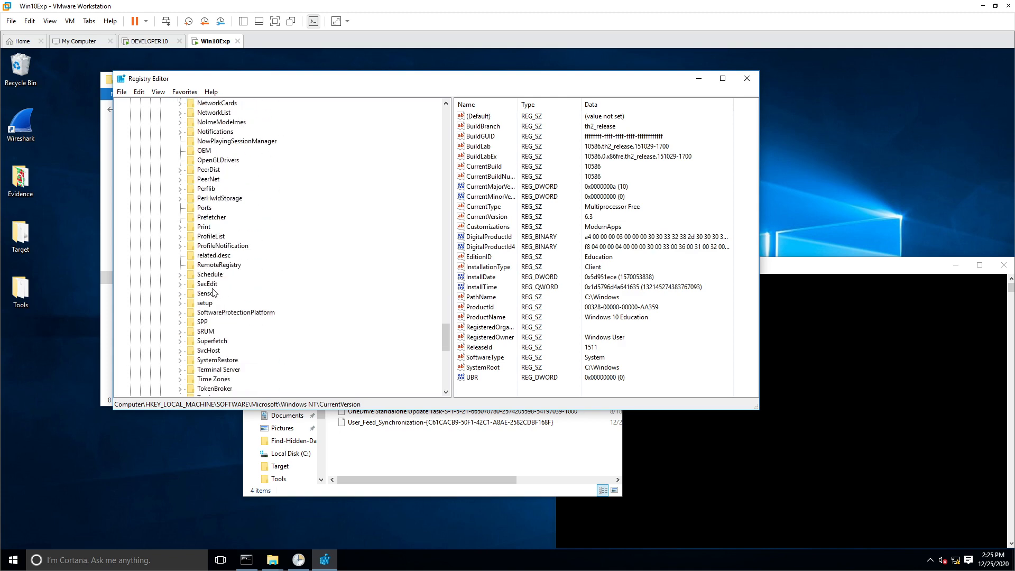
click(210, 274)
double_click(213, 276)
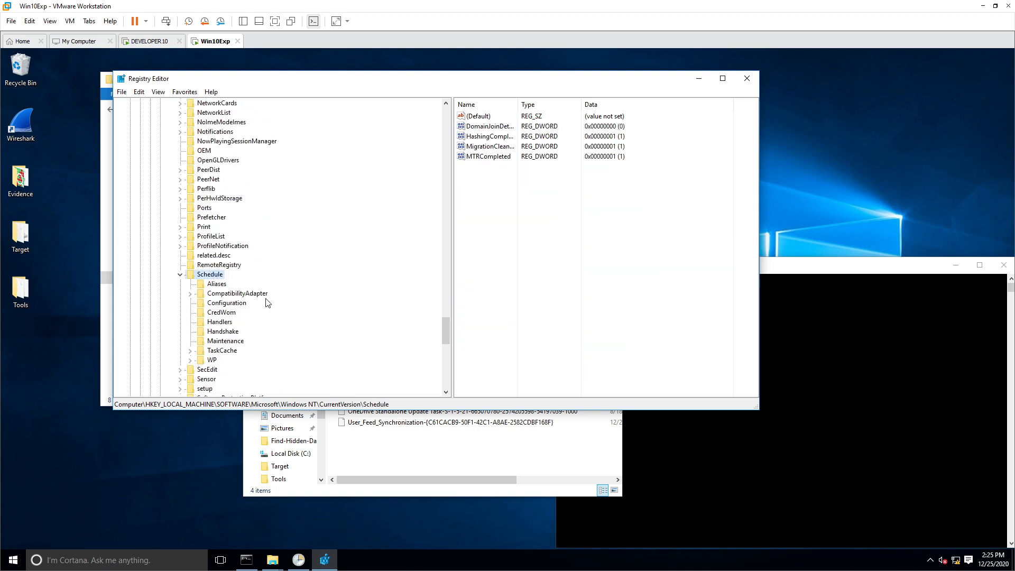
scroll(267, 301, down, 2)
double_click(378, 80)
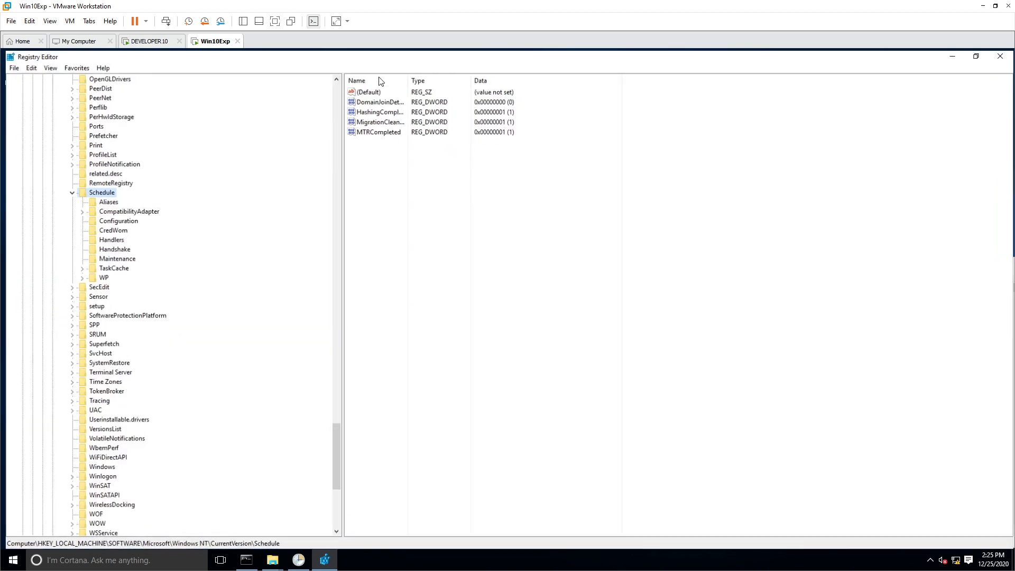
double_click(111, 269)
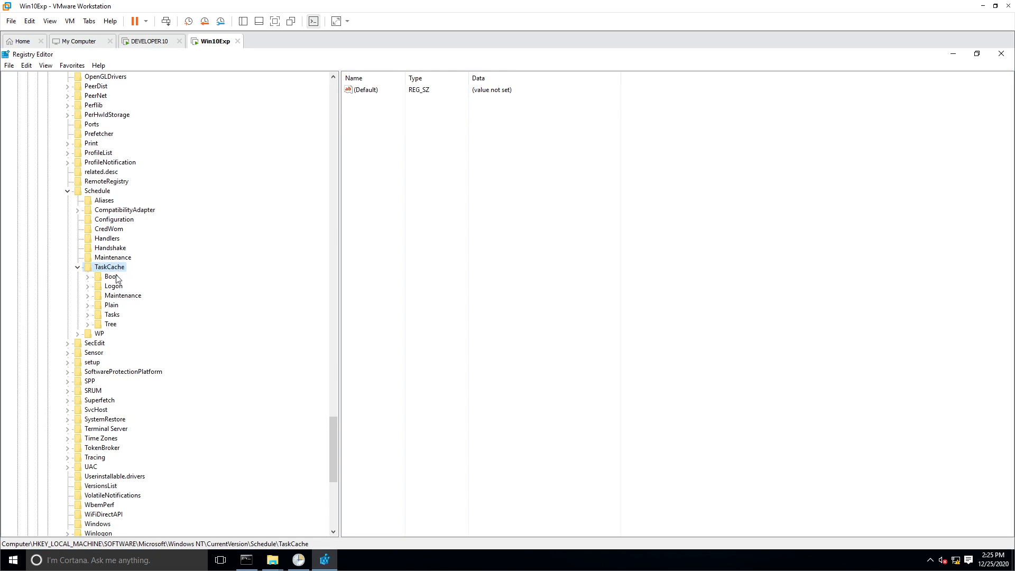
- Expand TaskCache's Tree key and view the values of its npcapwatchdog, User_Feed_Synchronization and OneDrive update task subkeys
click(91, 326)
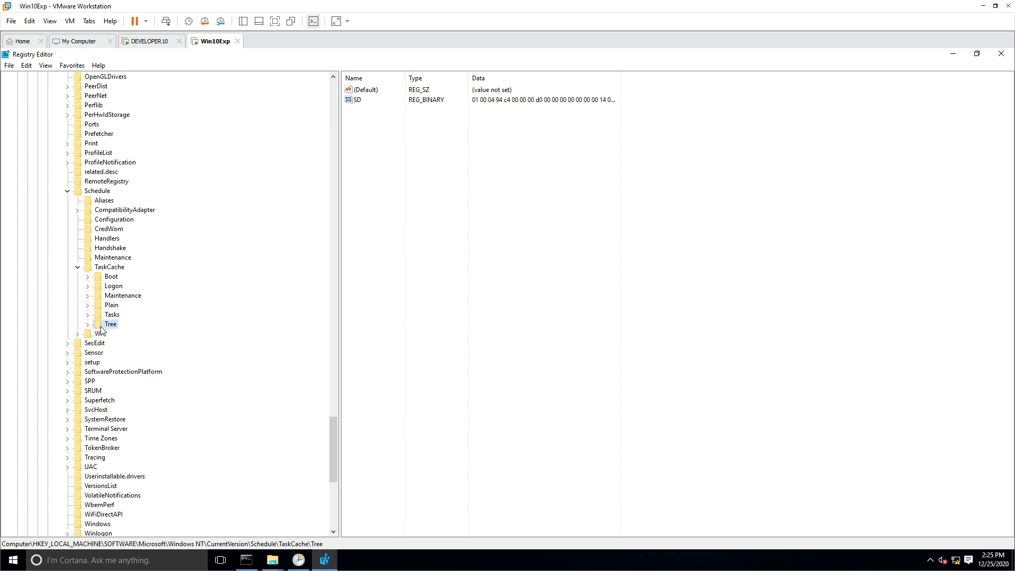
click(89, 325)
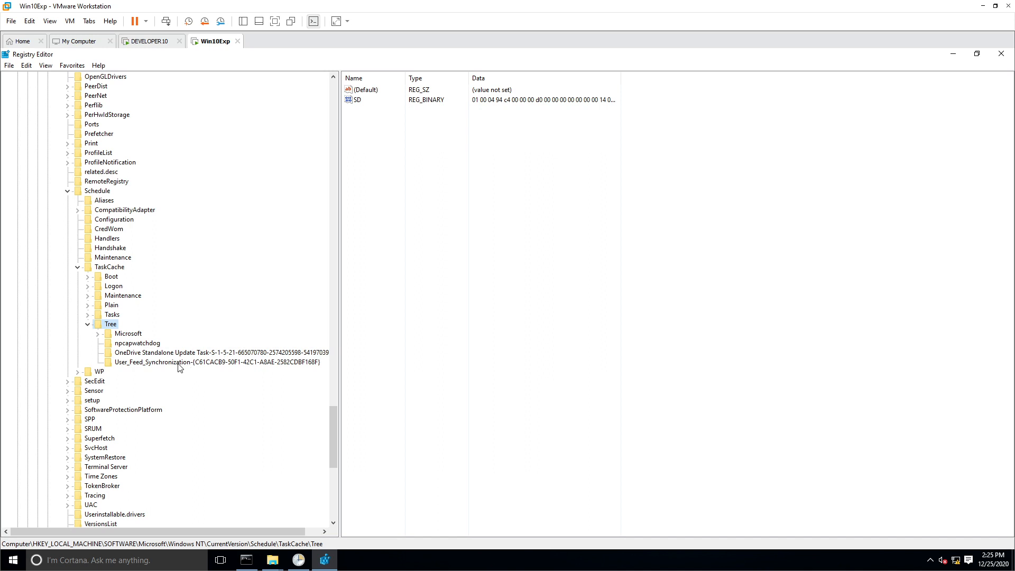
click(155, 343)
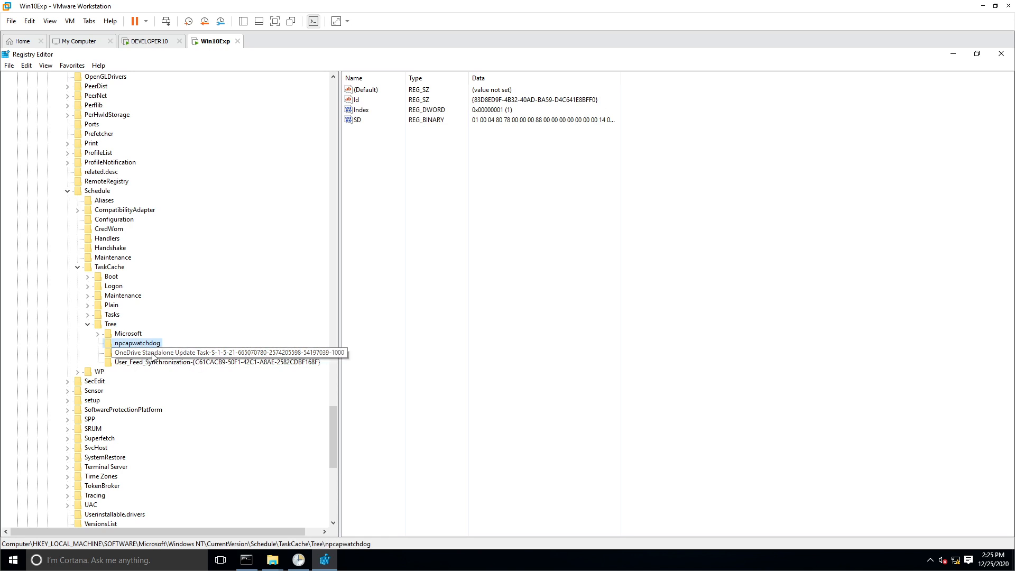
click(157, 363)
click(145, 352)
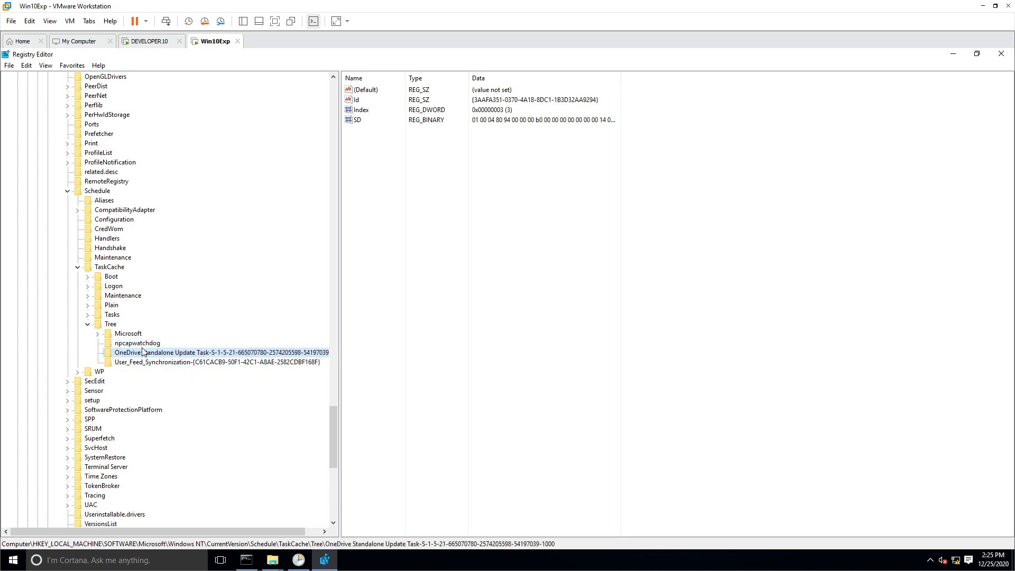
- Expand Microsoft\Windows under the Tree key to view the registered Windows task folders
click(121, 336)
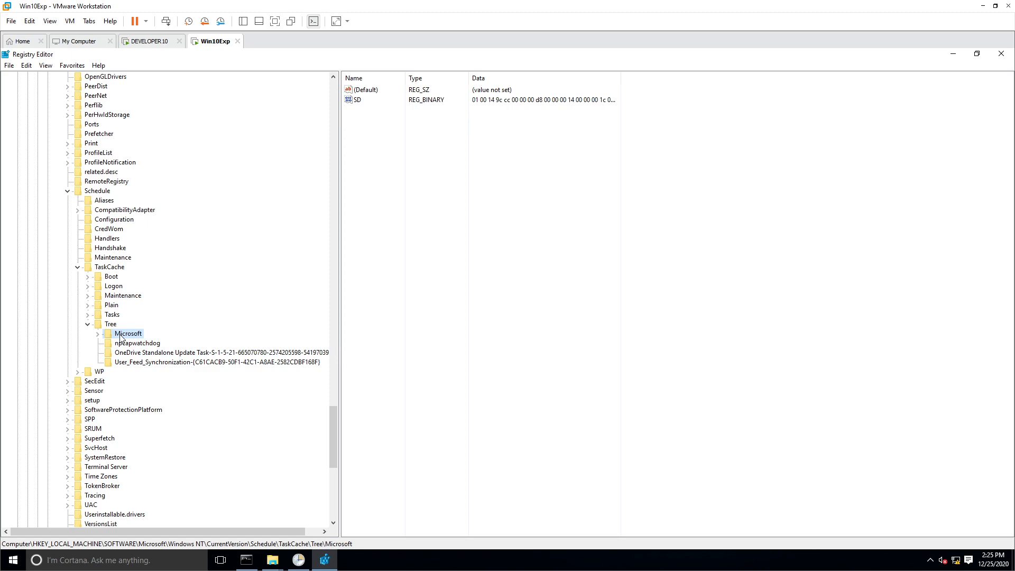
double_click(121, 336)
click(108, 343)
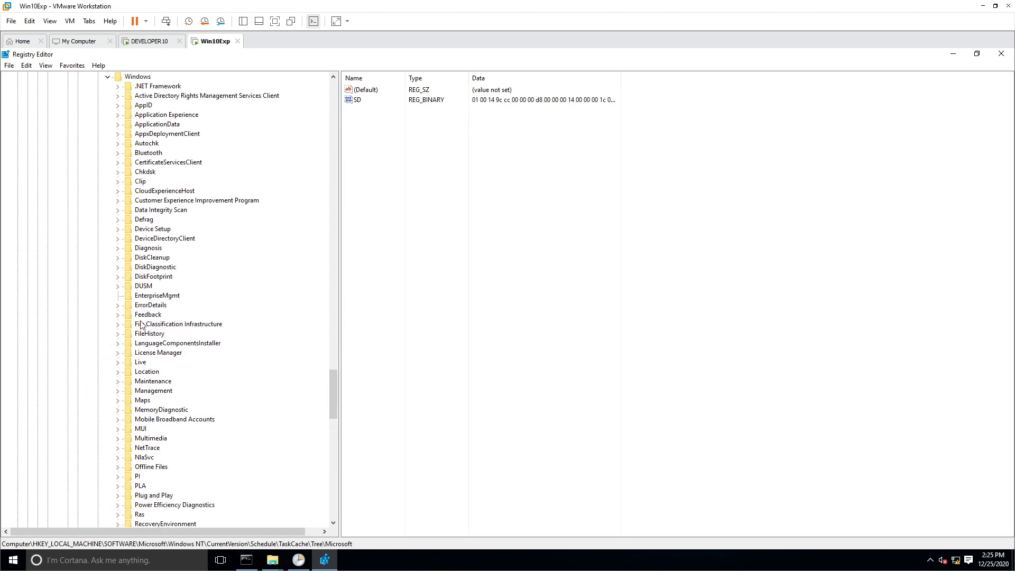
- Switch to Task Scheduler, view the task folders in the library's Microsoft\Windows folder, and collapse the Windows folder
click(298, 559)
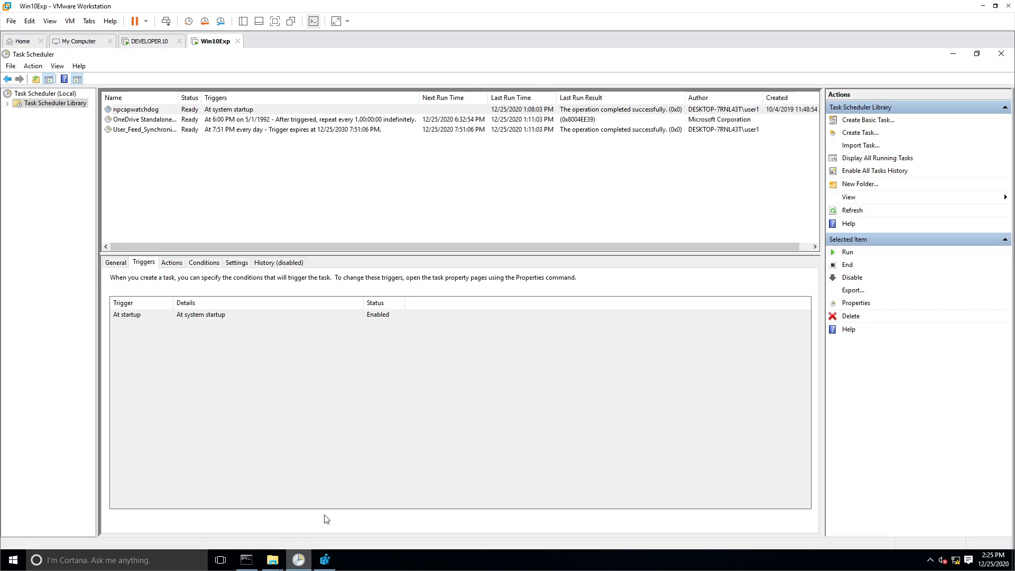
click(7, 104)
click(17, 112)
click(27, 122)
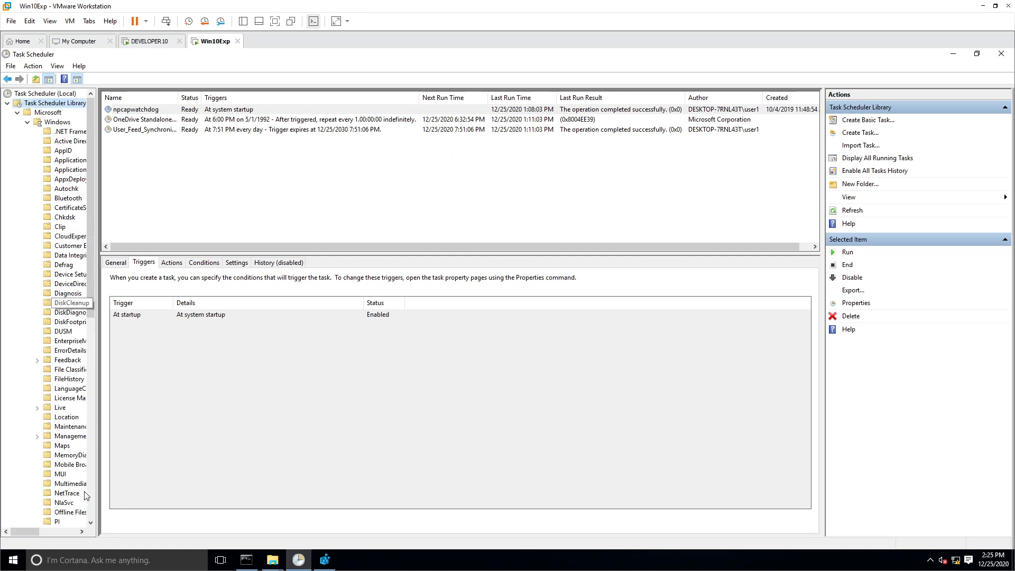
click(27, 123)
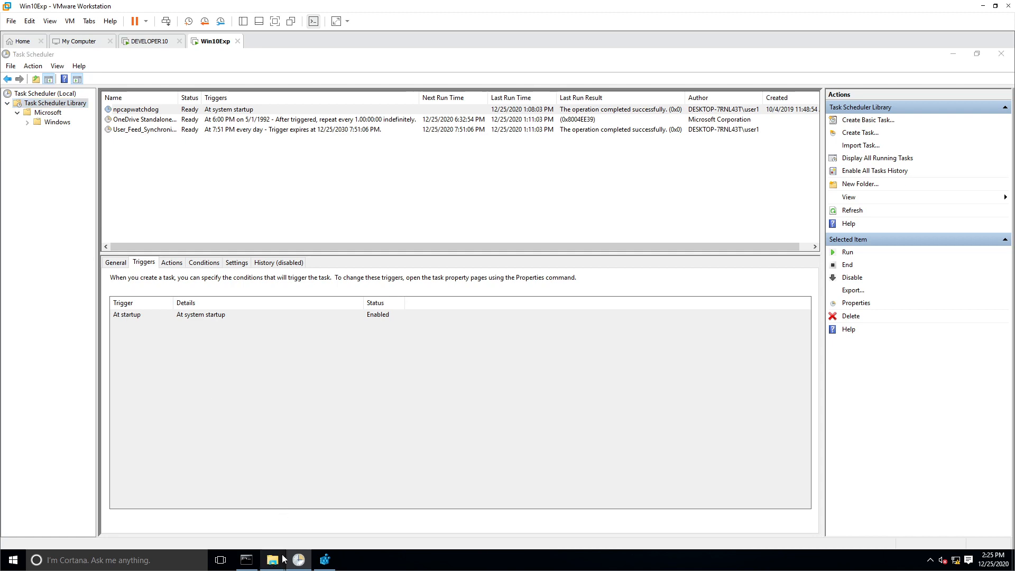
- Switch to the System32\Tasks folder window and open its Microsoft\Windows\AppID subfolder
mouse_move(271, 559)
click(357, 494)
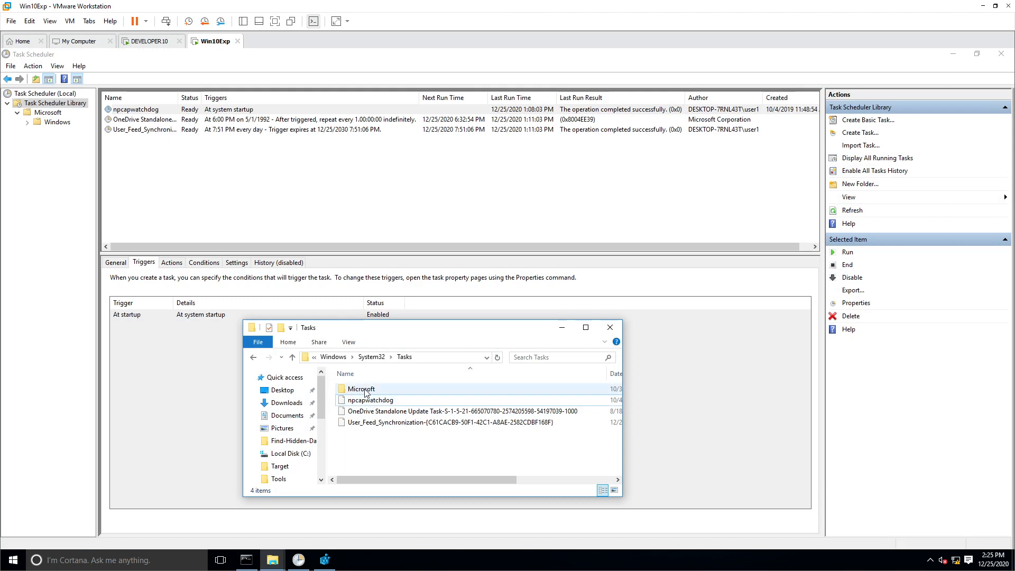
double_click(365, 390)
double_click(366, 390)
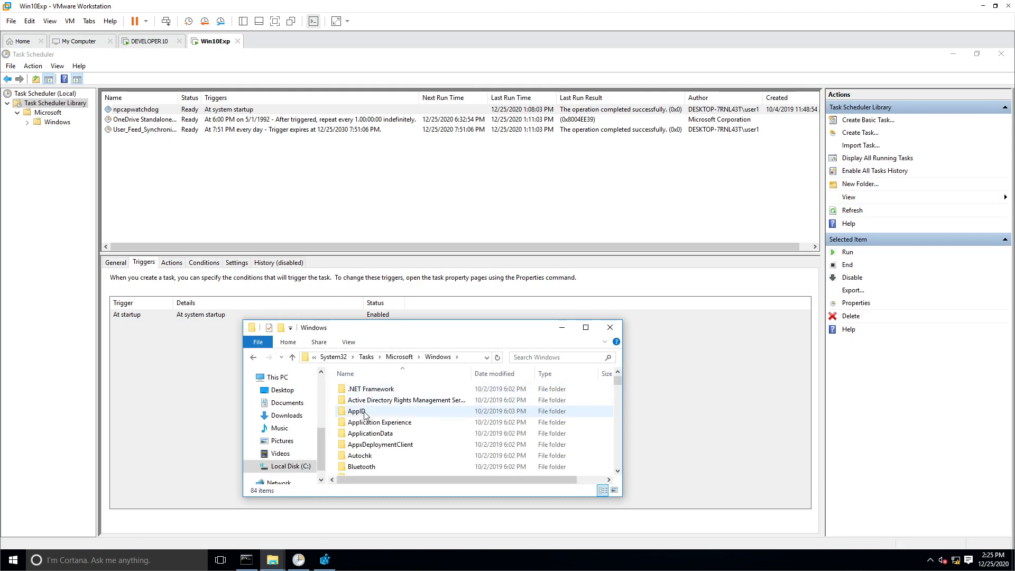
double_click(368, 411)
- Open the PolicyConverter task file in Notepad and read its XML definition through to the Exec command
right_click(373, 402)
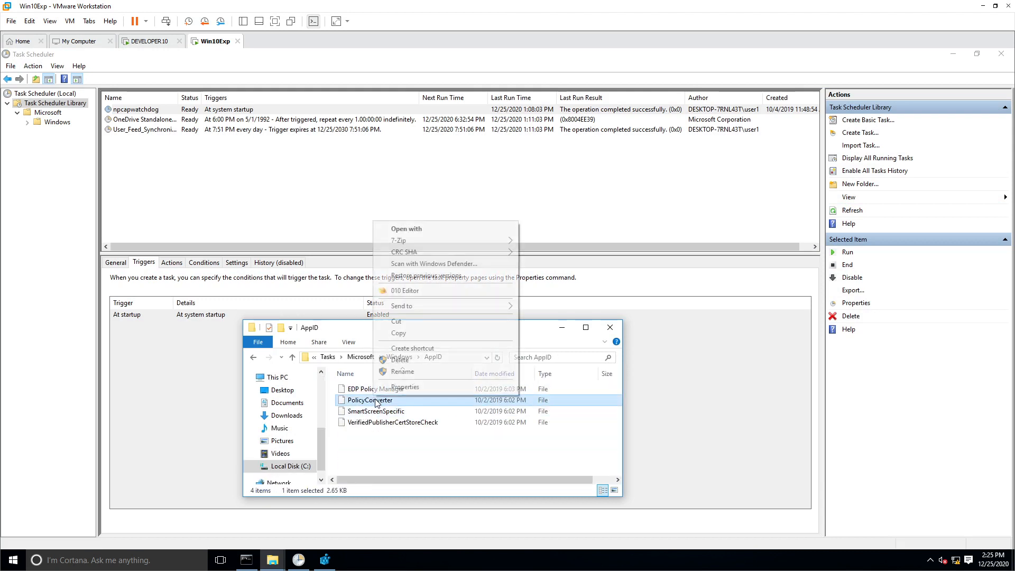
click(437, 228)
click(469, 310)
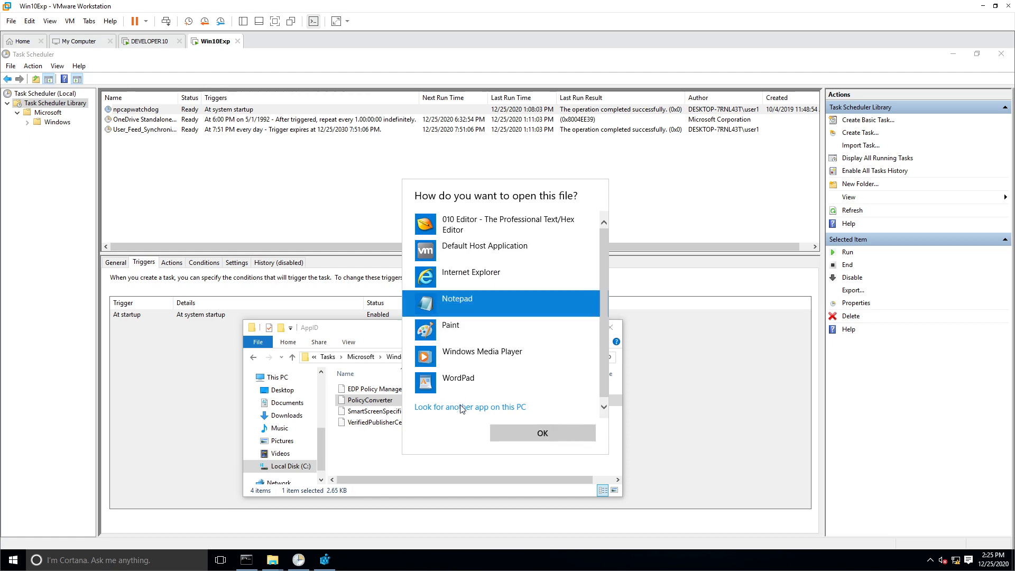
click(542, 433)
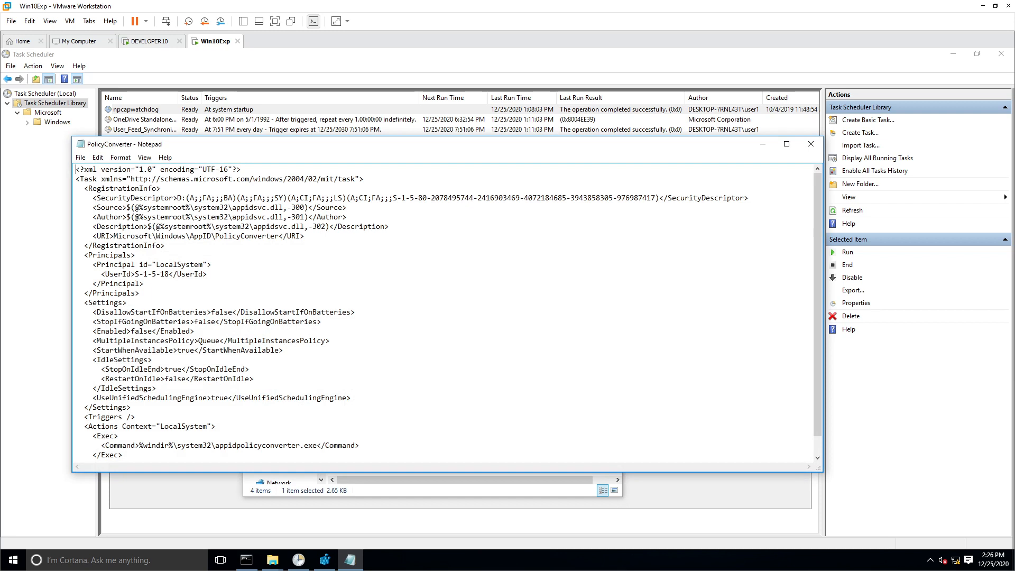
scroll(448, 311, down, 1)
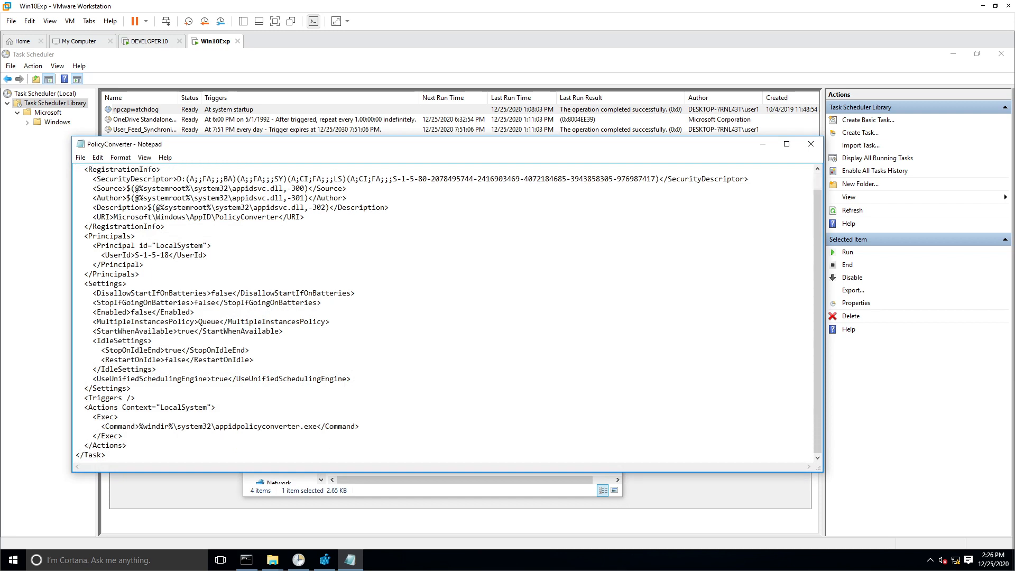
- Review the RegistrationInfo URI at the beginning of the PolicyConverter task XML and close the file
scroll(448, 311, up, 1)
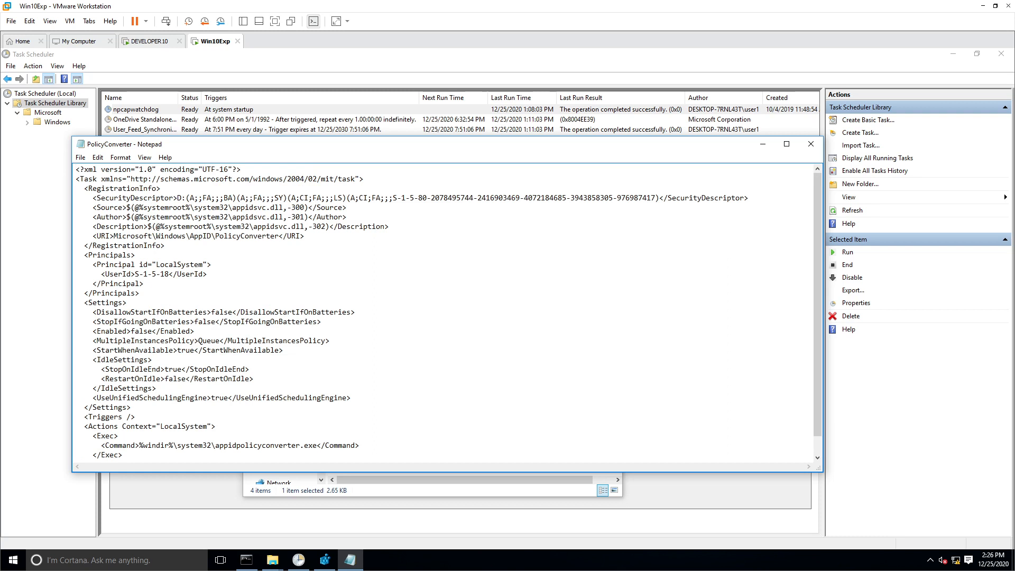
drag(114, 236, 150, 236)
drag(153, 235, 186, 236)
click(811, 144)
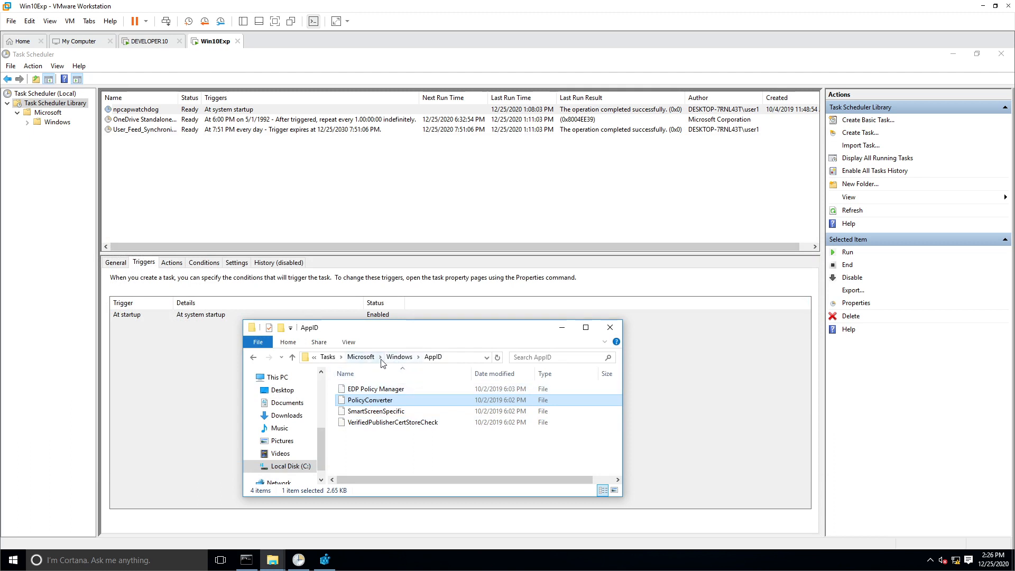
- Return from AppID to the top-level System32\Tasks folder and minimize its window
click(328, 357)
click(441, 454)
click(273, 560)
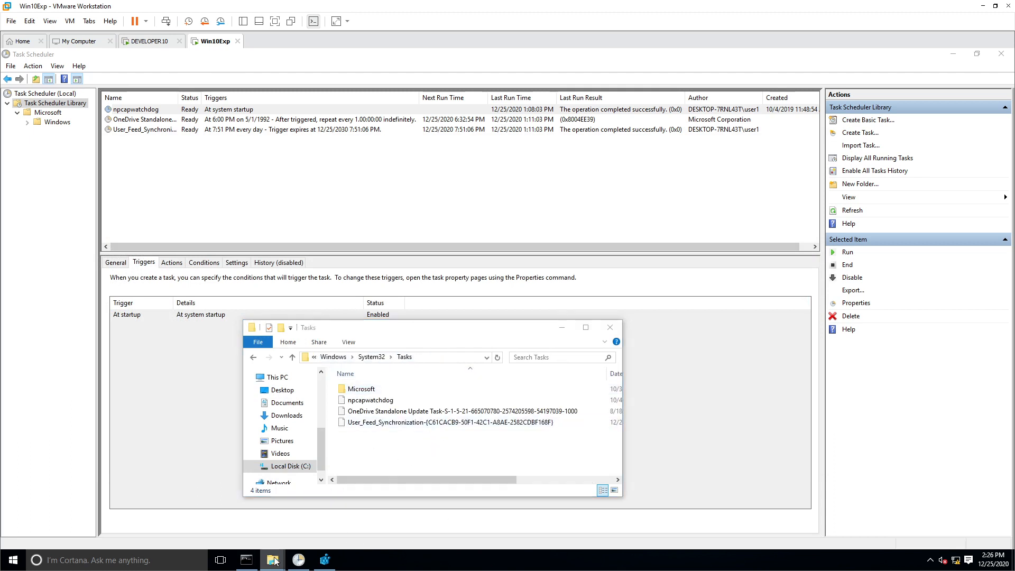
click(561, 327)
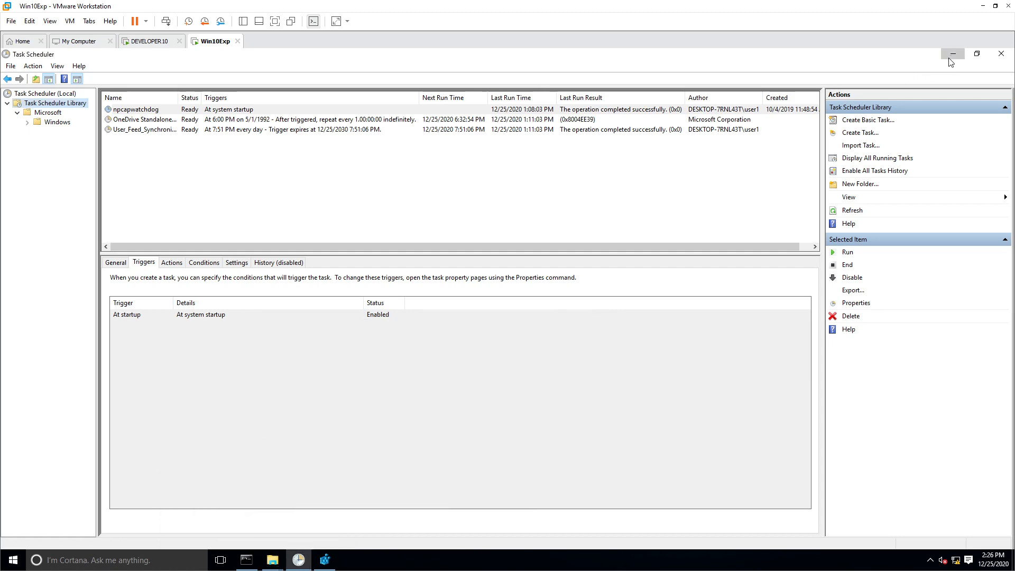
- Minimize Task Scheduler, collapse the Microsoft key under Tree in Registry Editor, and select the parent TaskCache key
click(950, 59)
scroll(127, 211, up, 3)
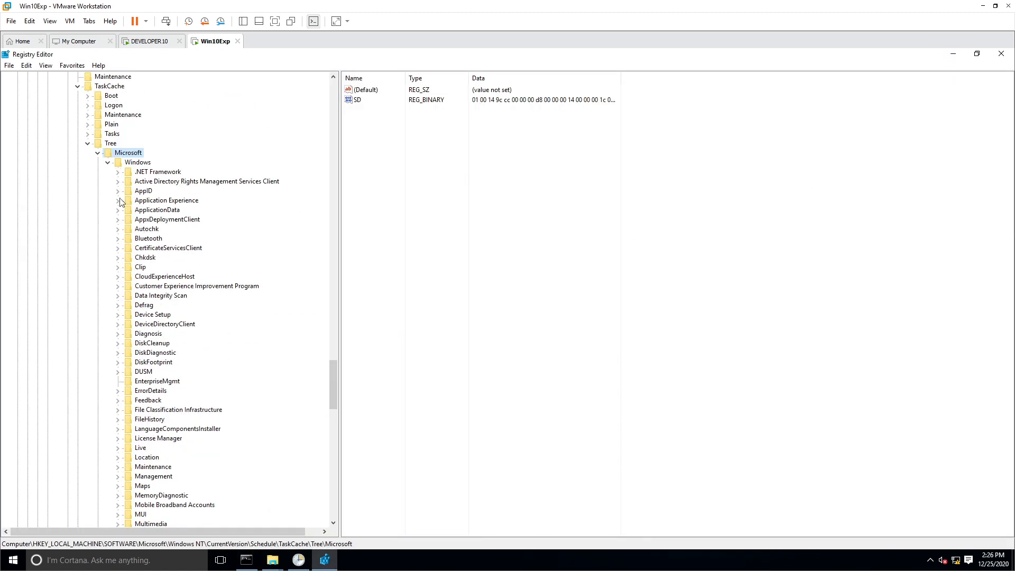
click(97, 153)
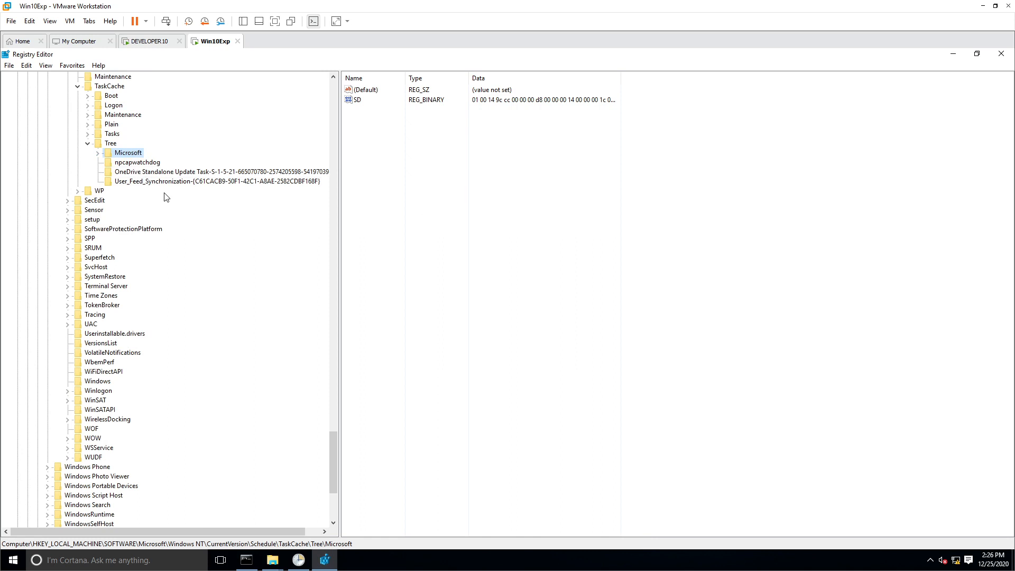
click(108, 144)
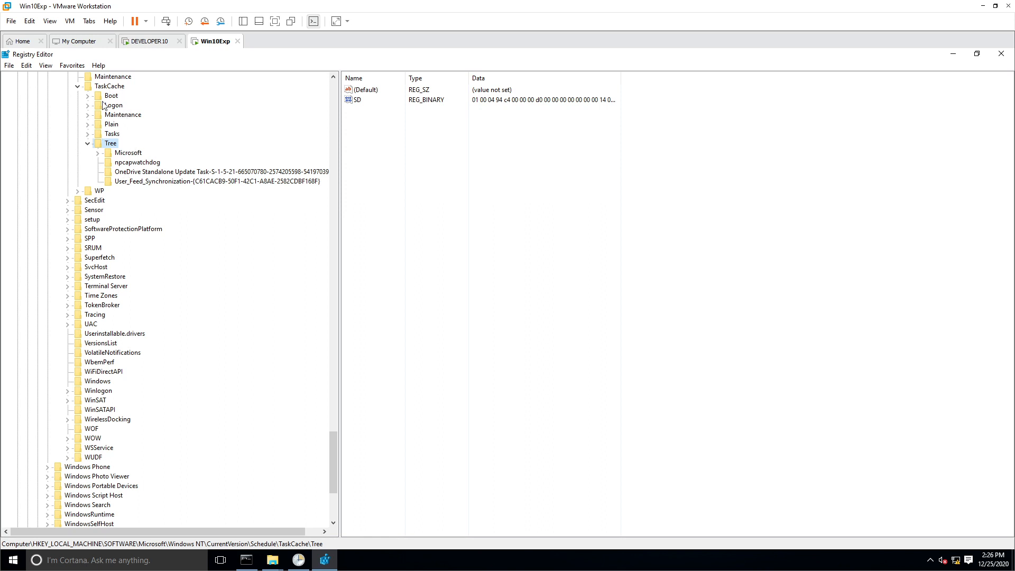
click(121, 88)
click(72, 66)
click(87, 75)
click(153, 119)
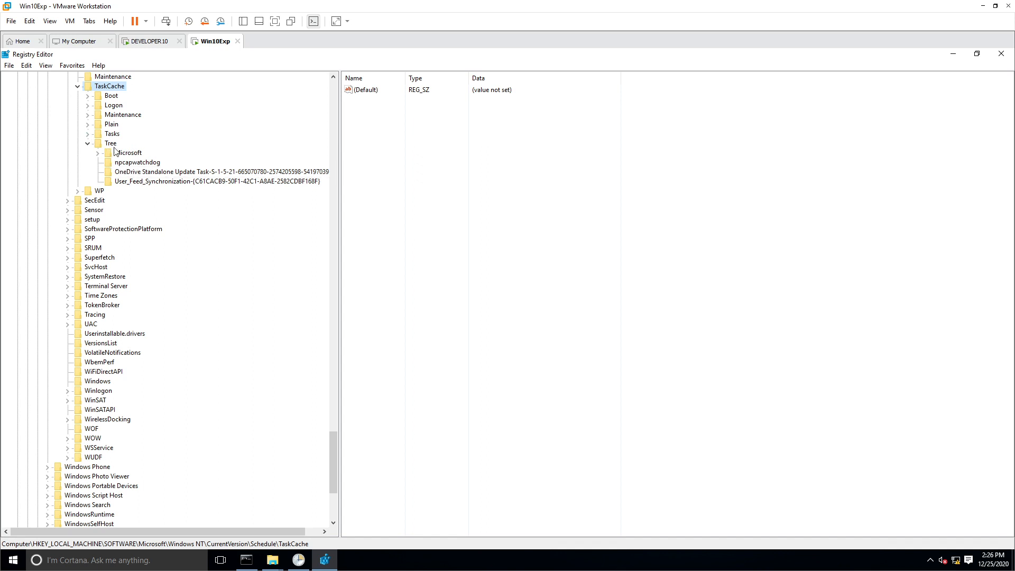
- View the registry values of the npcapwatchdog, OneDrive Standalone Update Task and User_Feed_Synchronization keys under Tree
click(136, 166)
click(137, 173)
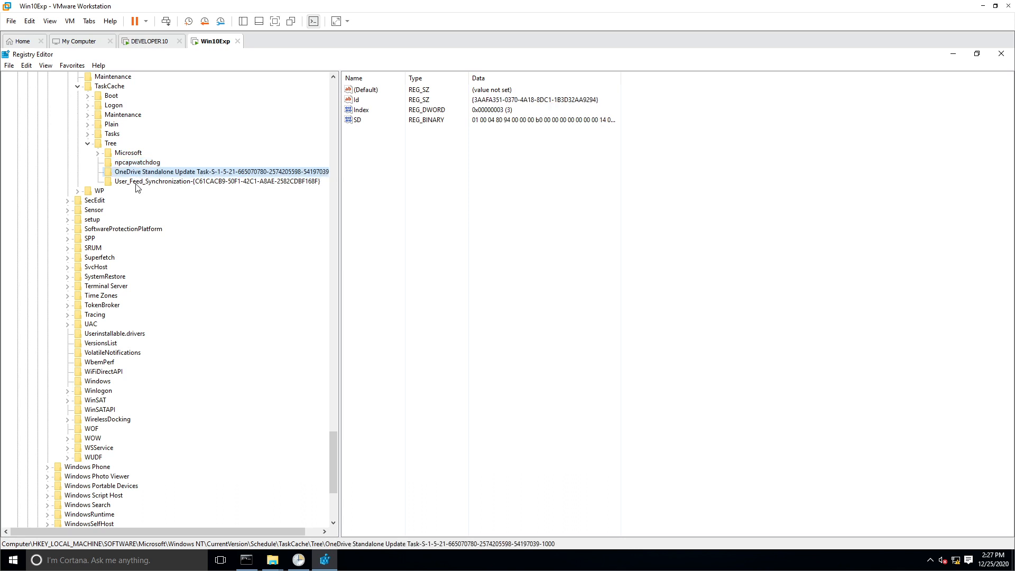
click(136, 182)
click(353, 121)
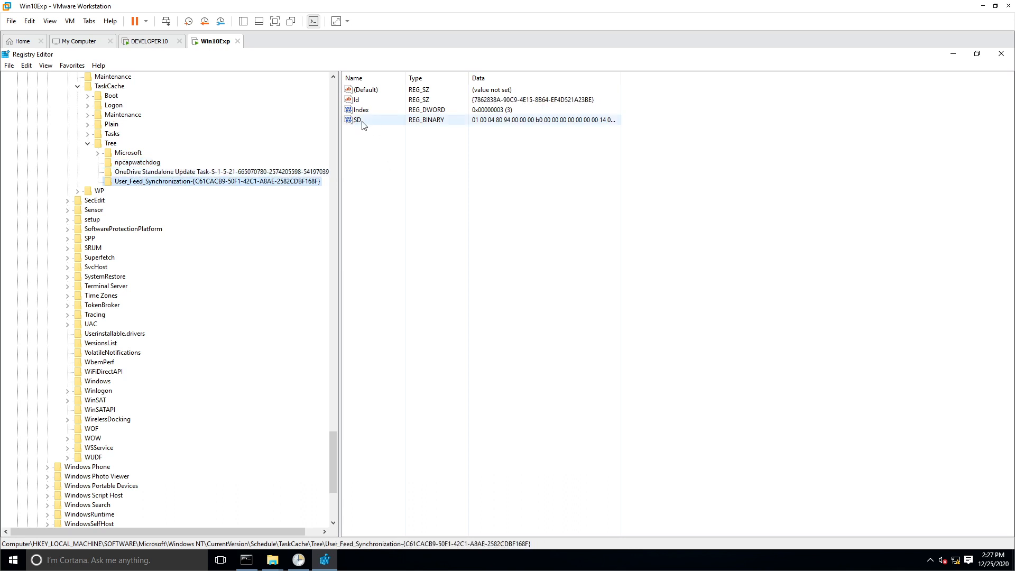
- Display the schtasks /create help in a widened Command Prompt and highlight the description of the /SD startdate option
key(super+1)
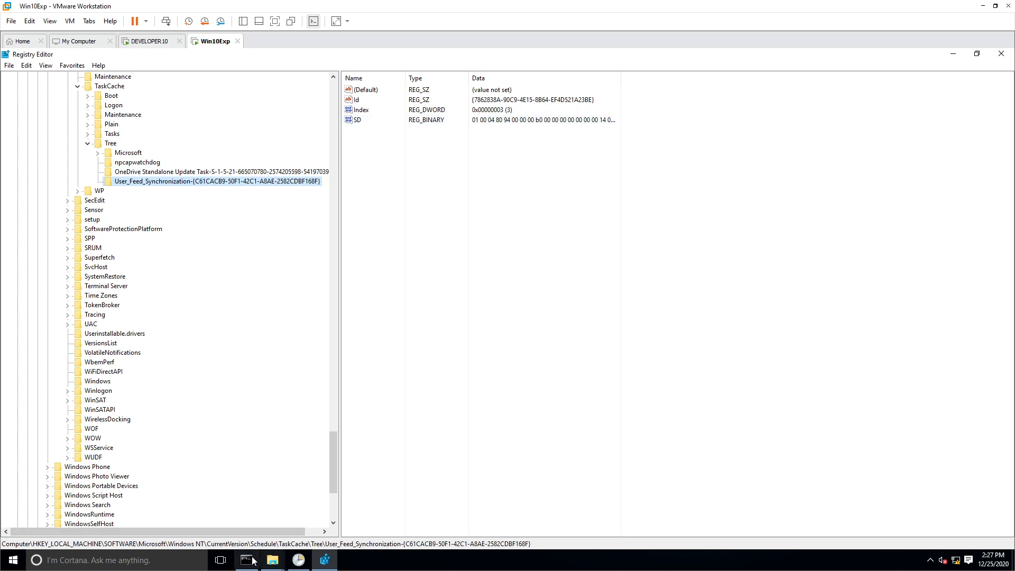
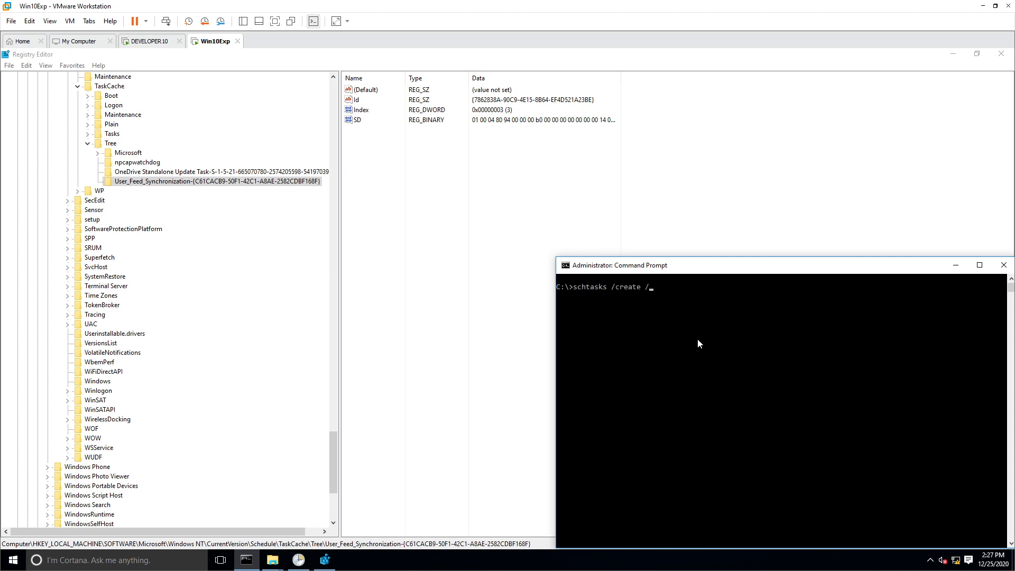
key(Return)
scroll(697, 338, down, 20)
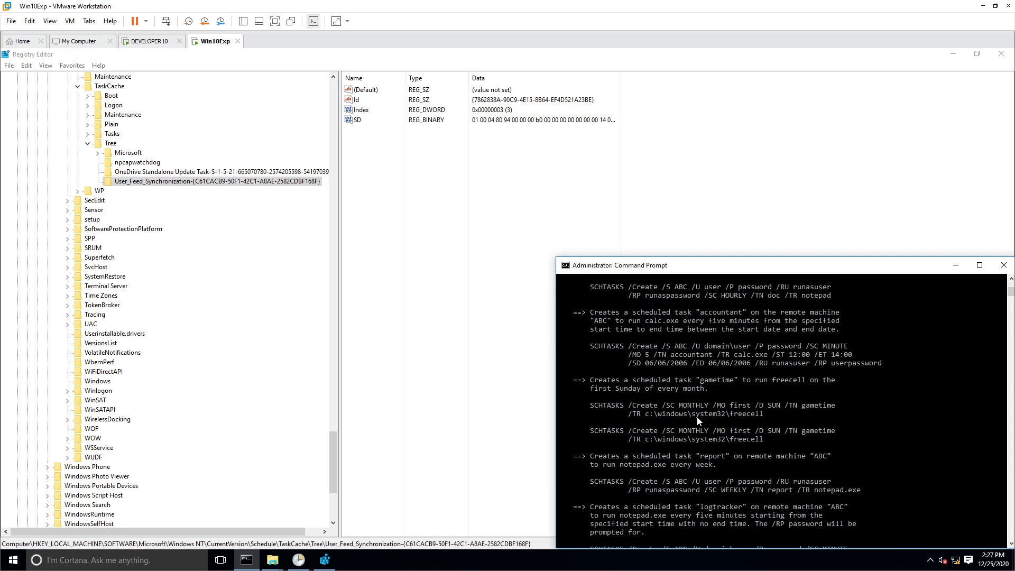
click(687, 257)
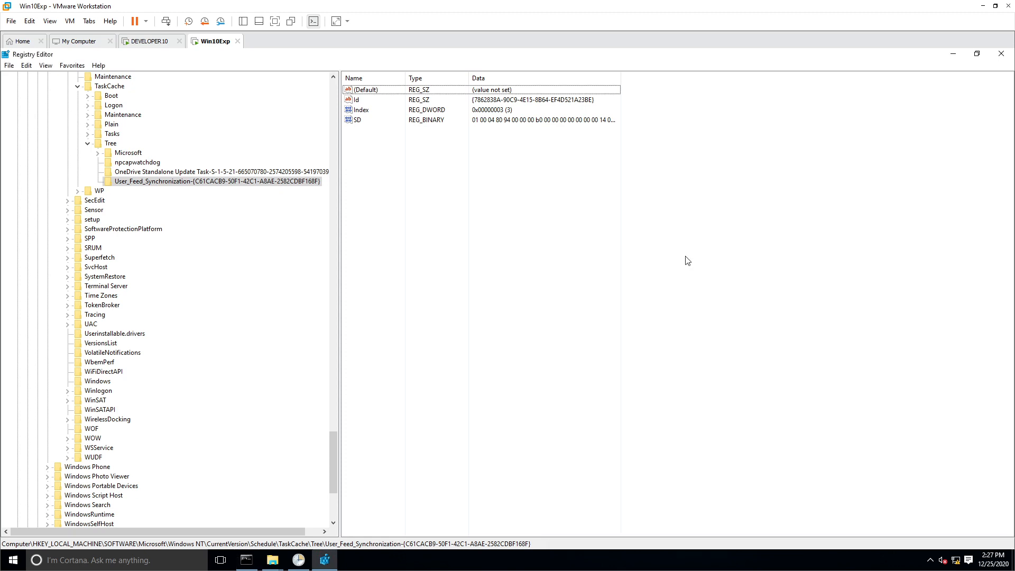
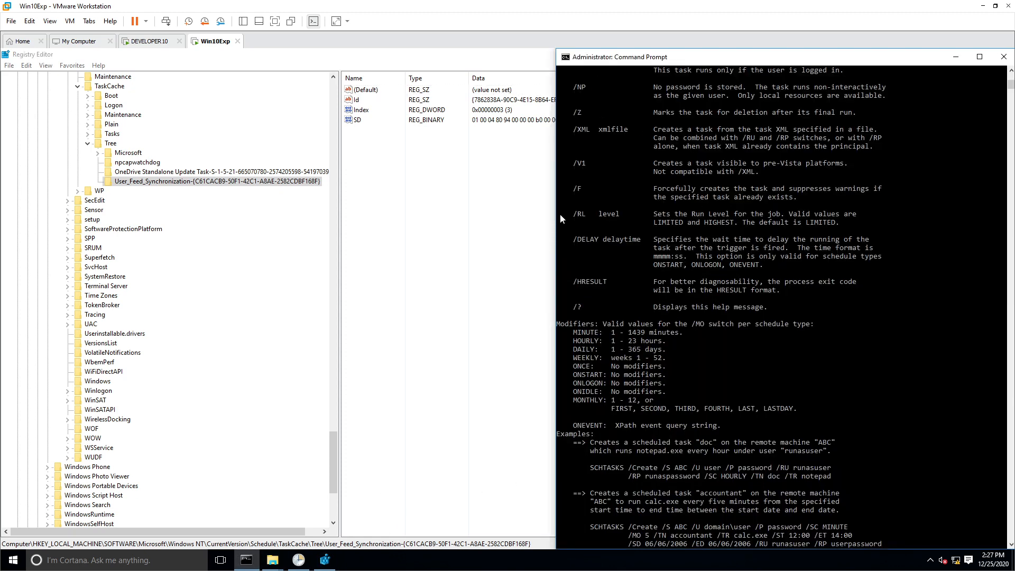
drag(556, 214, 3, 204)
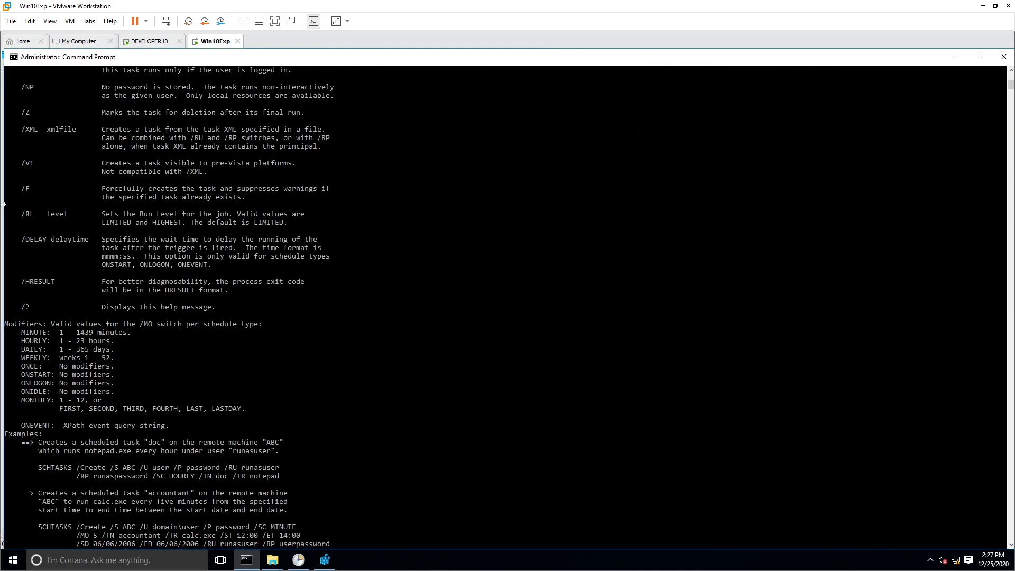
scroll(249, 259, up, 10)
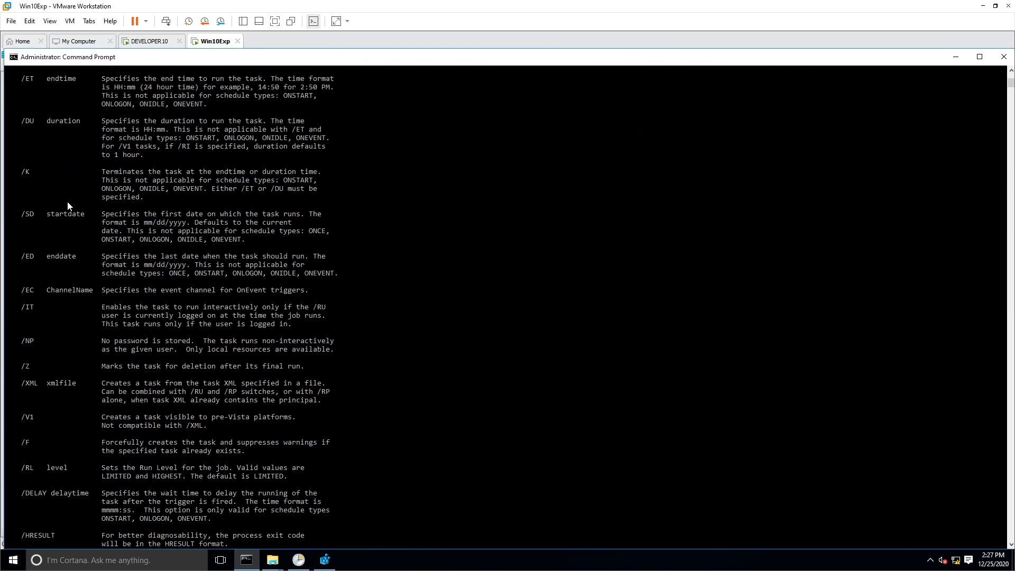
drag(19, 214, 247, 241)
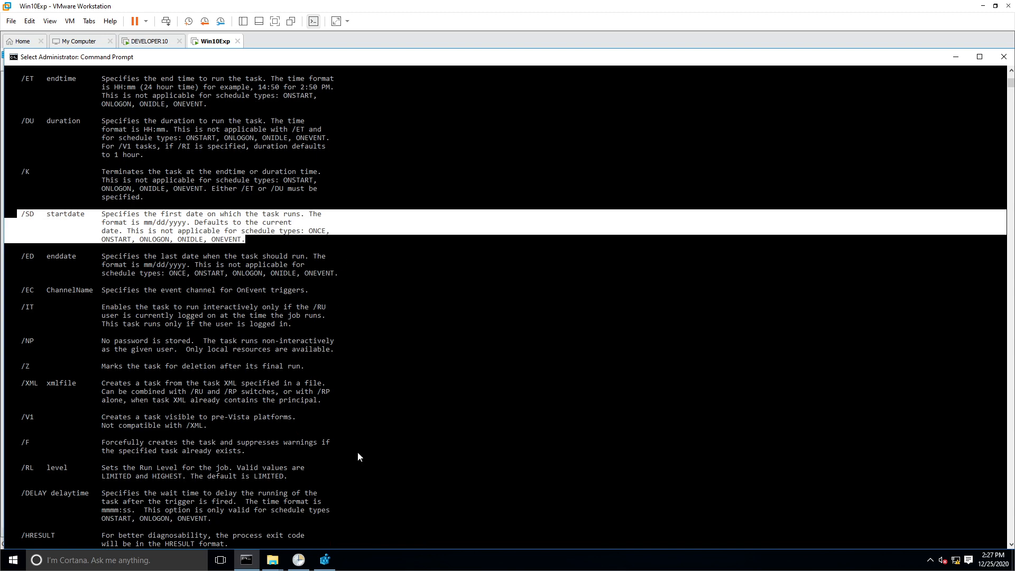
- Return to Registry Editor, inspect the User_Feed_Synchronization key's SD value, and open its Id value to copy the GUID
click(257, 562)
click(503, 120)
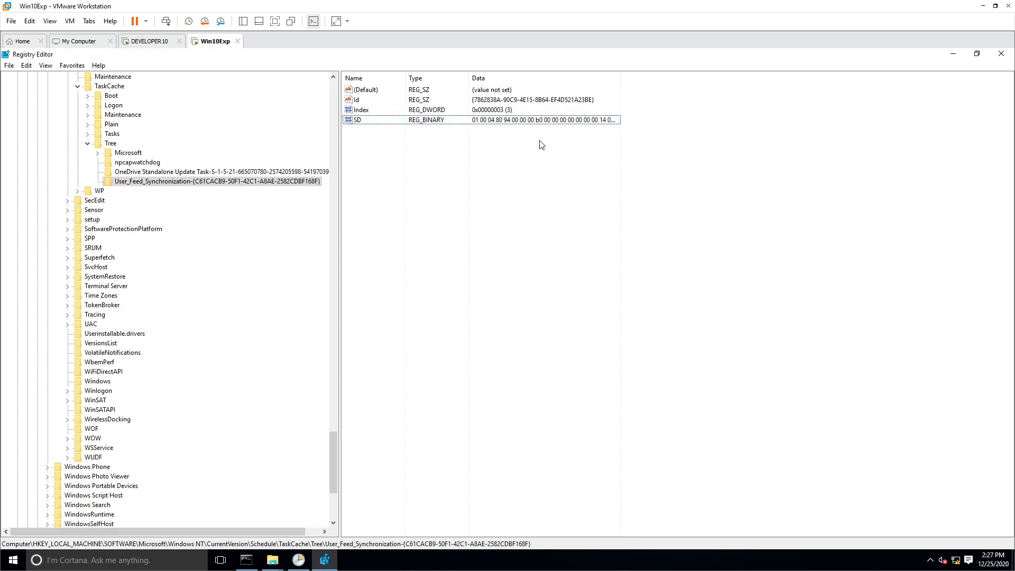
click(363, 121)
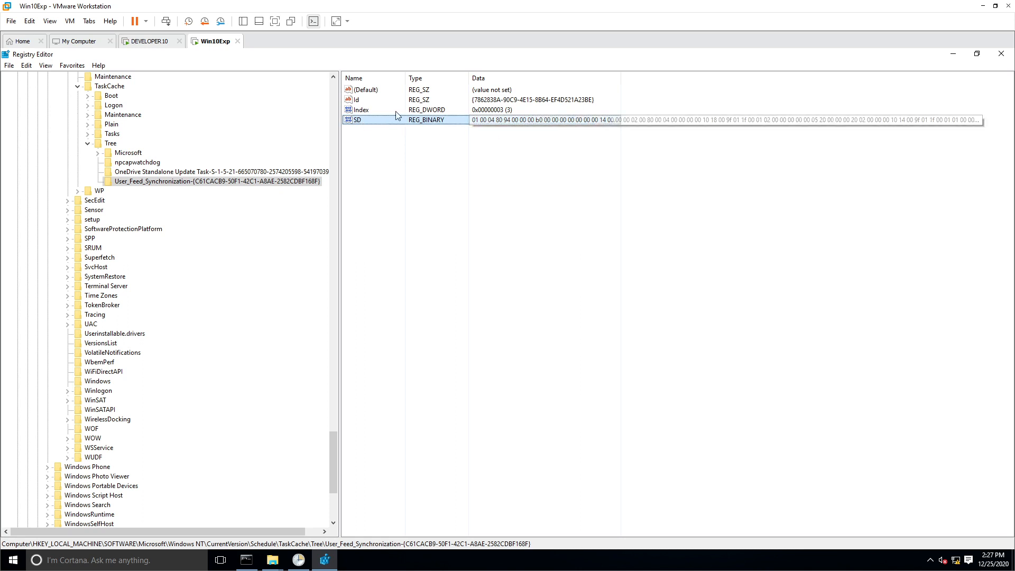
click(356, 101)
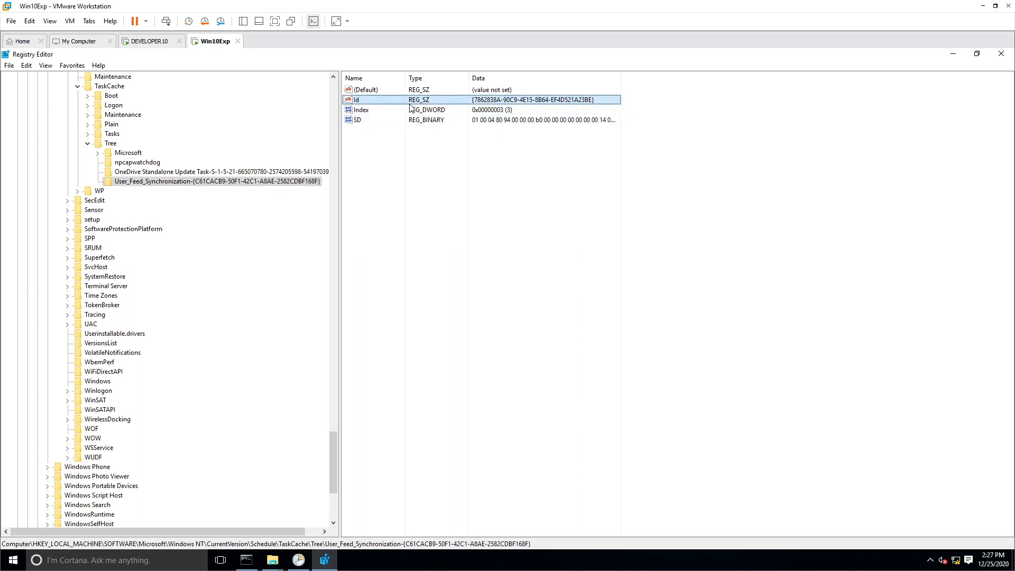
double_click(508, 102)
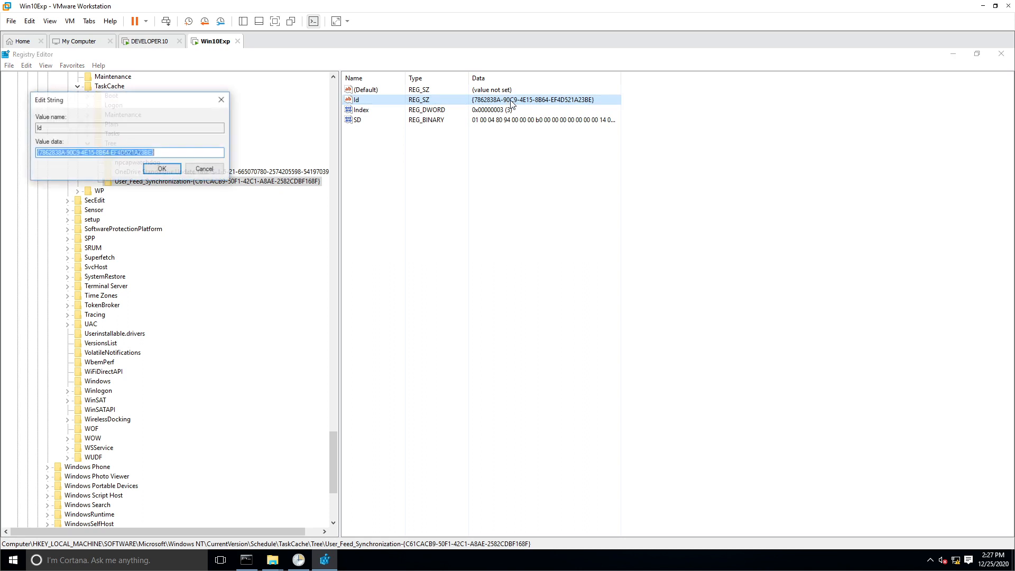
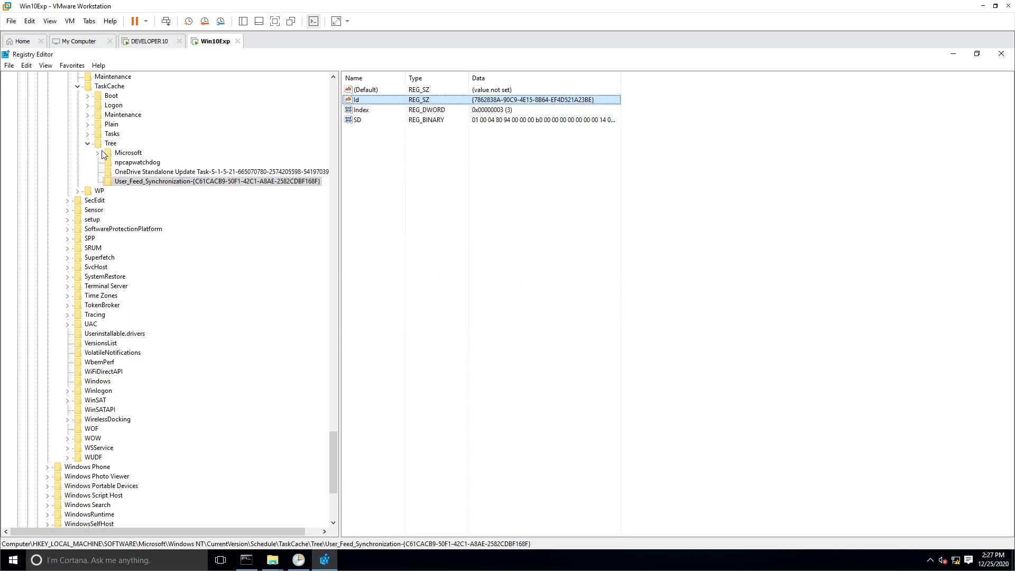
- Expand the TaskCache\Tasks key and search it for the key {7862838A-90C9-4E15-8B64-EF4D521A23BE}
click(88, 133)
scroll(132, 133, up, 1)
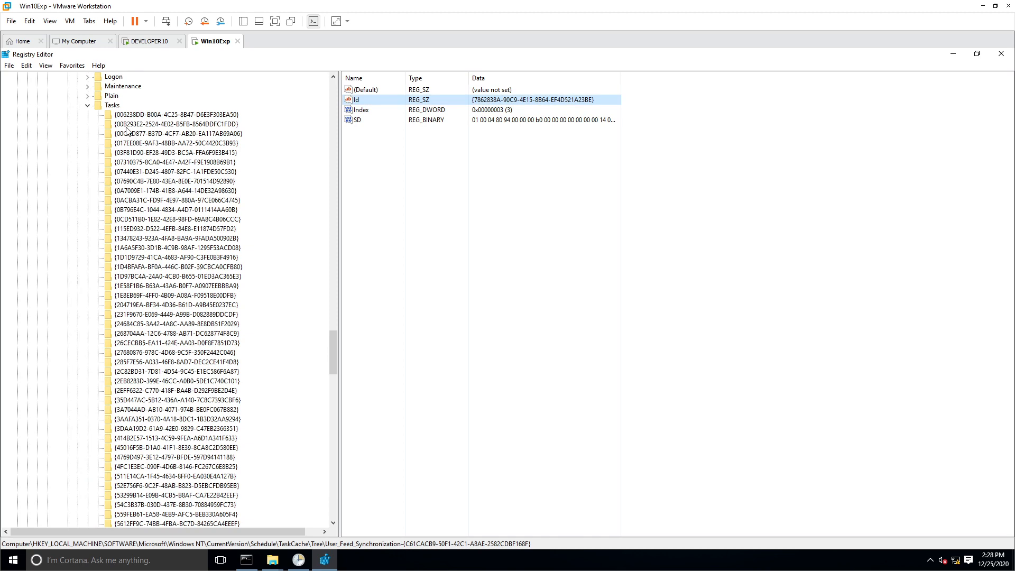
click(113, 106)
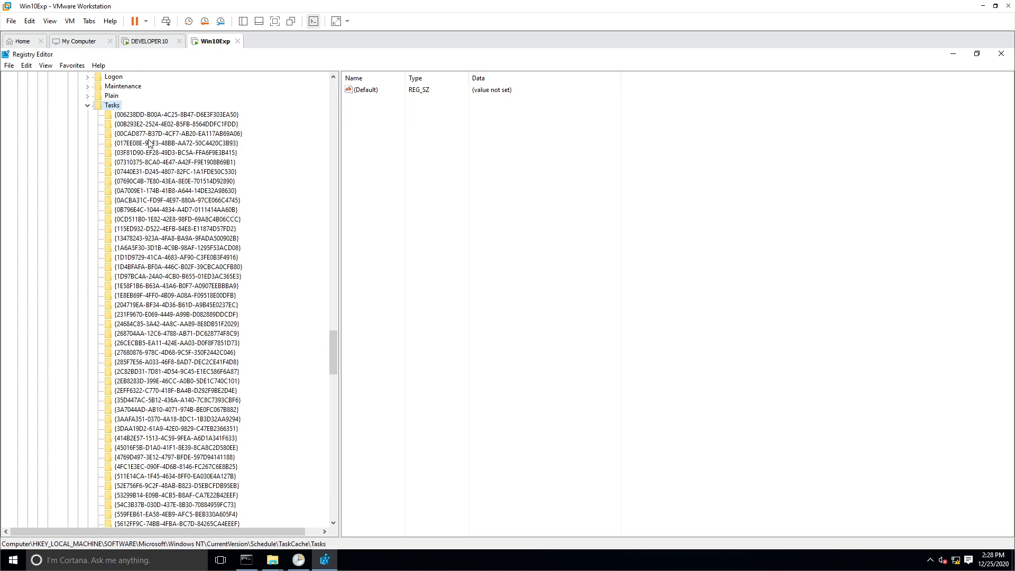
click(150, 142)
key(ctrl+f)
text({7862838A-90C9-4E15-8B64-EF4D521A23BE})
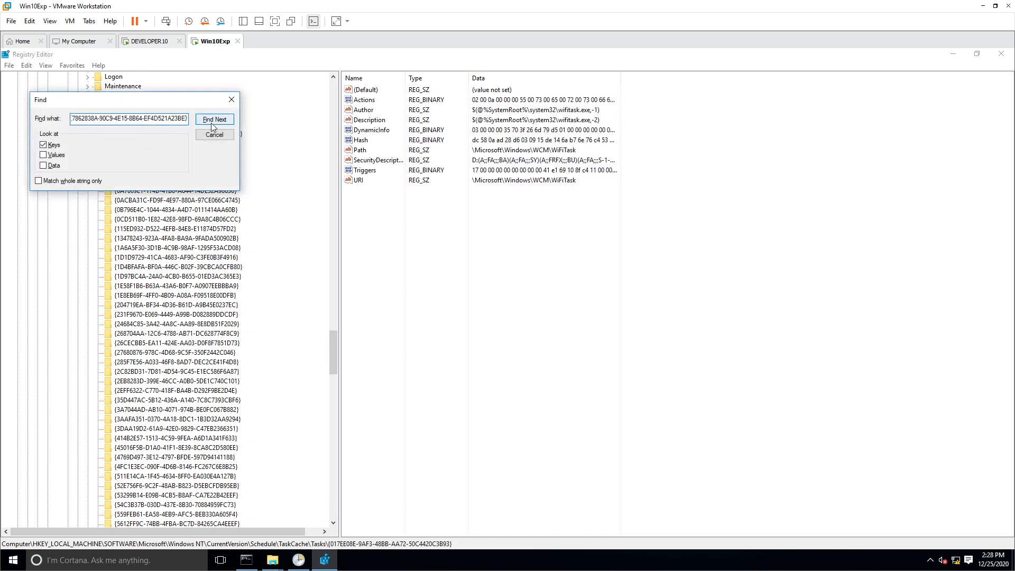
click(212, 121)
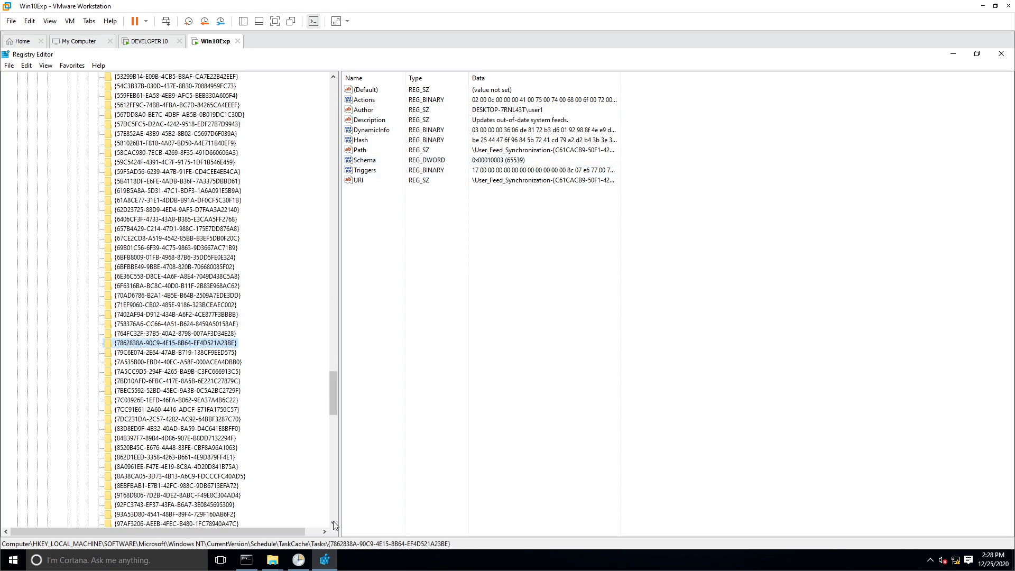
- Minimize Registry Editor, switch to Command Prompt, and clear its screen with cls
click(333, 559)
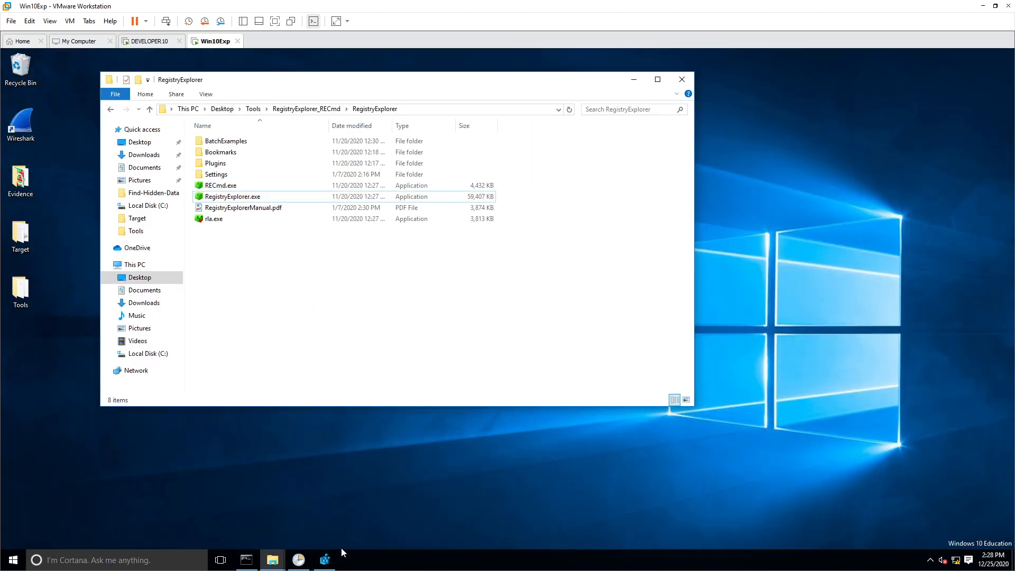
click(244, 560)
click(424, 407)
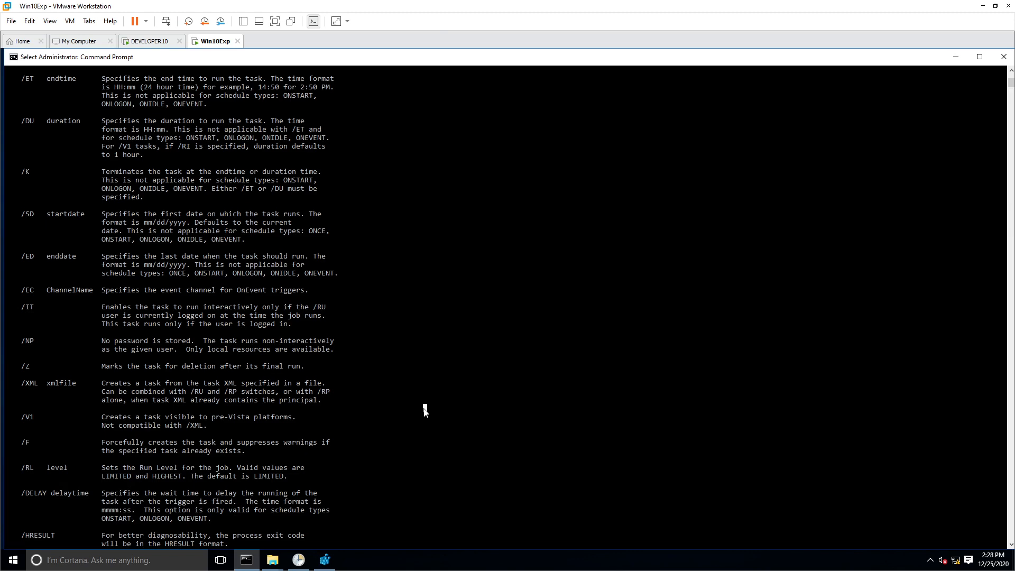
key(Escape)
text(cls)
key(Return)
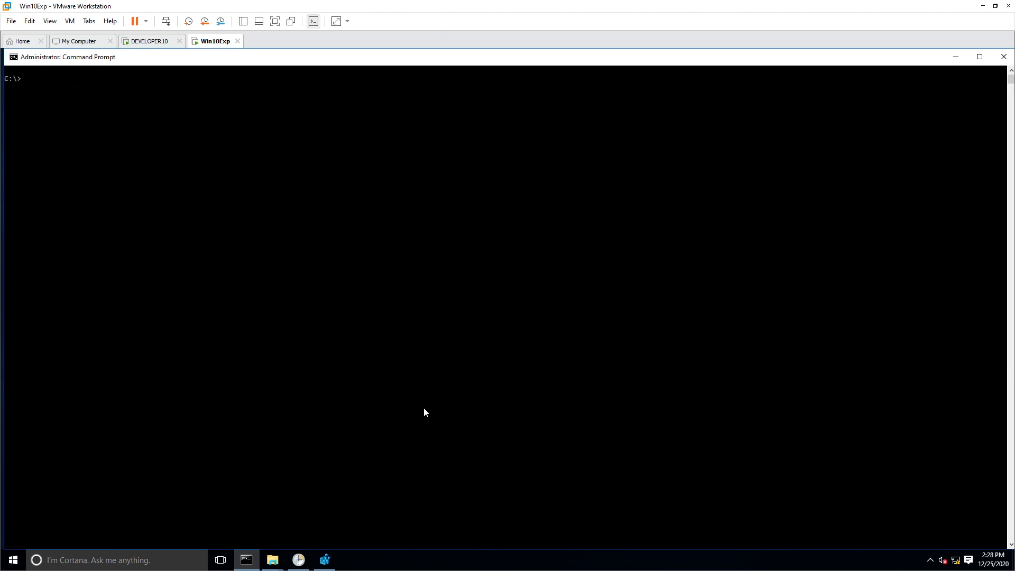
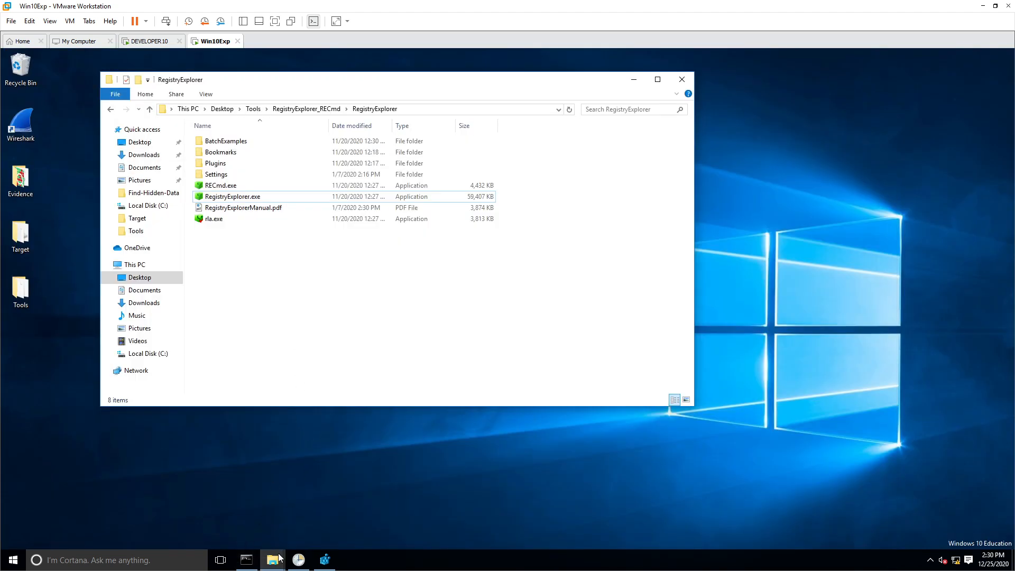
- Open the VssDataRestore file from the System32\Tasks folder in Notepad and maximize its window
mouse_move(278, 555)
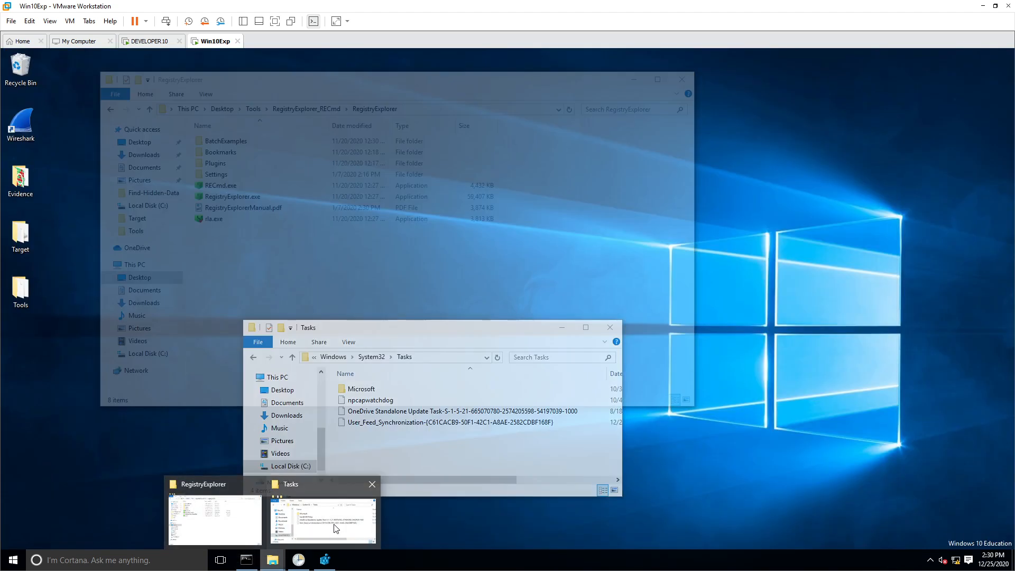
click(319, 530)
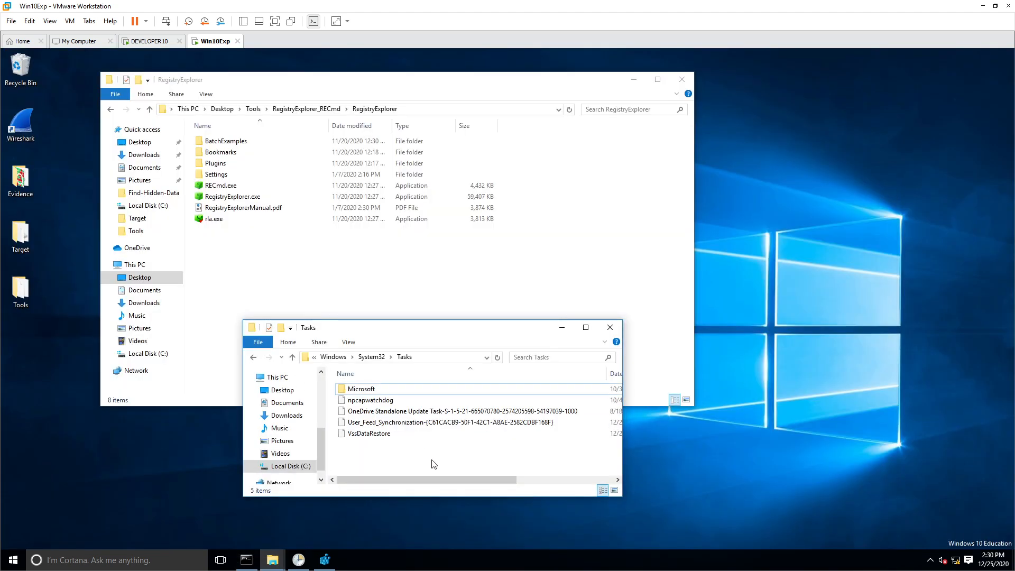
click(374, 435)
right_click(381, 437)
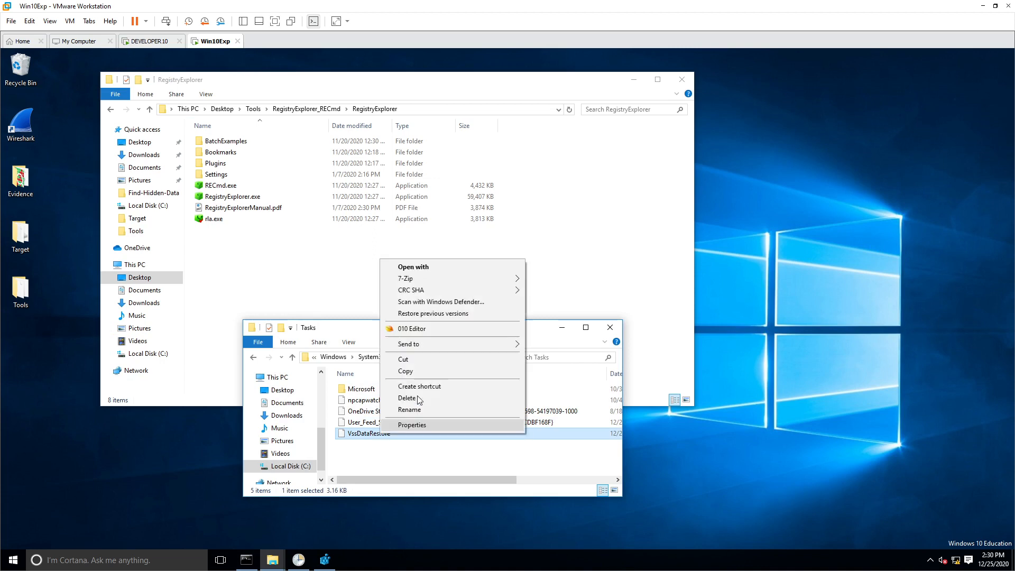
click(457, 268)
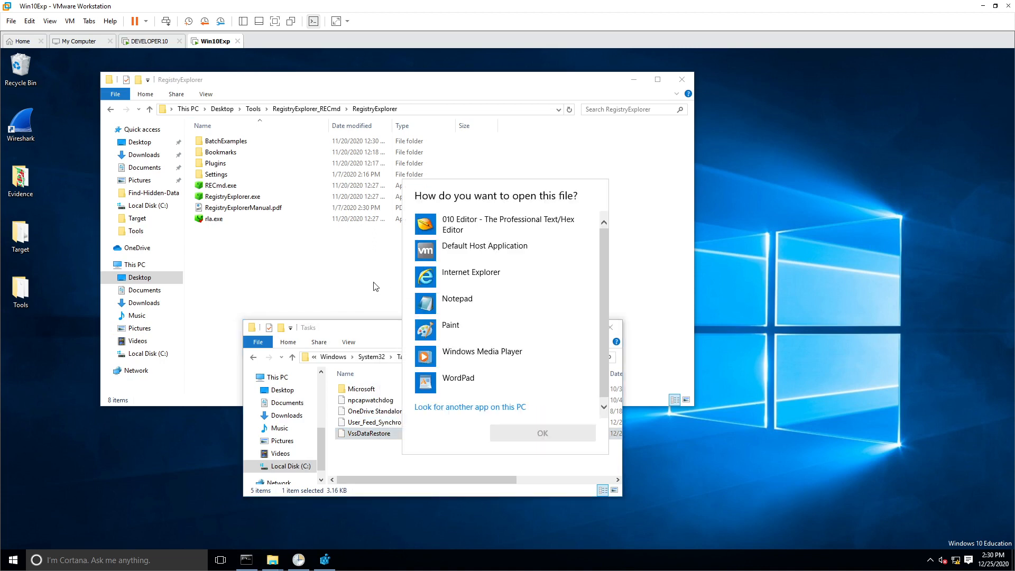
click(472, 304)
click(537, 431)
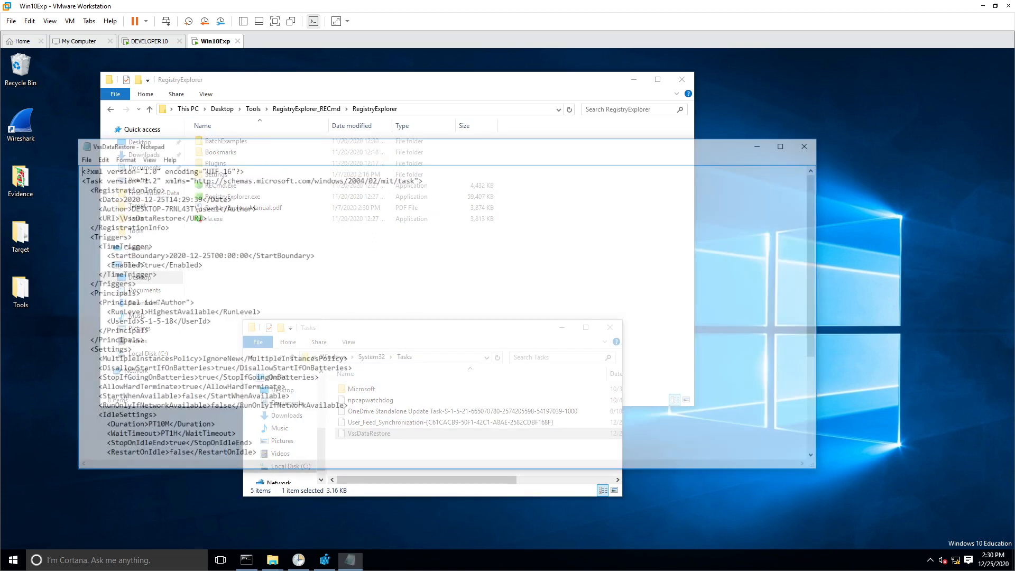
key(super+Up)
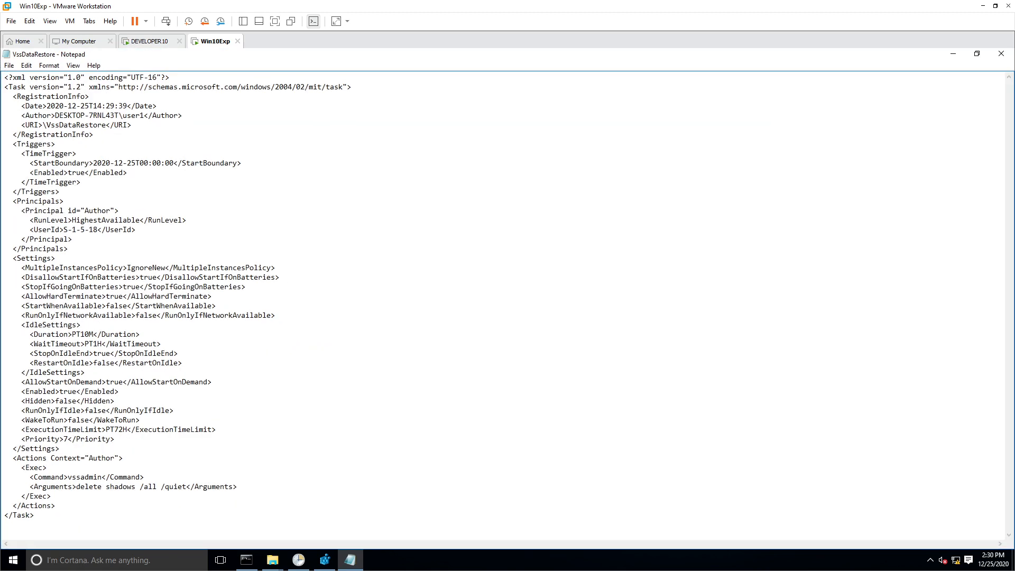
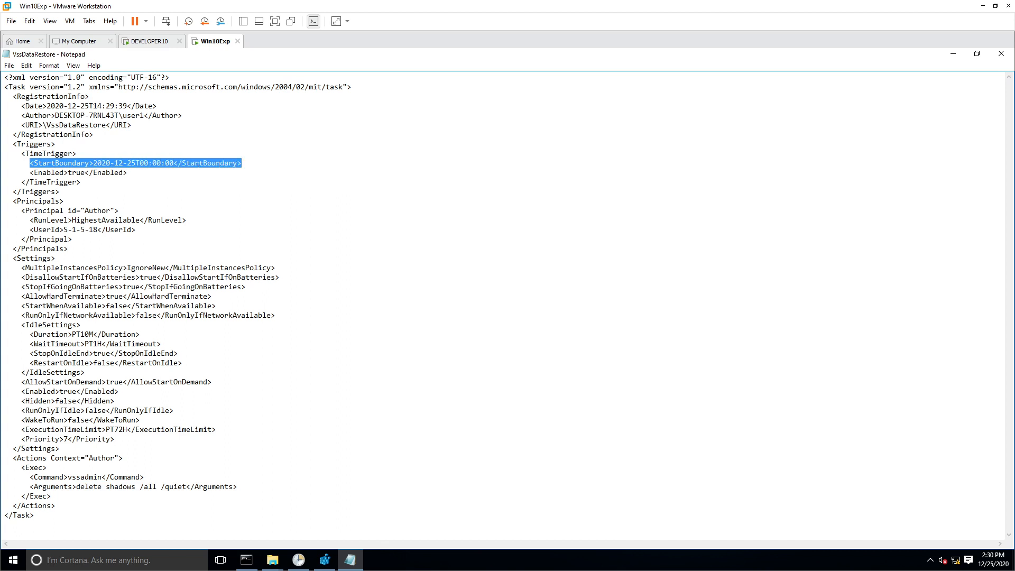
- Examine the StartBoundary time, registration Date, Author, URI and UserId in the VssDataRestore XML, and close the file
drag(140, 162, 174, 163)
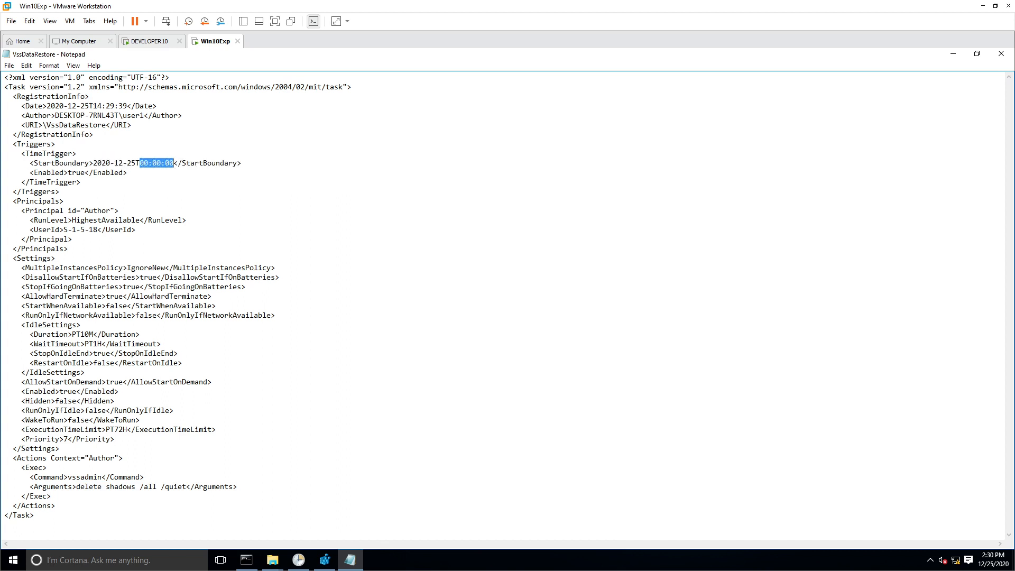
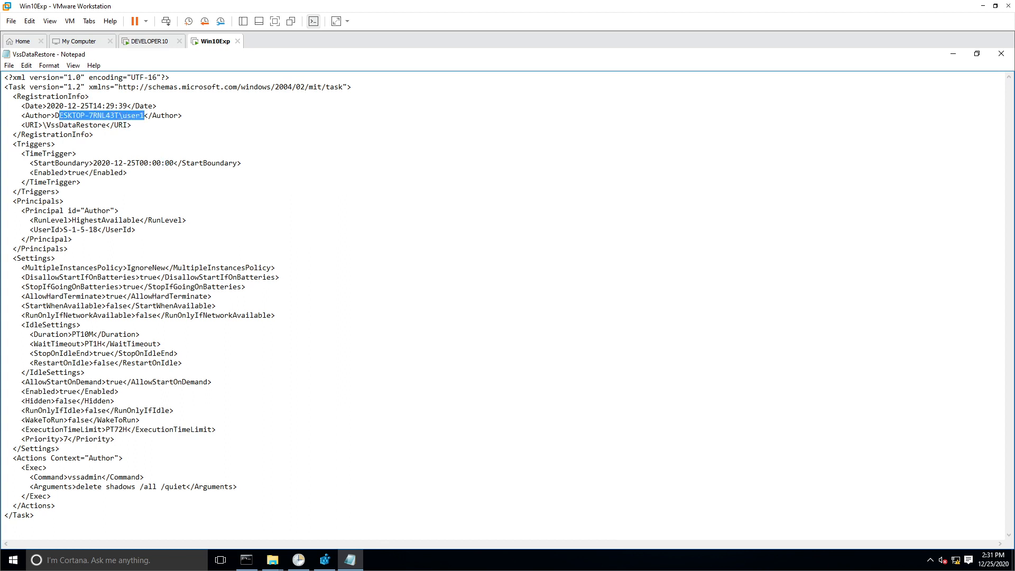
drag(128, 105, 47, 105)
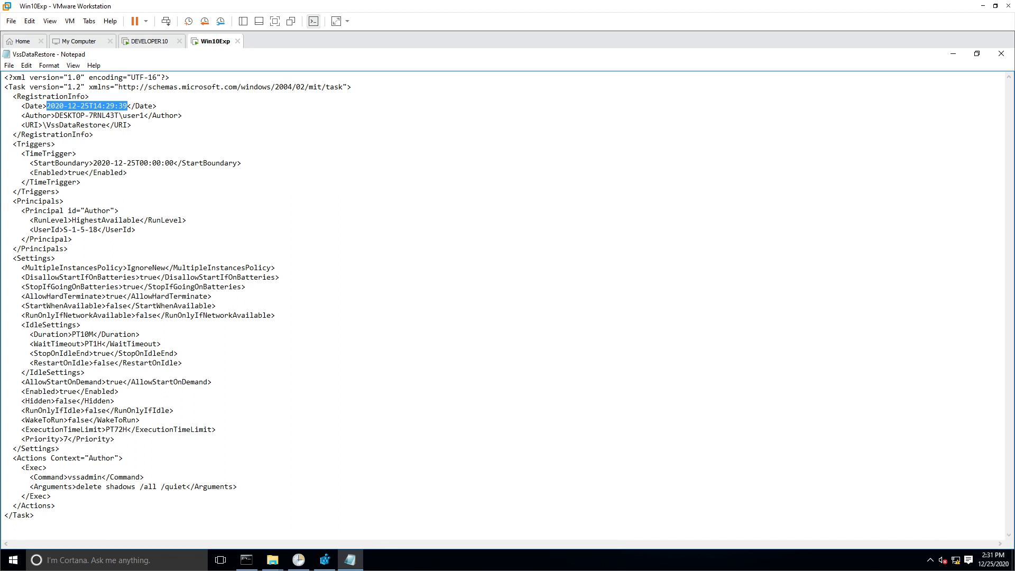
click(130, 115)
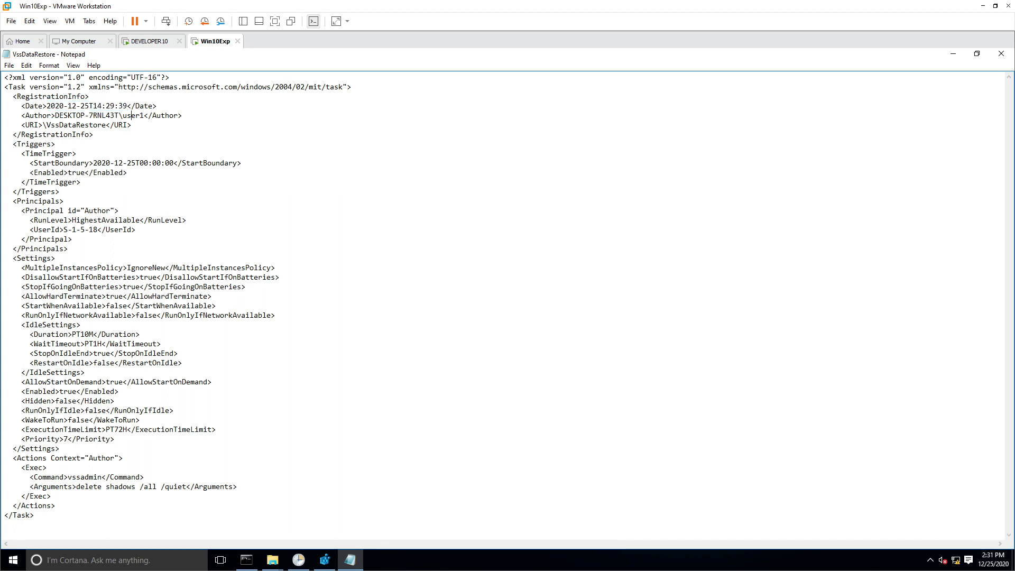
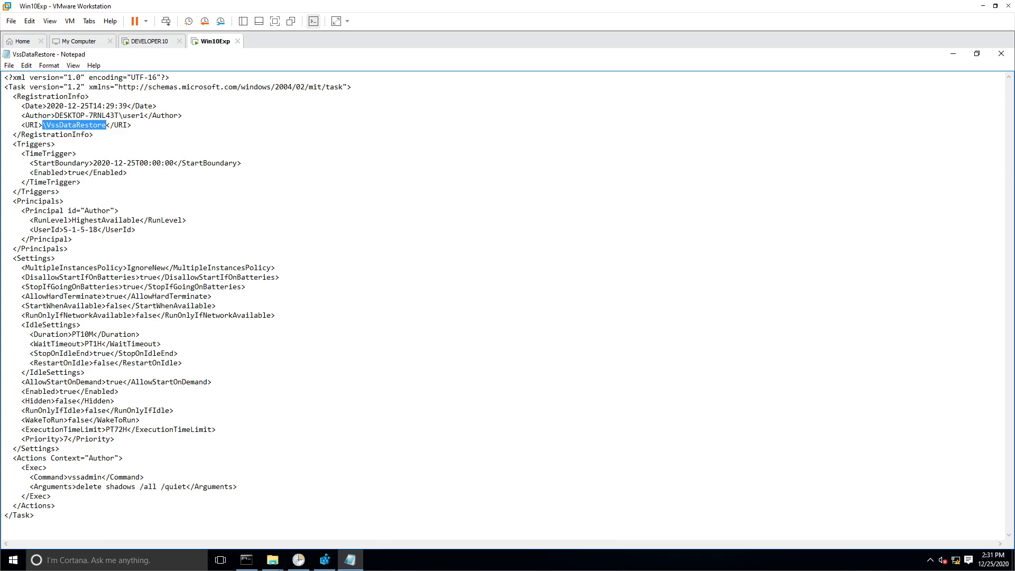
click(136, 229)
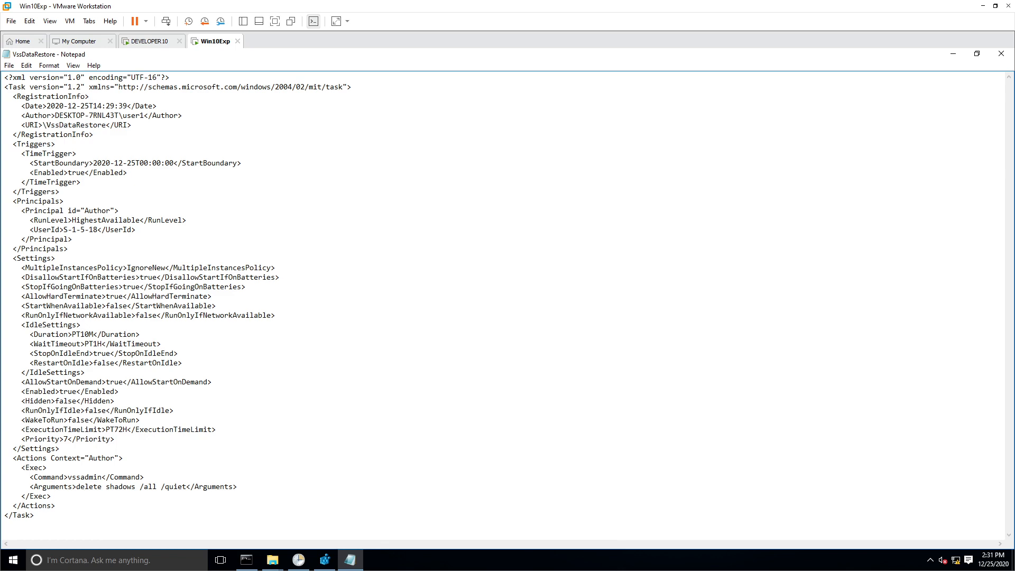
click(1000, 53)
- Switch to Registry Editor, refresh it, and select the VssDataRestore key under TaskCache\Tree
click(324, 559)
scroll(211, 354, down, 20)
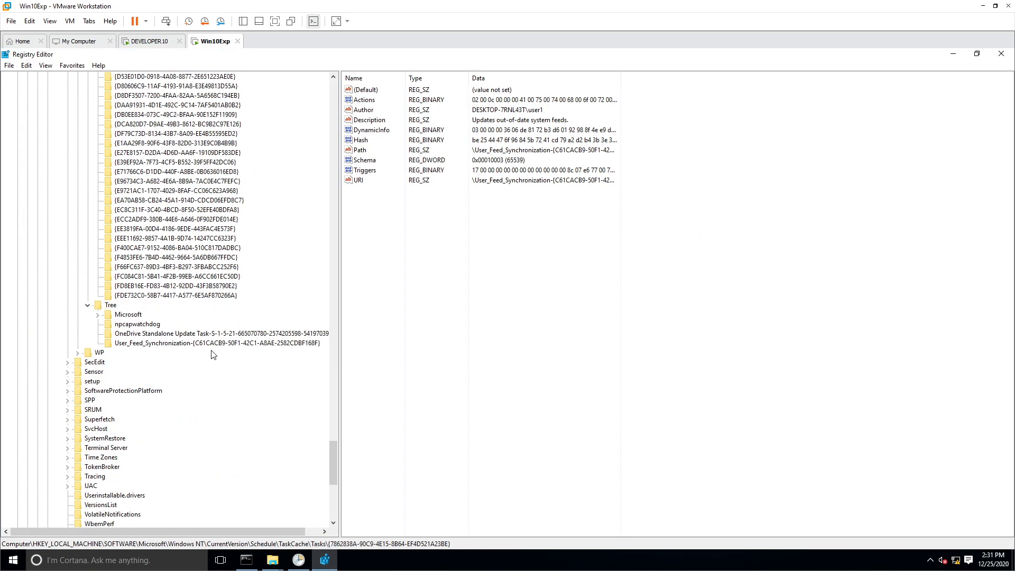
click(111, 307)
click(46, 66)
click(62, 124)
click(153, 362)
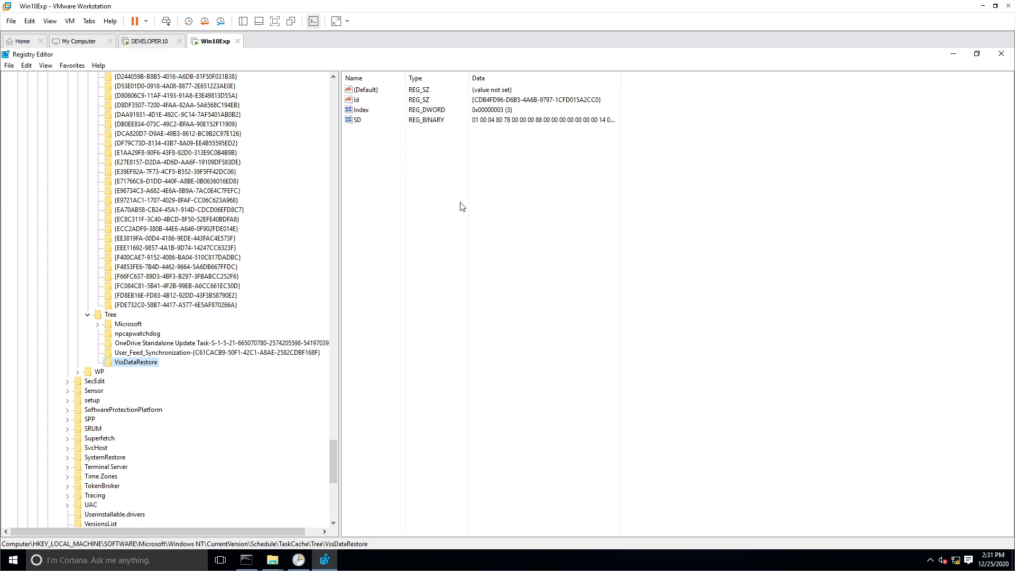
- Copy the GUID from the VssDataRestore key's Id value without changing it
double_click(534, 103)
key(ctrl+c)
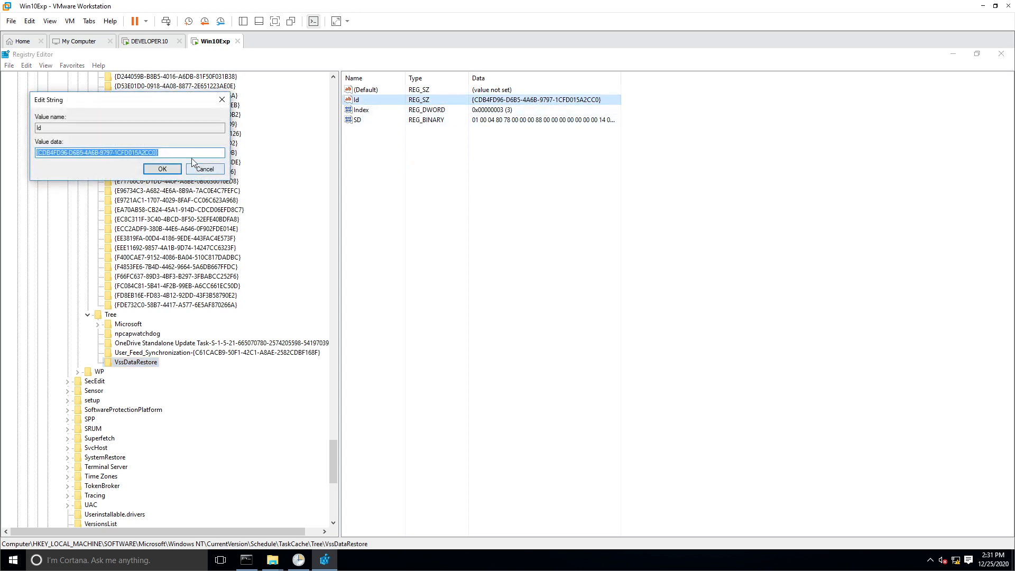
click(204, 170)
- Search the TaskCache\Tasks key for the copied GUID {CDB4FD96-D6B5-4A6B-9797-1CFD015A2CC0}
scroll(217, 261, up, 7)
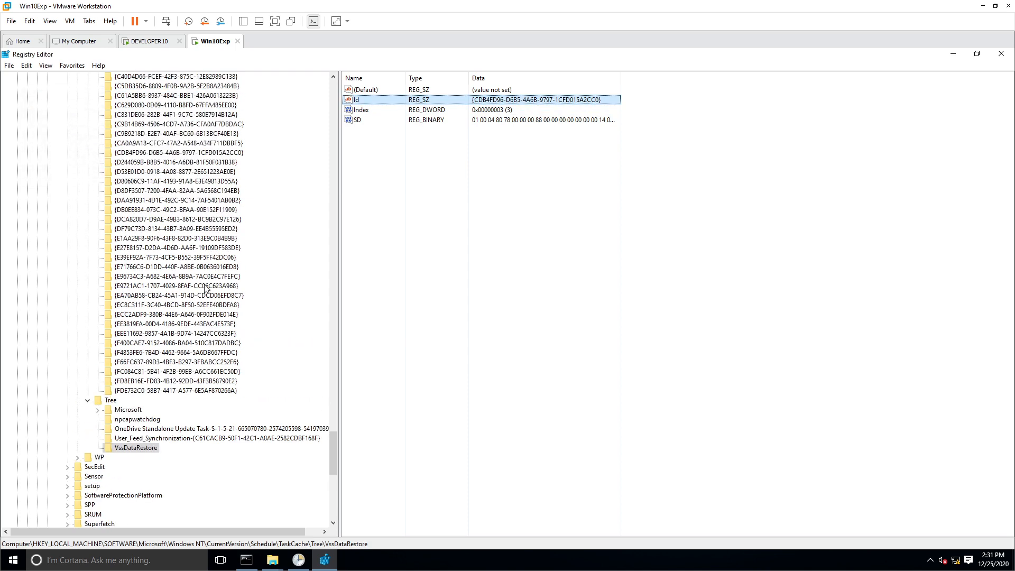
drag(328, 438, 333, 325)
click(113, 373)
key(ctrl+f)
key(ctrl+v)
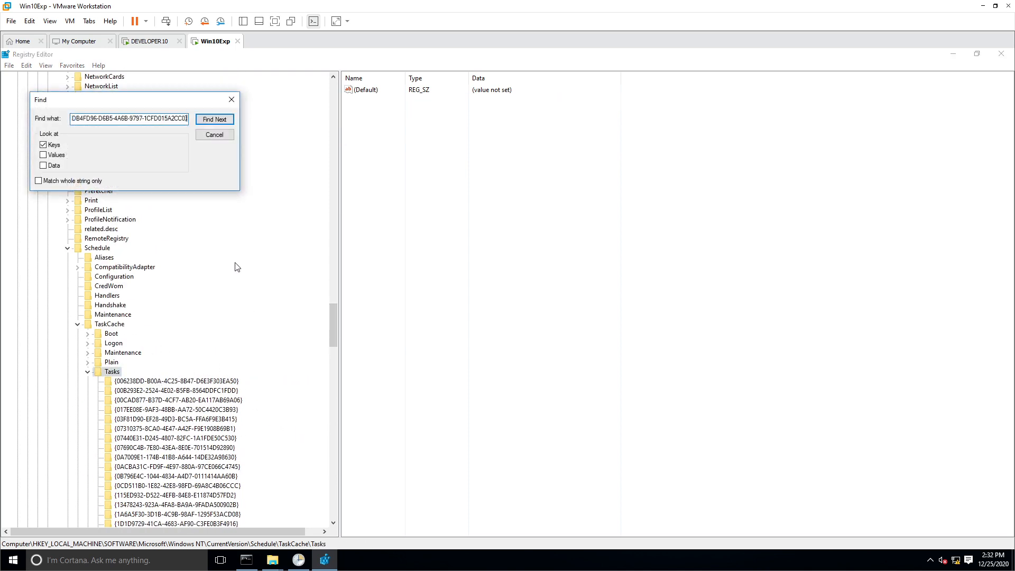
click(223, 125)
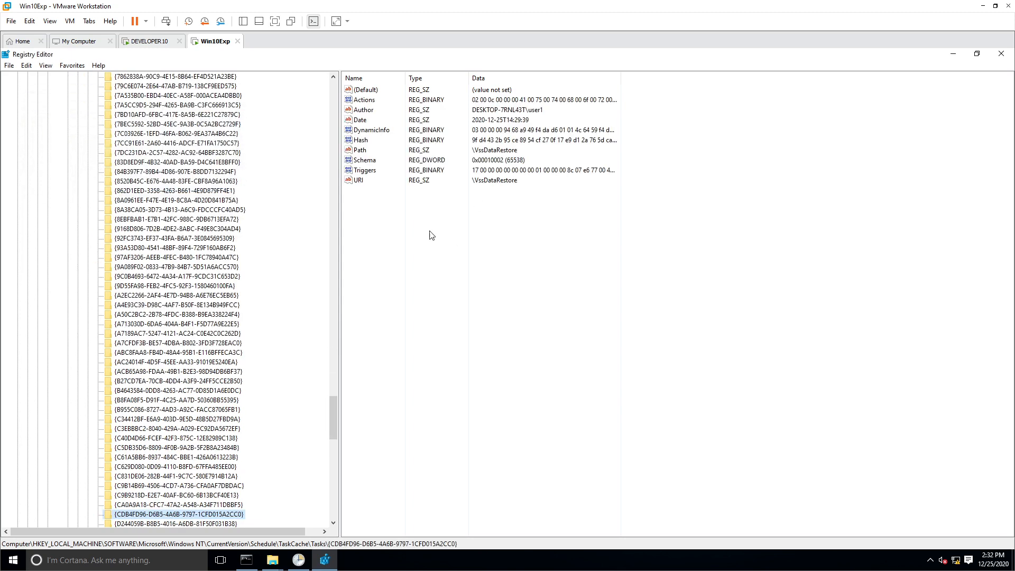
scroll(239, 365, down, 3)
scroll(239, 365, down, 3)
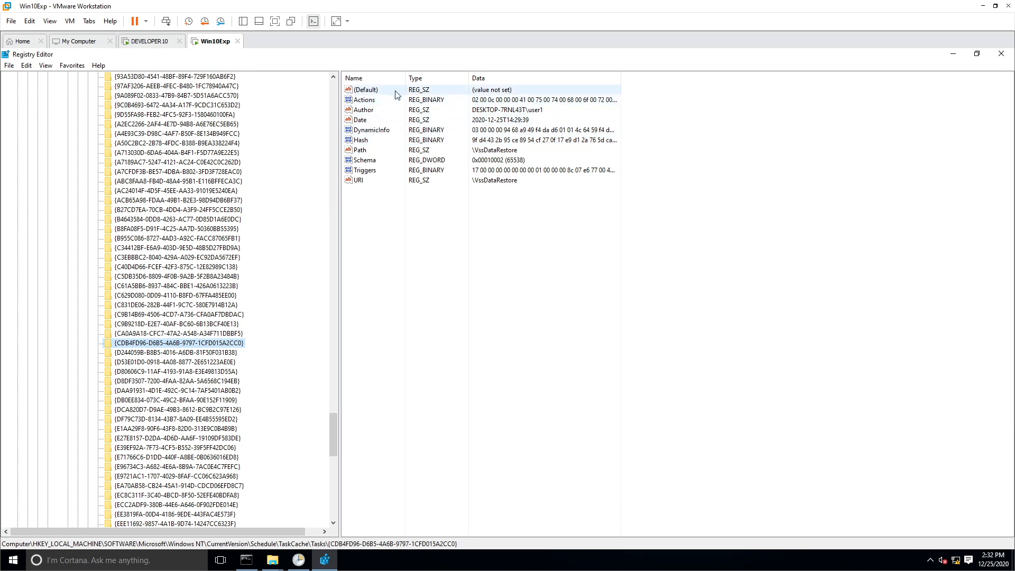
- Inspect the task key's Actions, Author, Date, DynamicInfo, Hash, Path, Schema, Triggers and URI values, widening the Data column
click(368, 101)
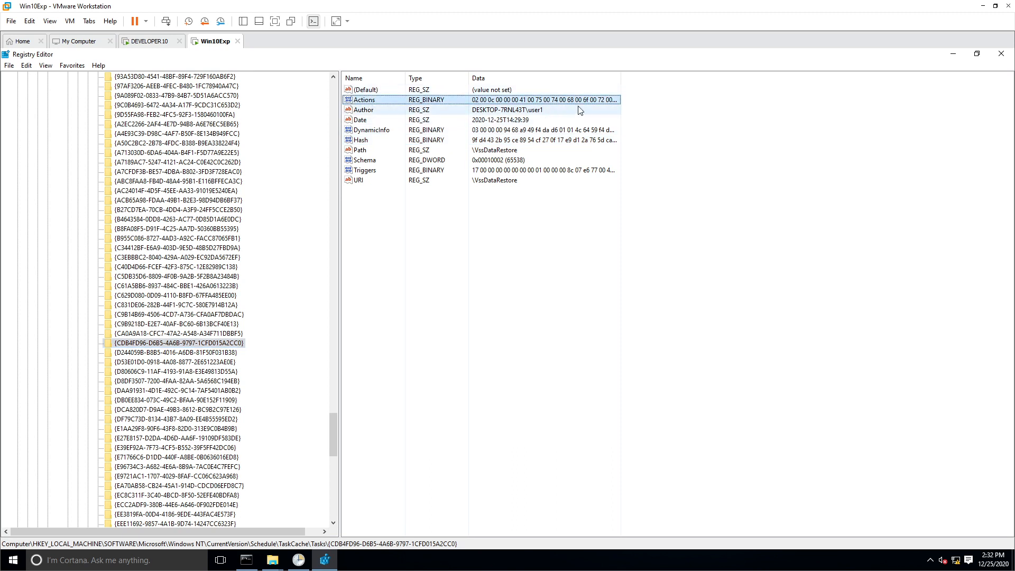
click(365, 111)
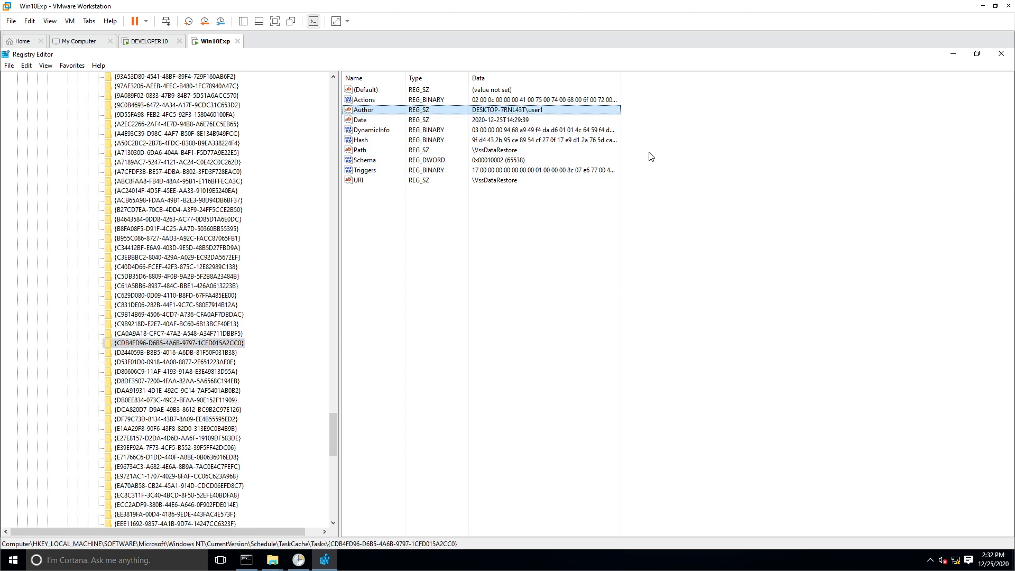
drag(620, 78, 711, 87)
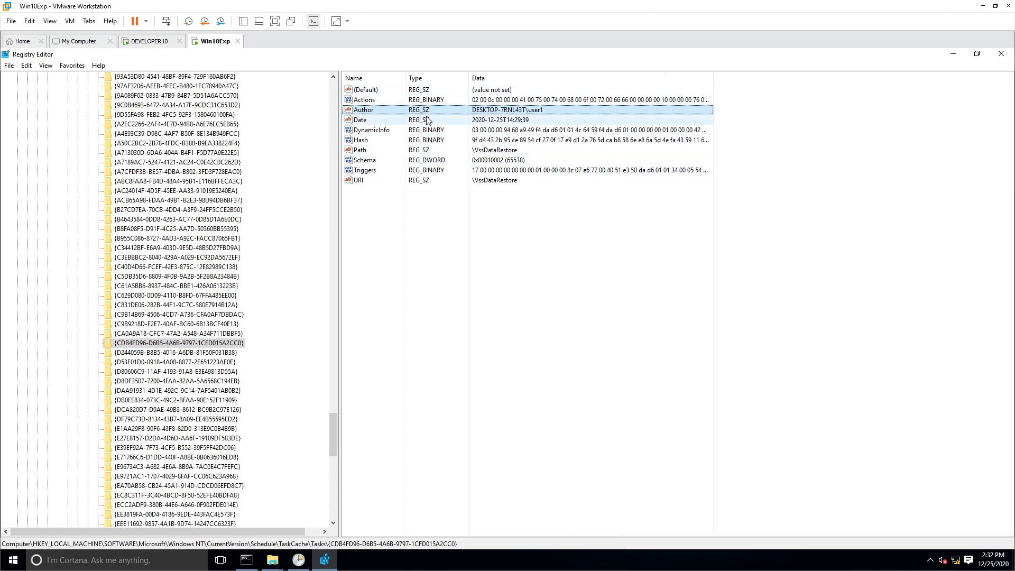
click(518, 121)
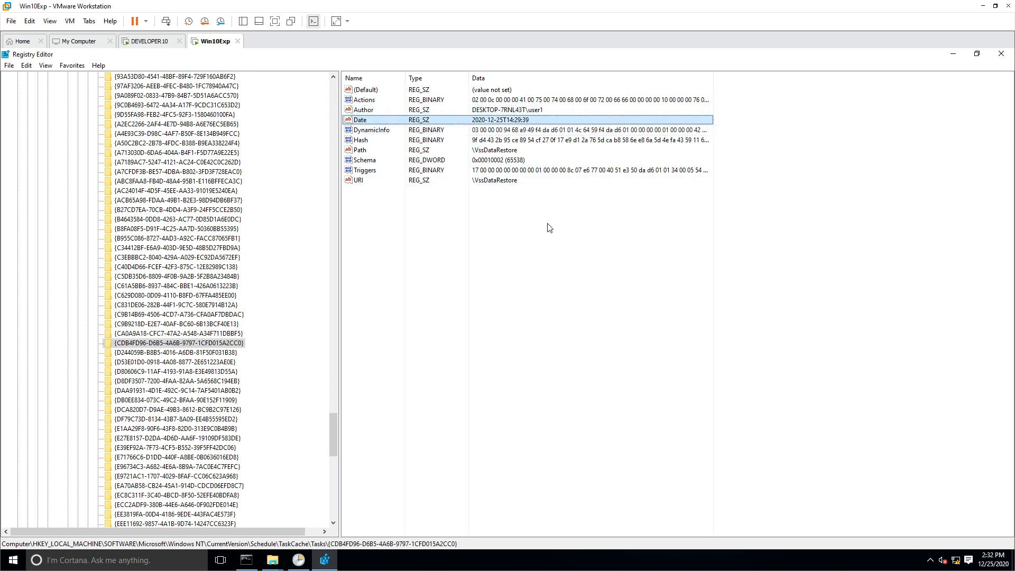
click(393, 131)
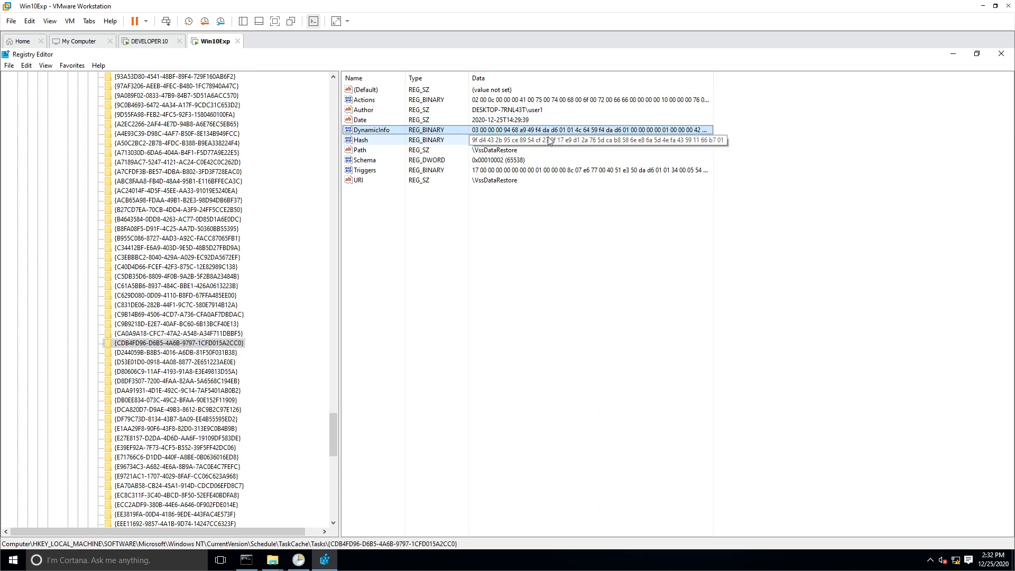
click(370, 142)
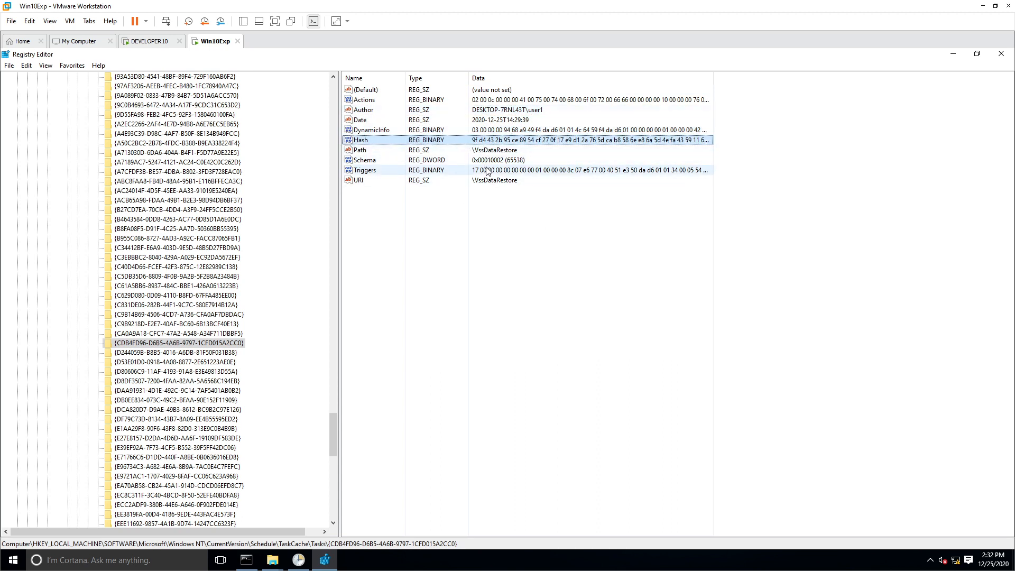
click(478, 153)
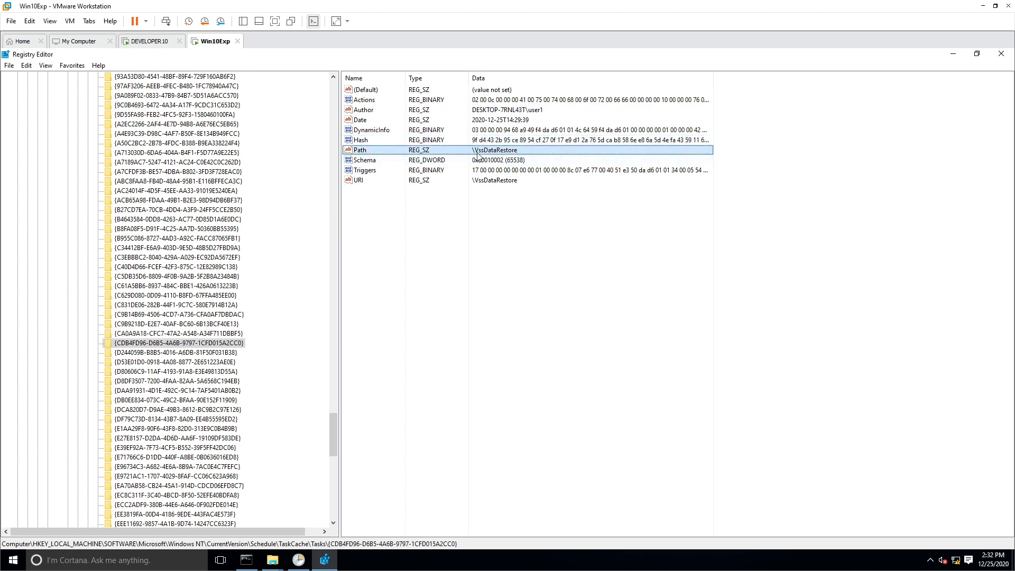
click(376, 162)
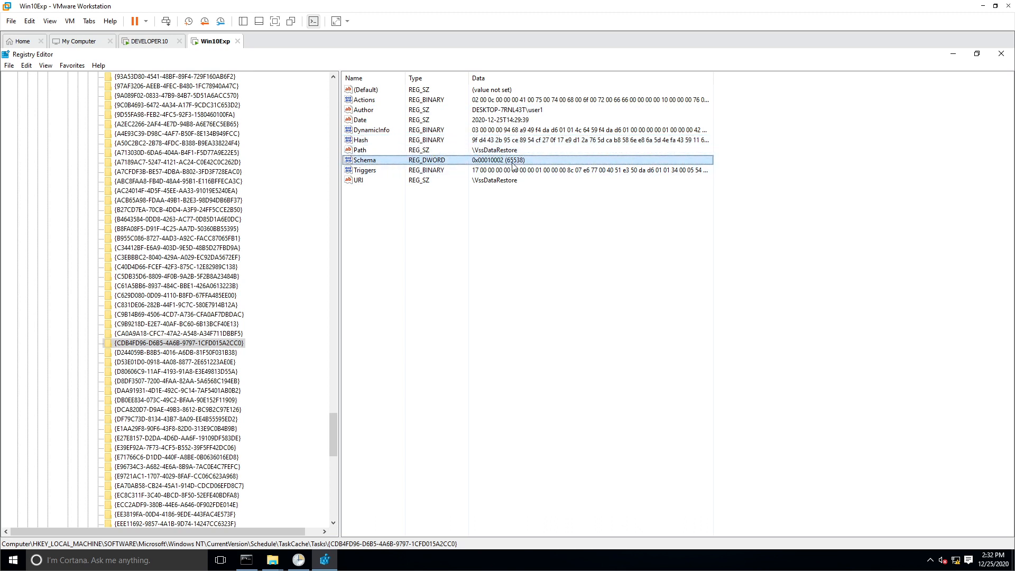
click(375, 171)
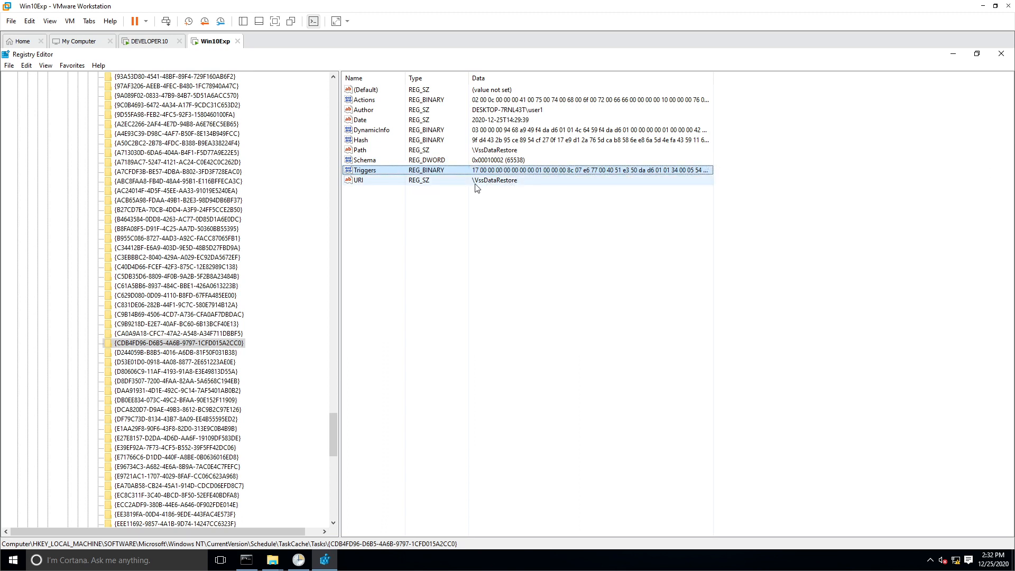
click(496, 185)
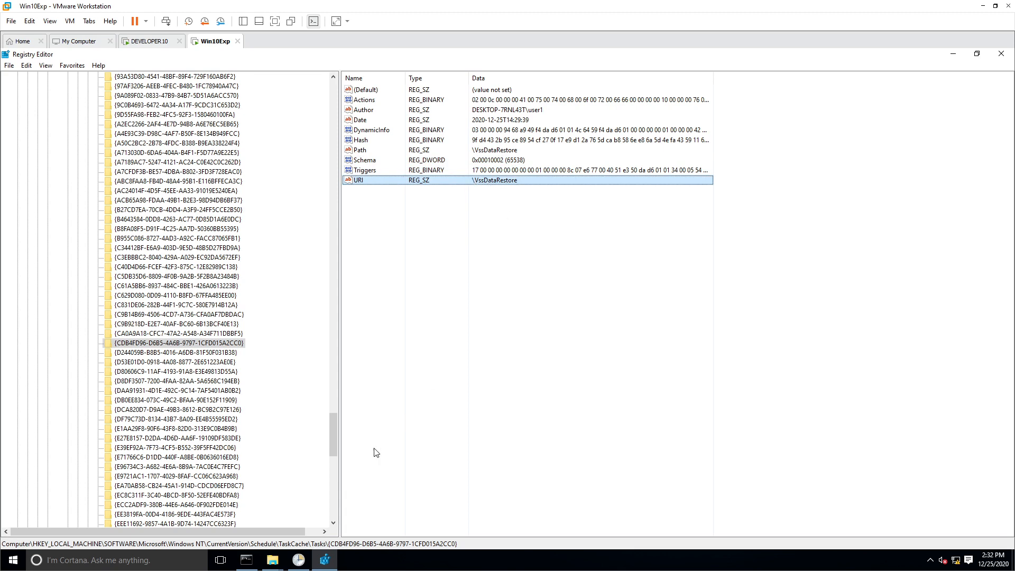
- Minimize Registry Editor, run RegistryExplorer.exe from the RegistryExplorer folder as administrator, and maximize its window
click(334, 561)
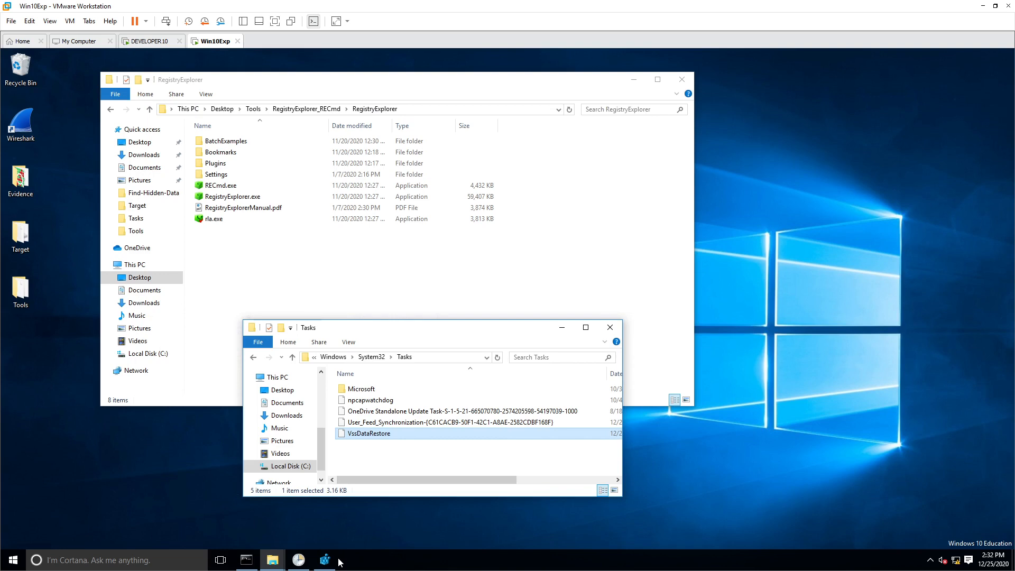
click(319, 265)
right_click(259, 202)
click(317, 217)
click(547, 325)
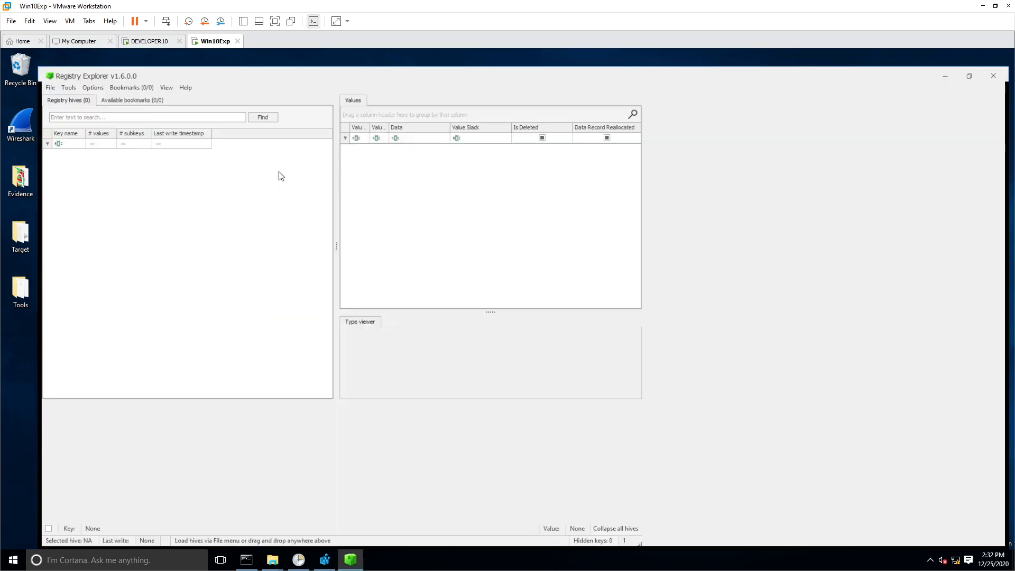
double_click(277, 174)
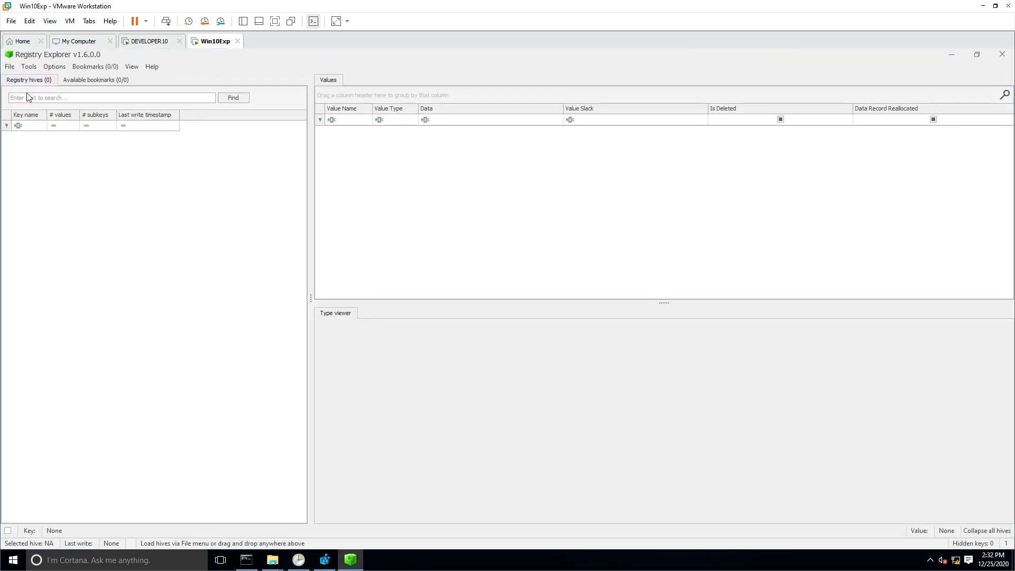
- Load the live system's SOFTWARE hive and select its top-level entry
click(11, 68)
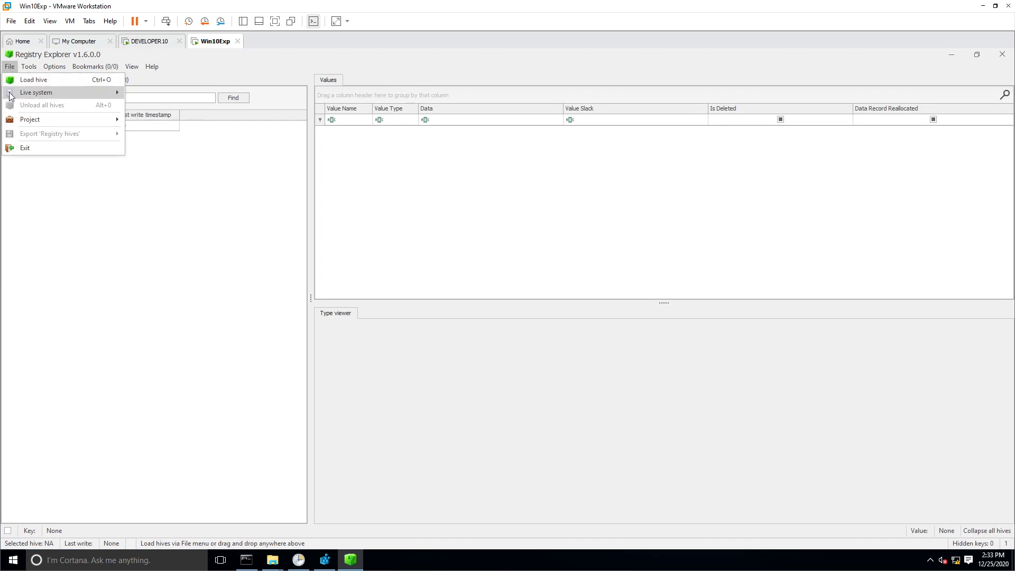
mouse_move(109, 94)
mouse_move(144, 100)
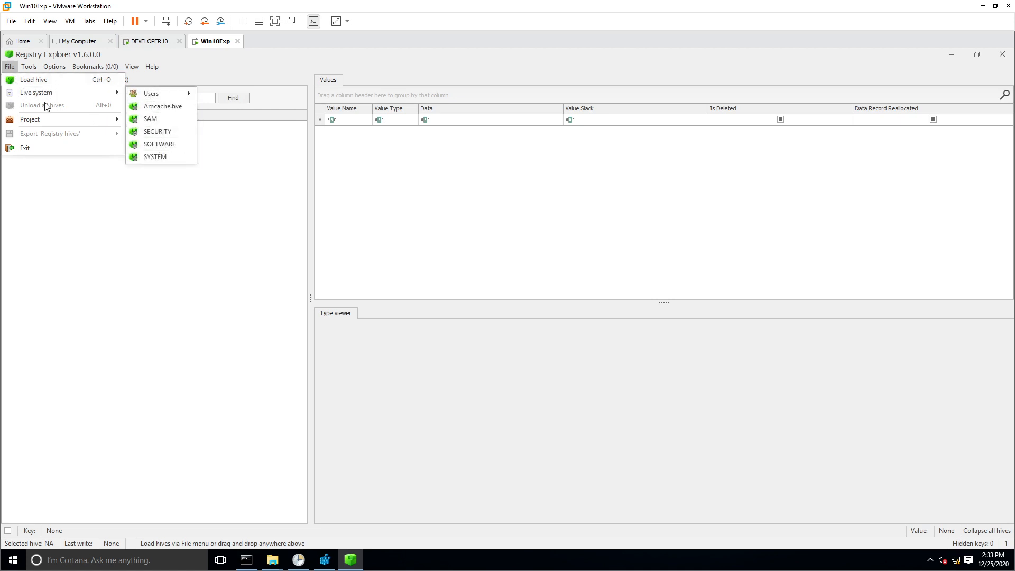
click(169, 143)
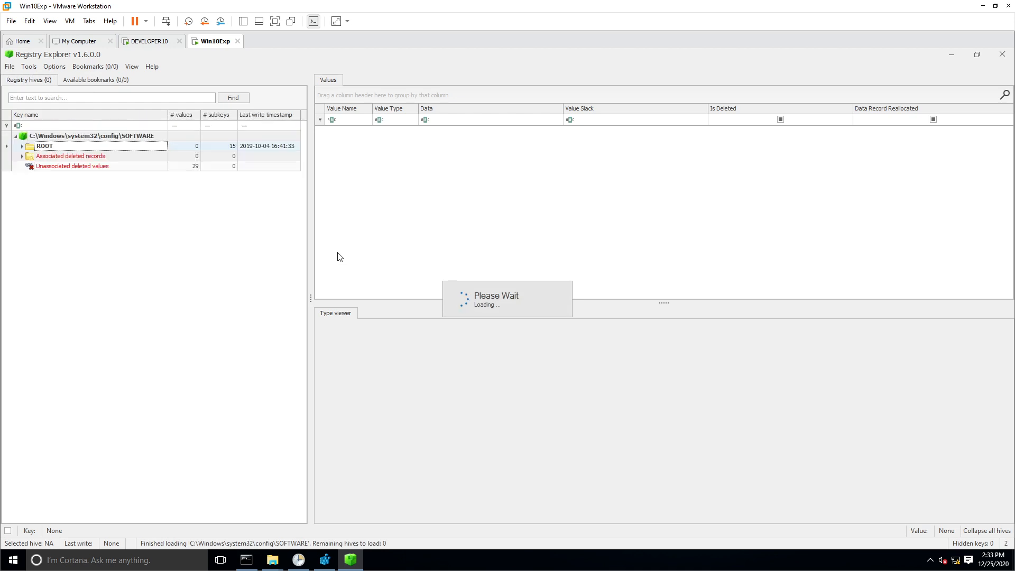
click(81, 137)
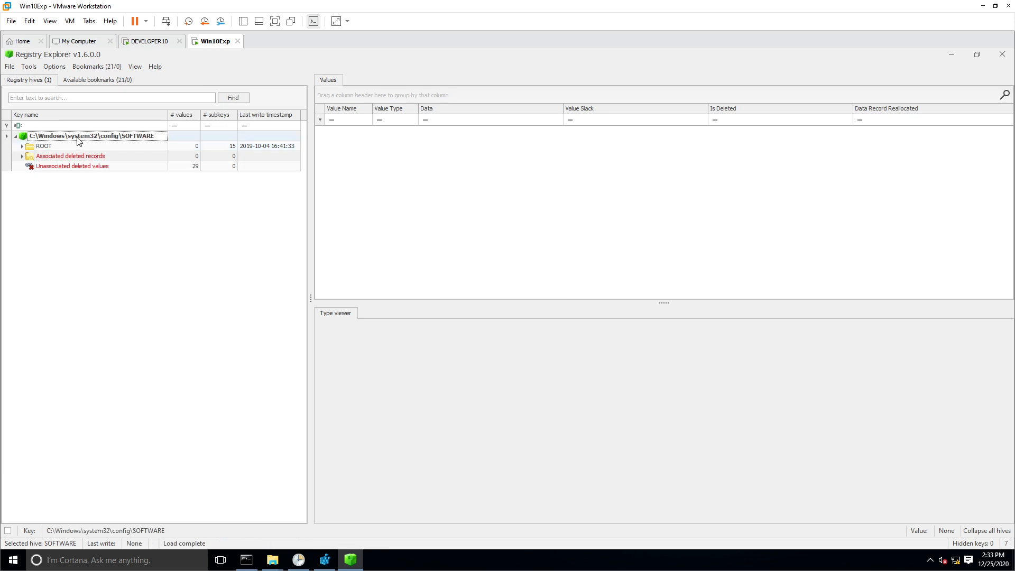
- Review the common bookmarks available for the SOFTWARE hive without opening any of them
click(91, 67)
mouse_move(140, 82)
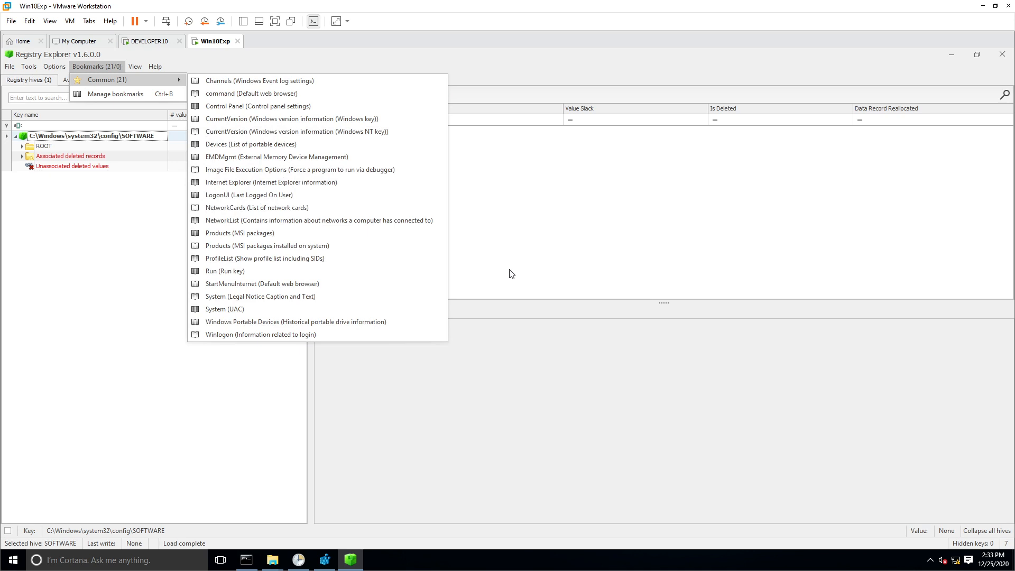
click(548, 174)
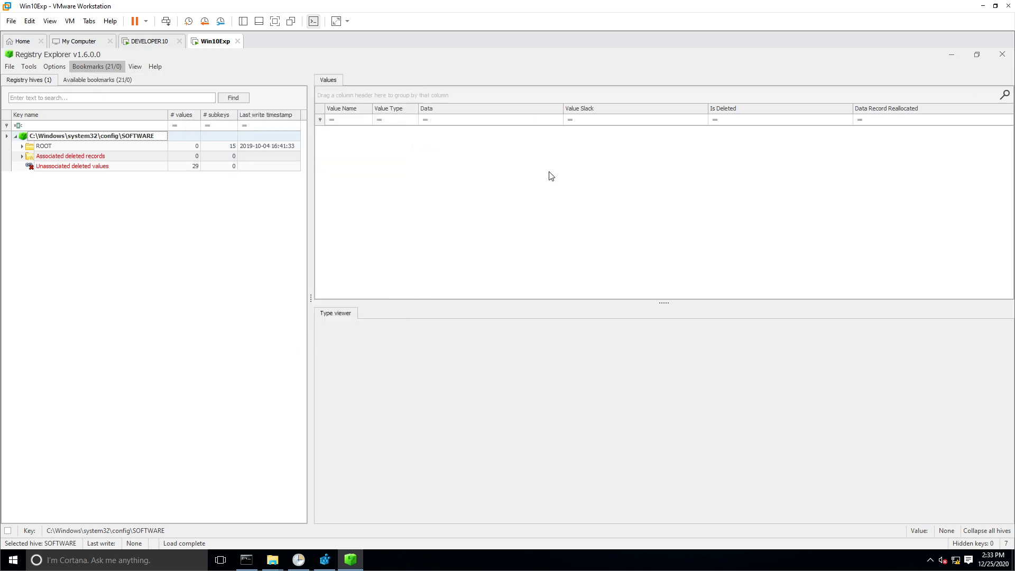
- Expand the SOFTWARE hive from ROOT through Microsoft and Windows NT to the CurrentVersion key
click(22, 146)
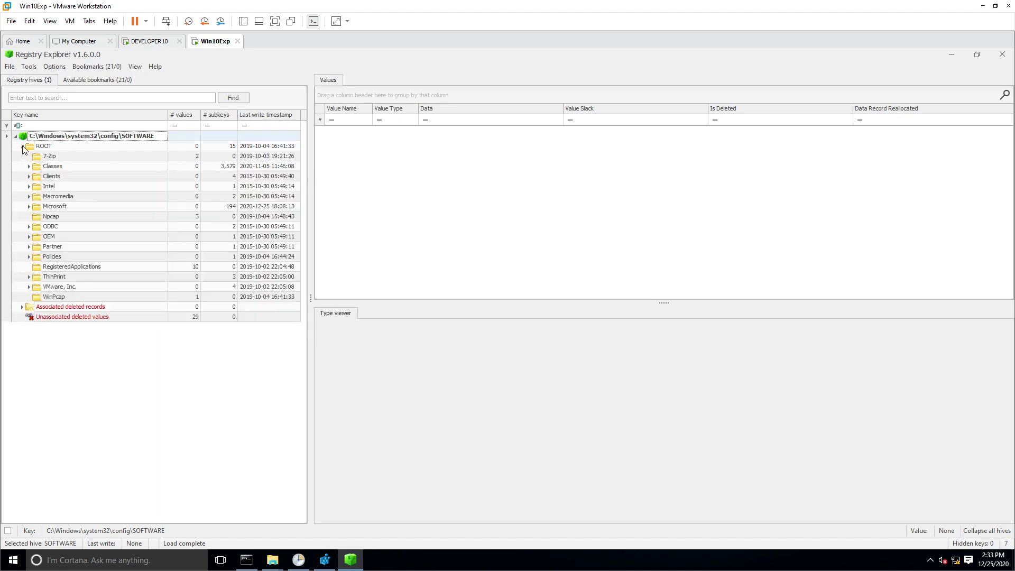
click(30, 205)
scroll(80, 264, down, 15)
scroll(90, 293, down, 11)
scroll(90, 296, down, 13)
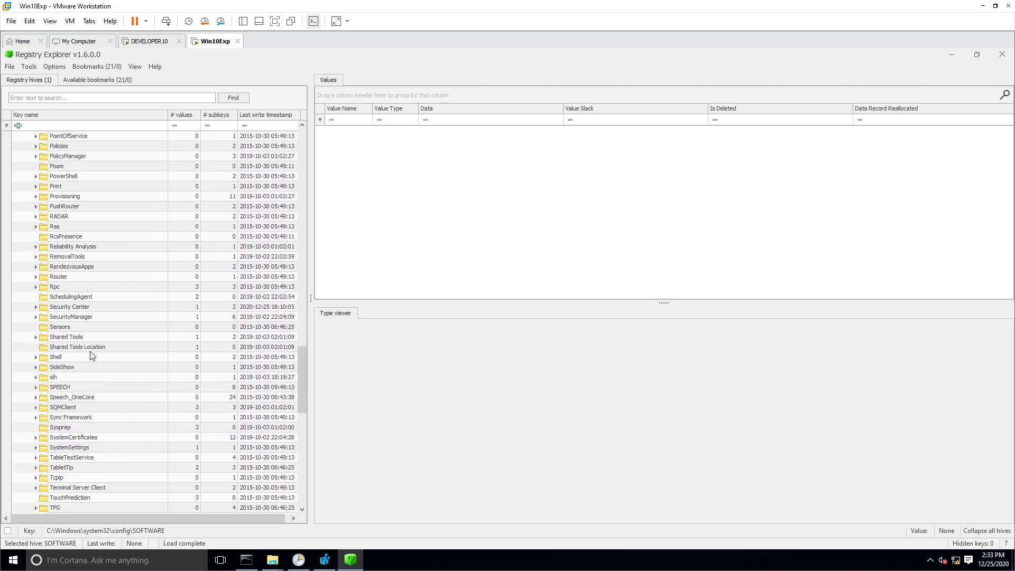
scroll(91, 356, down, 14)
click(73, 369)
double_click(72, 368)
double_click(74, 379)
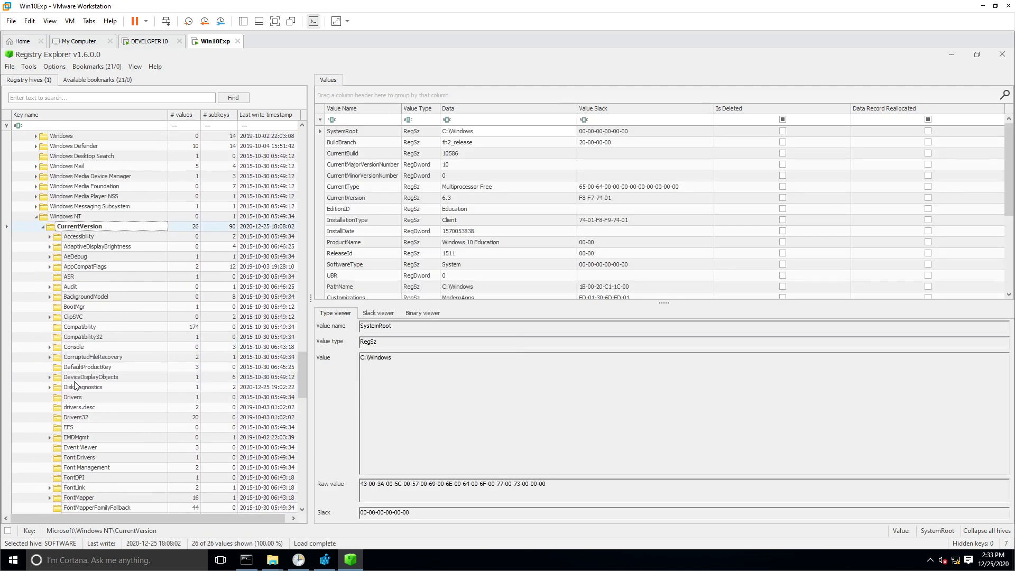
- Expand the Schedule key under CurrentVersion and the TaskCache key inside it
scroll(75, 385, down, 20)
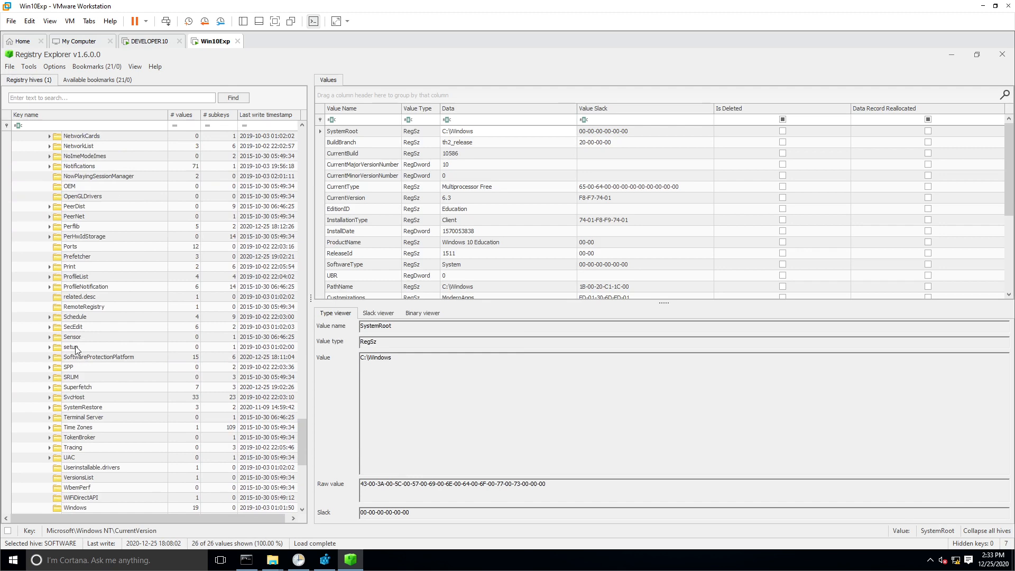
double_click(74, 316)
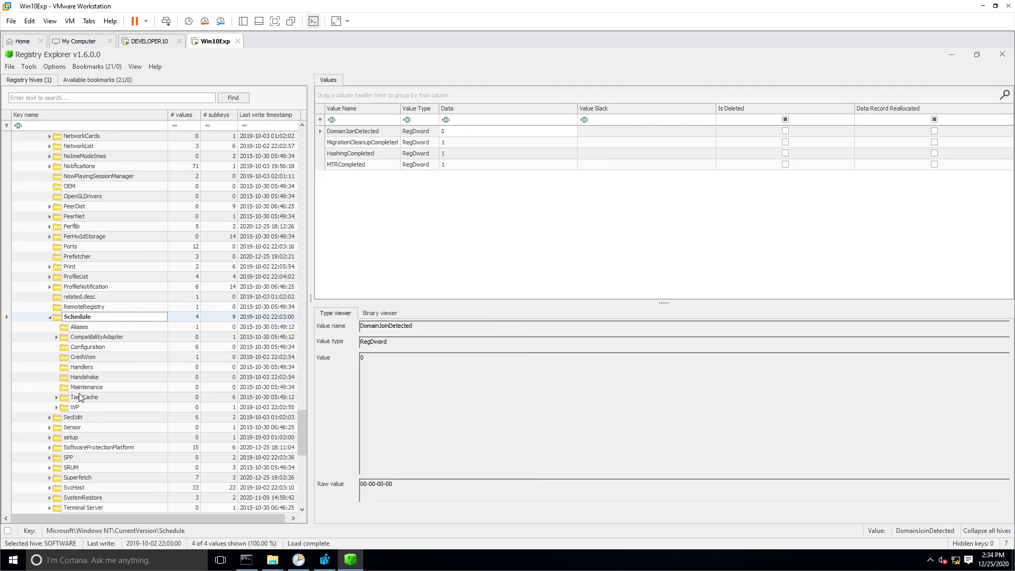
double_click(84, 397)
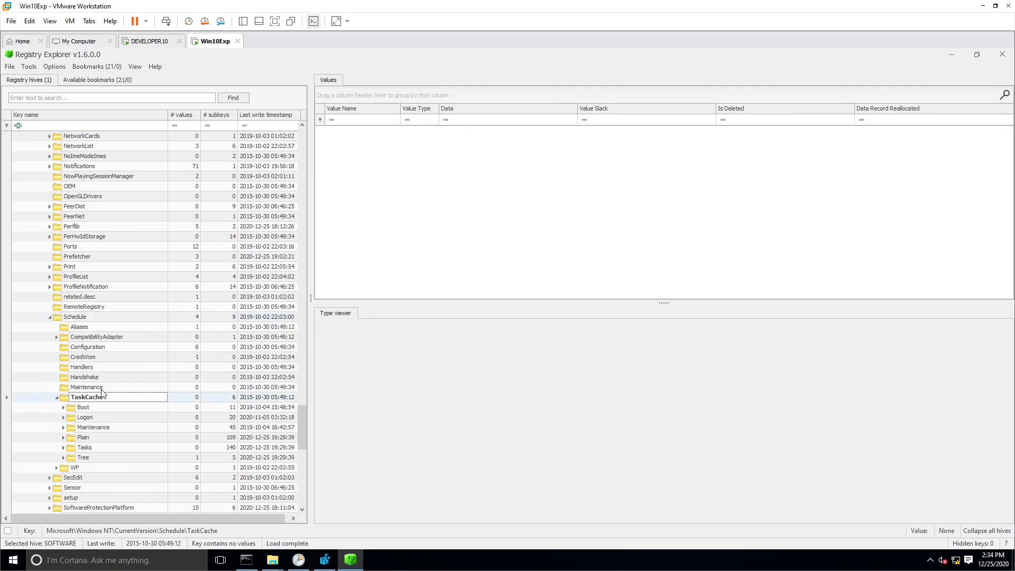
scroll(102, 392, down, 3)
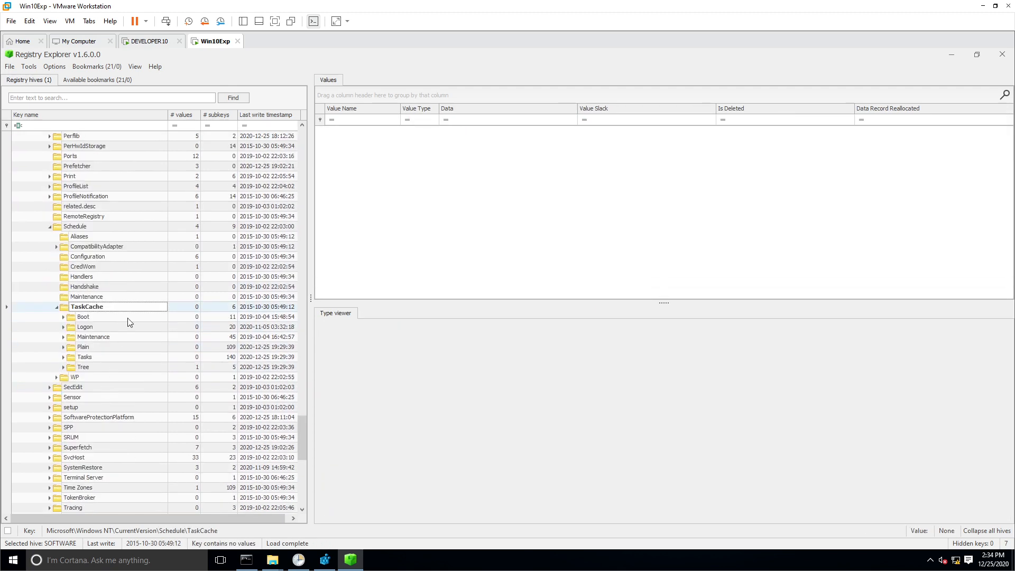
- Bookmark the TaskCache key with category Operating system and short description TaskCache, and save it
right_click(90, 311)
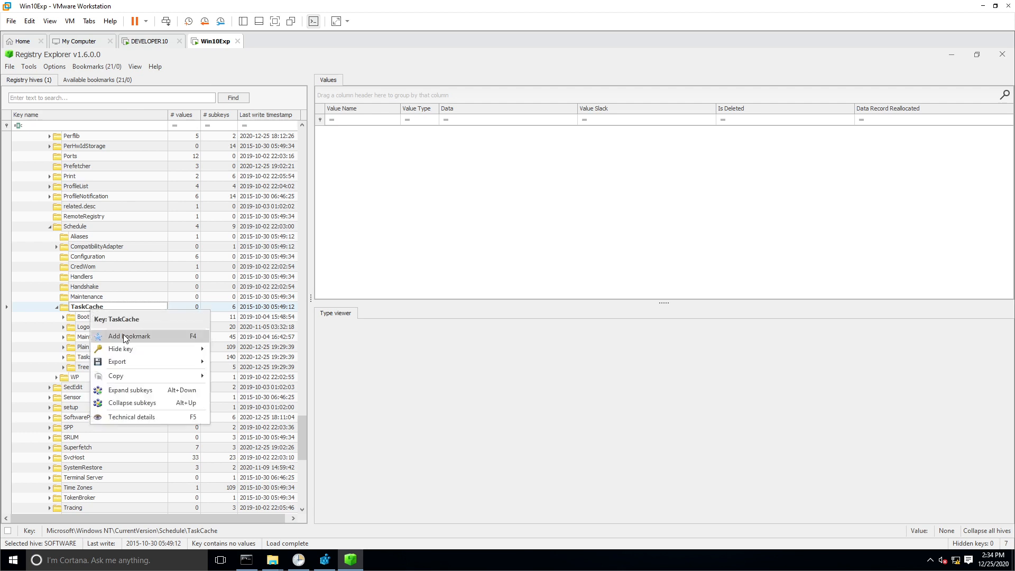
click(122, 336)
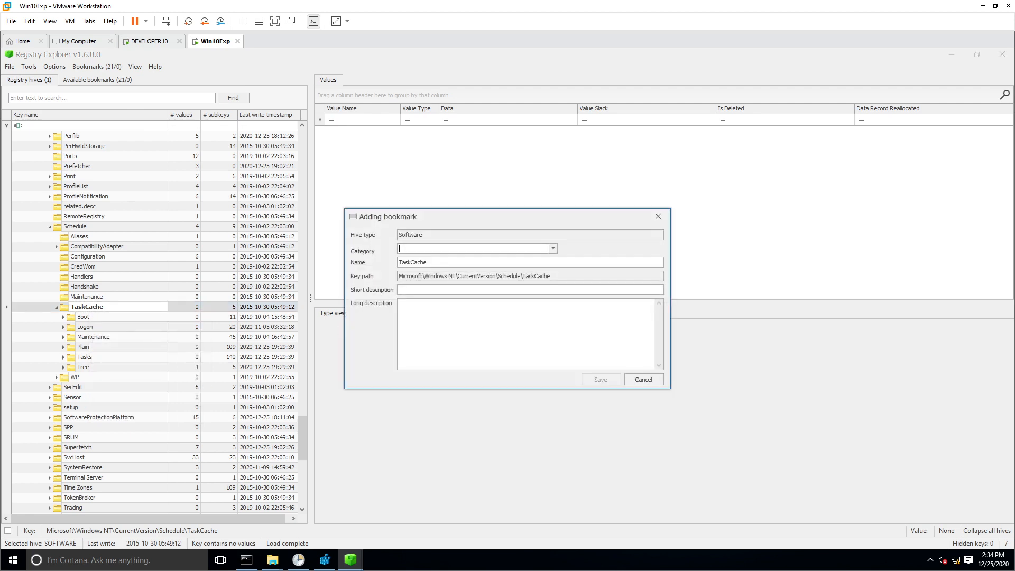
click(552, 248)
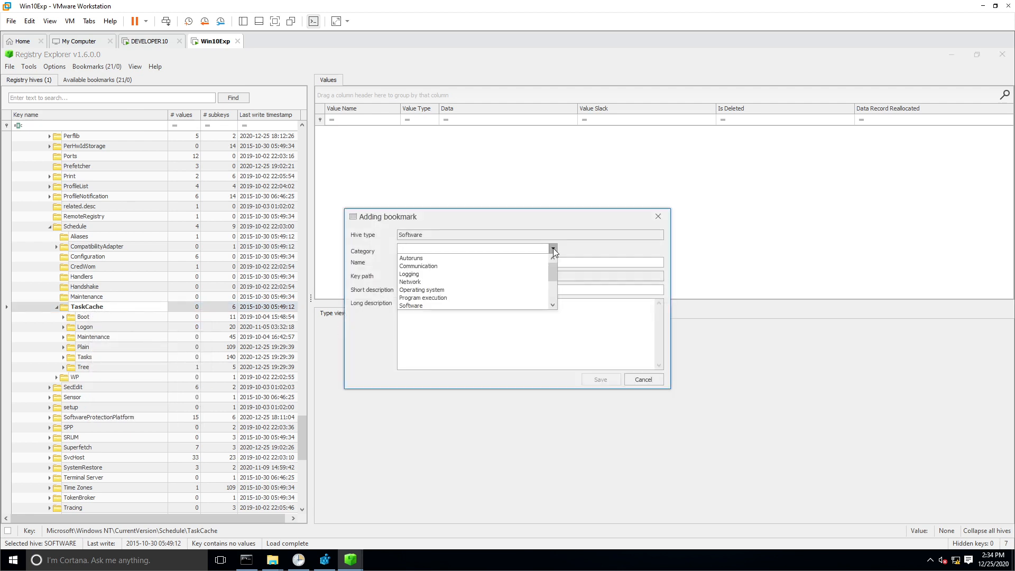
click(448, 290)
click(448, 290)
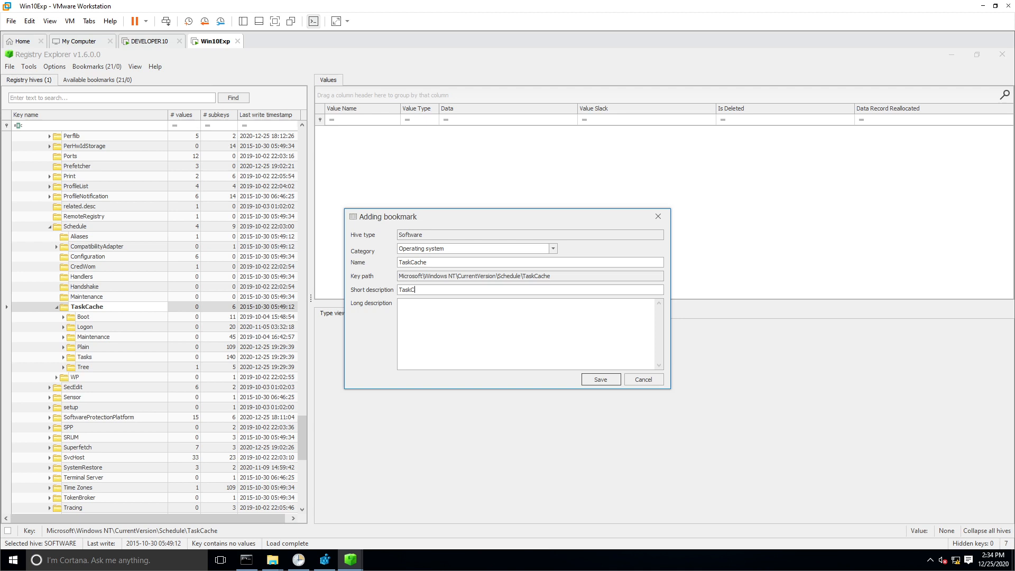
click(601, 380)
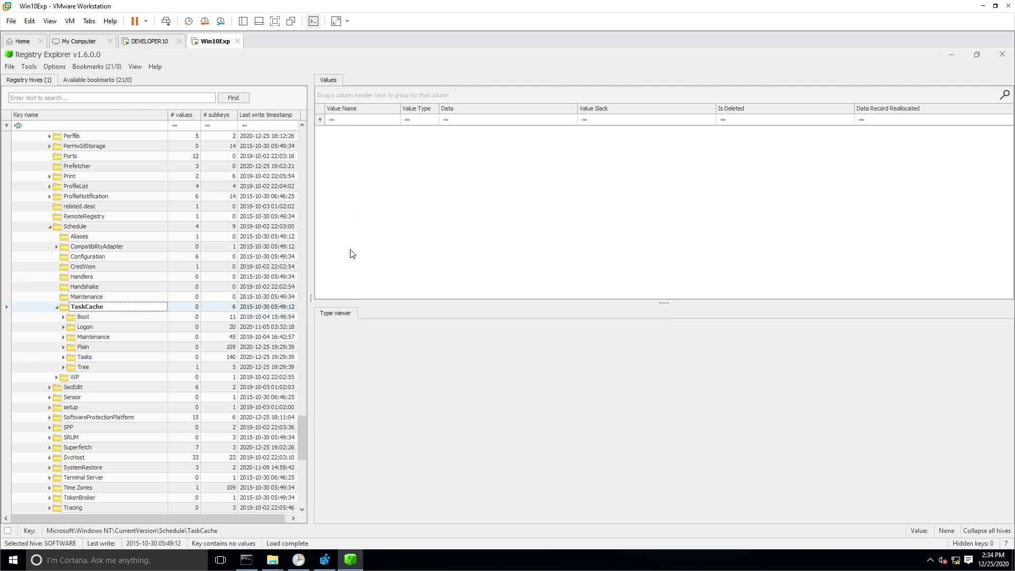
- Check the user-created bookmarks for the TaskCache entry and return to the TaskCache key
click(103, 68)
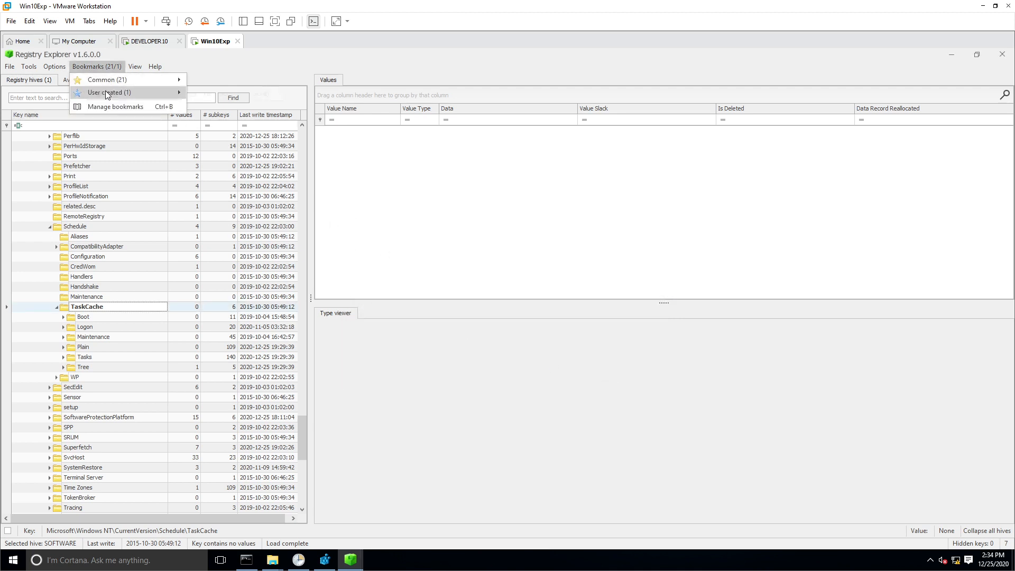
mouse_move(105, 91)
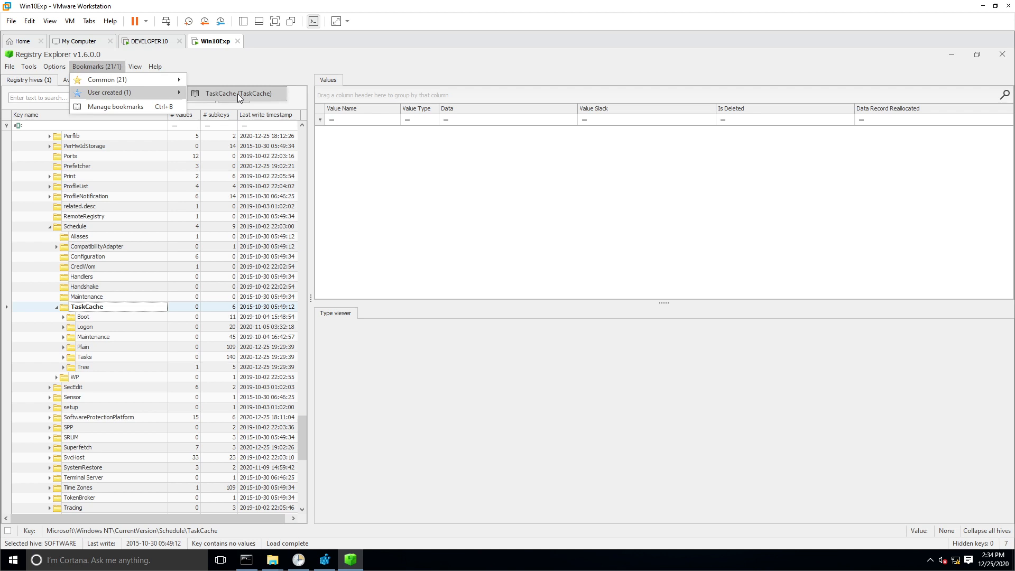
click(104, 309)
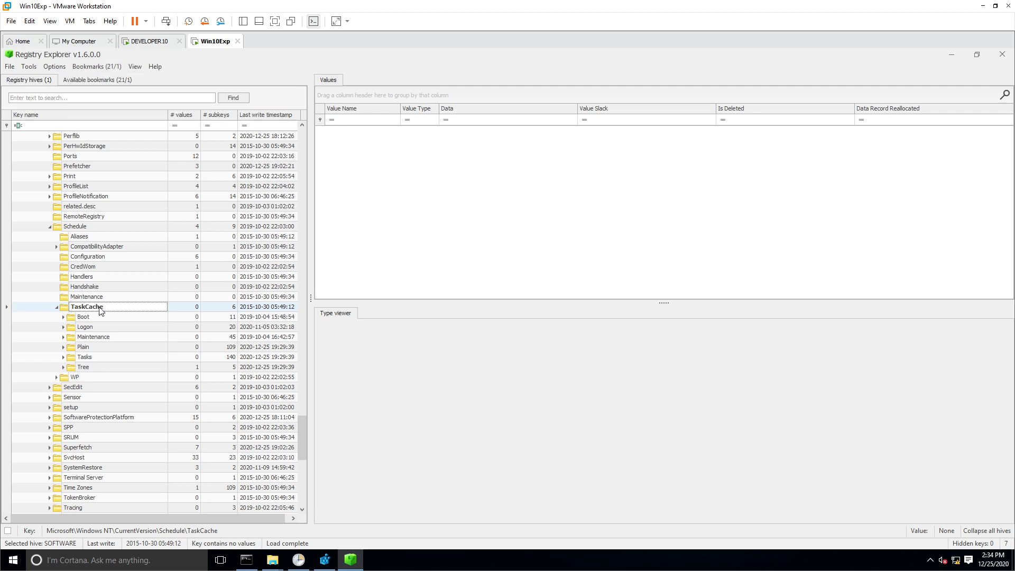
- Expand TaskCache\Tree, widen the key tree area, and inspect the VssDataRestore key's values and last write timestamp
double_click(89, 369)
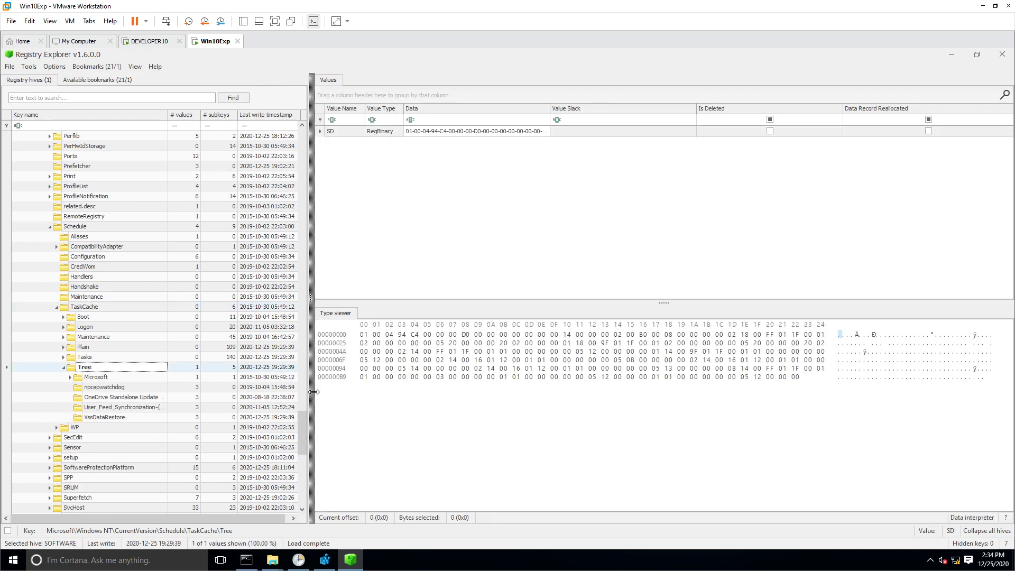
drag(310, 391, 396, 391)
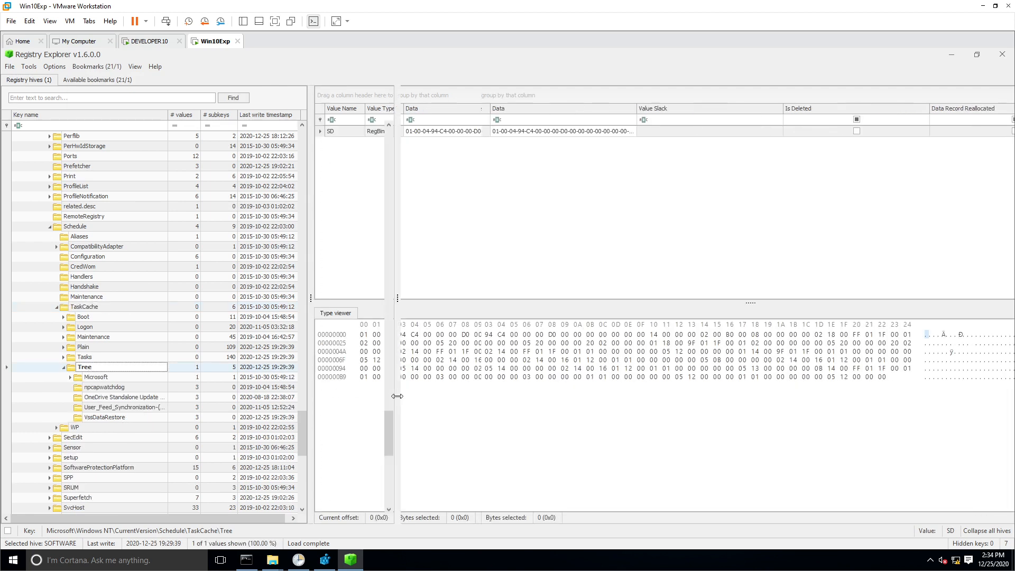
click(117, 421)
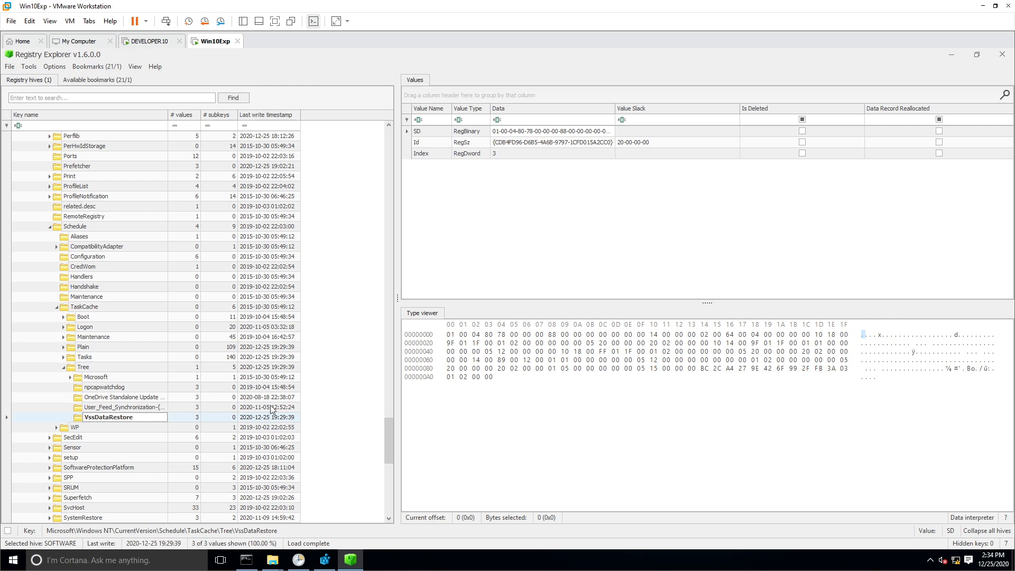
click(291, 419)
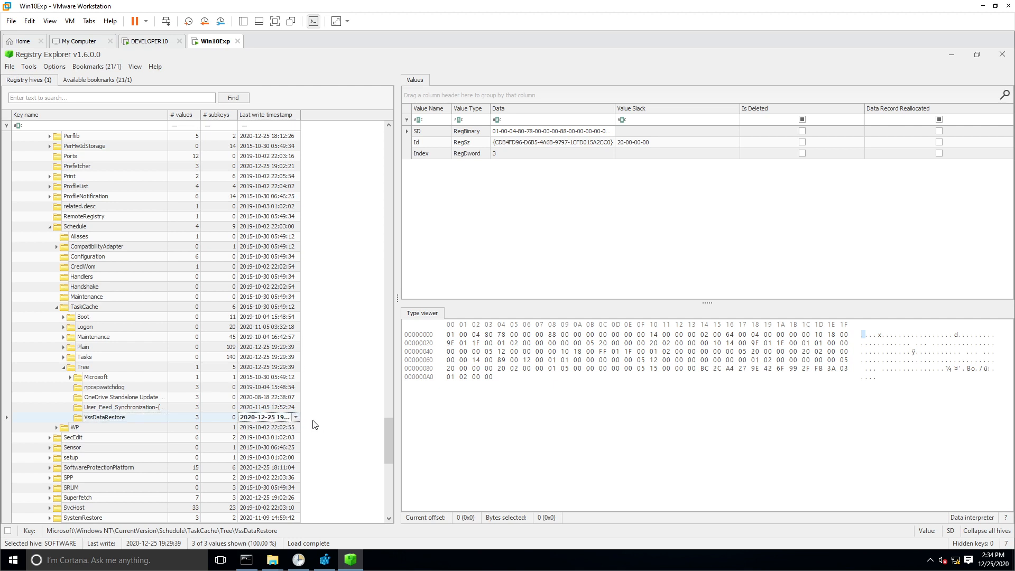
- Open the Id value of the User_Feed_Synchronization key under Tree and copy its full GUID
click(147, 410)
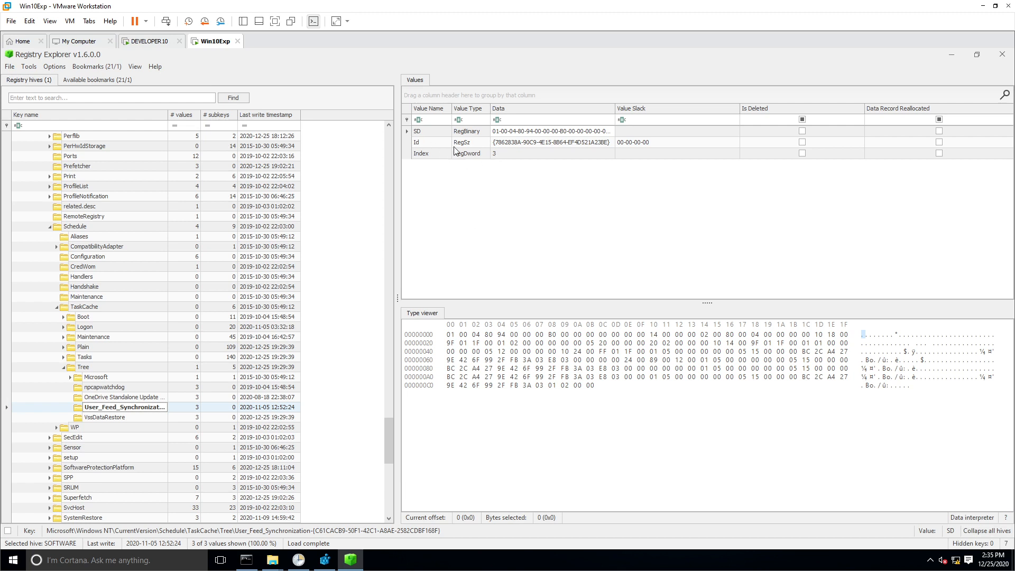
click(577, 145)
double_click(507, 358)
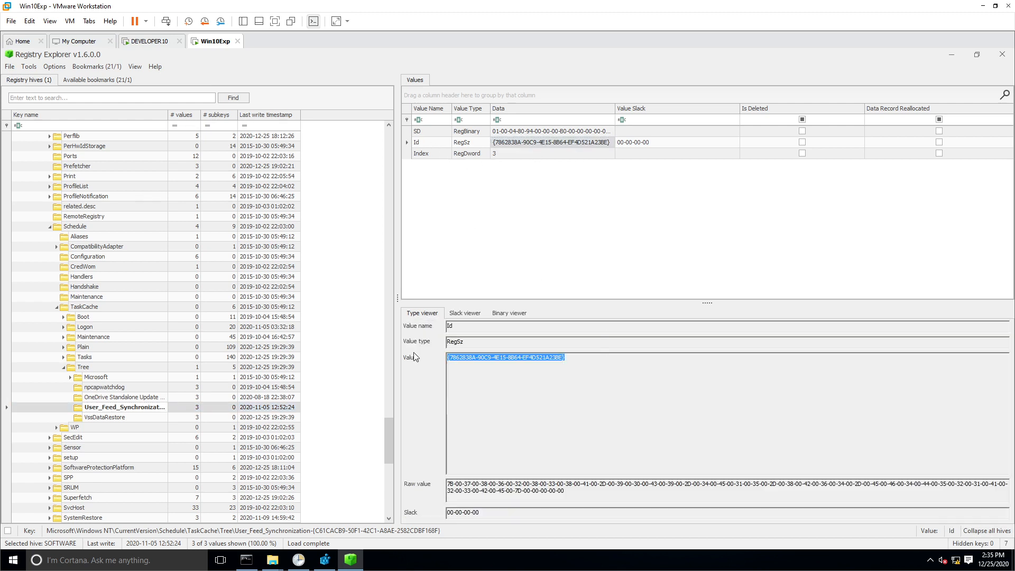
- Expand TaskCache\Tasks, search key names for {7862838A-90C9-4E15-8B64-EF4D521A23BE}, and go to the match under Tasks, closing the search
click(62, 360)
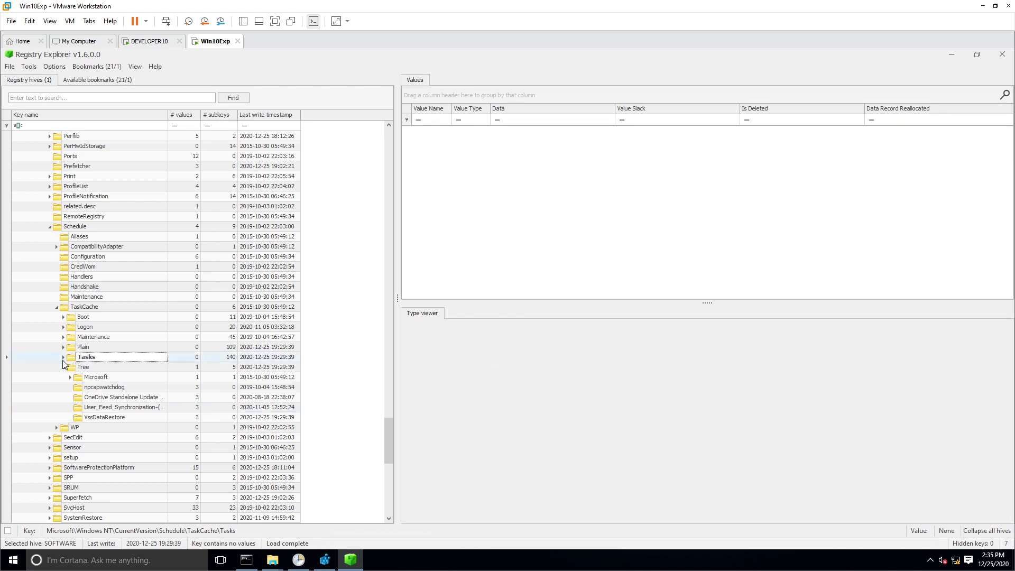
click(63, 357)
click(123, 368)
key(ctrl+f)
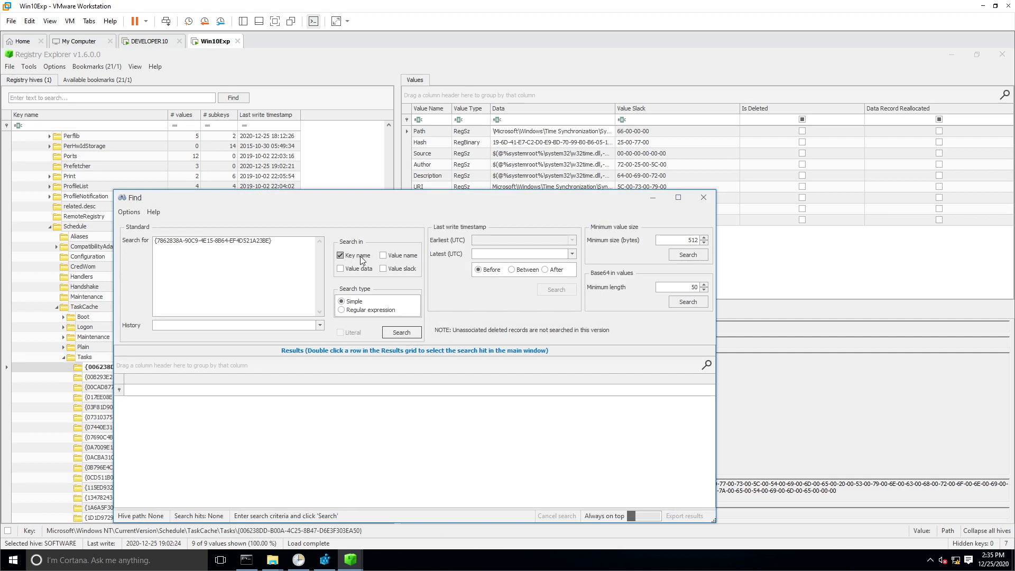
click(402, 332)
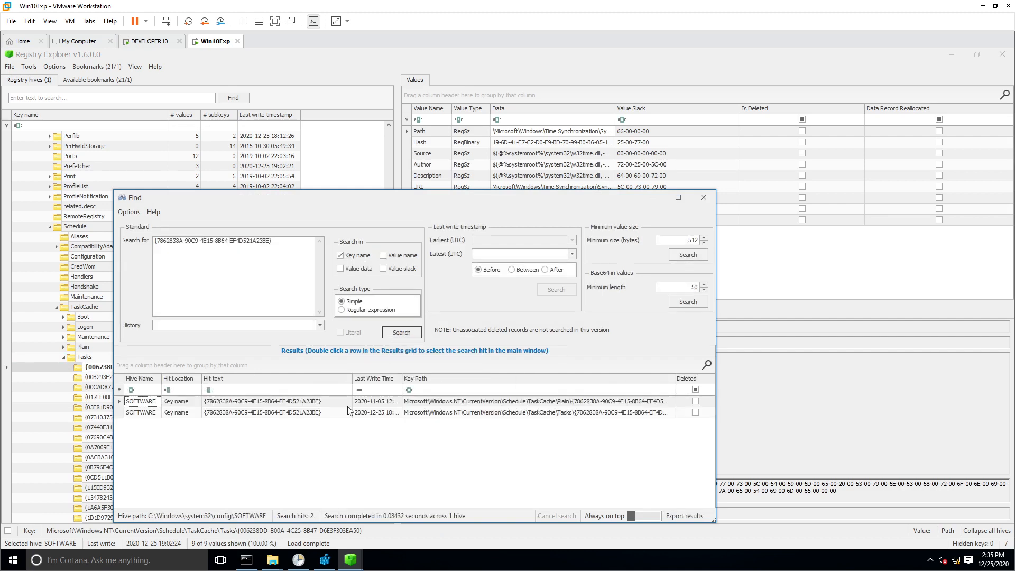
double_click(290, 412)
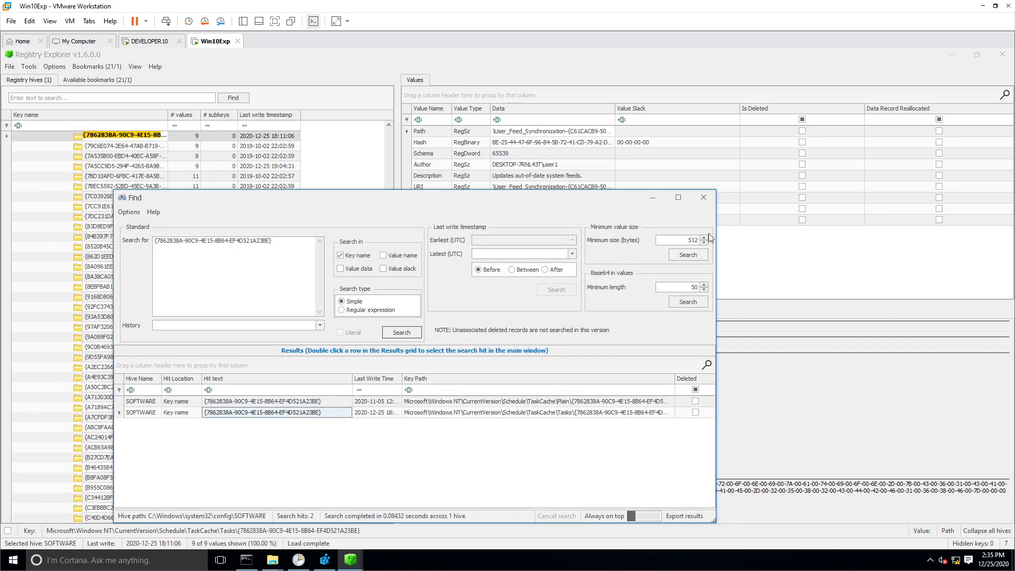
click(703, 198)
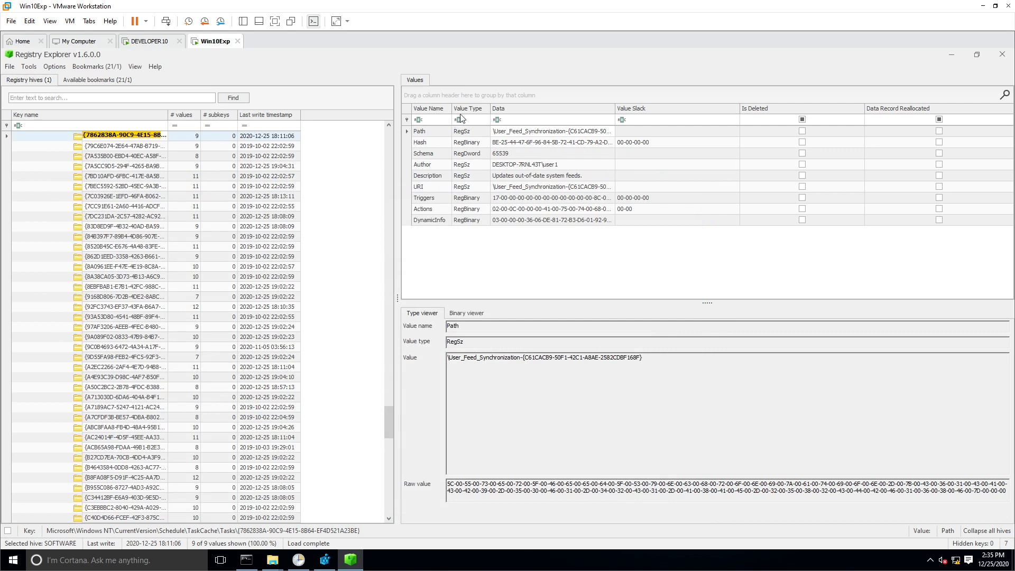
- Widen the Value Name and Data columns to inspect the task's values, and view the values of the task key below it
drag(453, 110, 467, 110)
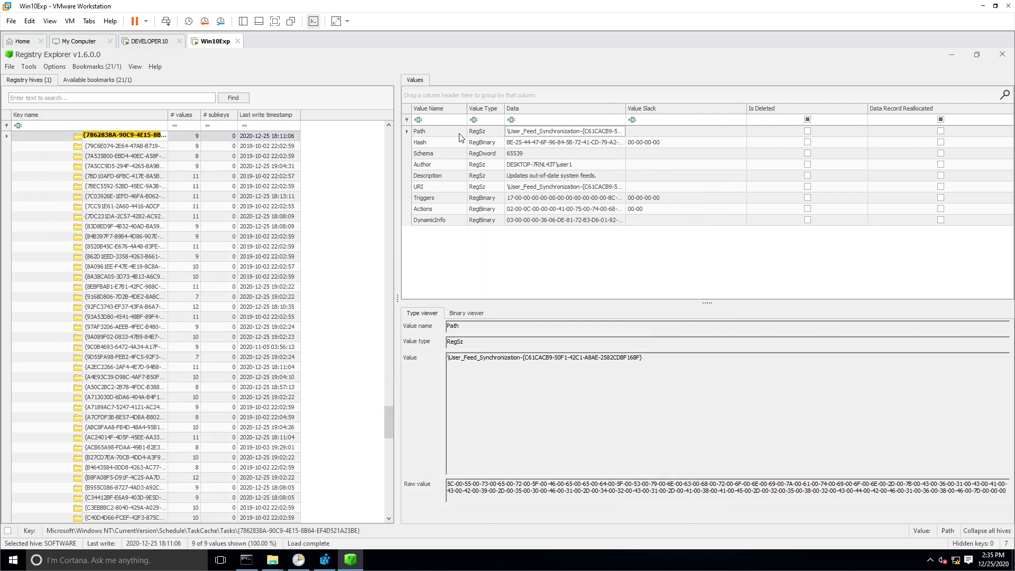
drag(626, 109, 701, 109)
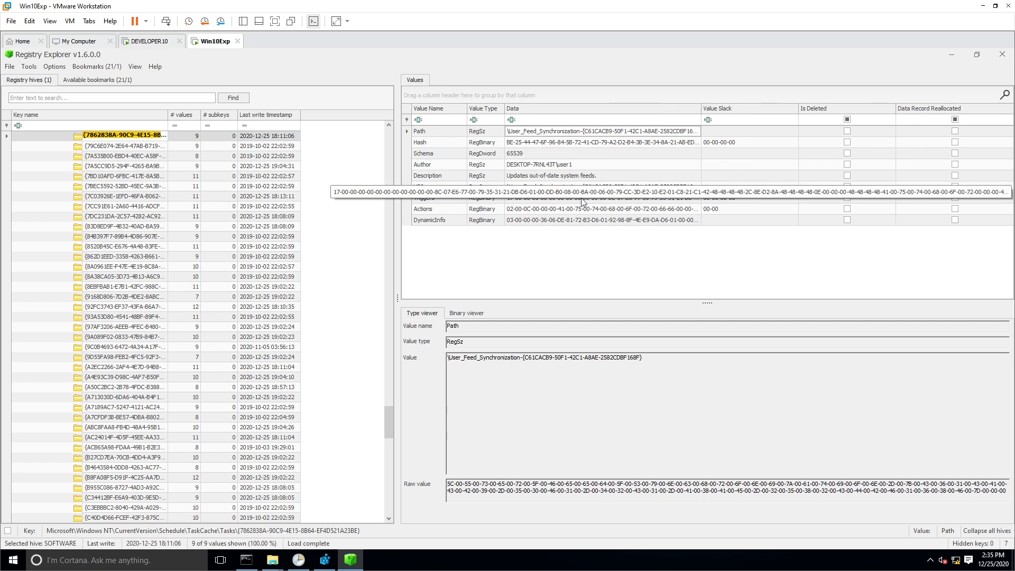
click(132, 147)
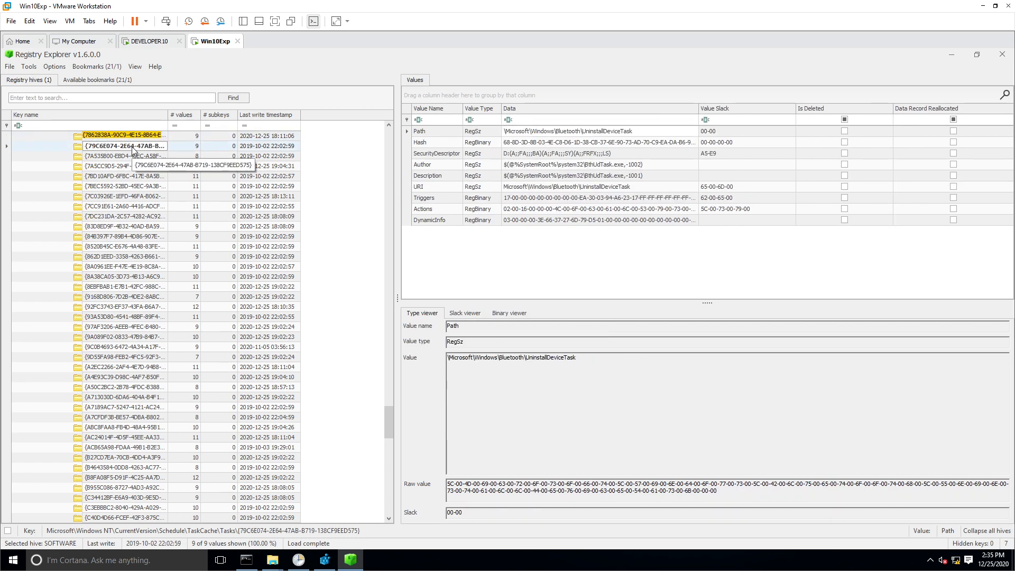
- Rerun the key name search for {7862838A-90C9-4E15-8B64-EF4D521A23BE}, view its matches under Plain and Tasks, and close the search
key(ctrl+f)
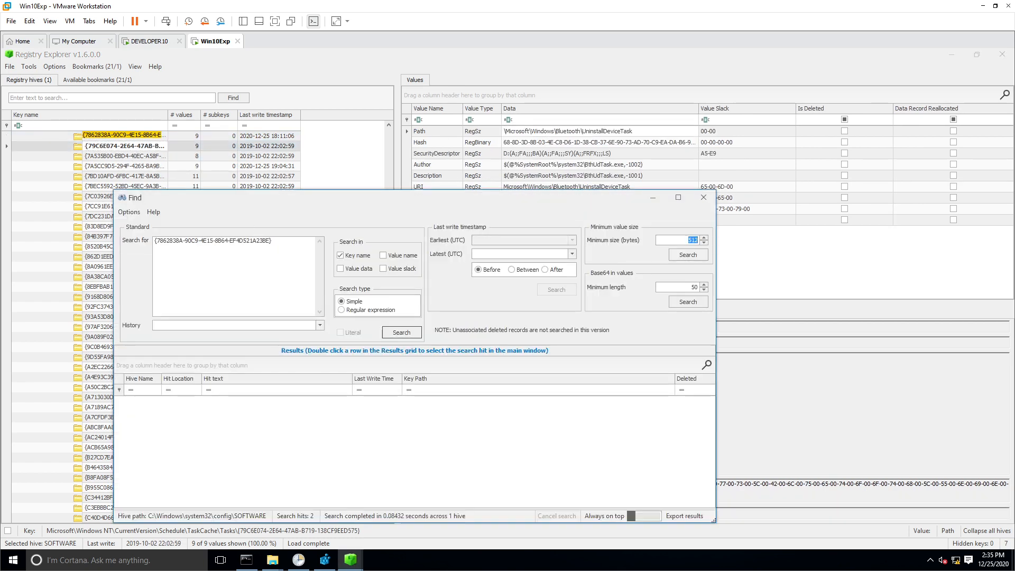
key(ctrl+a)
click(401, 332)
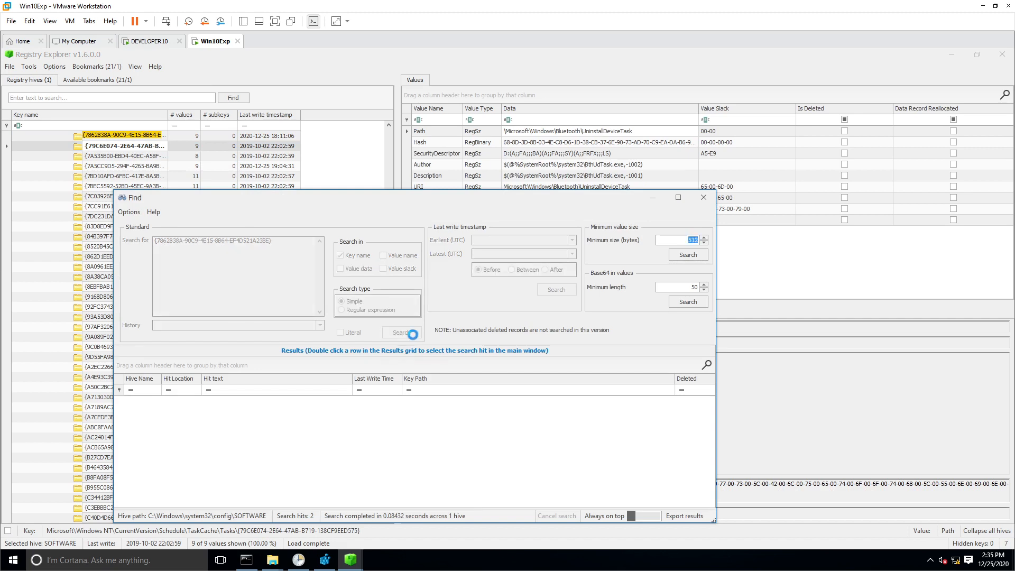
double_click(302, 402)
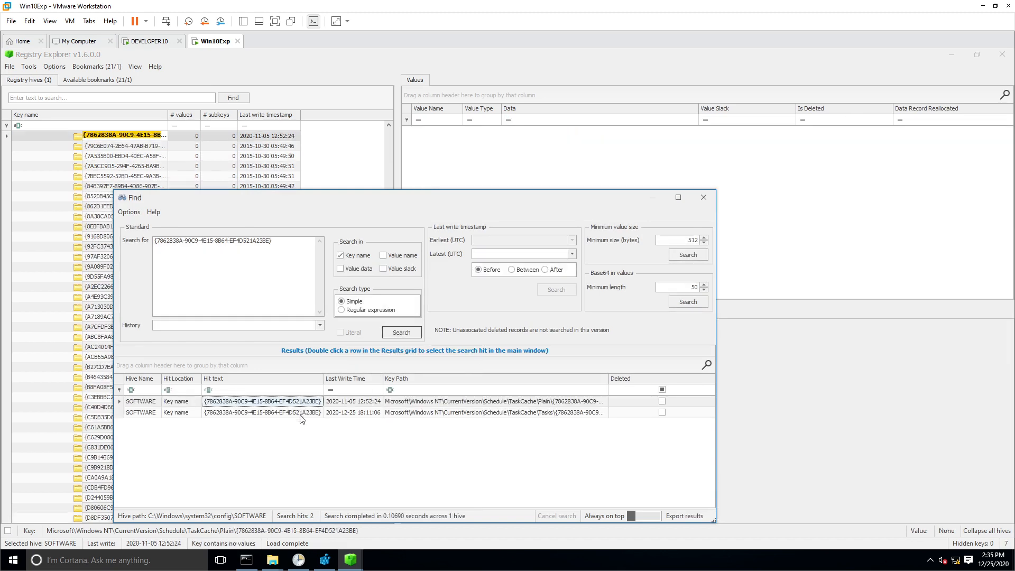
click(300, 414)
double_click(301, 416)
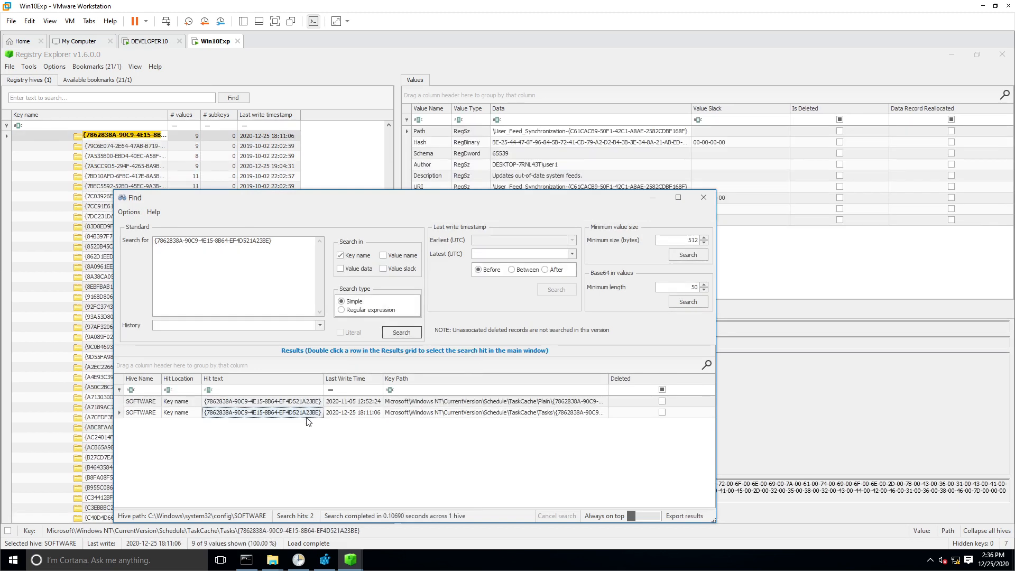
click(703, 197)
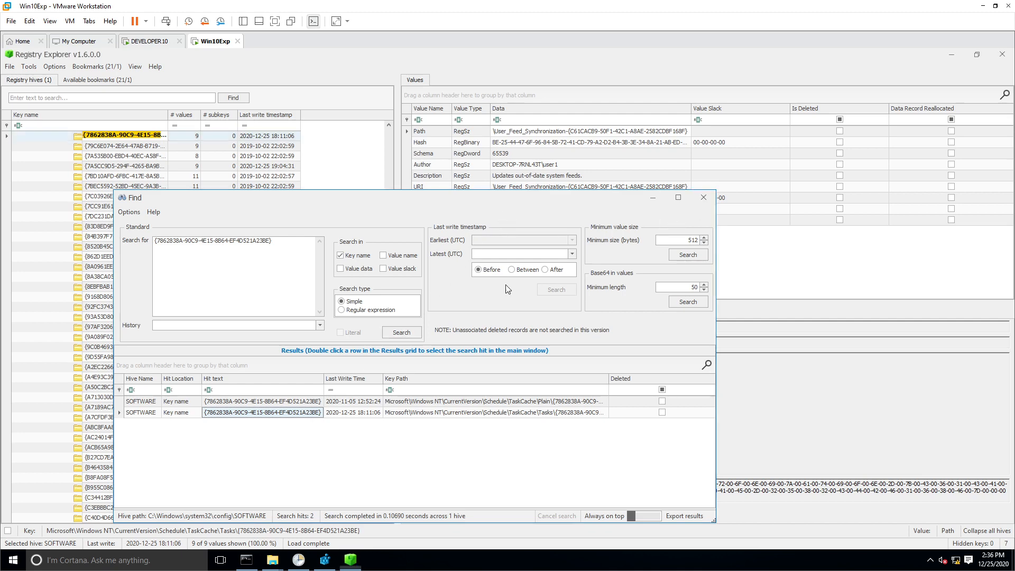
- Open the Id value of the VssDataRestore key under TaskCache\Tree and copy its full GUID
drag(391, 442, 389, 483)
click(120, 217)
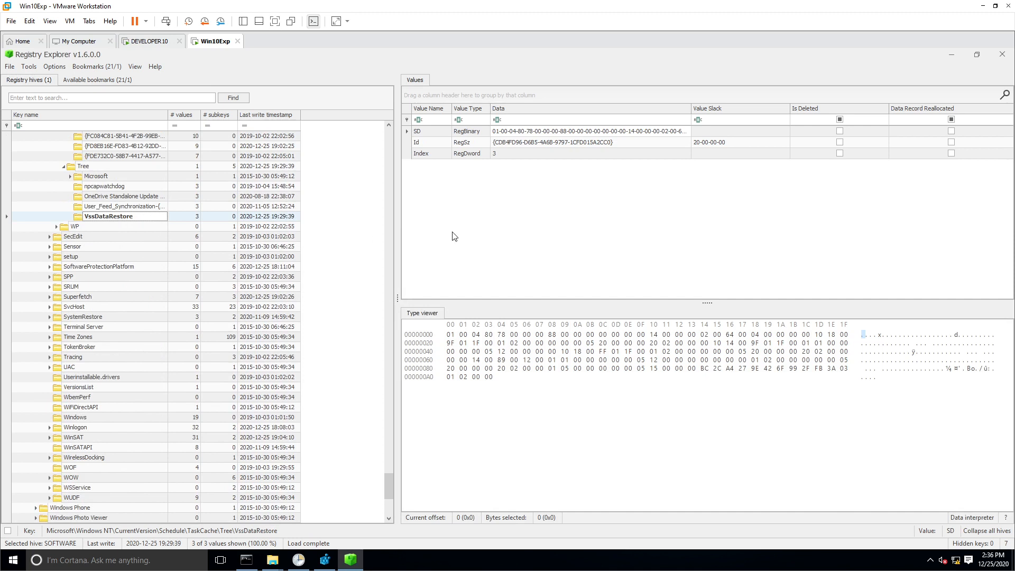
click(536, 142)
double_click(516, 358)
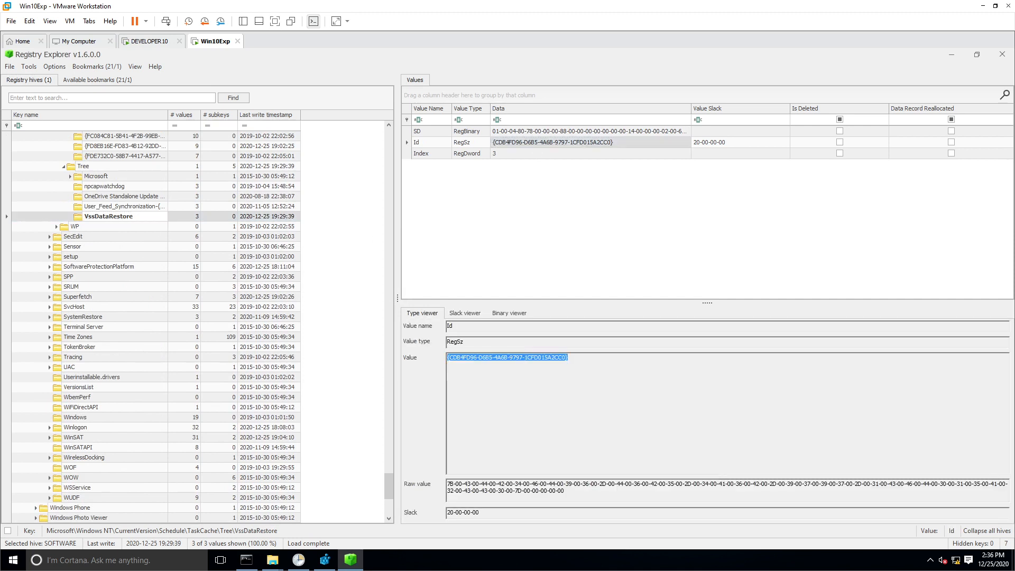
key(ctrl+f)
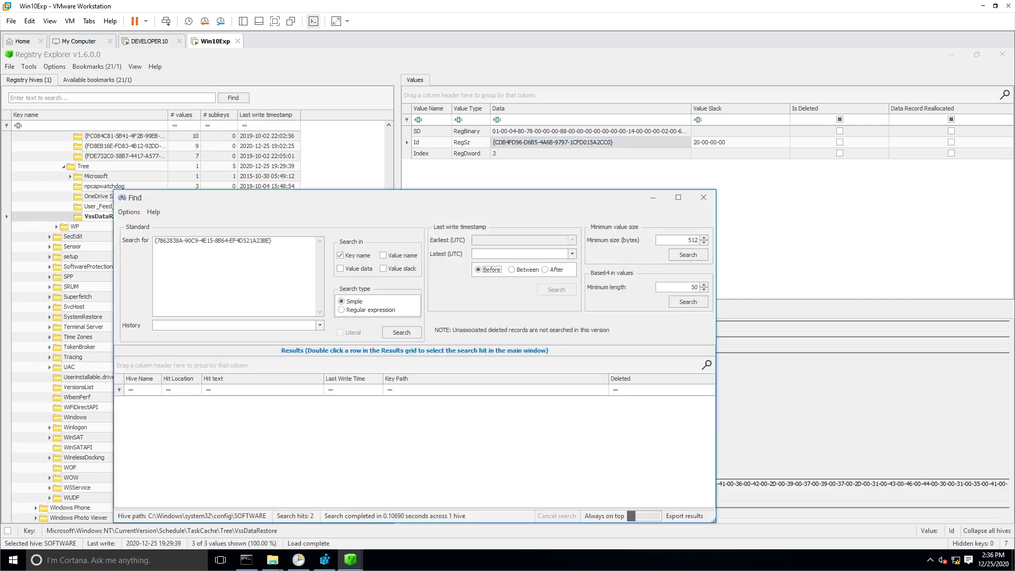
click(703, 197)
click(569, 357)
drag(569, 358, 447, 358)
key(ctrl+c)
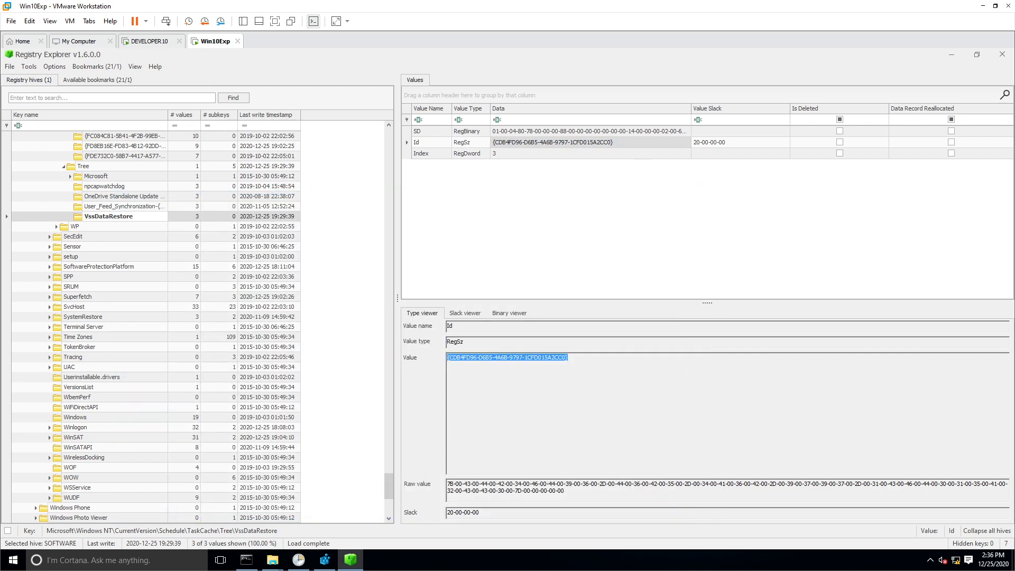
- Search key names for {CDB4FD96-D6B5-4A6B-9797-1CFD015A2CC0}, visit the Plain match, go to the match under Tasks, and close the search
scroll(142, 227, up, 15)
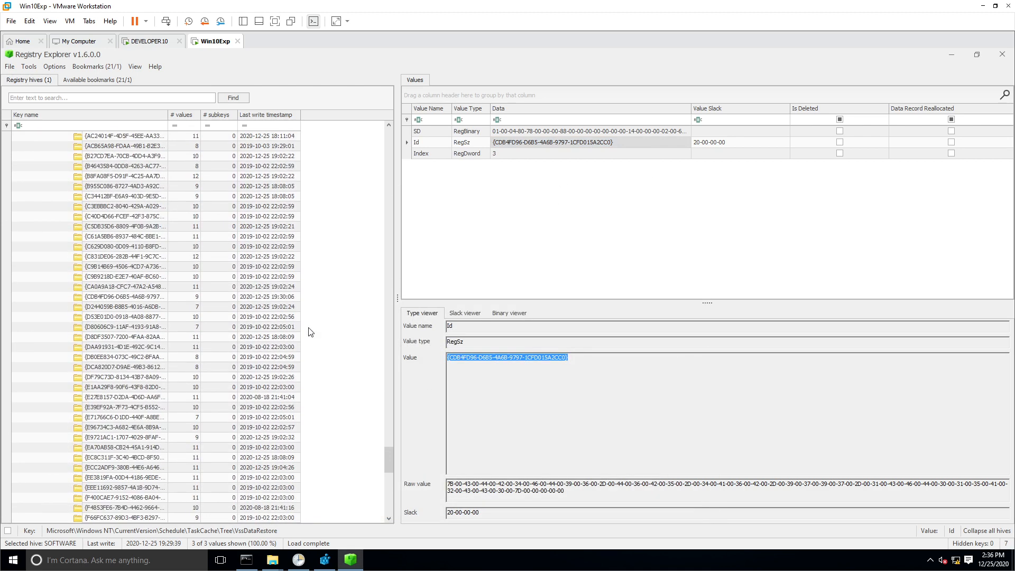
drag(386, 438, 382, 374)
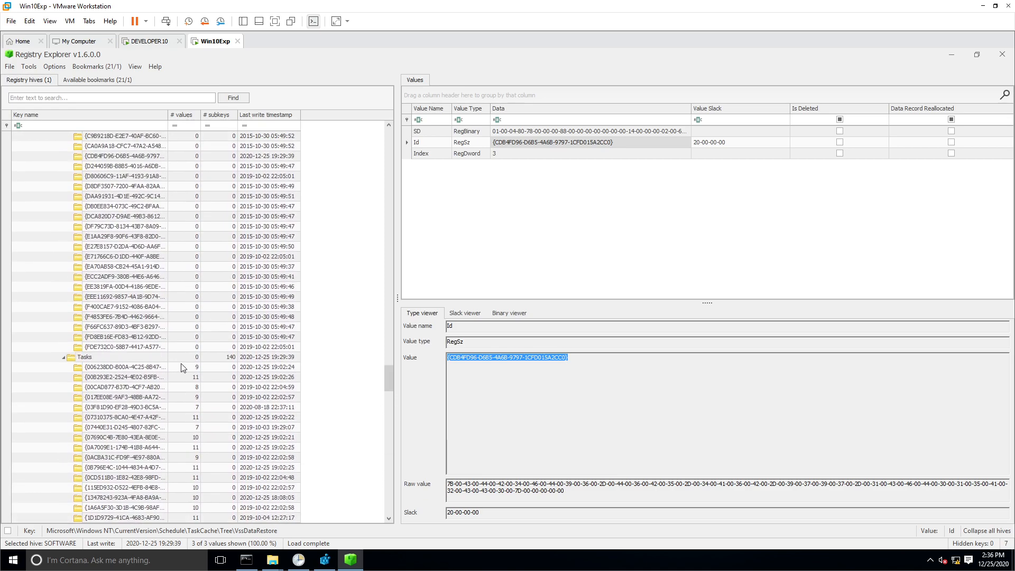
click(86, 357)
key(ctrl+f)
key(ctrl+v)
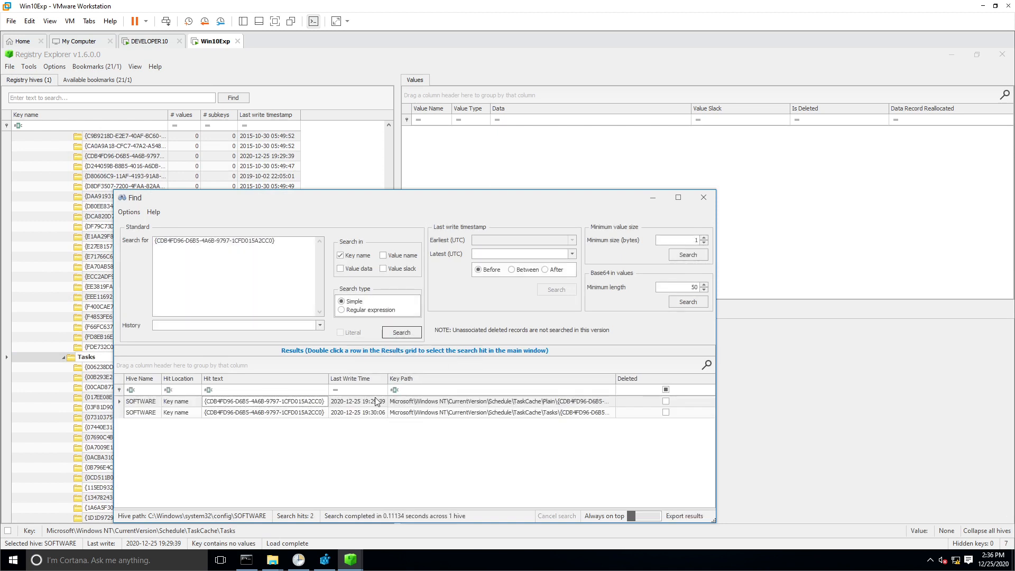
double_click(315, 402)
click(315, 413)
double_click(316, 413)
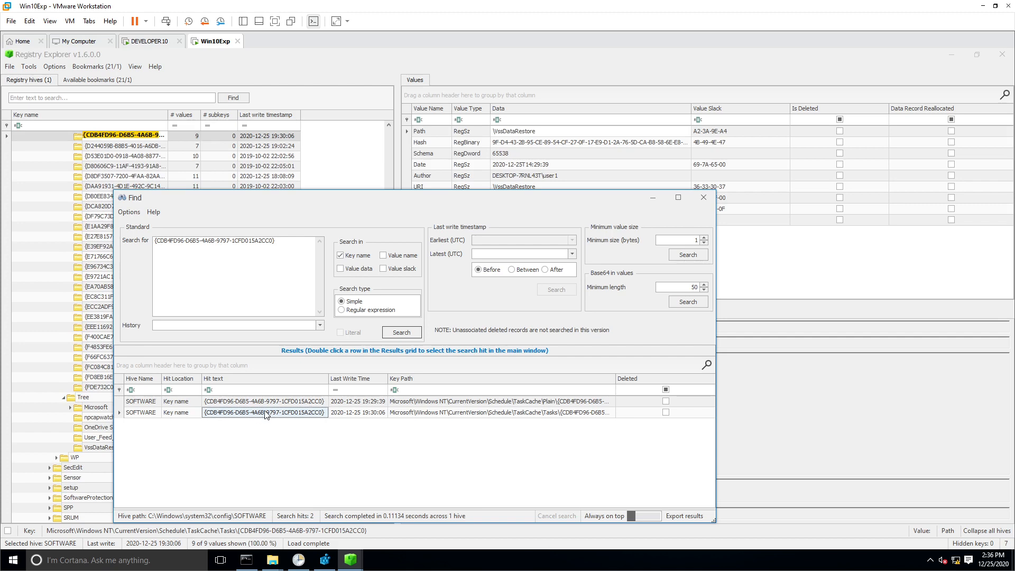
click(703, 198)
- Compare the neighbouring TaskCache keys and inspect the VssDataRestore task's Date, Author, URI and Triggers values
scroll(191, 314, up, 4)
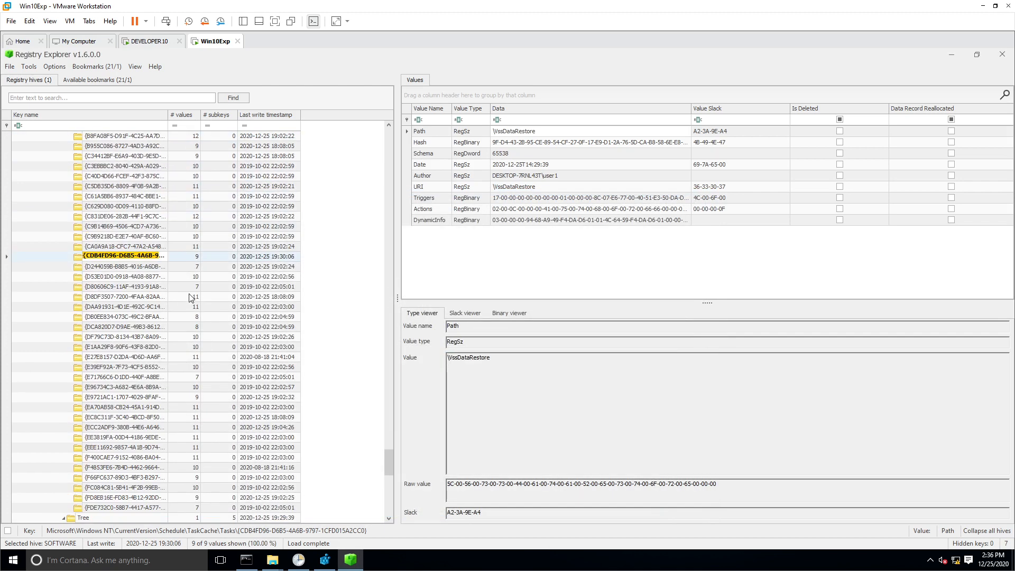
drag(392, 455, 395, 298)
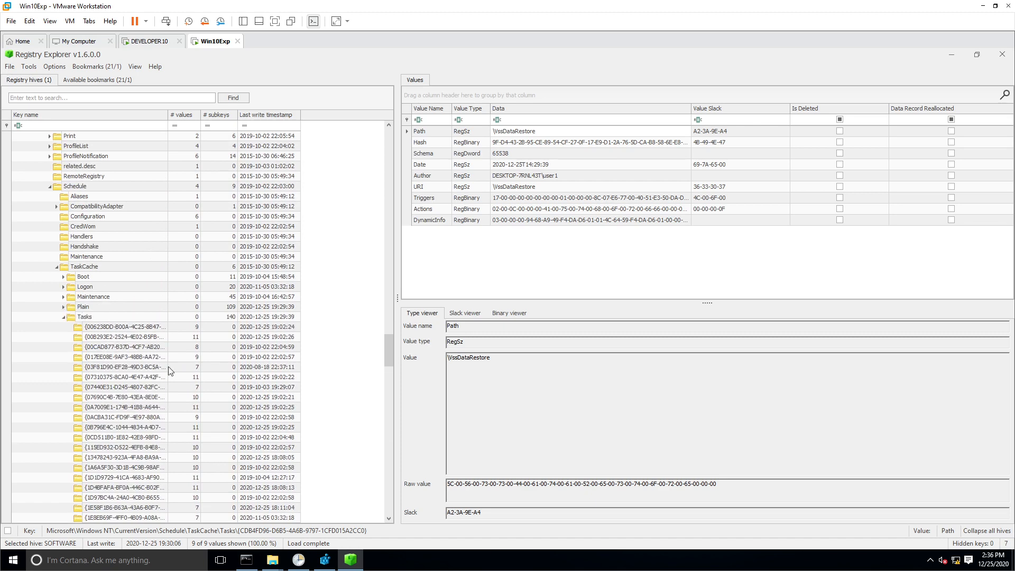
scroll(169, 367, down, 9)
scroll(207, 373, down, 20)
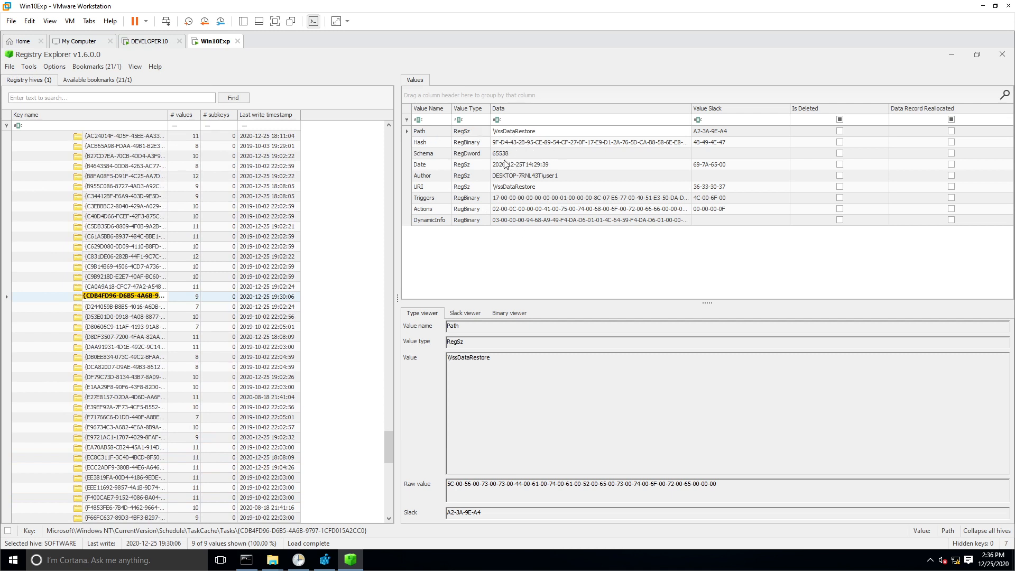
click(526, 154)
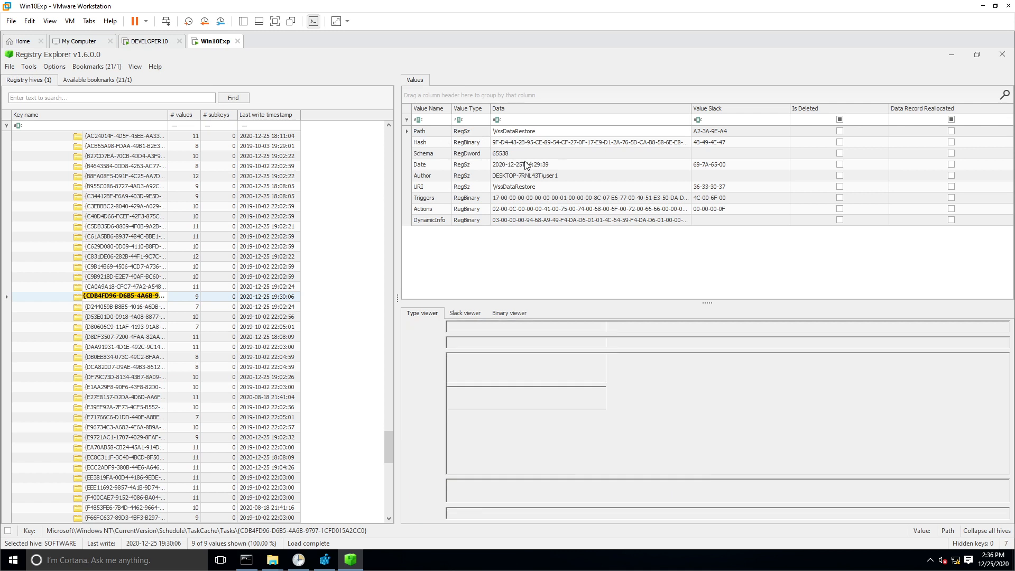
click(544, 166)
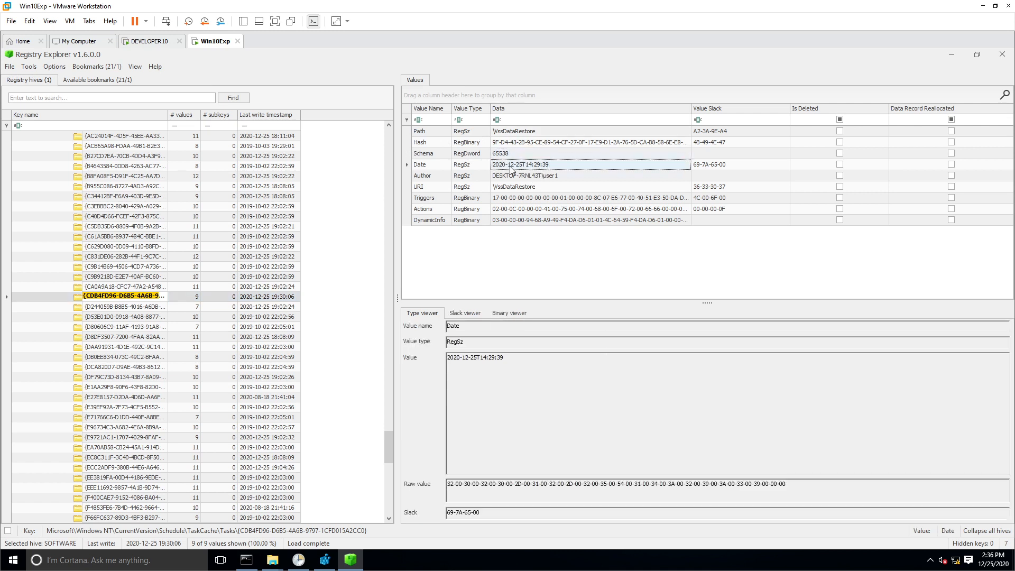
click(540, 176)
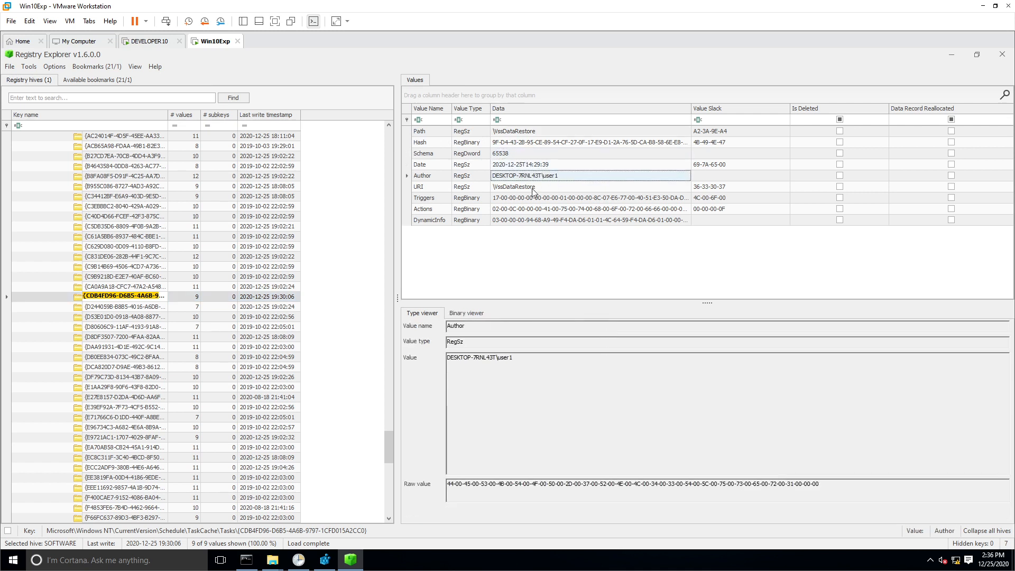
click(540, 188)
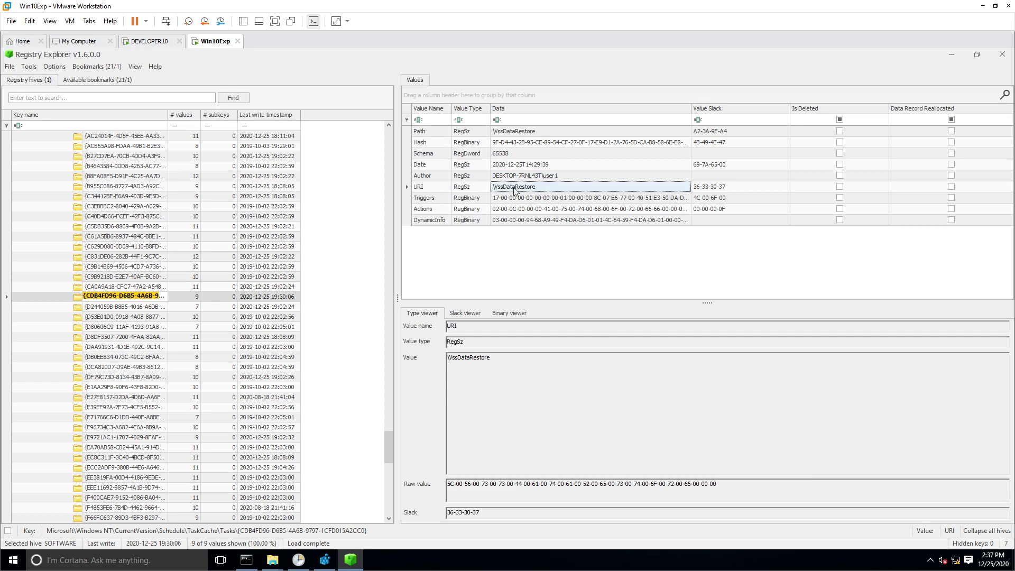
click(524, 201)
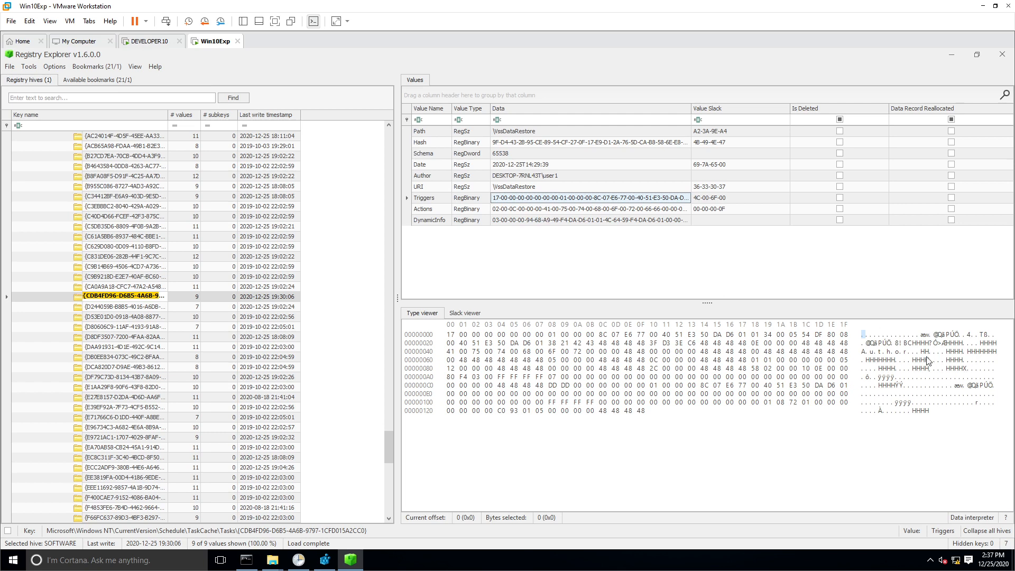
- Switch to Task Scheduler, review the VssDataRestore task's triggers and the new trigger options, and cancel without changing anything
click(299, 560)
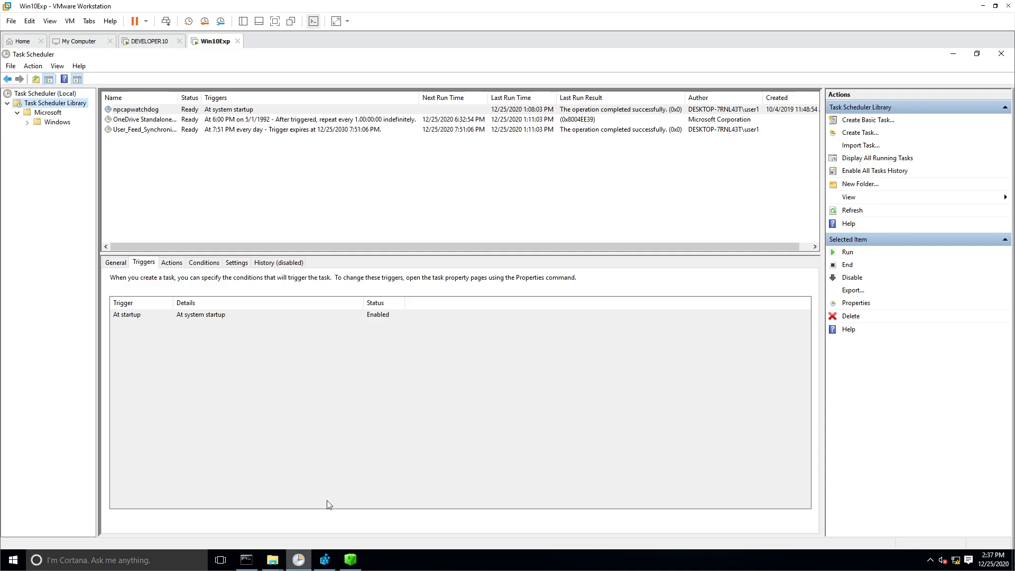
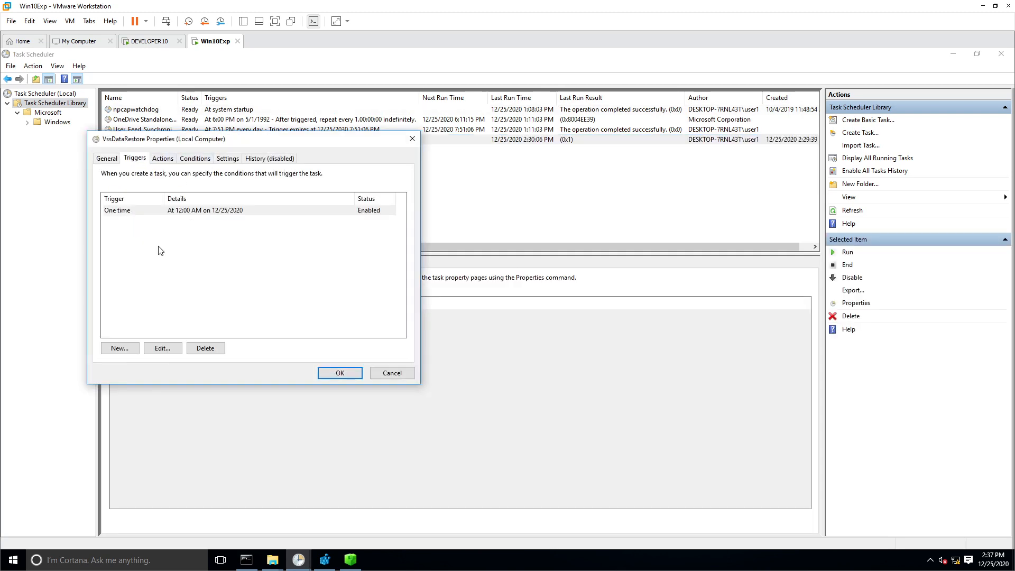
click(135, 348)
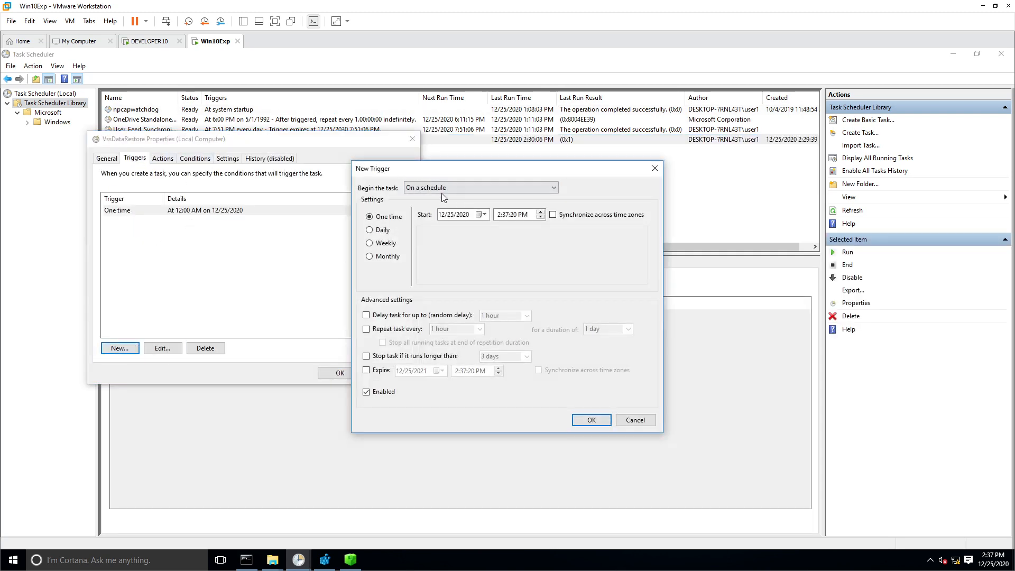
click(443, 194)
click(638, 422)
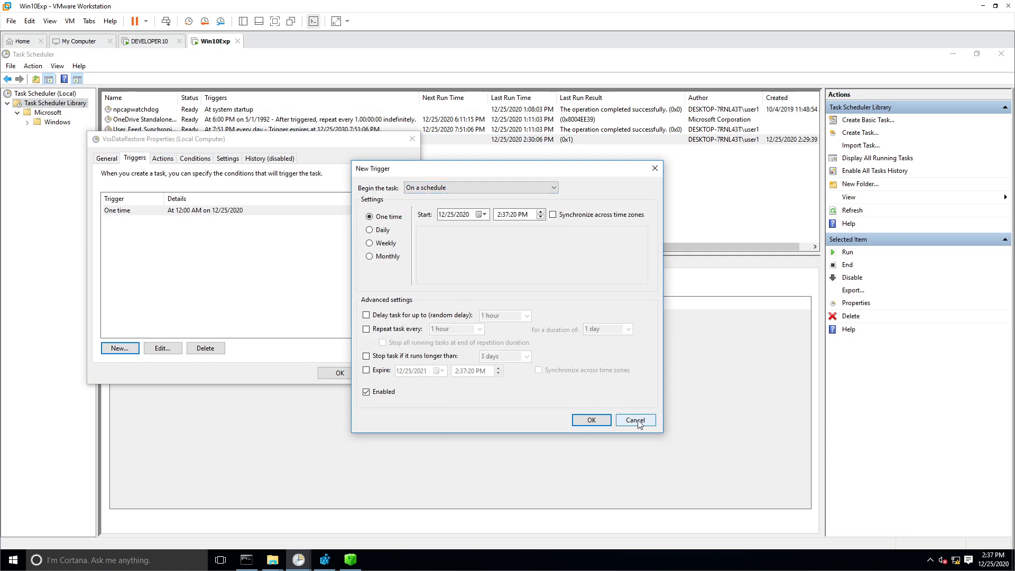
click(635, 420)
click(385, 374)
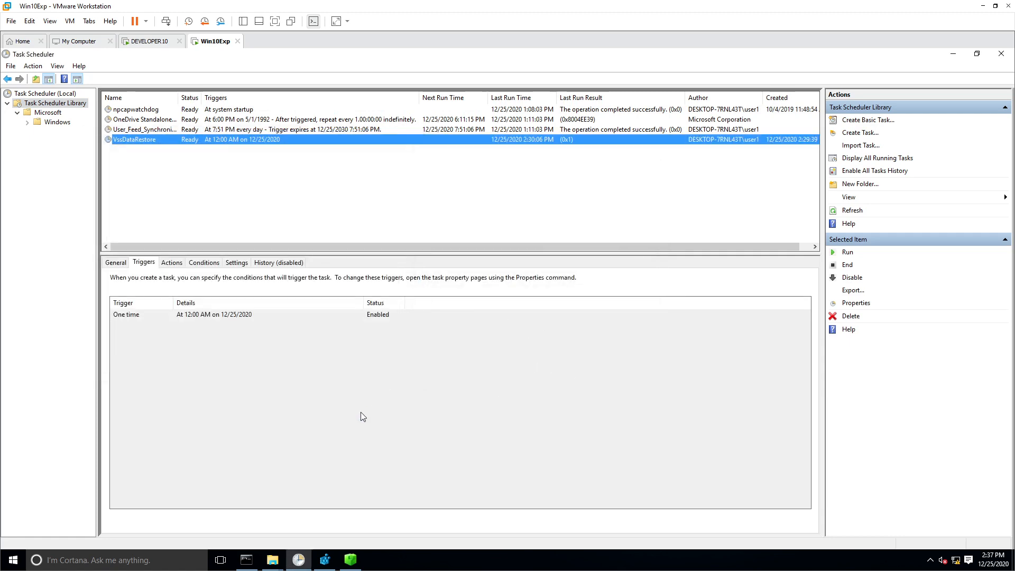
click(299, 560)
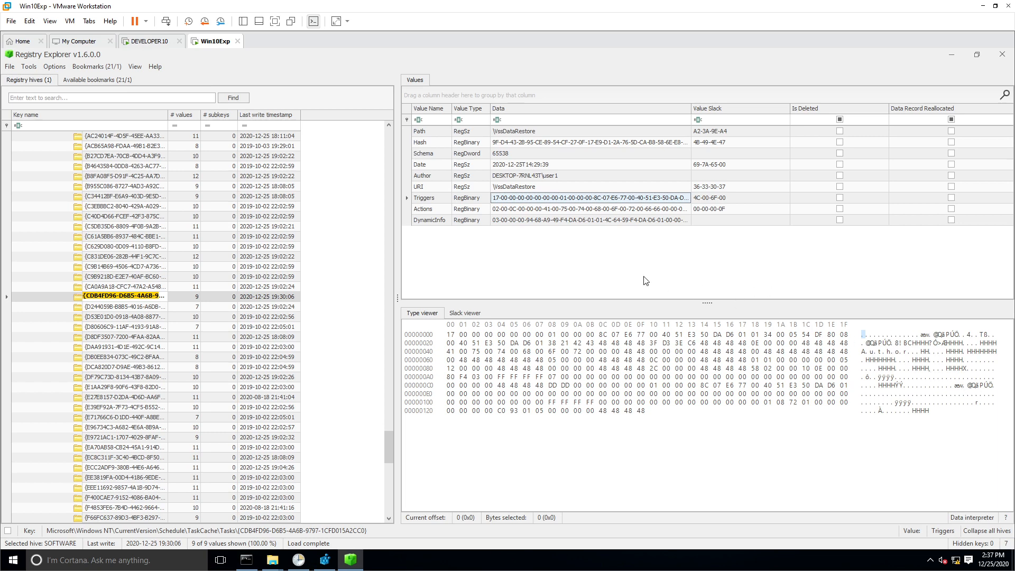
- Inspect the task key's Actions data, highlighting parts of the decoded vssadmin command text, and view the DynamicInfo value
click(518, 213)
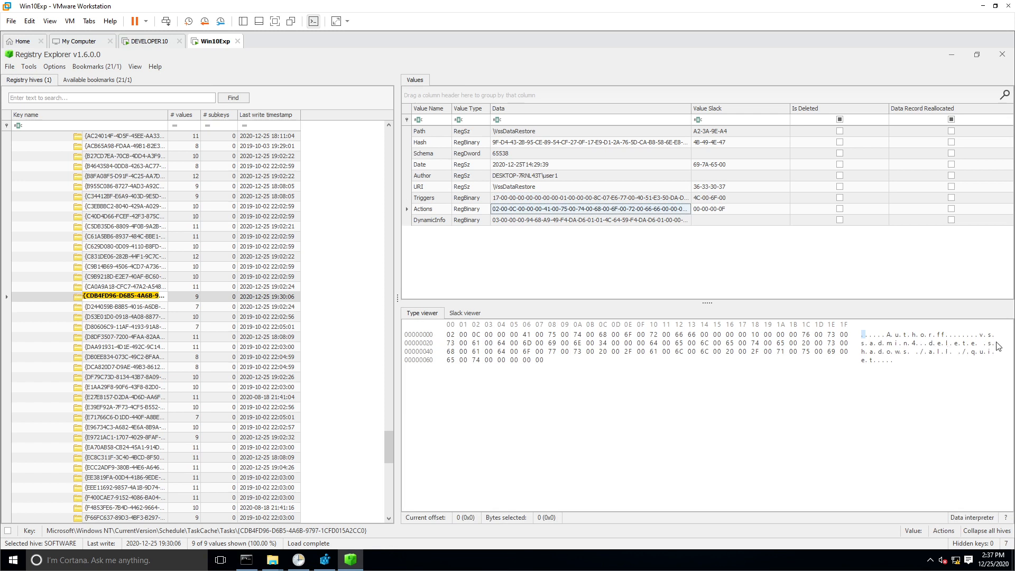
mouse_move(982, 335)
mouse_down()
mouse_move(991, 339)
mouse_move(905, 345)
mouse_move(973, 345)
mouse_up()
mouse_move(863, 352)
mouse_down()
mouse_move(977, 354)
mouse_move(875, 365)
mouse_up()
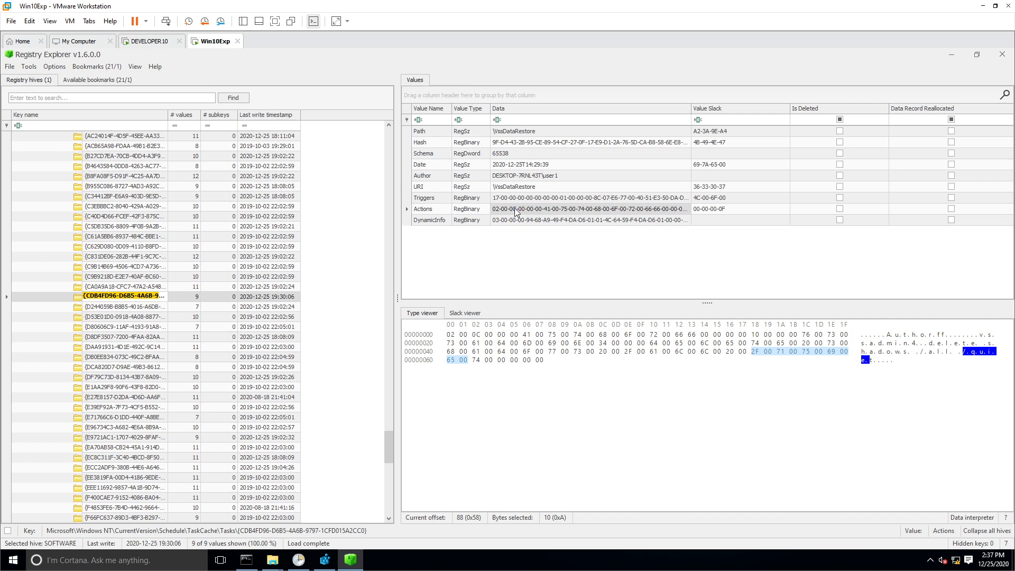
click(517, 221)
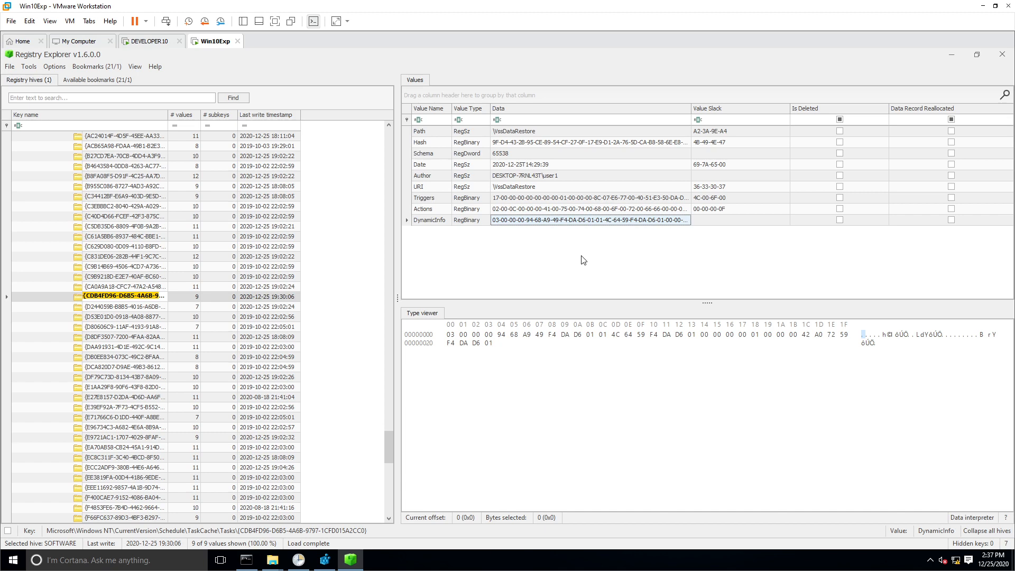
- Switch to the System32\Tasks folder in File Explorer and delete the VssDataRestore task file
click(351, 559)
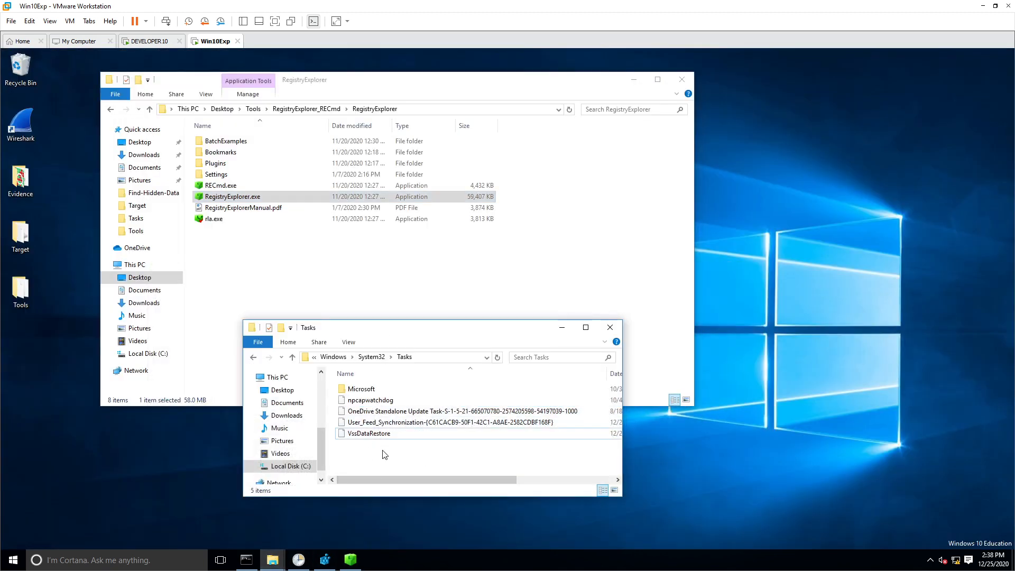
right_click(380, 433)
click(406, 396)
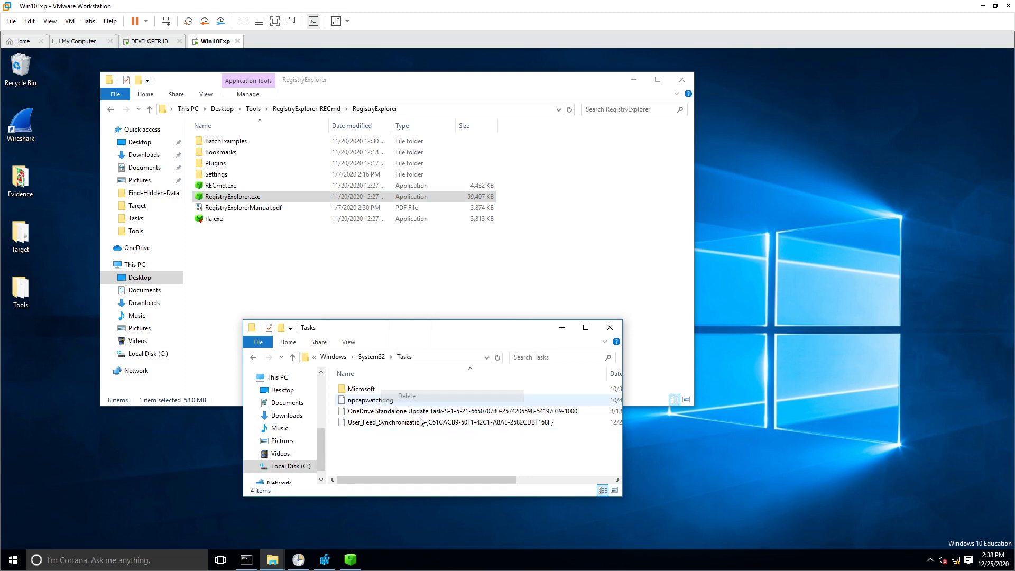
- Return to Registry Explorer and unload all hives, confirming the unload
click(356, 563)
right_click(356, 562)
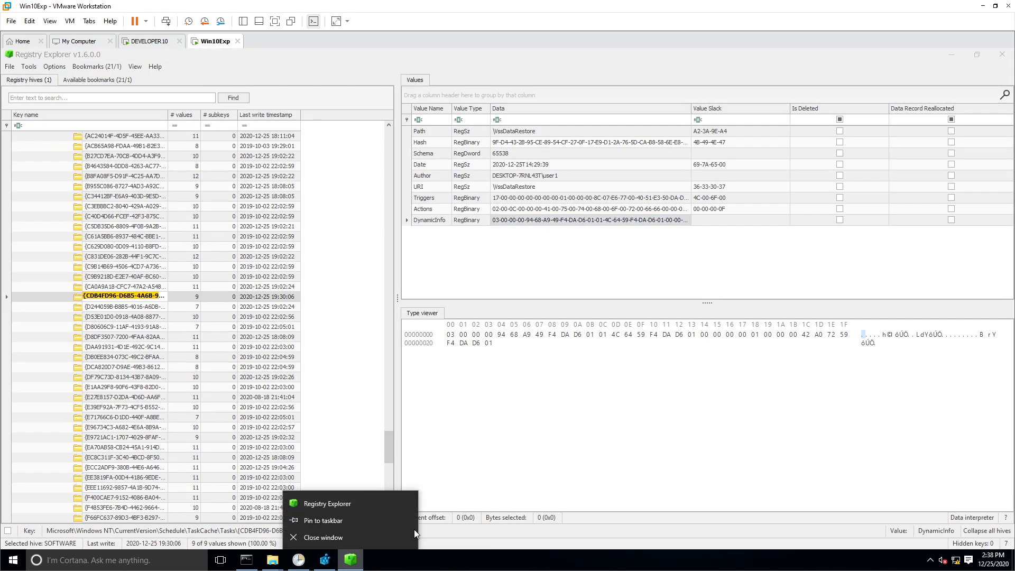
click(500, 262)
click(10, 70)
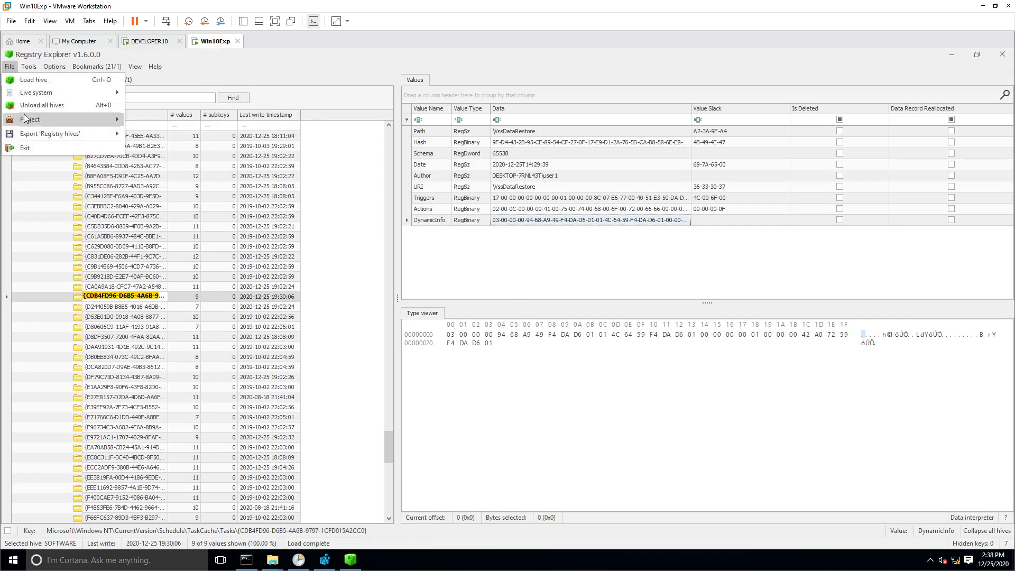
click(42, 106)
click(486, 326)
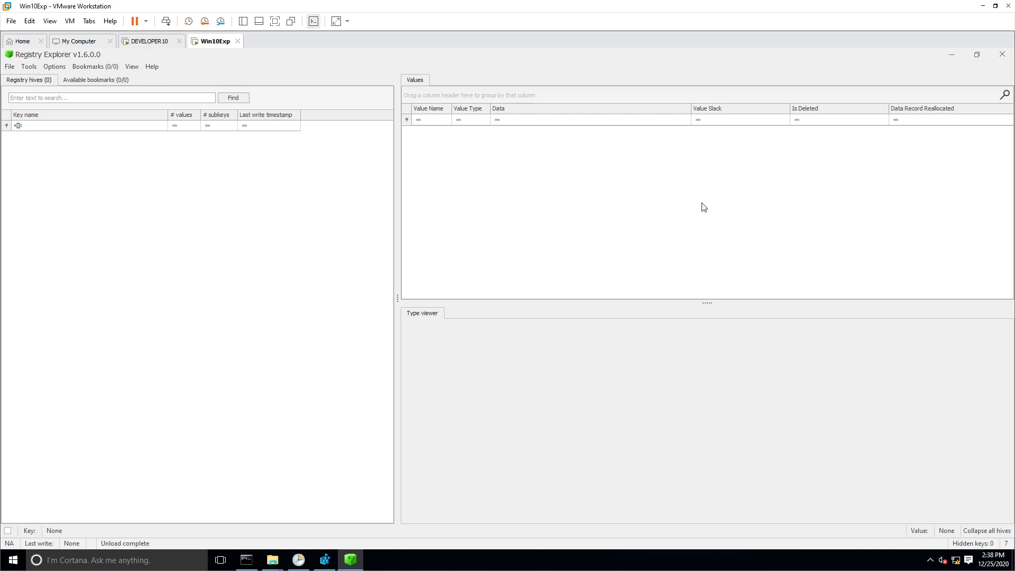
- Exit Registry Explorer, confirming the exit, and refresh the System32\Tasks folder
click(11, 67)
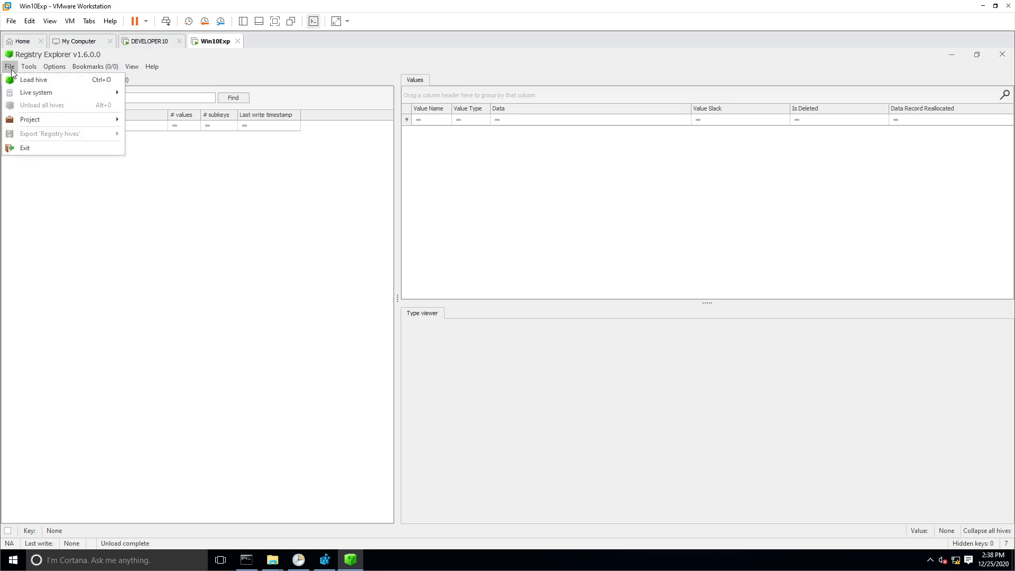
click(27, 148)
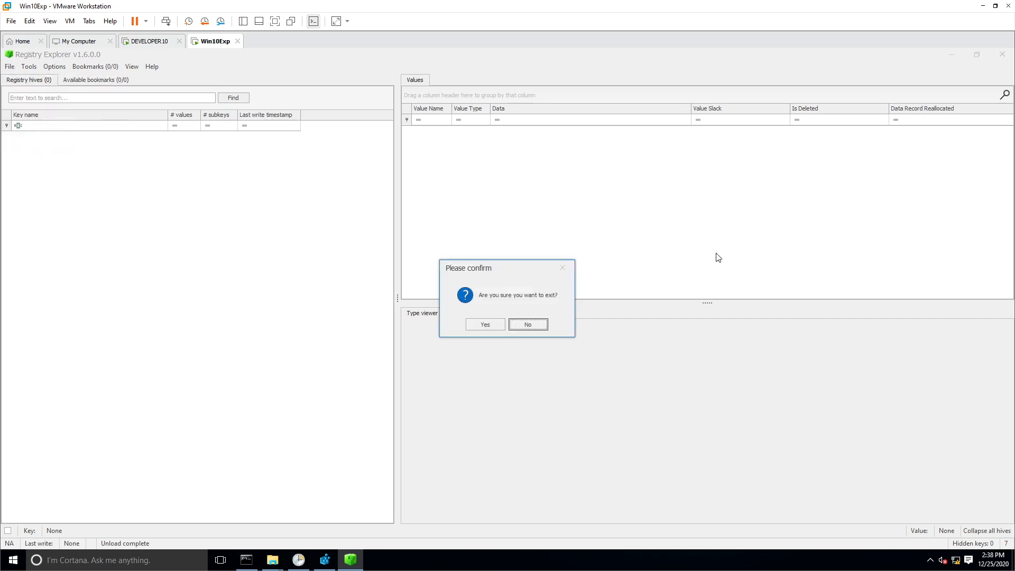
click(493, 323)
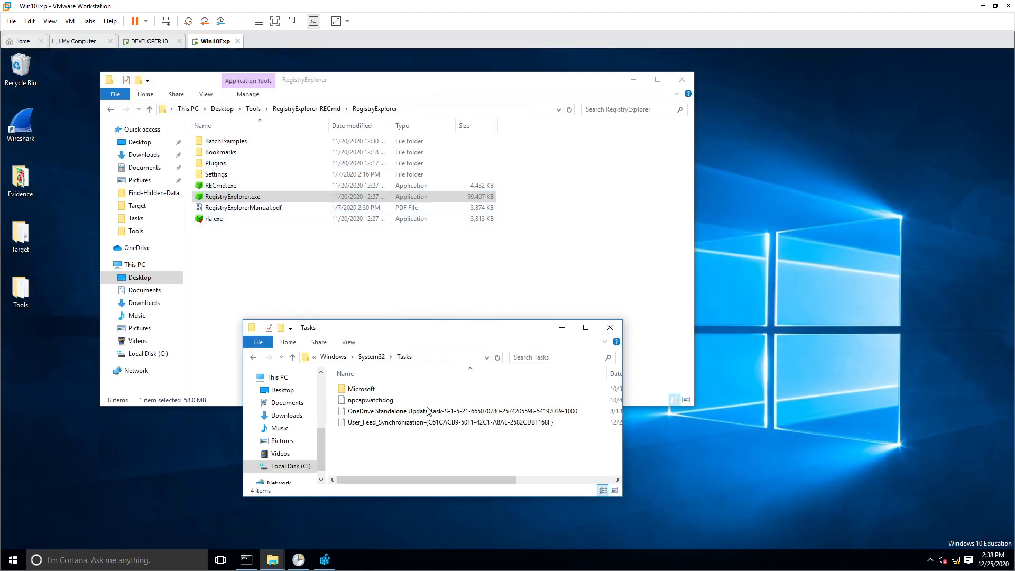
right_click(367, 442)
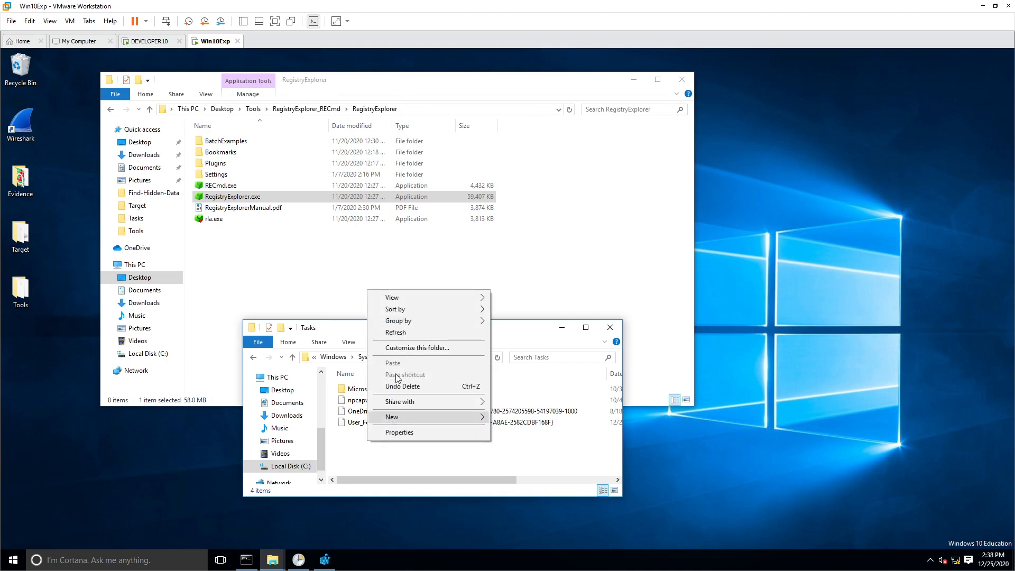
click(405, 336)
- Switch to Registry Editor, refresh the registry view and check the VssDataRestore key and its values under TaskCache\Tree
click(324, 559)
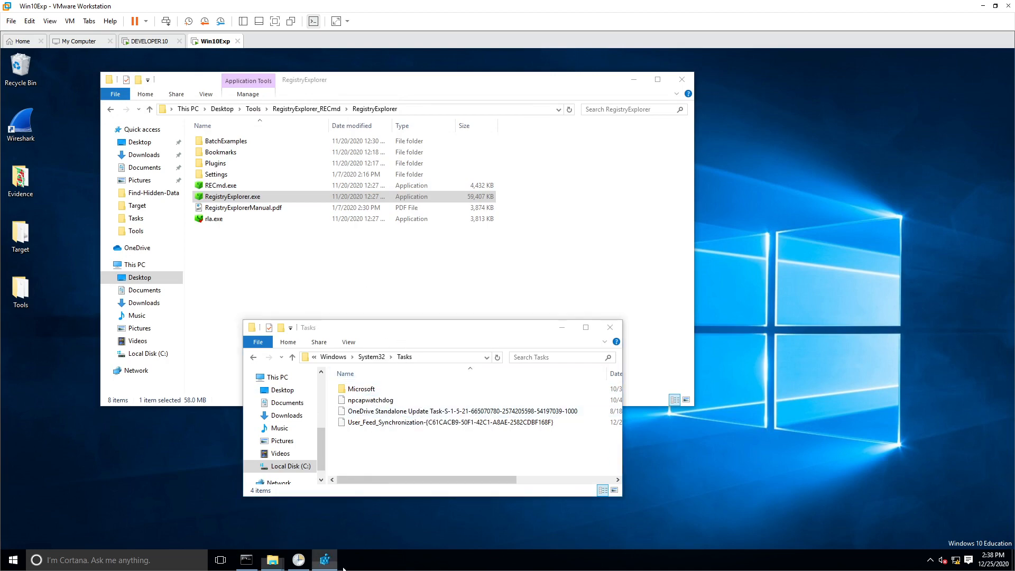
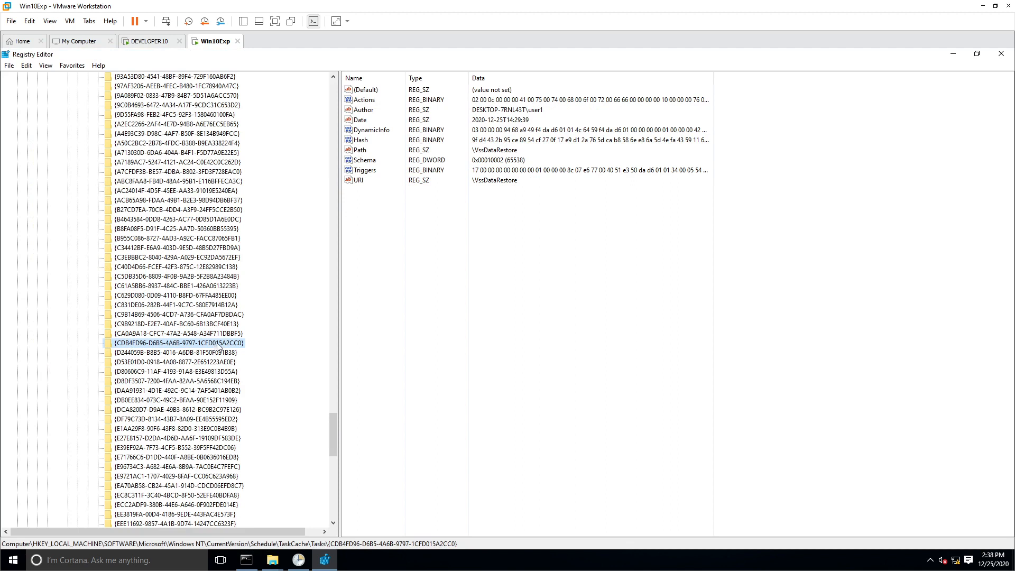
click(506, 181)
scroll(199, 349, down, 7)
scroll(201, 347, down, 4)
click(138, 323)
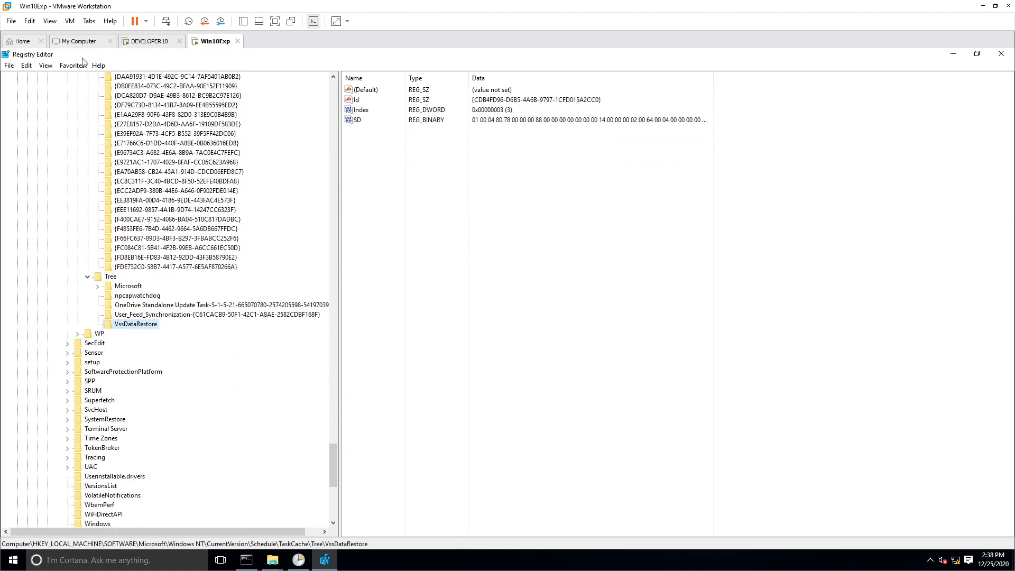
click(46, 66)
click(62, 123)
key(Up)
key(Up)
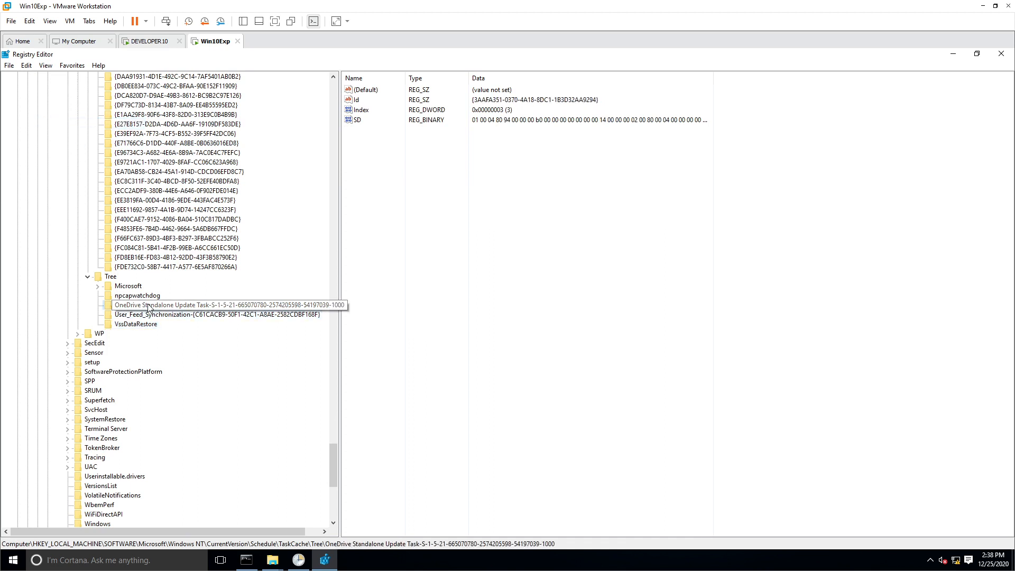
click(149, 325)
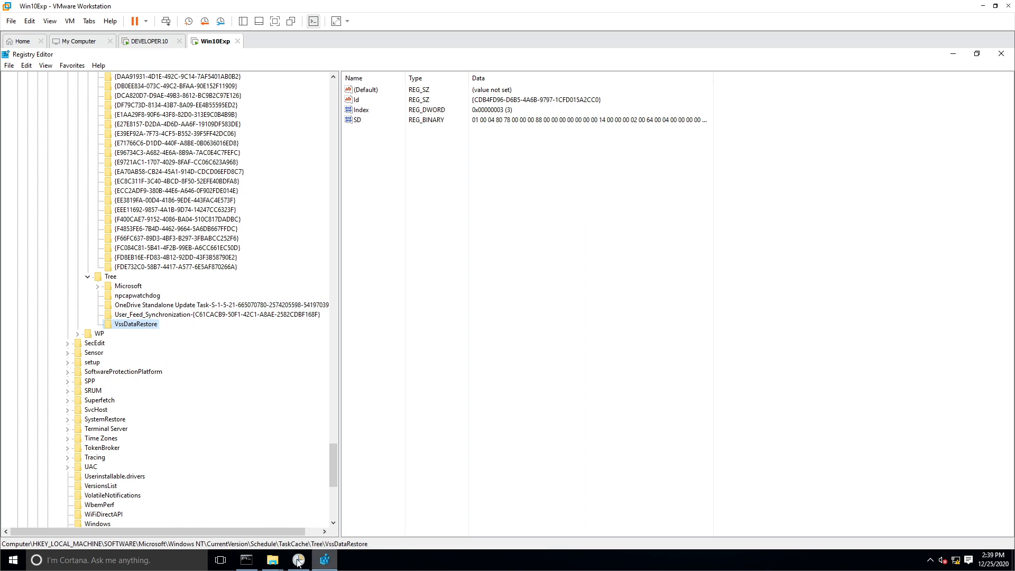
- Compare the System32\Tasks files with the User_Feed_Synchronization, OneDrive and Microsoft keys under TaskCache\Tree, and minimize Registry Editor
click(279, 561)
click(300, 534)
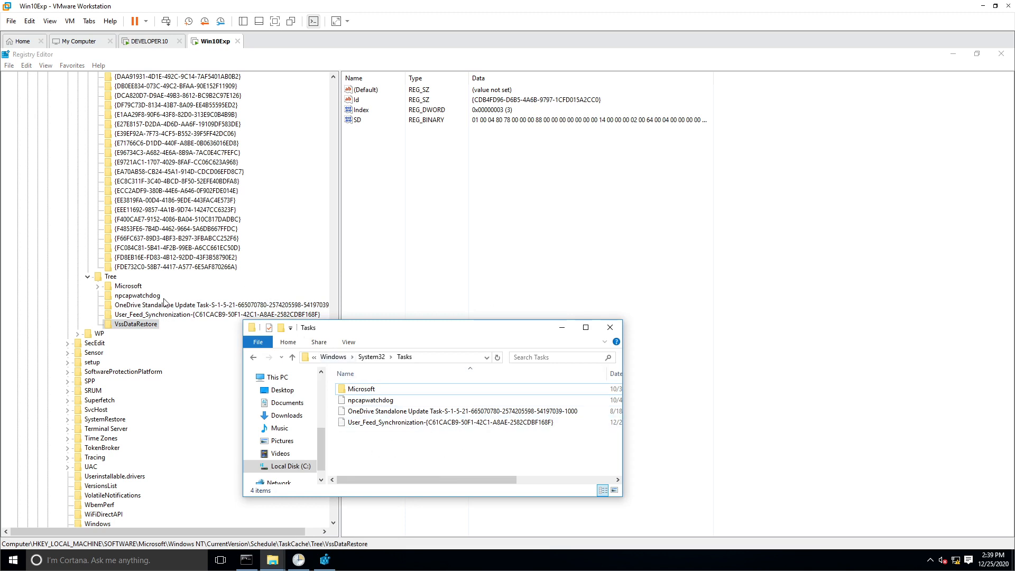
click(139, 315)
click(133, 305)
click(132, 286)
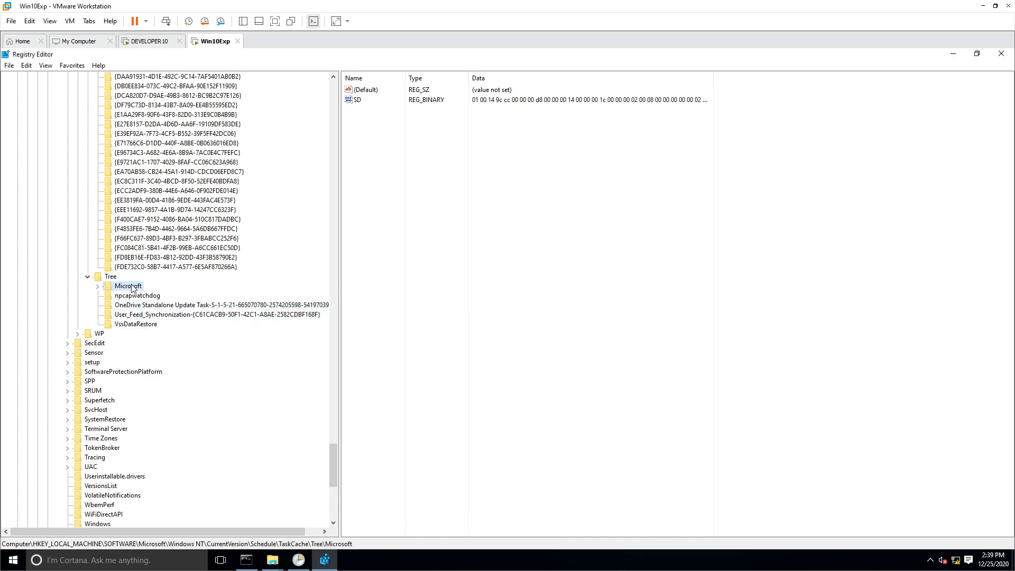
click(347, 558)
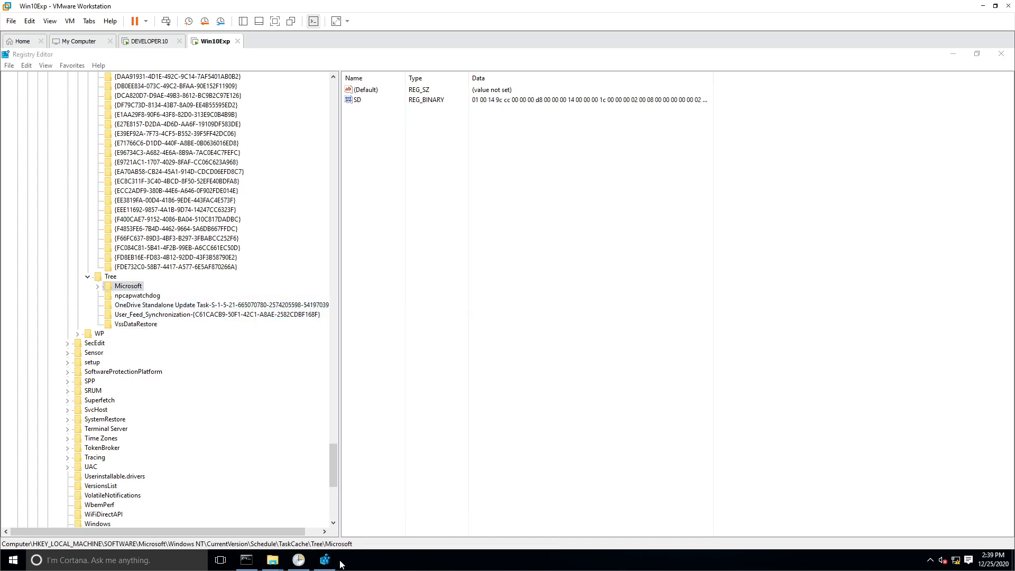
click(325, 562)
click(325, 563)
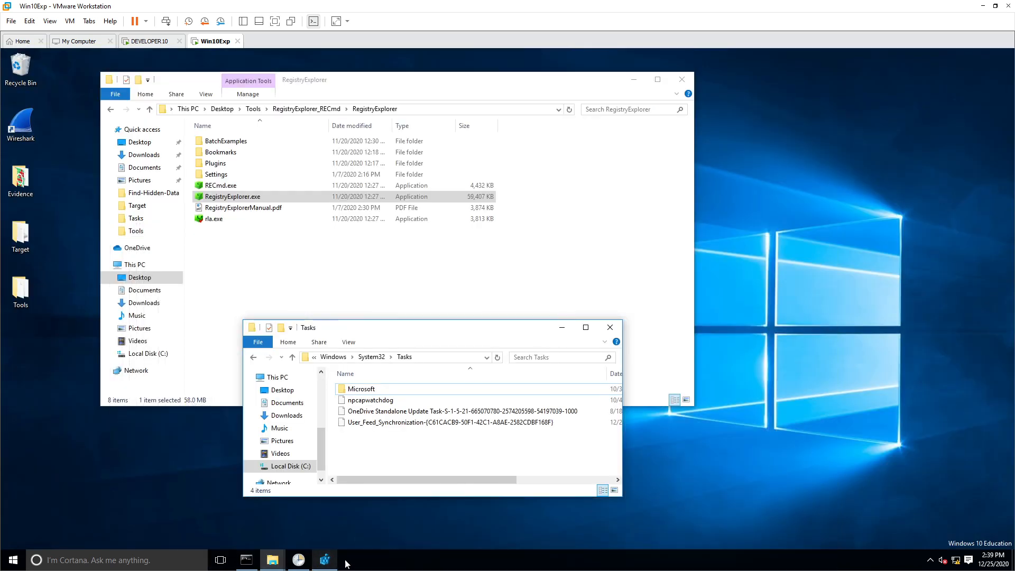
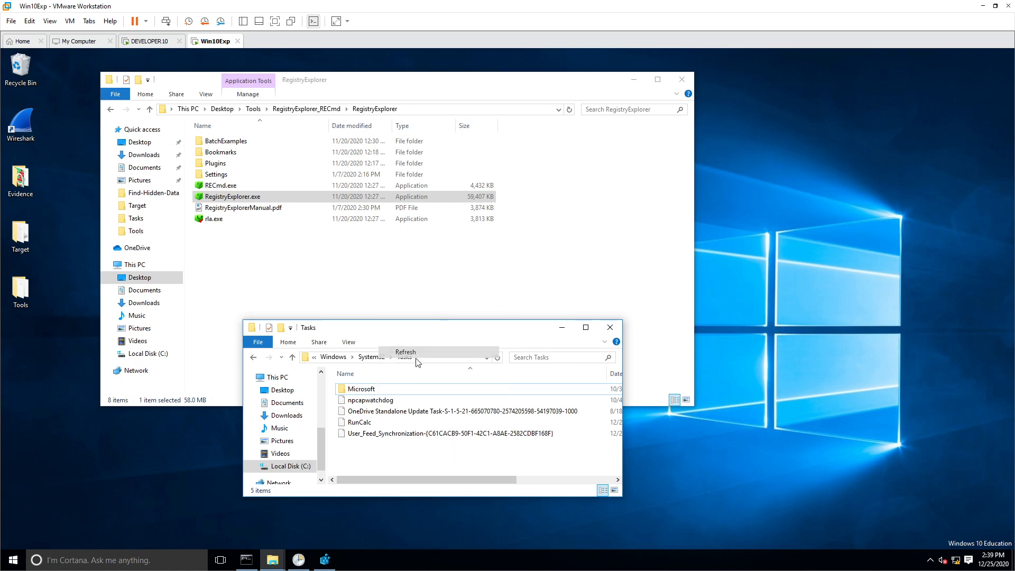
- Open the RunCalc task file from the System32\Tasks folder in Notepad
click(368, 425)
right_click(369, 427)
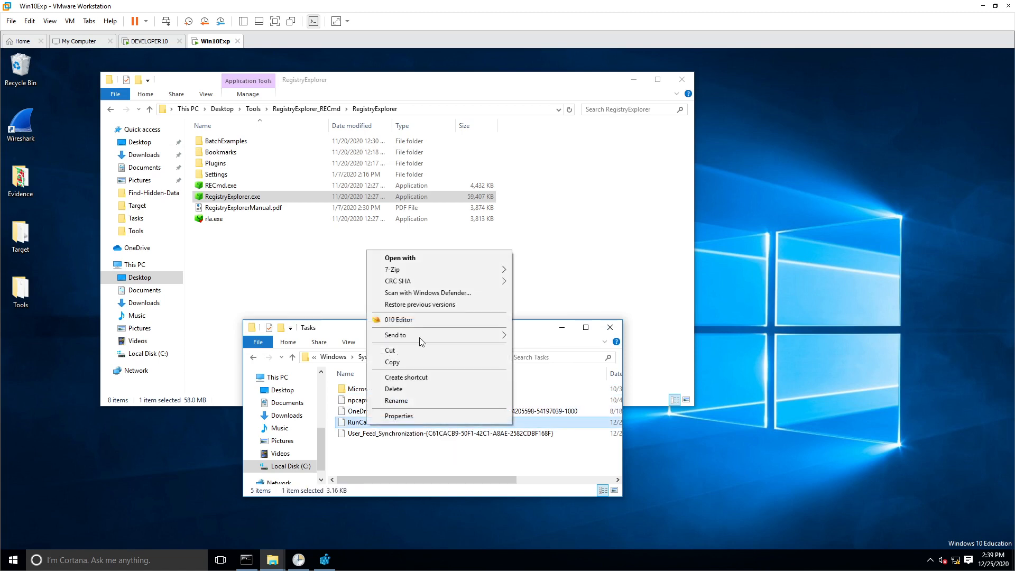
click(432, 263)
click(470, 296)
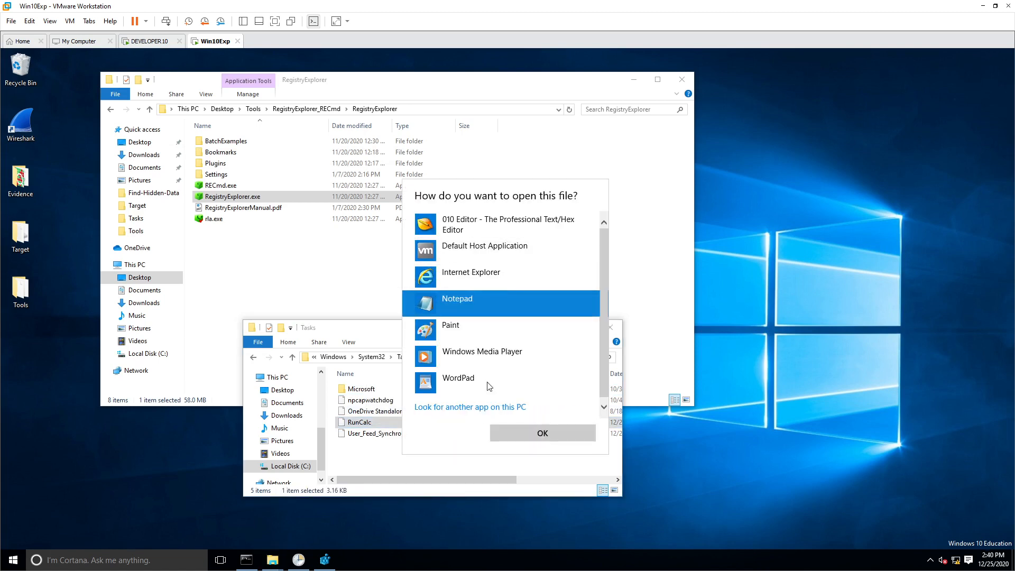
click(504, 431)
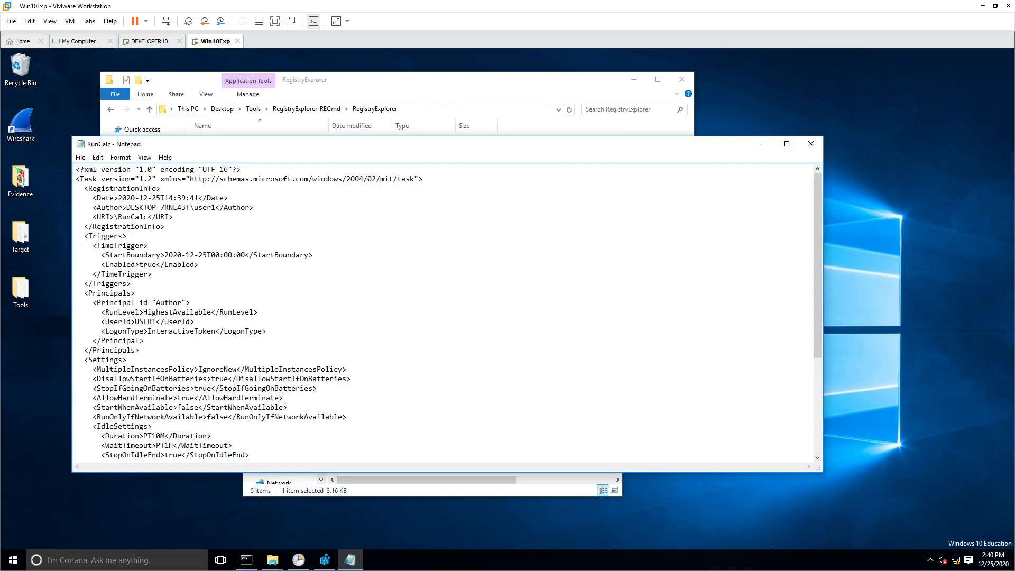
- Review the RunCalc XML, highlighting its registration date and the calc.exe command path, and close the file
drag(203, 198, 105, 198)
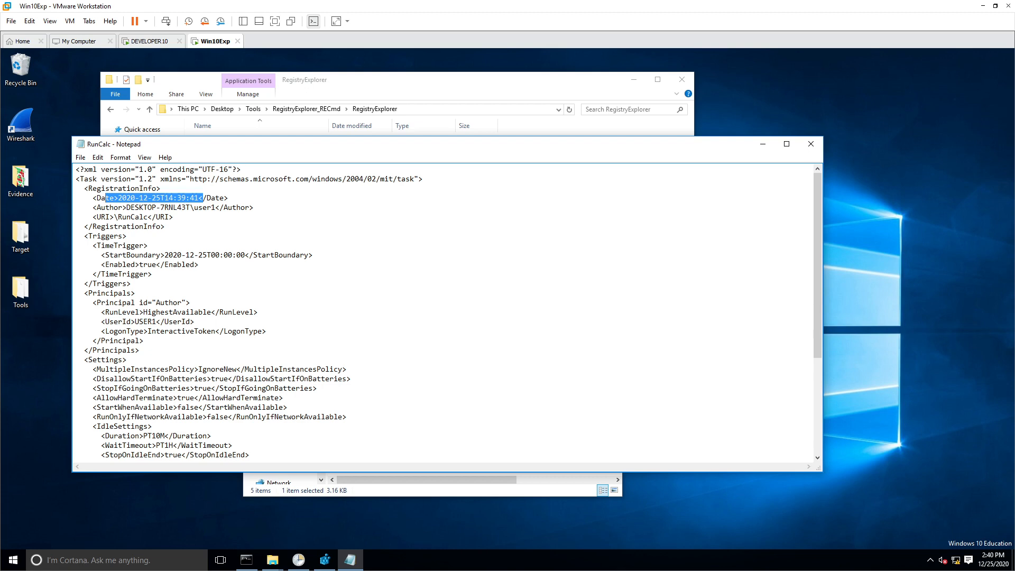
scroll(448, 312, down, 6)
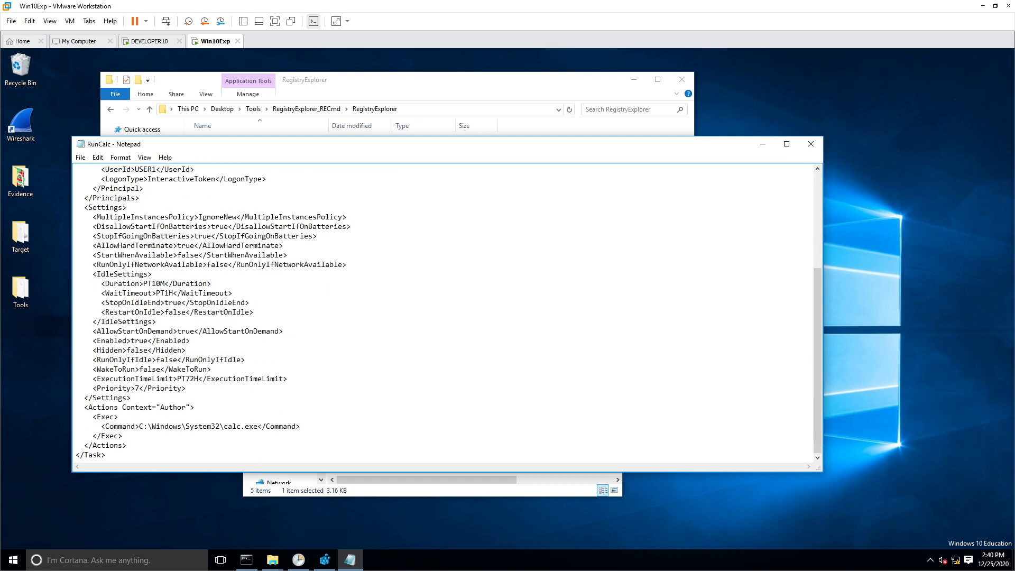
drag(139, 426, 258, 426)
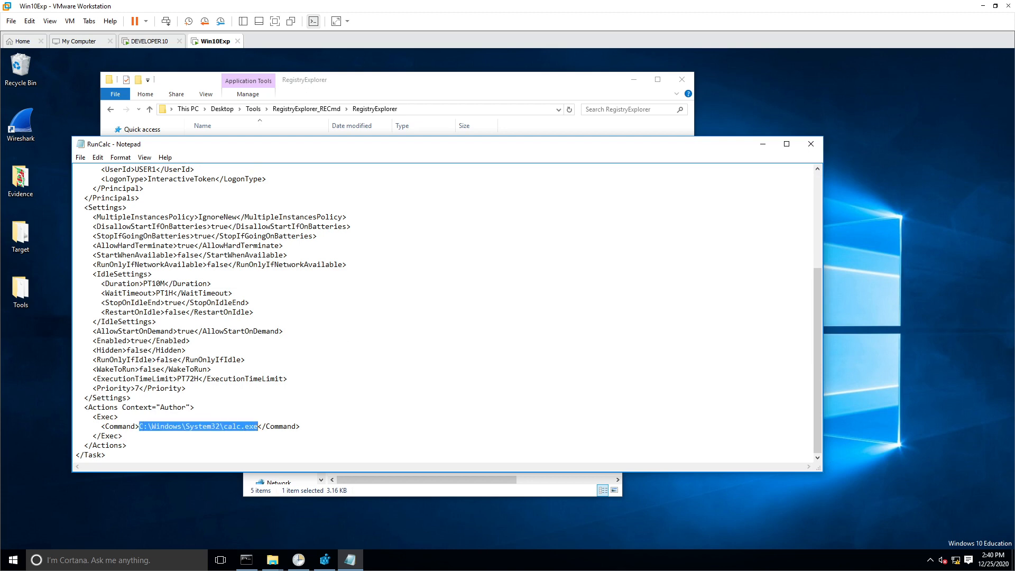
click(821, 150)
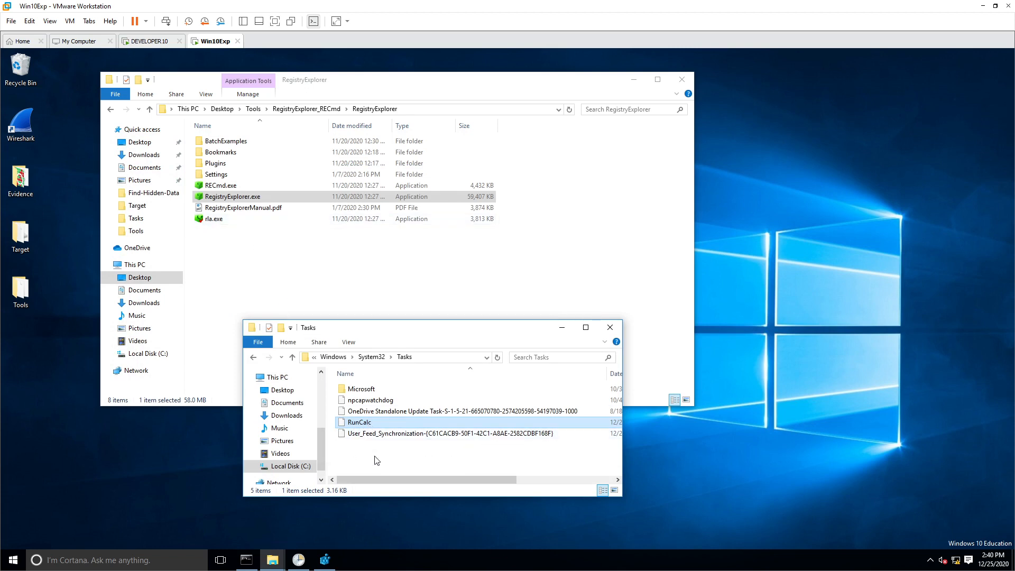
- Check the Task Scheduler Library's task list and return to the Tasks folder, leaving the RunCalc file in place
click(299, 560)
right_click(184, 206)
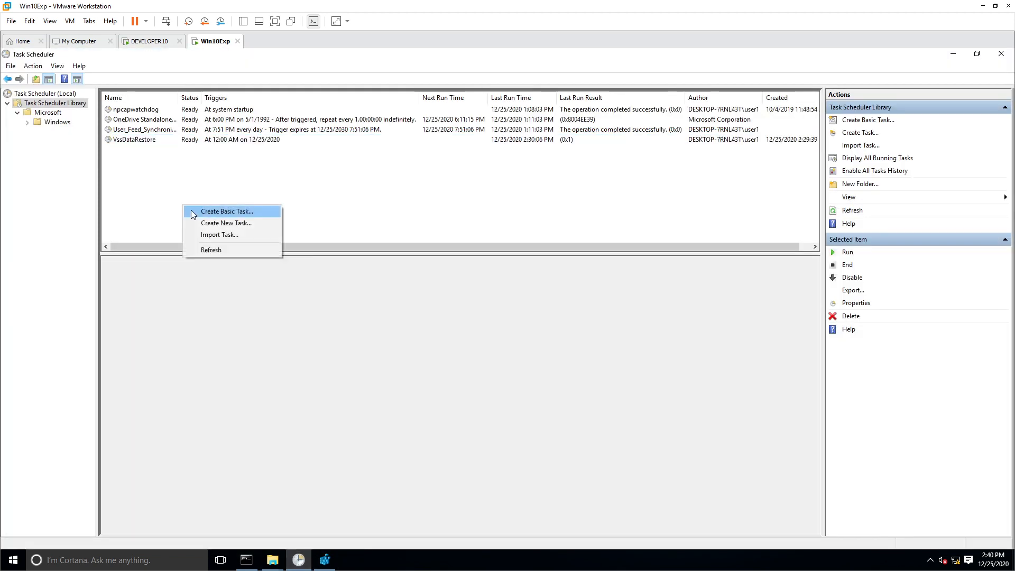
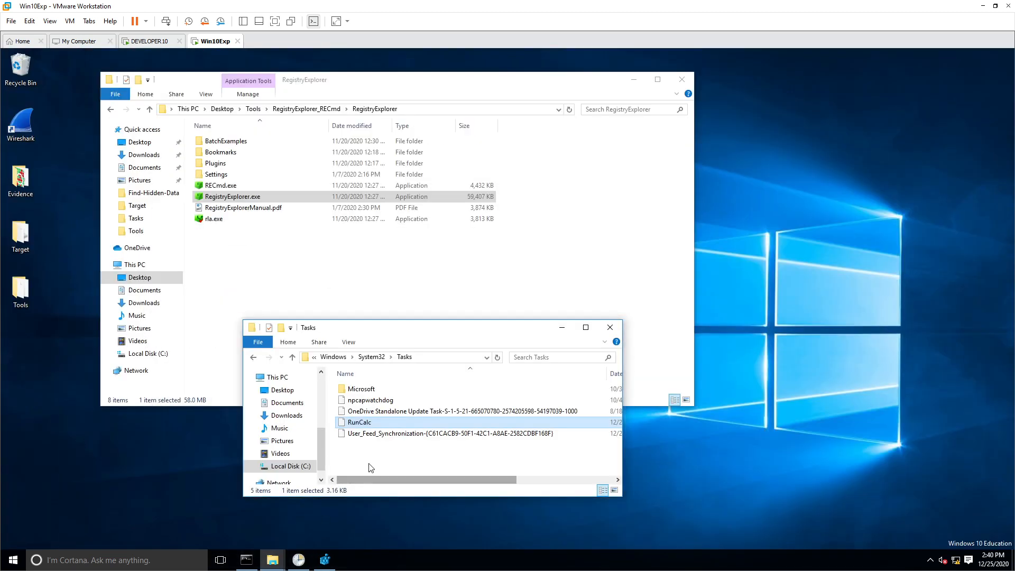
right_click(361, 422)
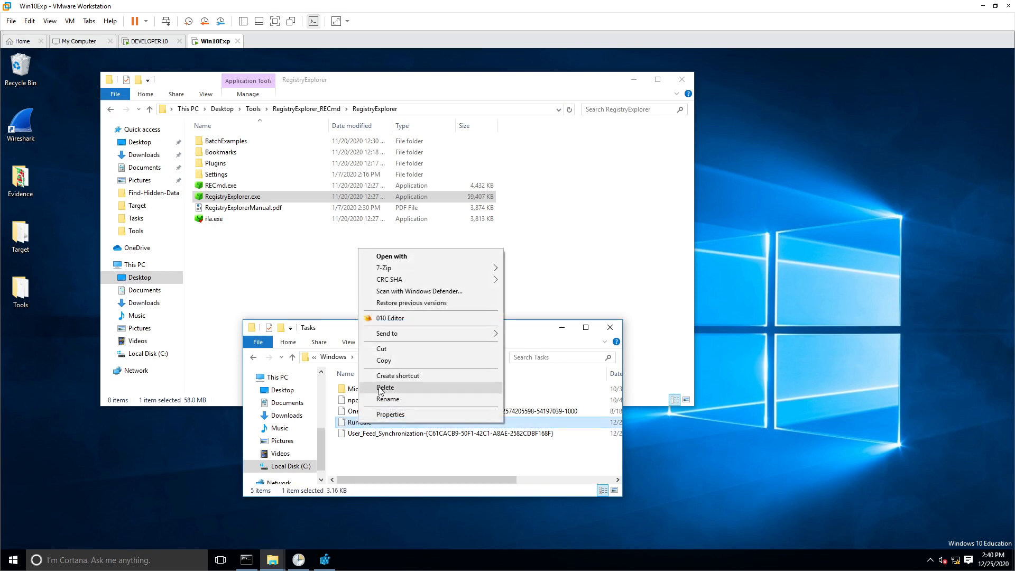
click(380, 452)
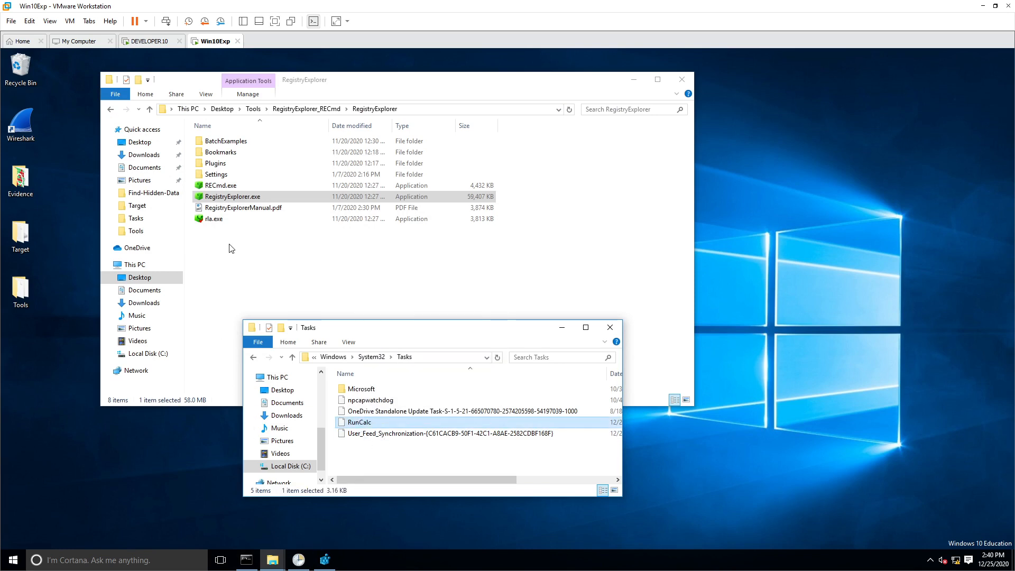
- Run RegistryExplorer.exe as administrator from the RegistryExplorer tools folder
click(235, 197)
right_click(235, 197)
click(277, 227)
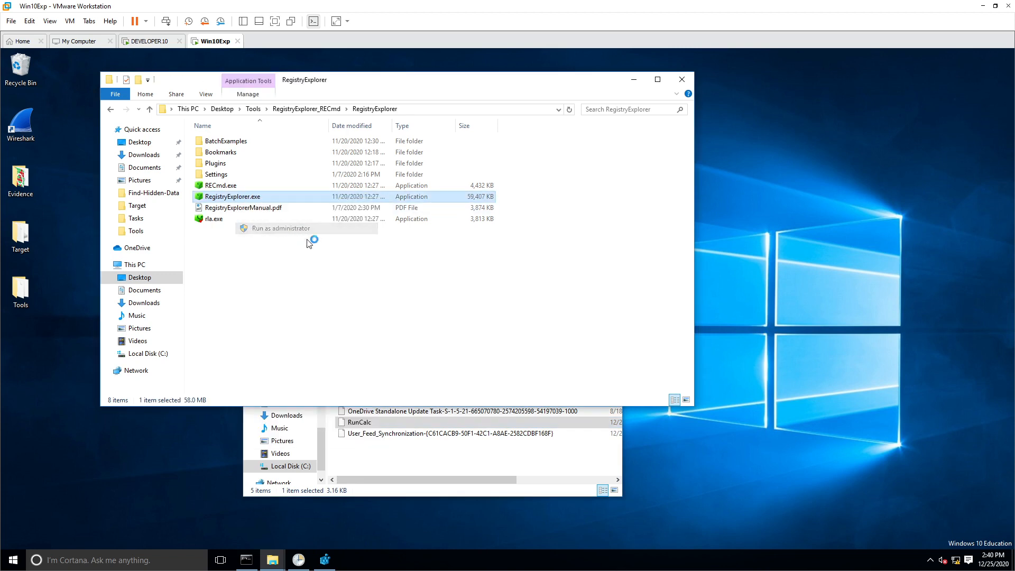
click(554, 328)
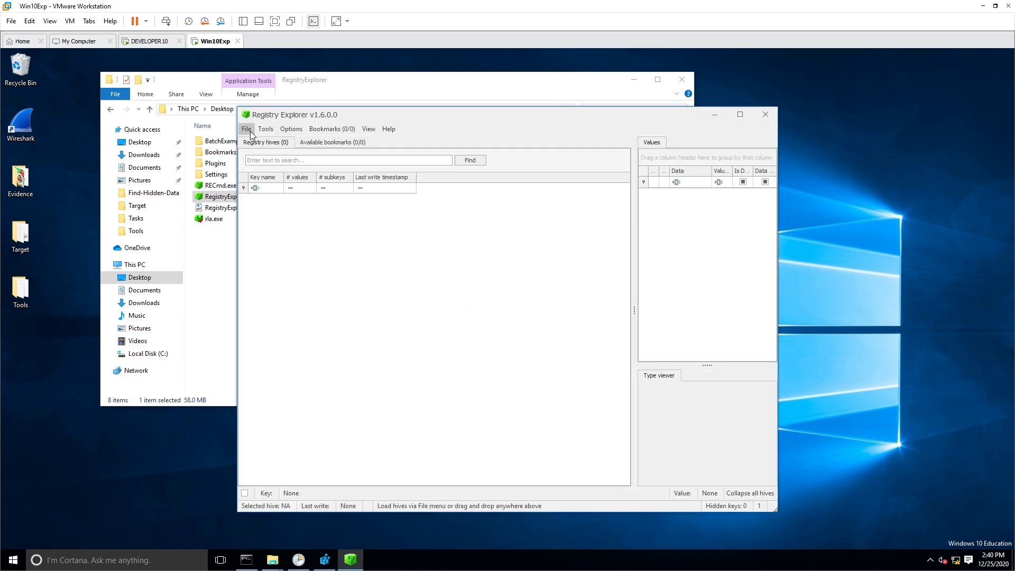
- Load the live system's SOFTWARE hive and maximize the Registry Explorer window
click(250, 134)
mouse_move(317, 154)
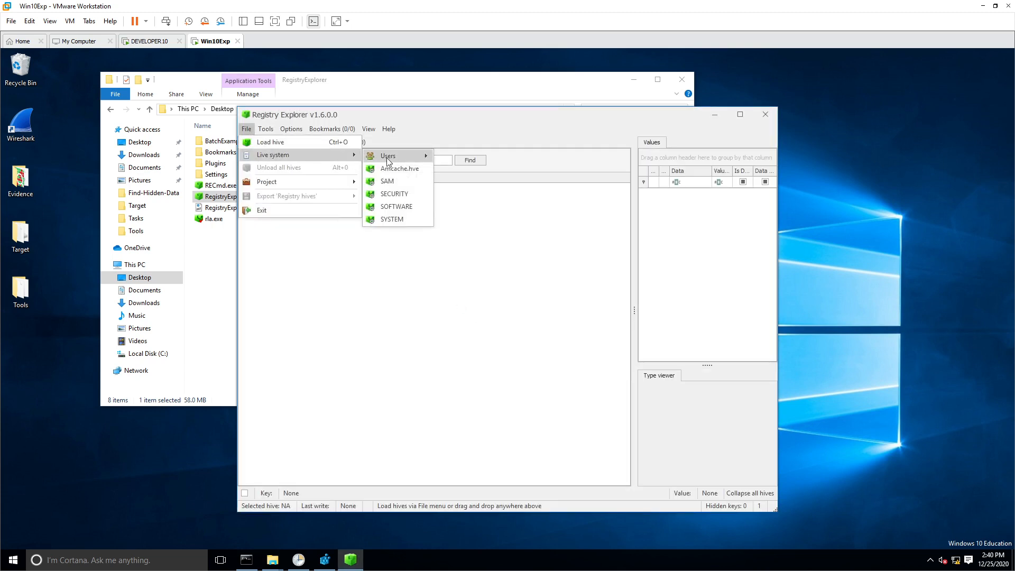
click(403, 207)
double_click(473, 113)
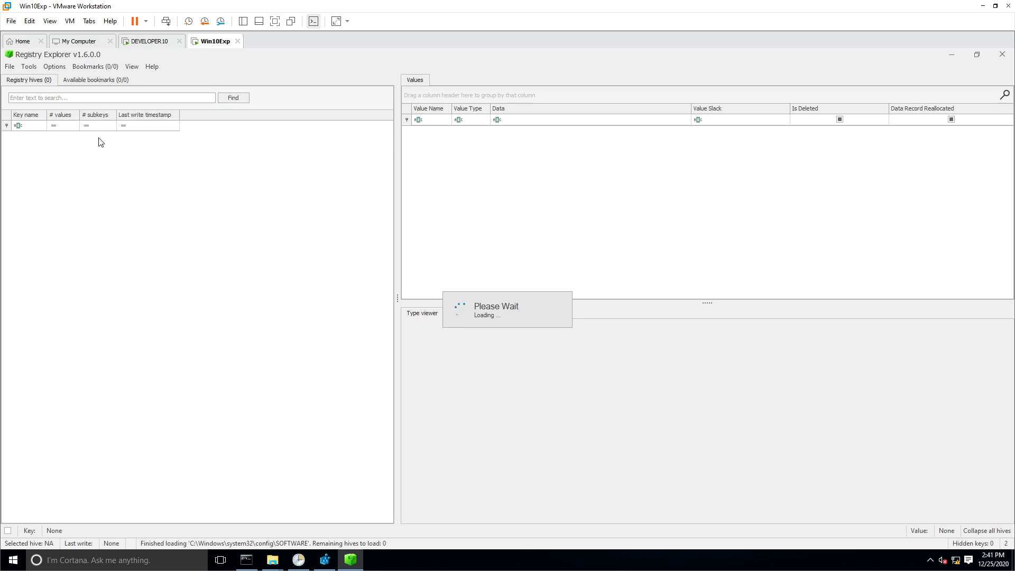
- Go to the user-created TaskCache bookmark and expand the Tree key
click(101, 69)
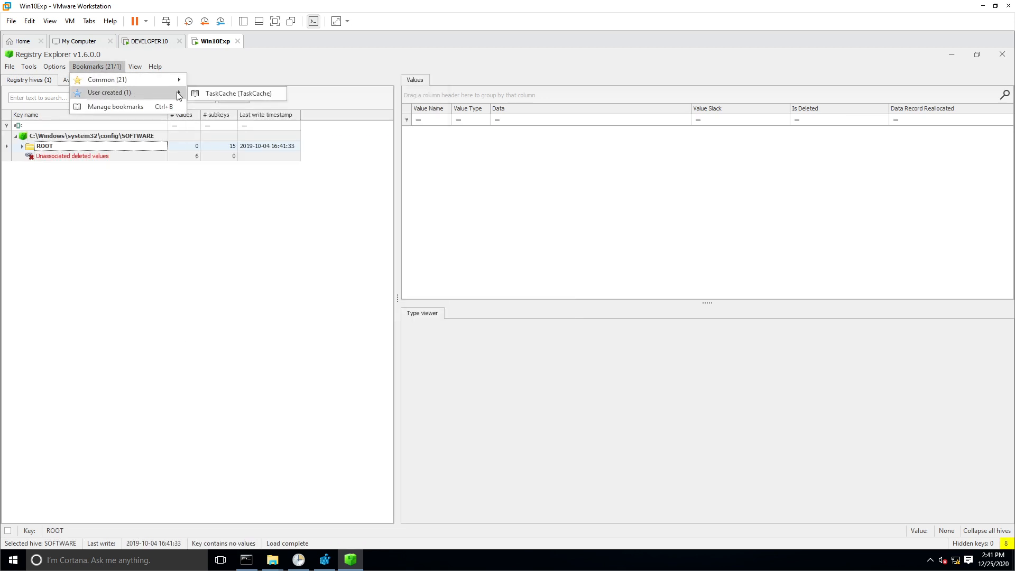
click(231, 99)
click(56, 137)
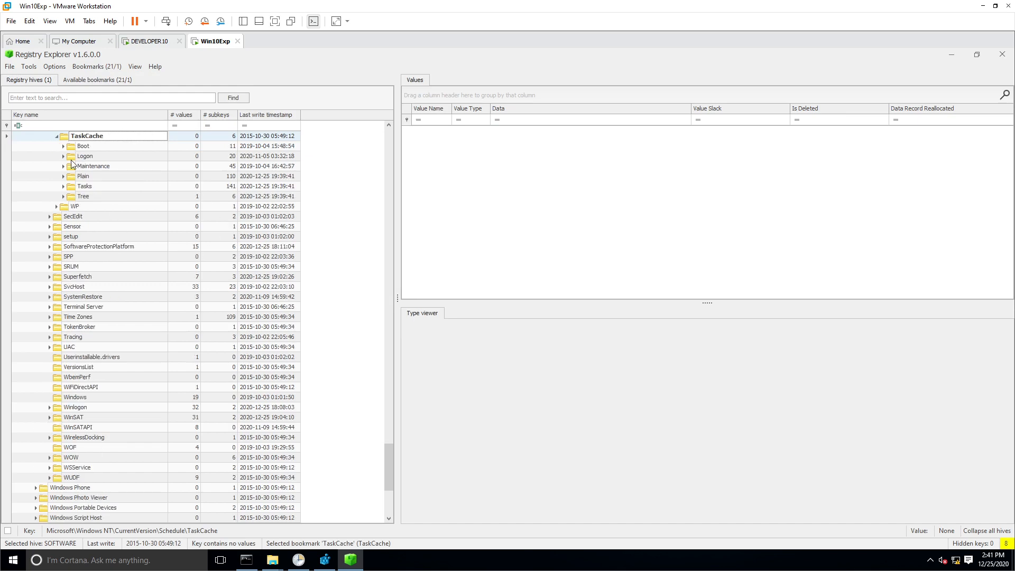
click(63, 196)
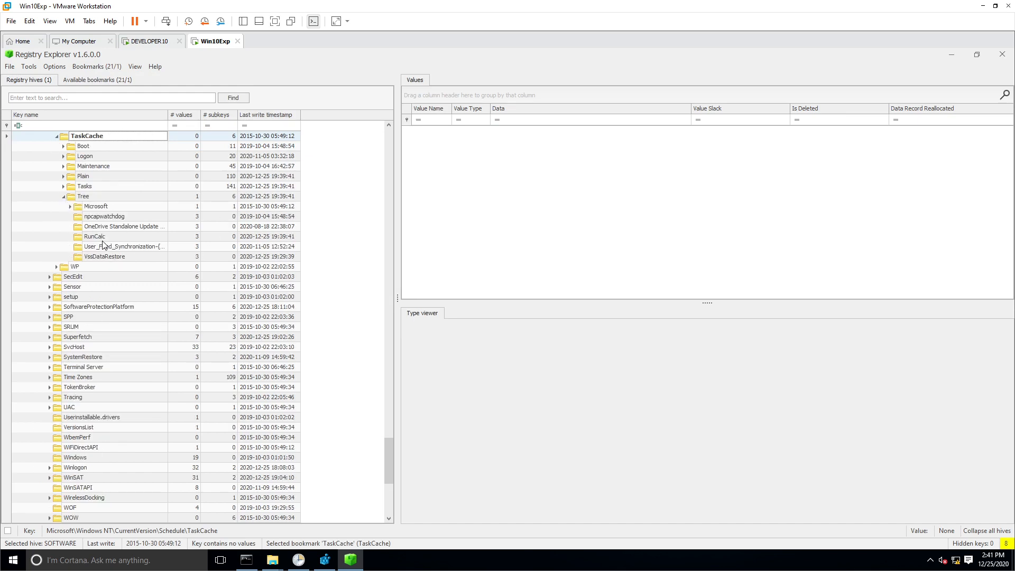
- Select the RunCalc key under Tree and copy the data of its Id value
click(103, 240)
click(566, 142)
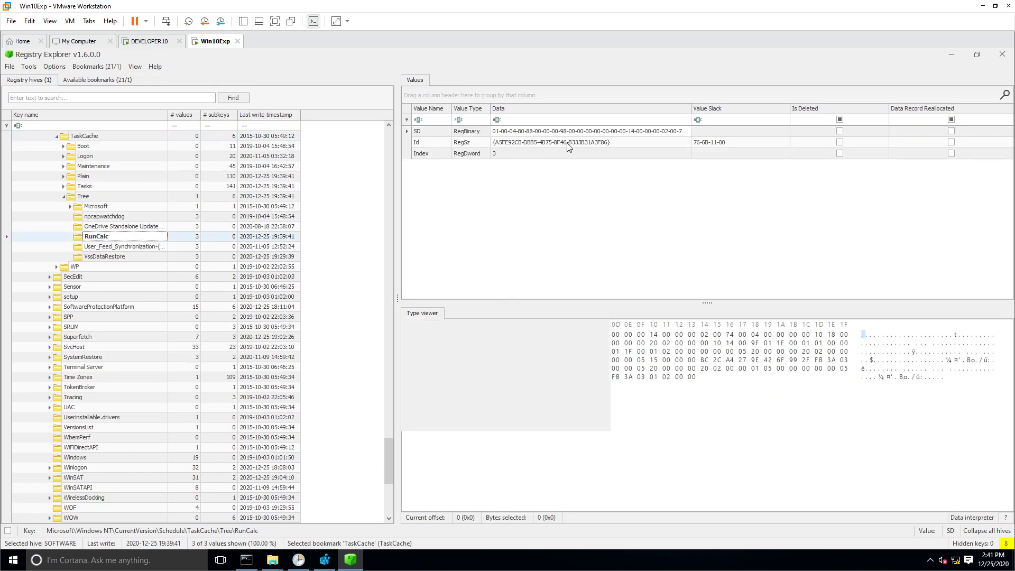
drag(567, 358, 432, 350)
key(ctrl+c)
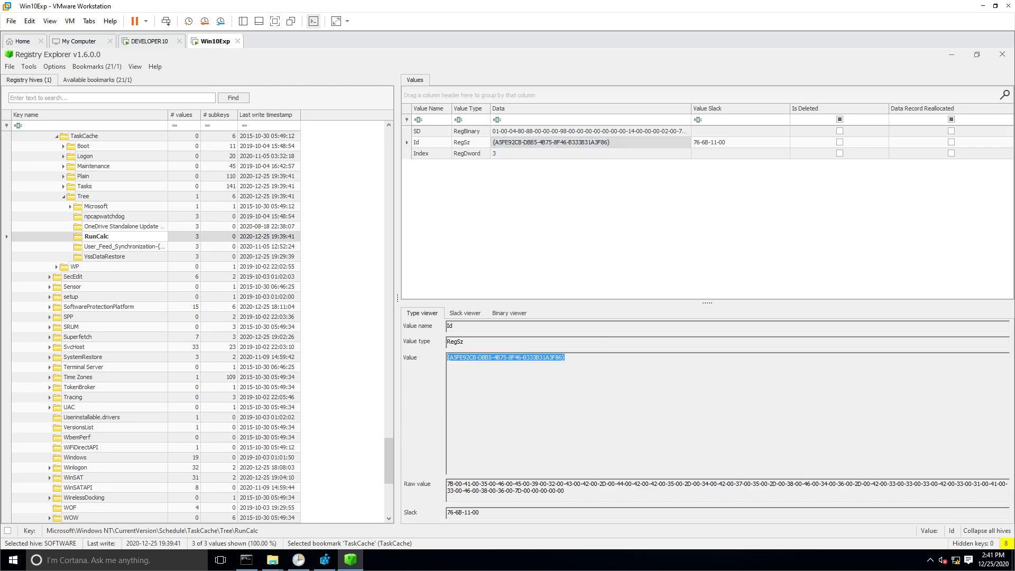
scroll(159, 254, up, 11)
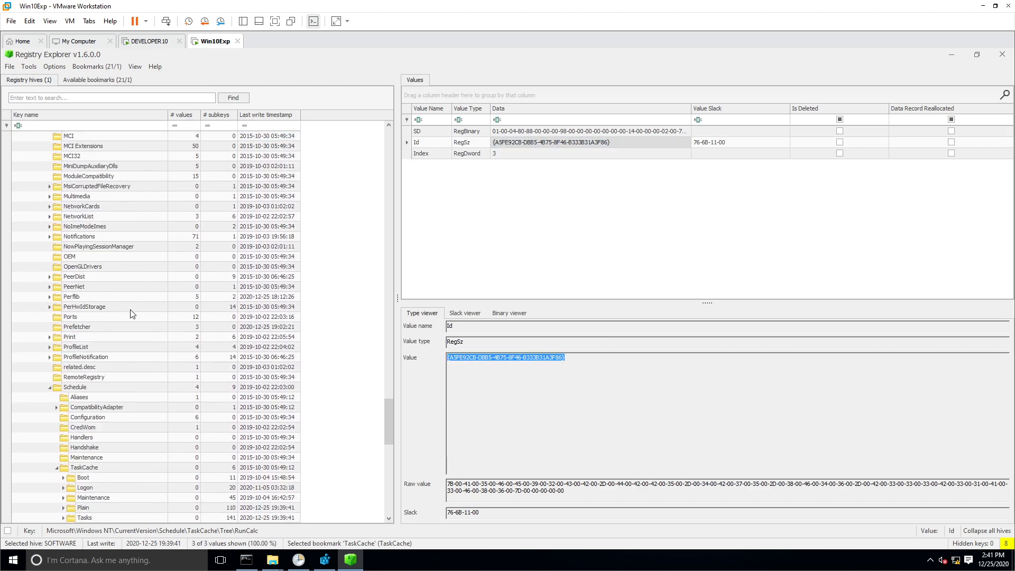
- Search key names for the copied RunCalc Id and go to the matching key under TaskCache\Tasks
scroll(117, 327, down, 8)
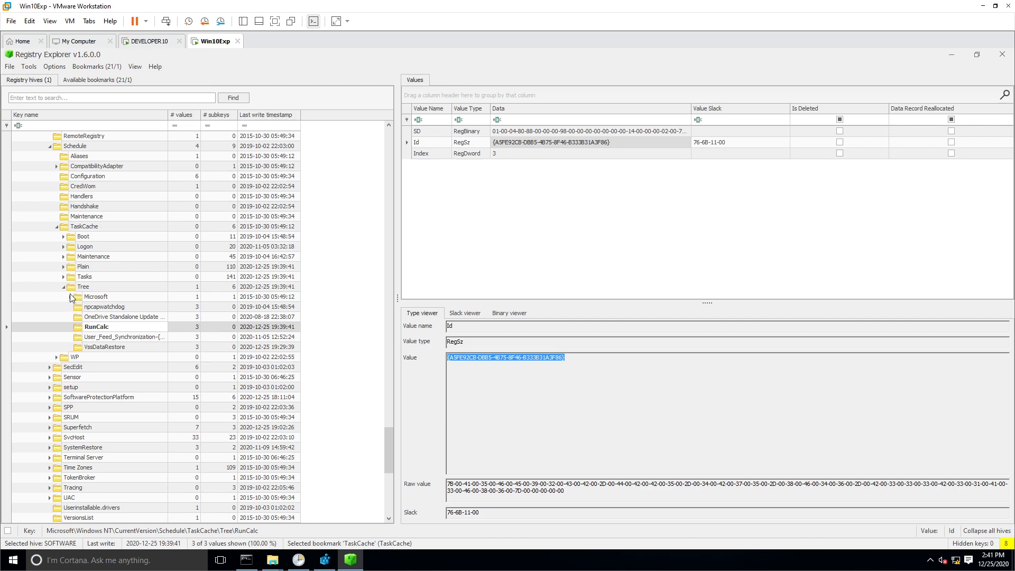
click(64, 278)
click(112, 296)
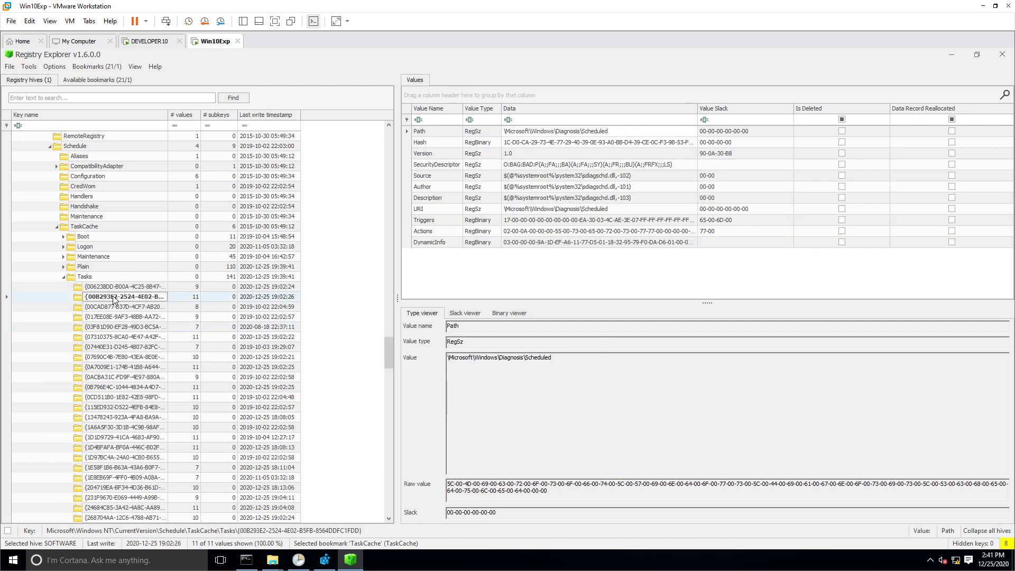
key(ctrl+f)
key(ctrl+v)
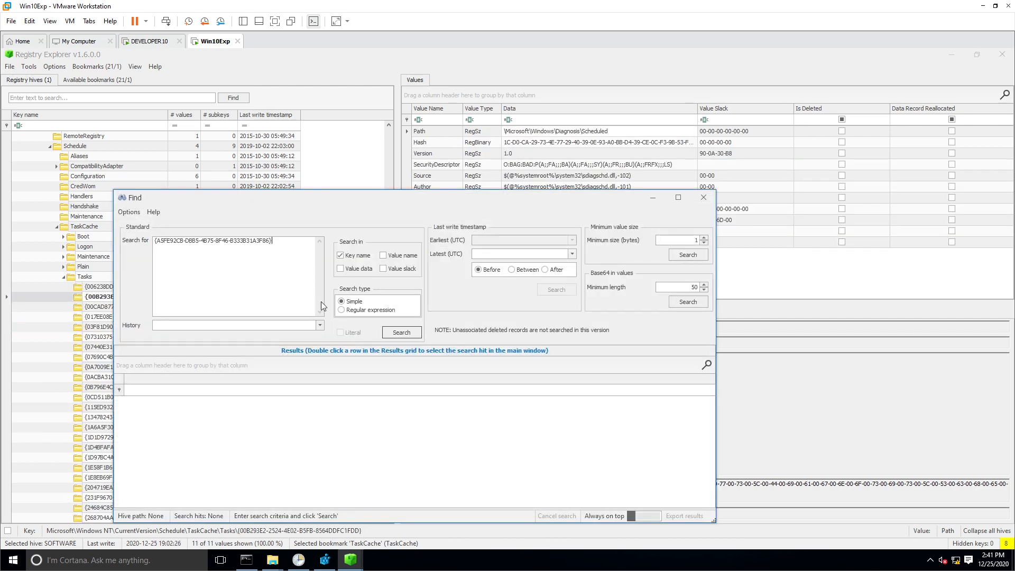
click(401, 332)
double_click(281, 414)
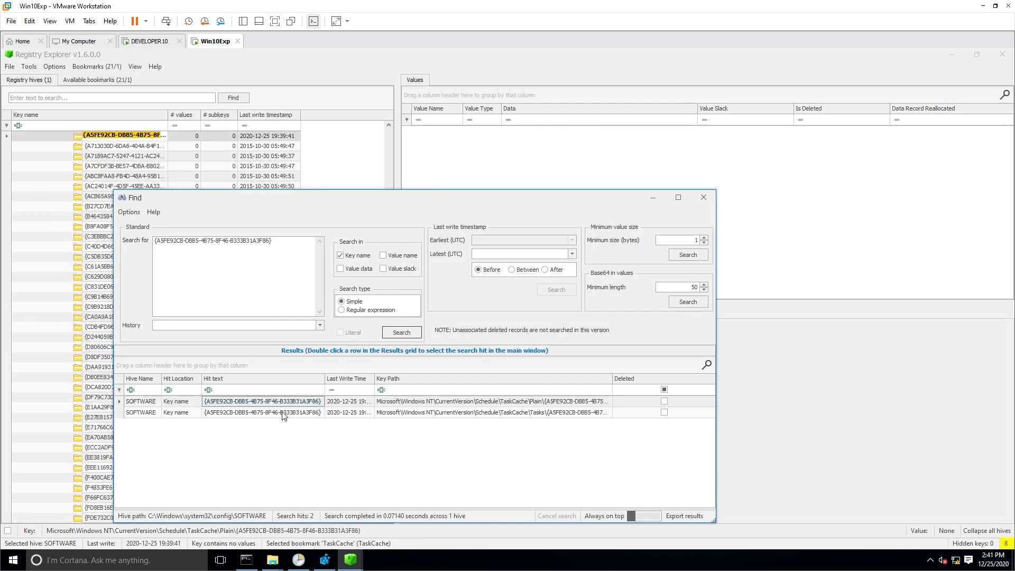
click(704, 197)
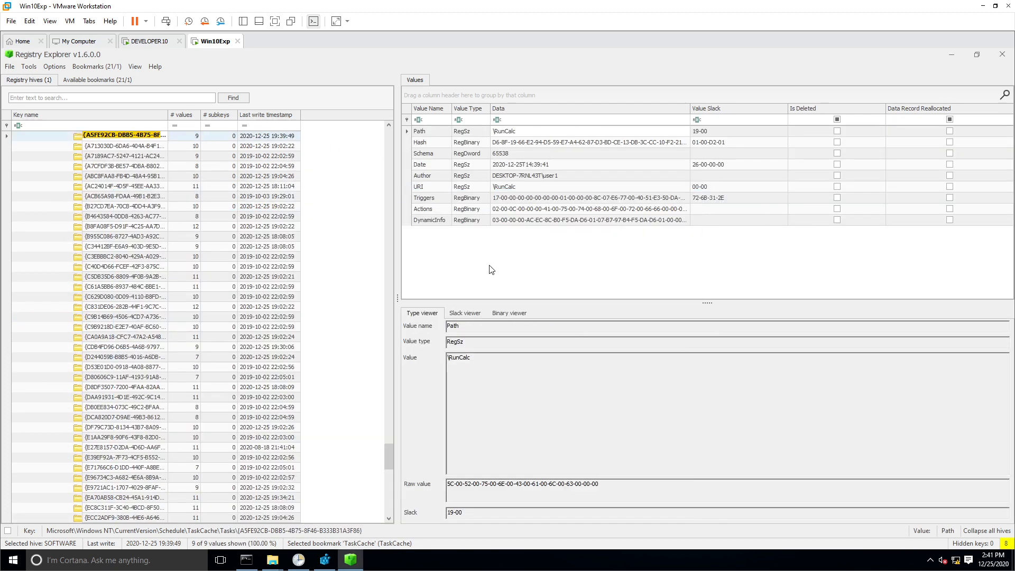
- Examine the Author, Hash, Schema, Date, URI and Triggers values of the RunCalc task key
click(554, 178)
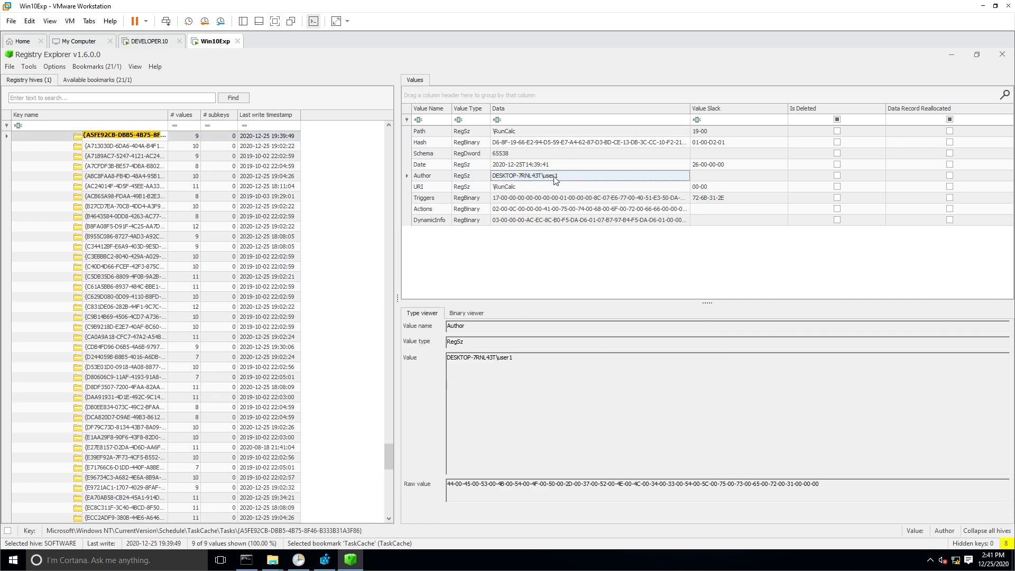
click(526, 145)
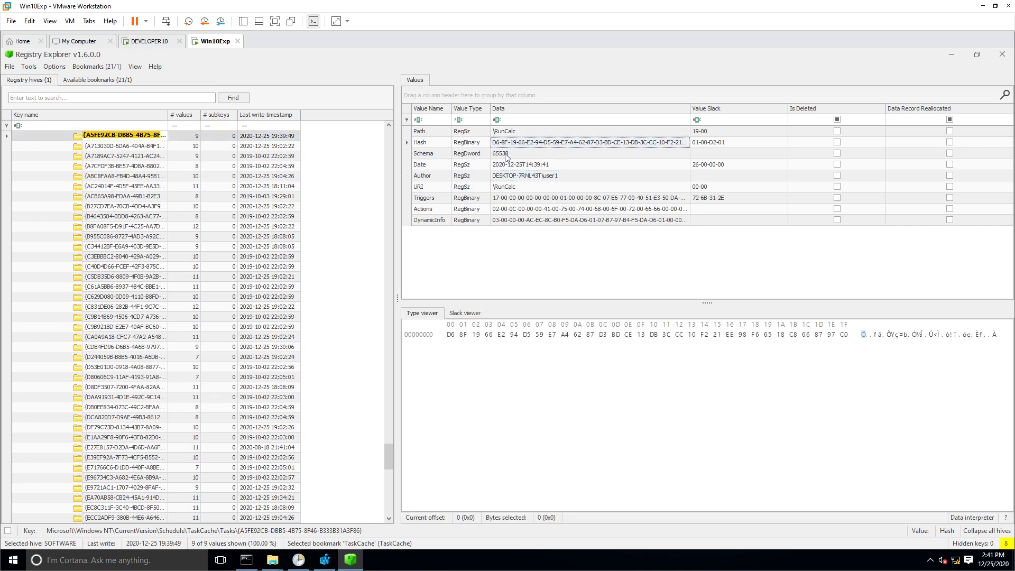
click(507, 154)
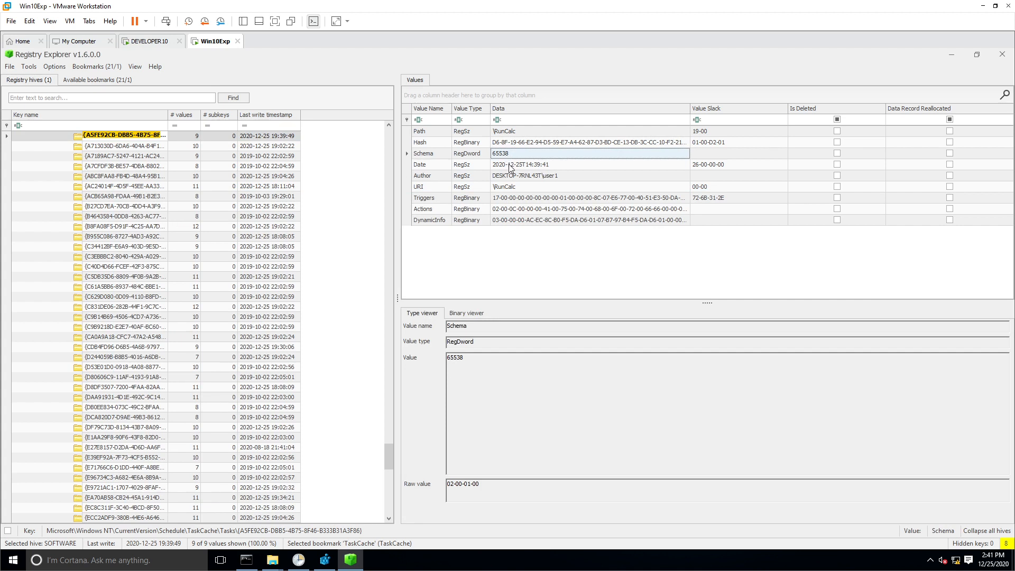
click(509, 164)
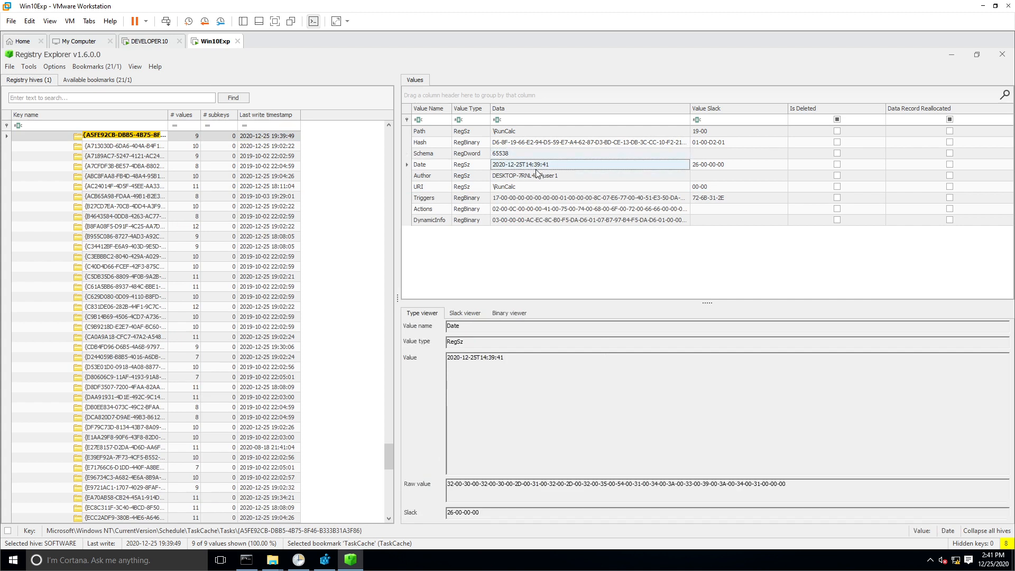
click(535, 176)
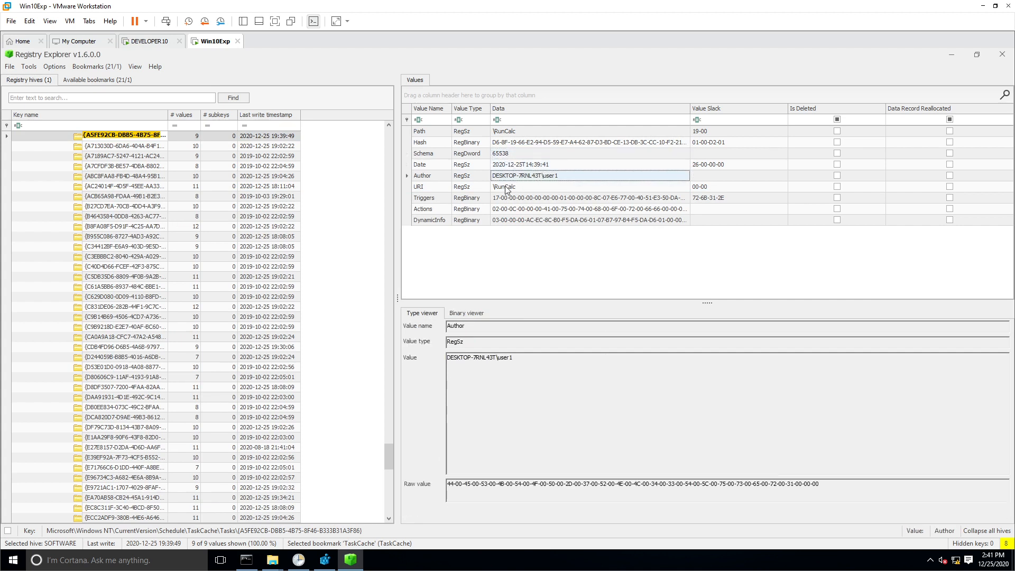
click(506, 188)
click(525, 199)
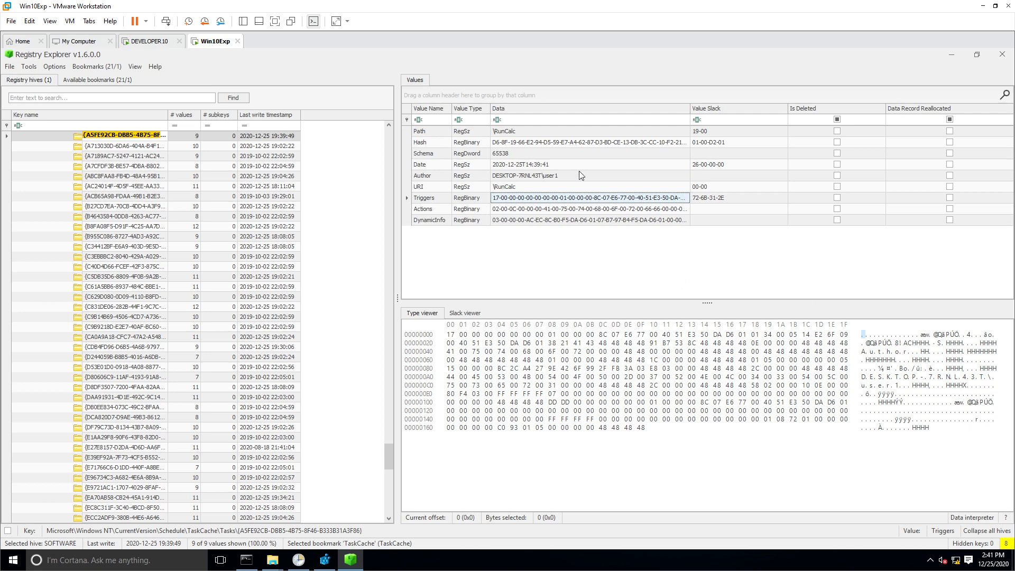
- Inspect the Actions value, highlighting the C:\Windows\System32\calc.exe path in its data, and view the DynamicInfo value
click(537, 210)
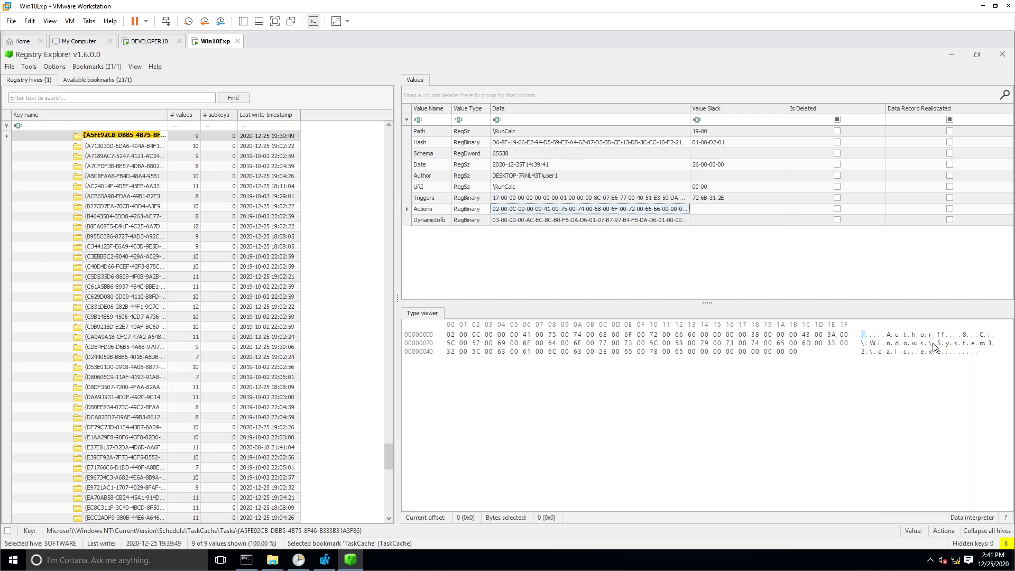
drag(980, 338, 944, 358)
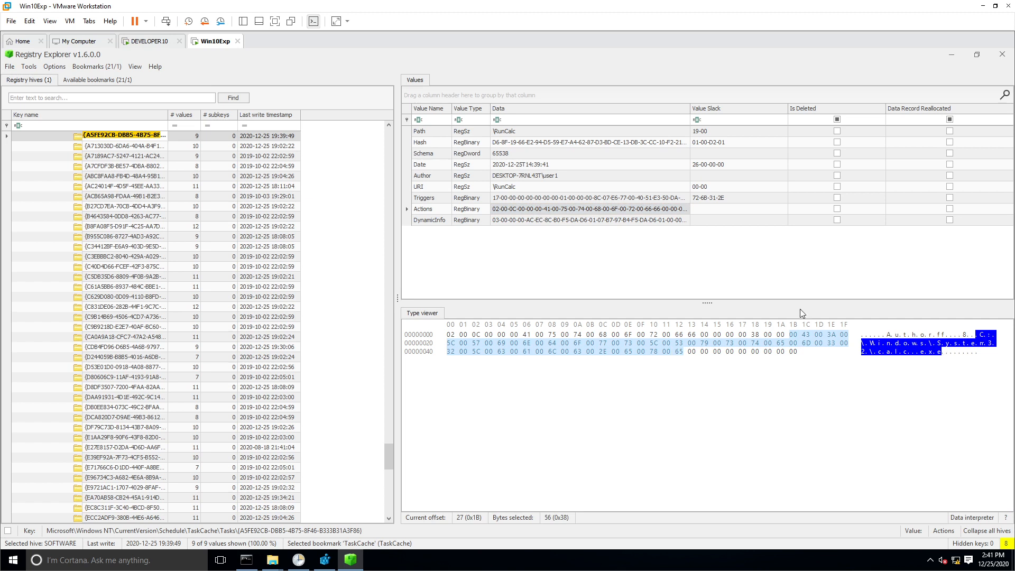
click(563, 223)
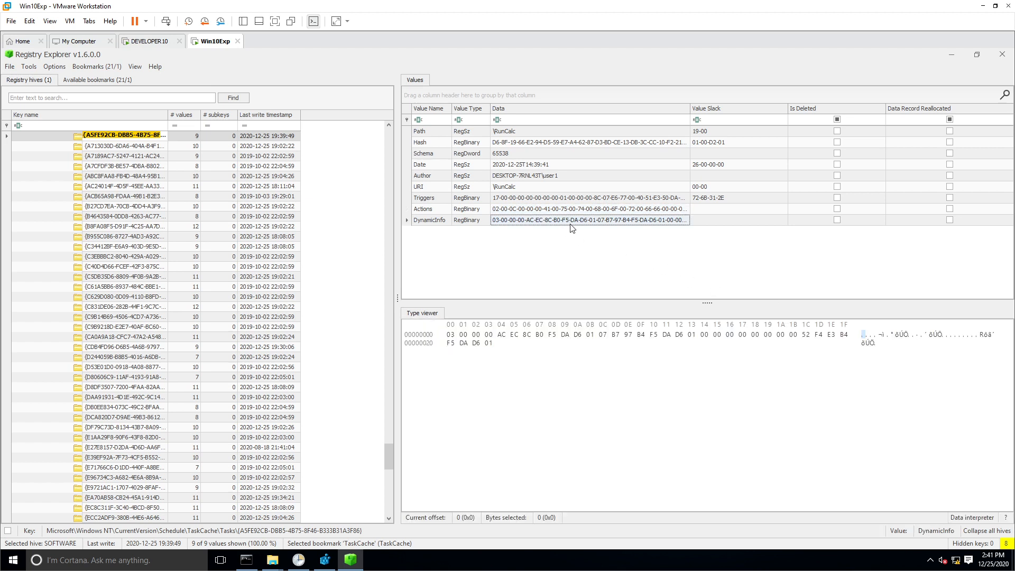
- Copy the Hash value's data into a new Notepad document and minimize Notepad
click(518, 143)
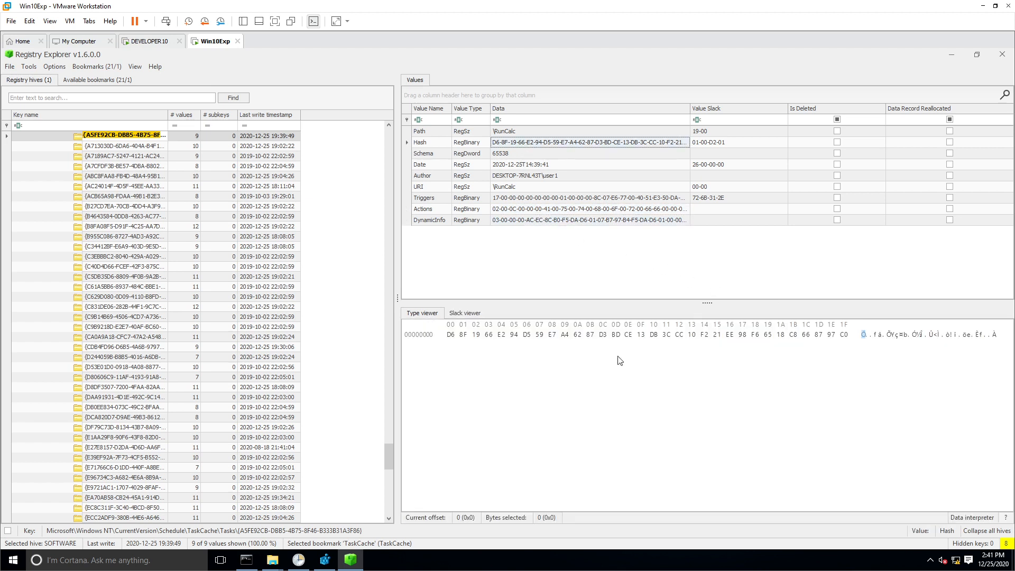
right_click(528, 144)
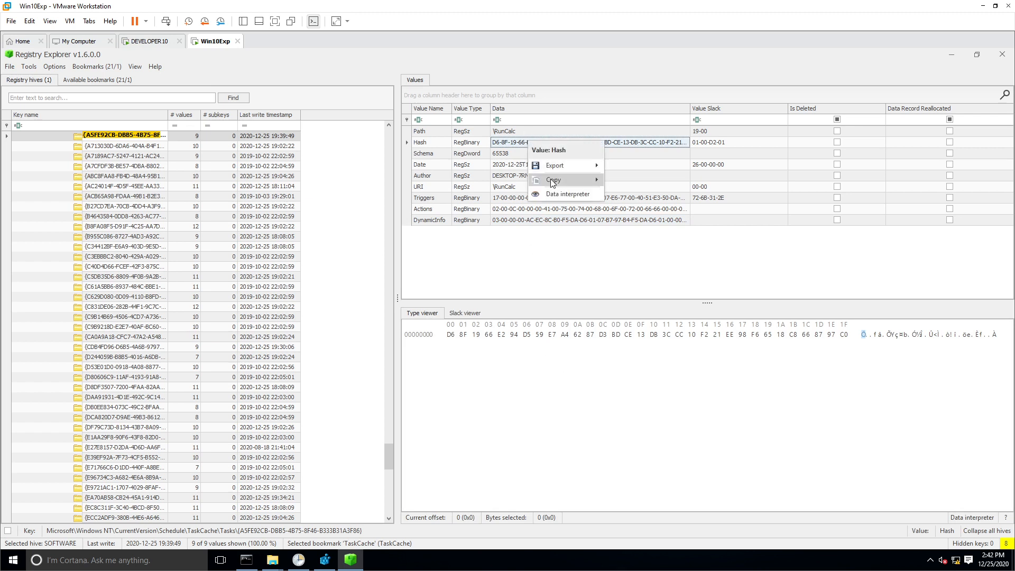
mouse_move(550, 179)
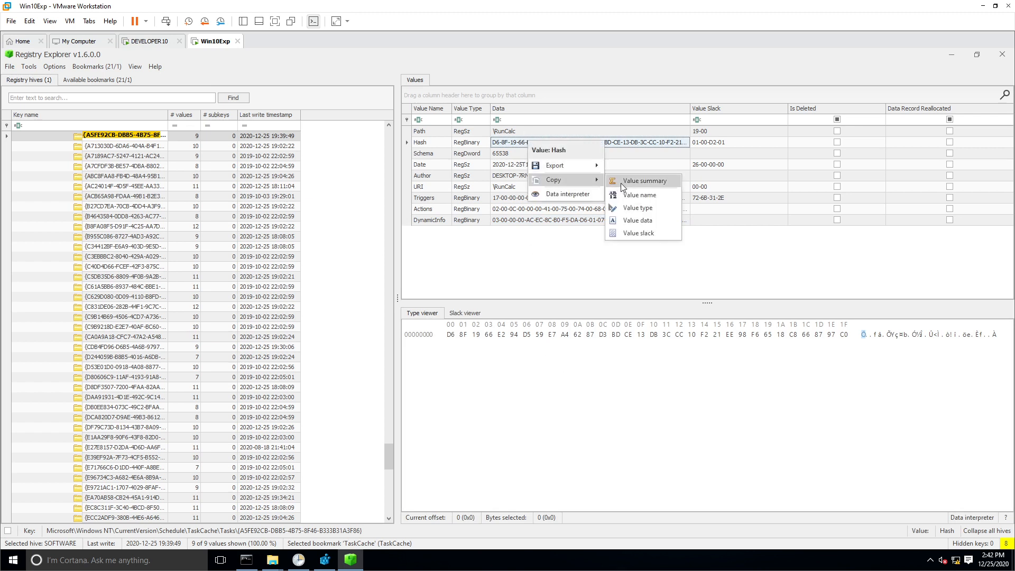
click(639, 219)
key(super)
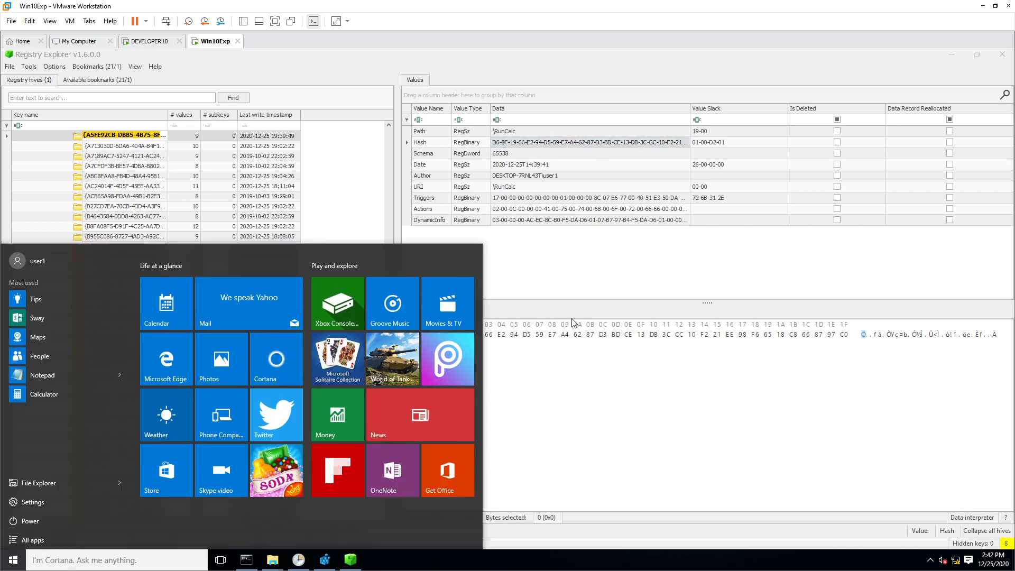
text(note)
key(Return)
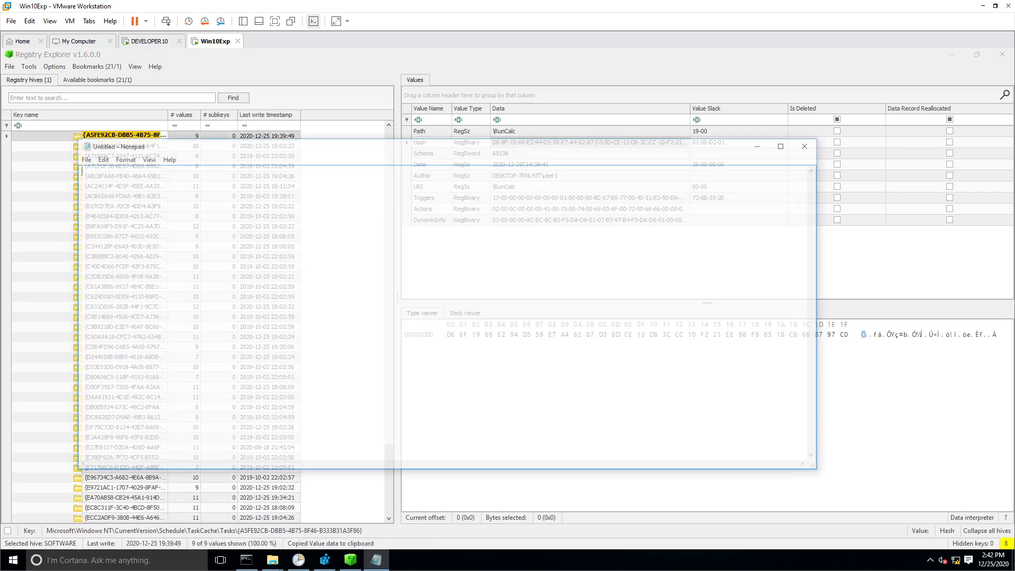
key(ctrl+v)
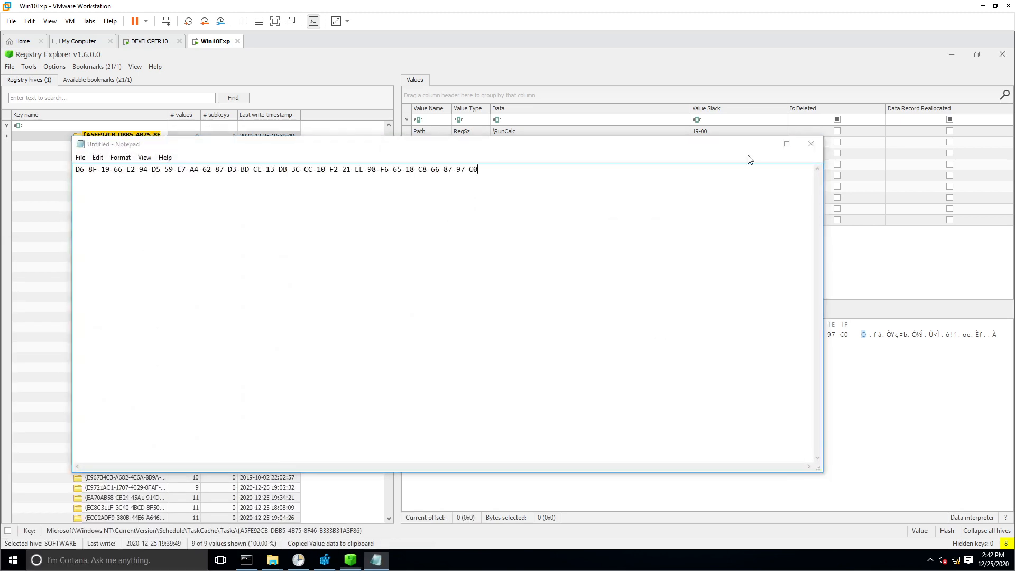
click(763, 144)
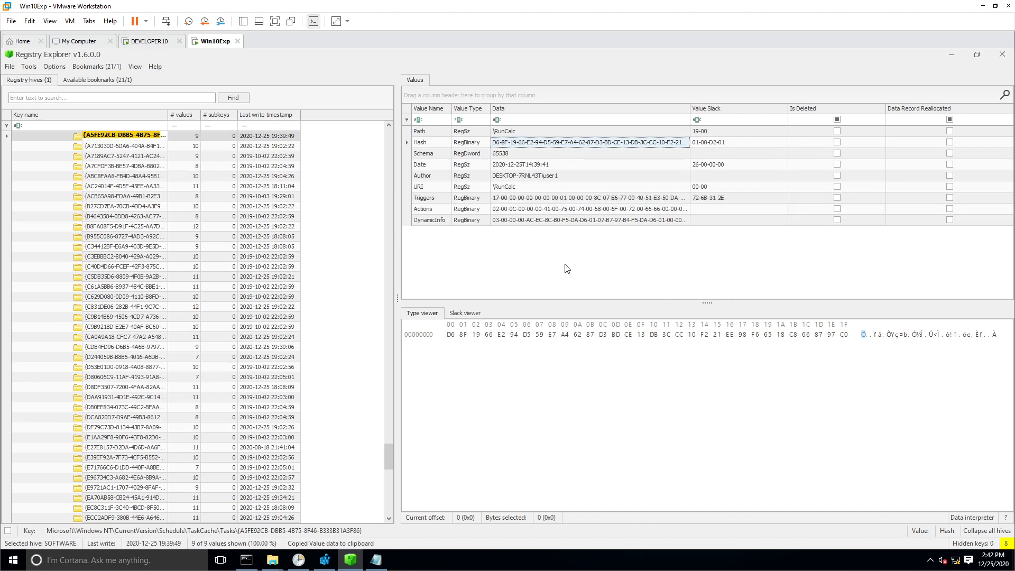
- Copy the Triggers value's data and paste it below the hash in Notepad, separated by blank lines
click(439, 199)
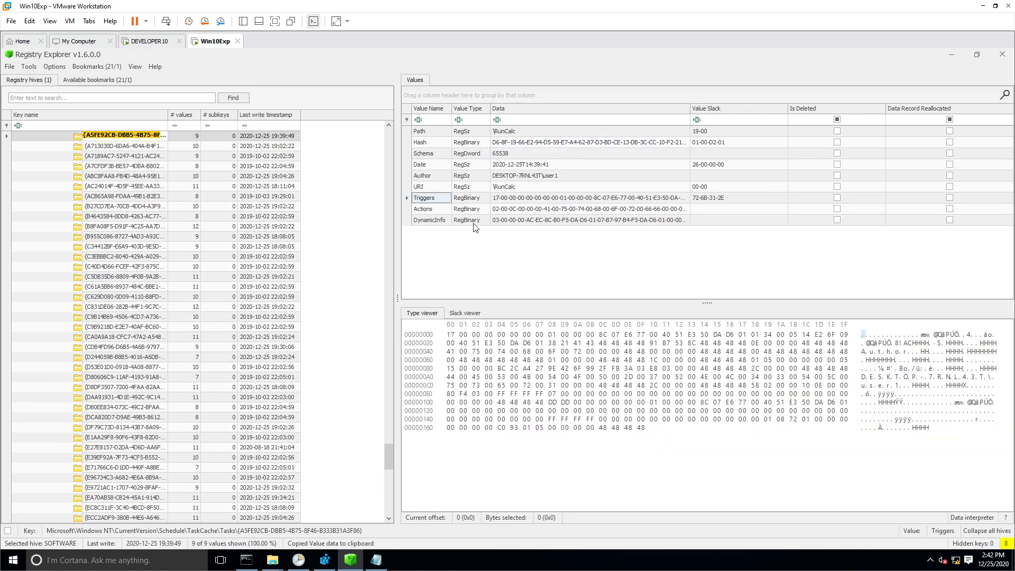
right_click(515, 201)
mouse_move(551, 240)
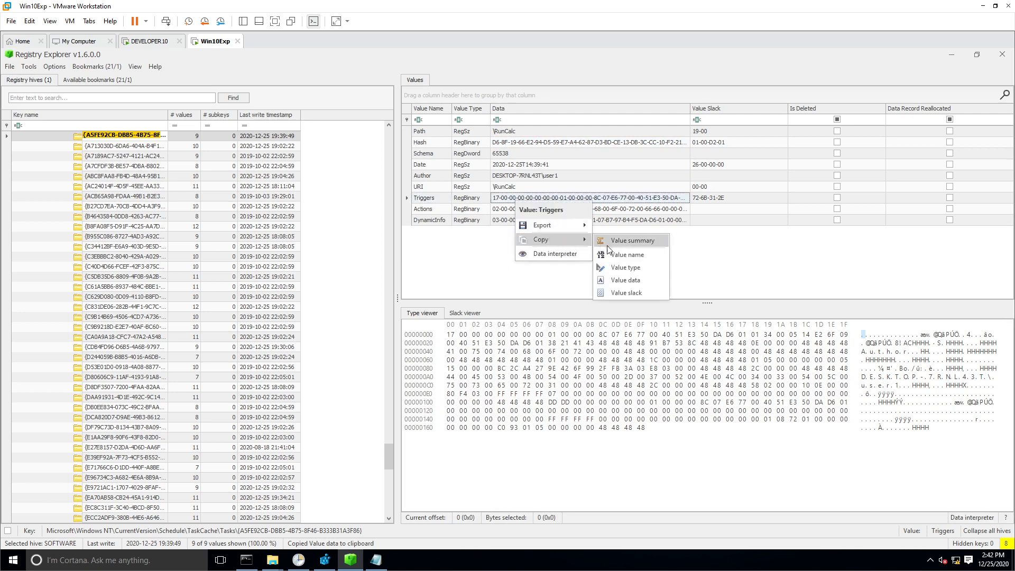
click(626, 280)
key(alt+Tab)
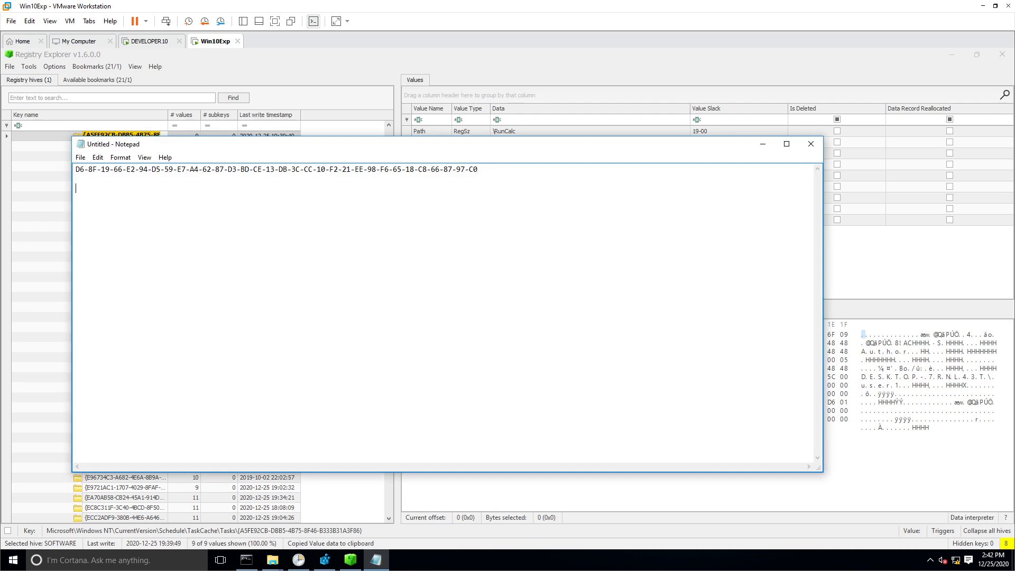
key(Return)
key(Return)
key(ctrl+v)
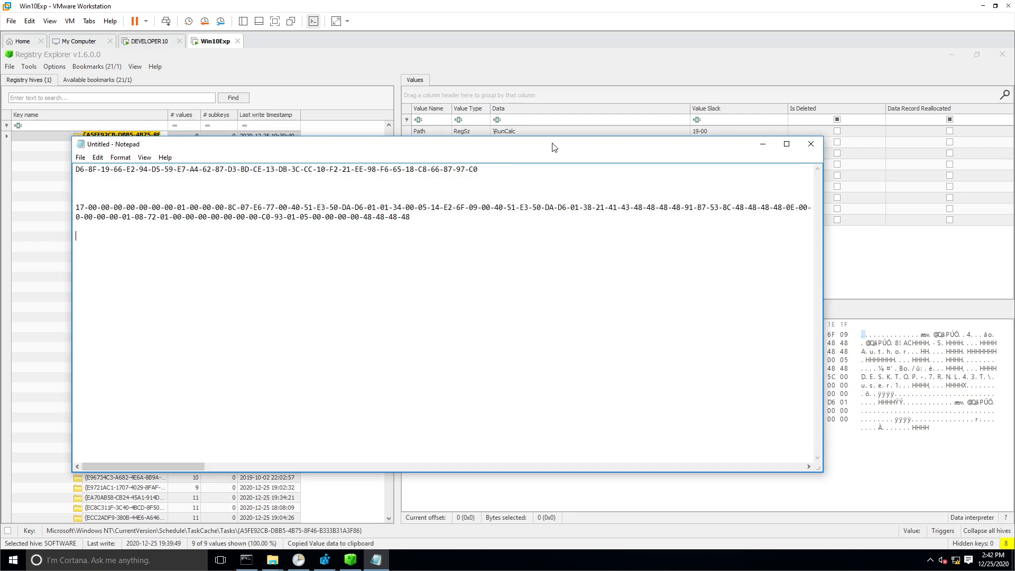
- Unload all hives in Registry Explorer and close the program
click(545, 68)
drag(385, 447, 389, 128)
right_click(89, 135)
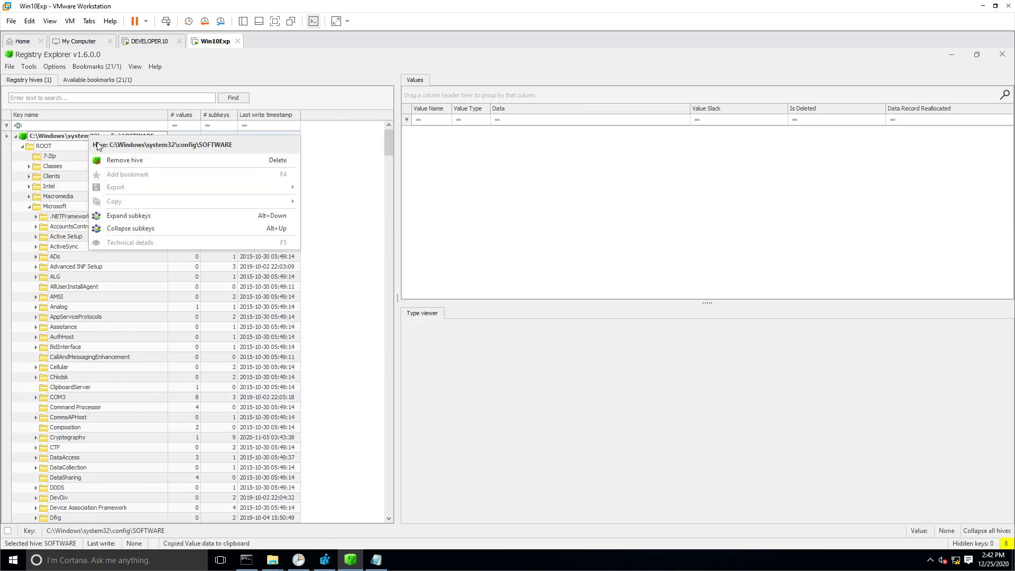
click(10, 66)
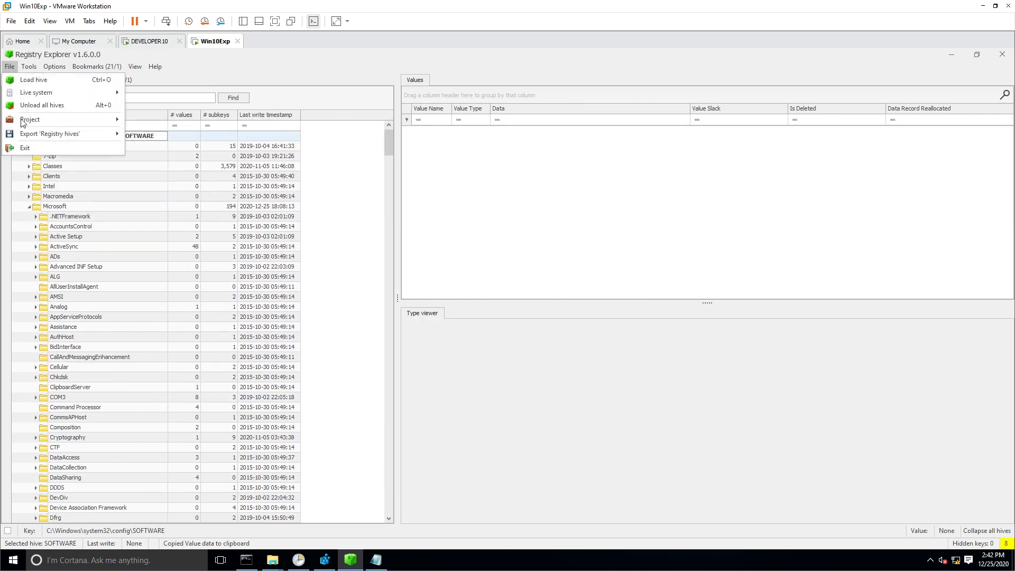
click(38, 104)
click(485, 324)
click(1002, 55)
click(484, 324)
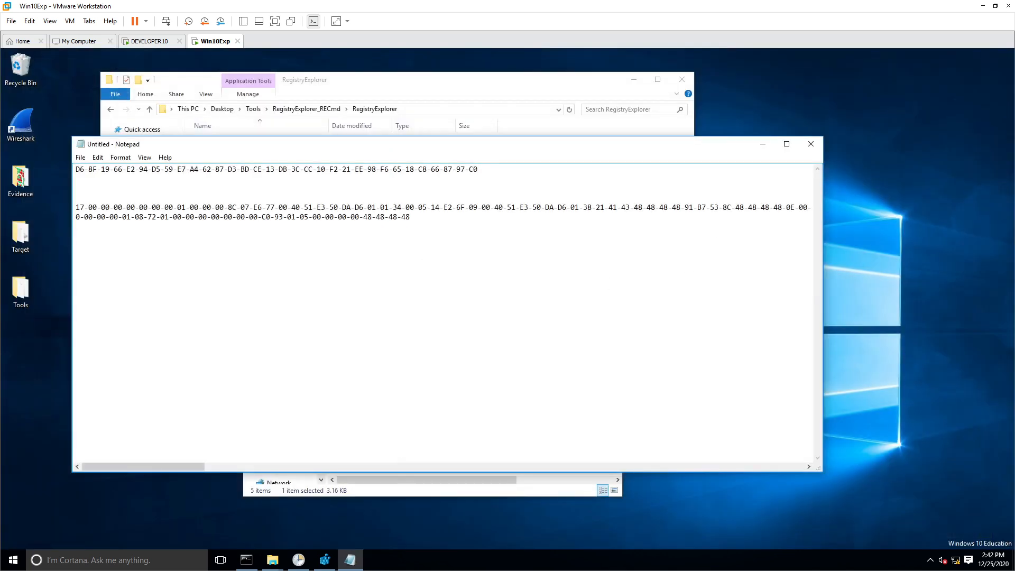
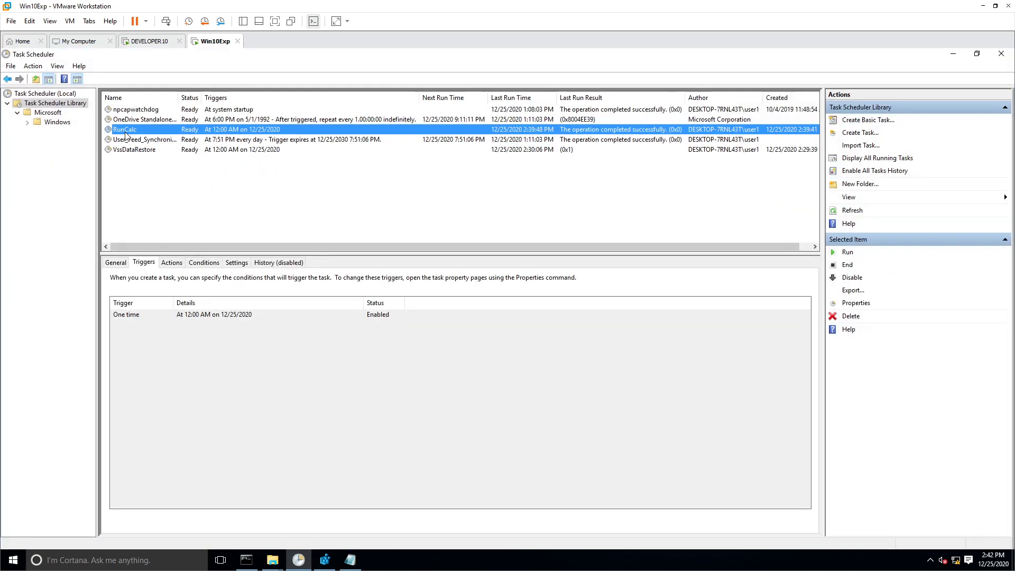
- Open the RunCalc task's one-time trigger for editing in Task Scheduler
double_click(129, 130)
click(136, 159)
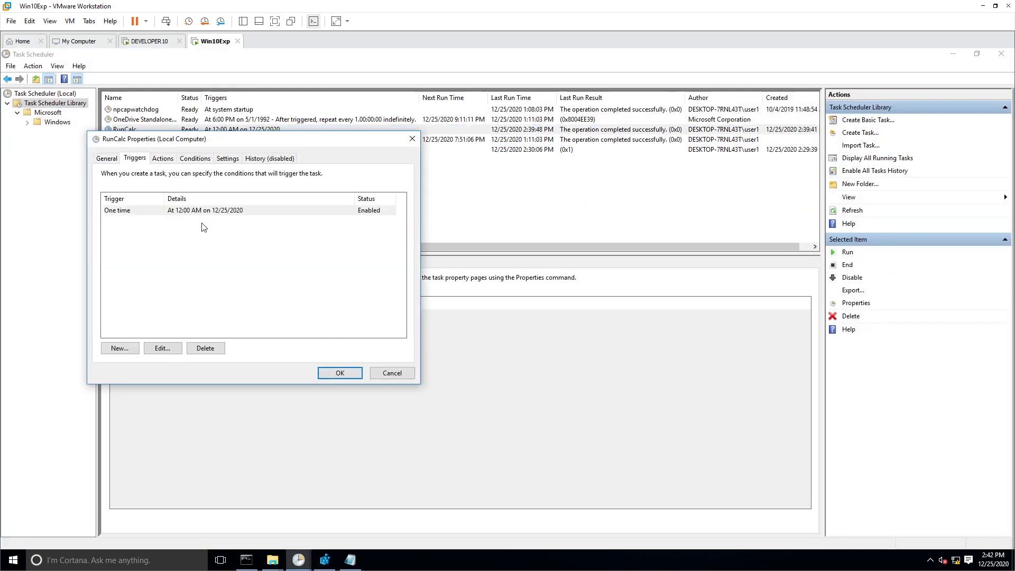
click(166, 352)
- Try the On idle start condition for the RunCalc trigger and return it to On a schedule
click(465, 191)
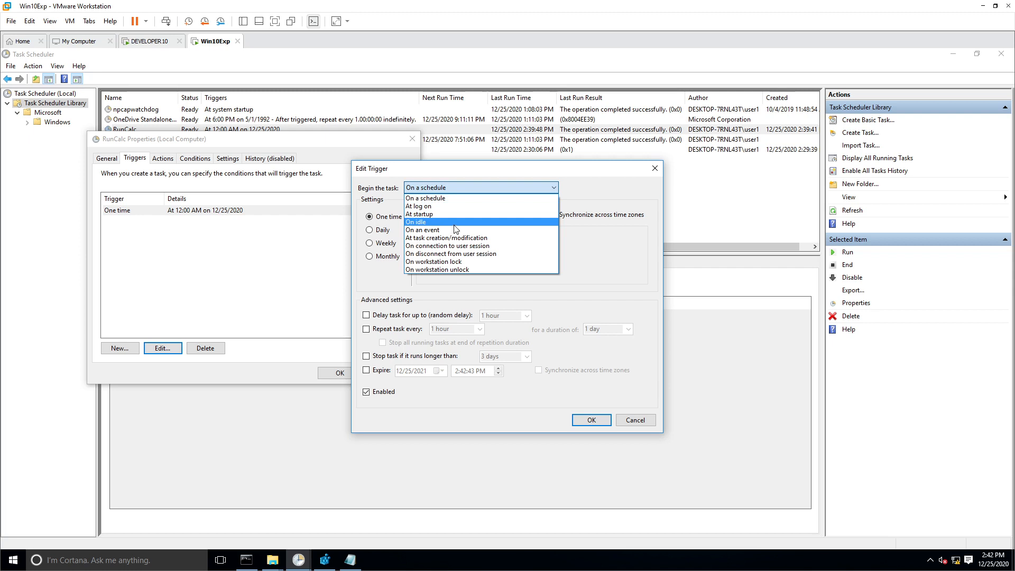
click(418, 222)
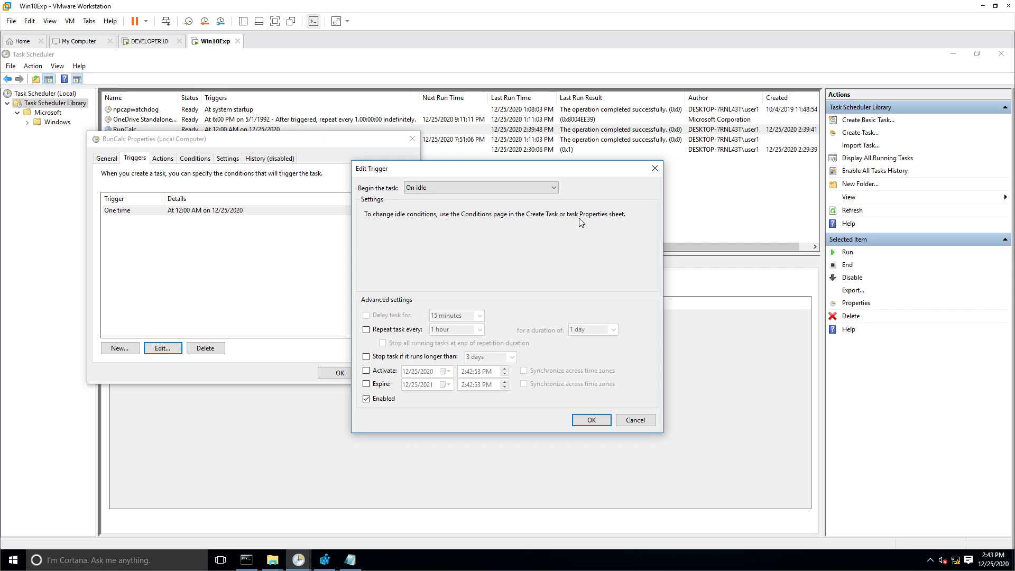
click(460, 188)
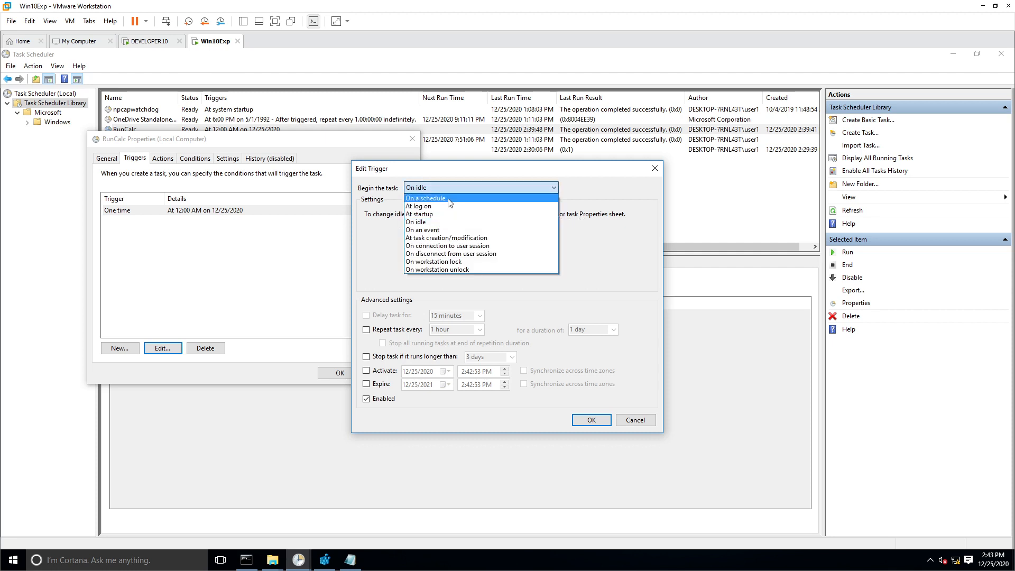
click(448, 199)
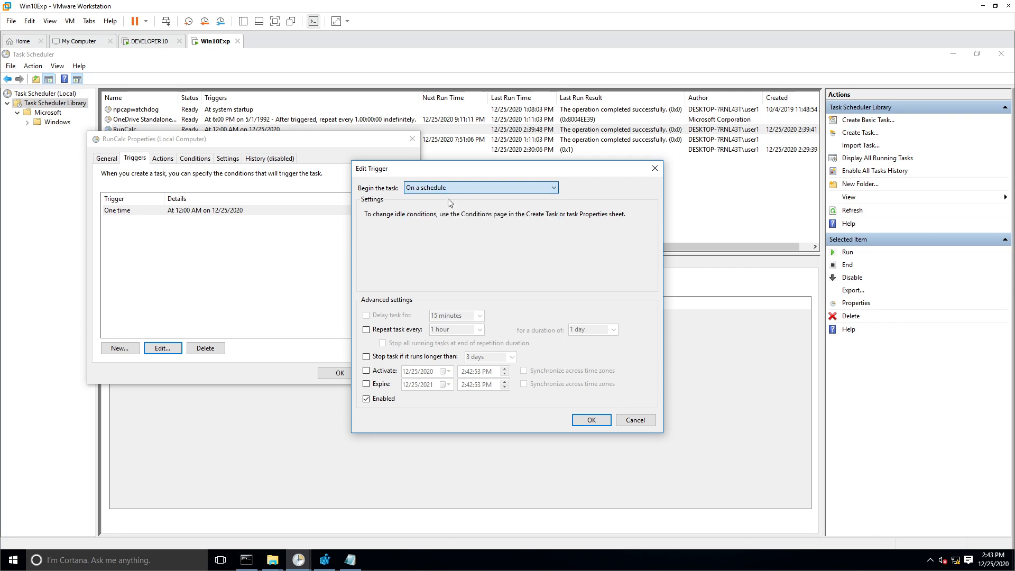
- Set the RunCalc trigger to run daily, repeating every 5 minutes for a duration of 1 day, and save it
click(400, 331)
click(480, 331)
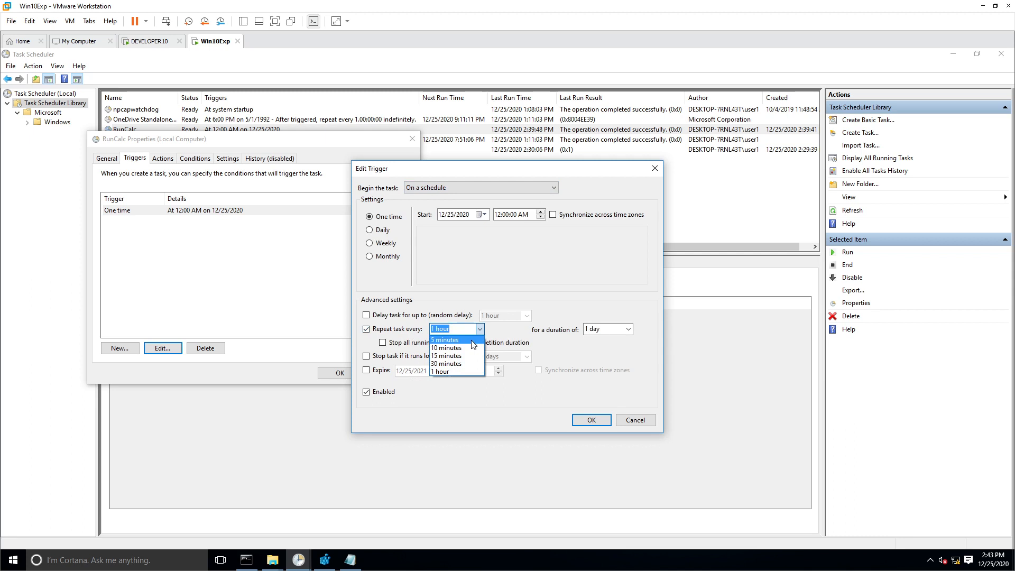
click(472, 341)
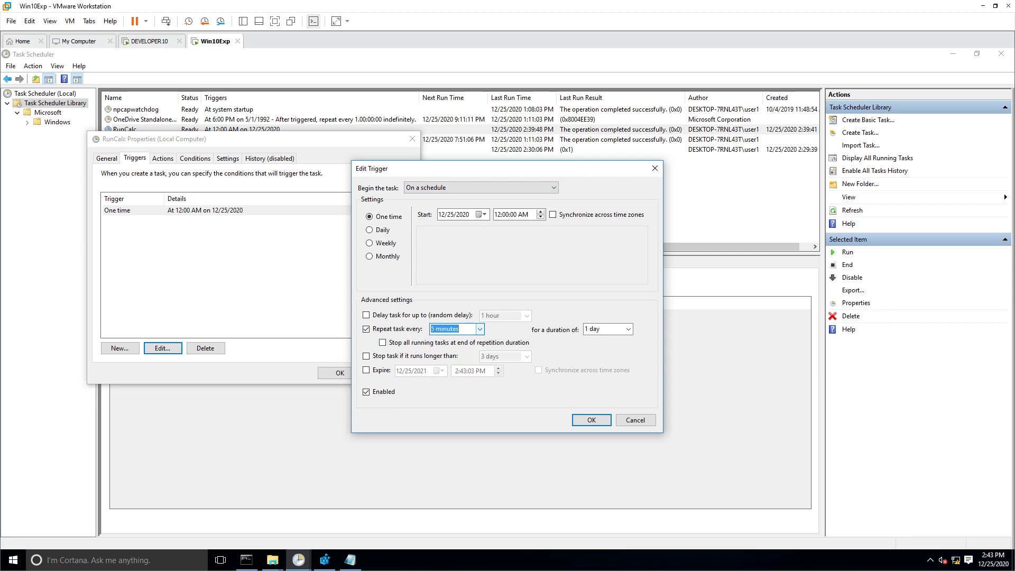
click(380, 230)
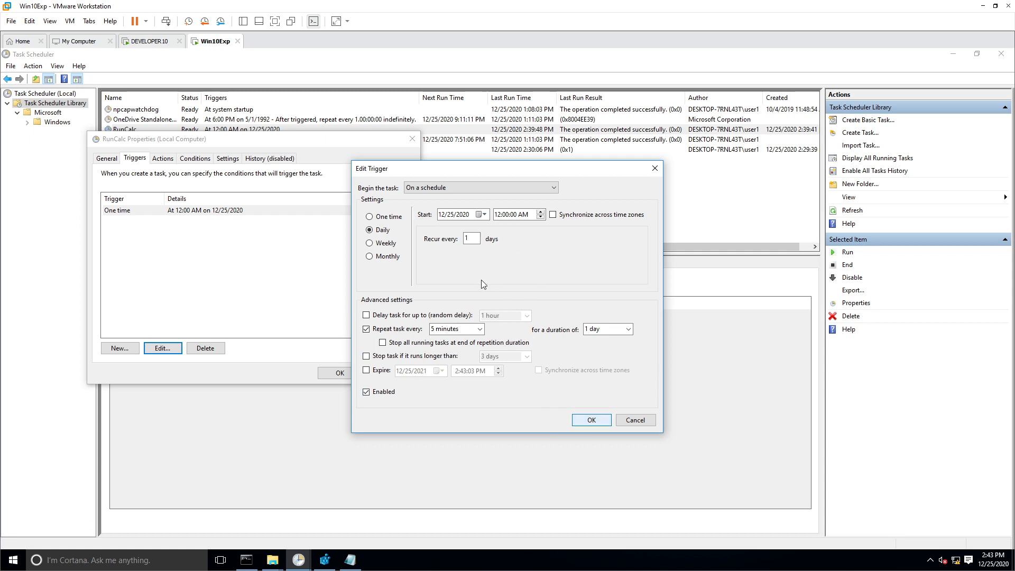
click(590, 420)
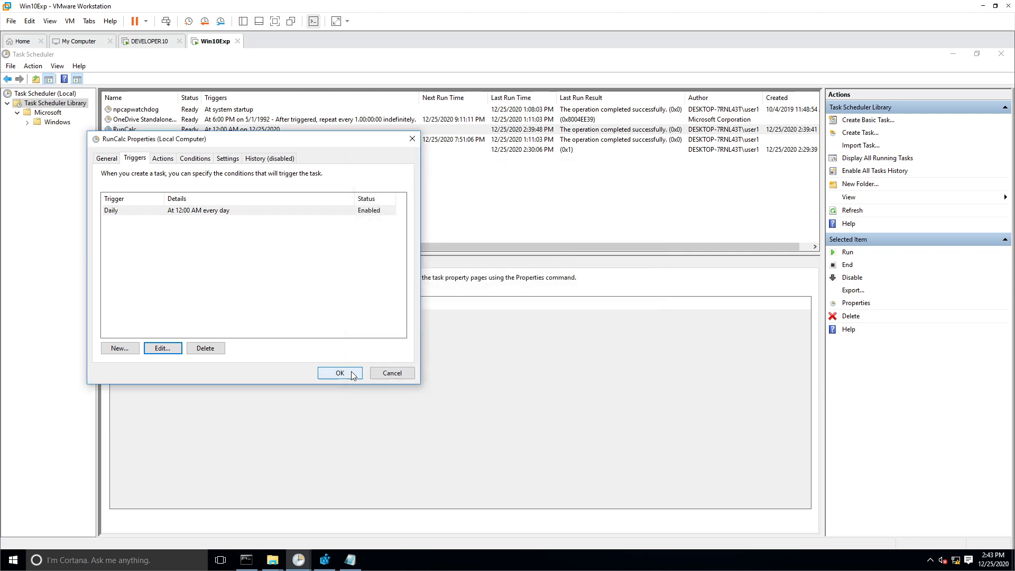
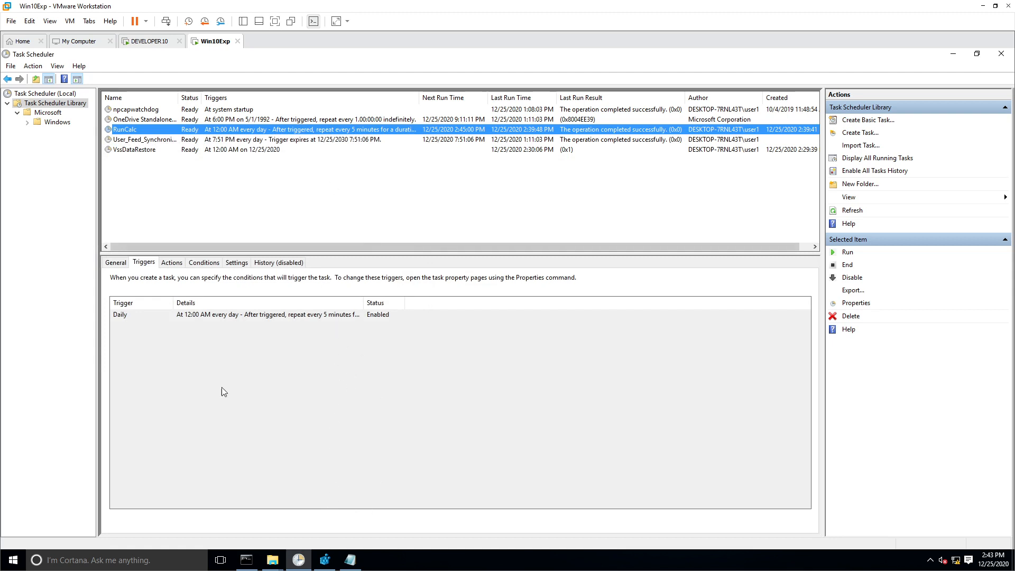
- Switch to the RegistryExplorer folder and run RegistryExplorer.exe as administrator
click(308, 554)
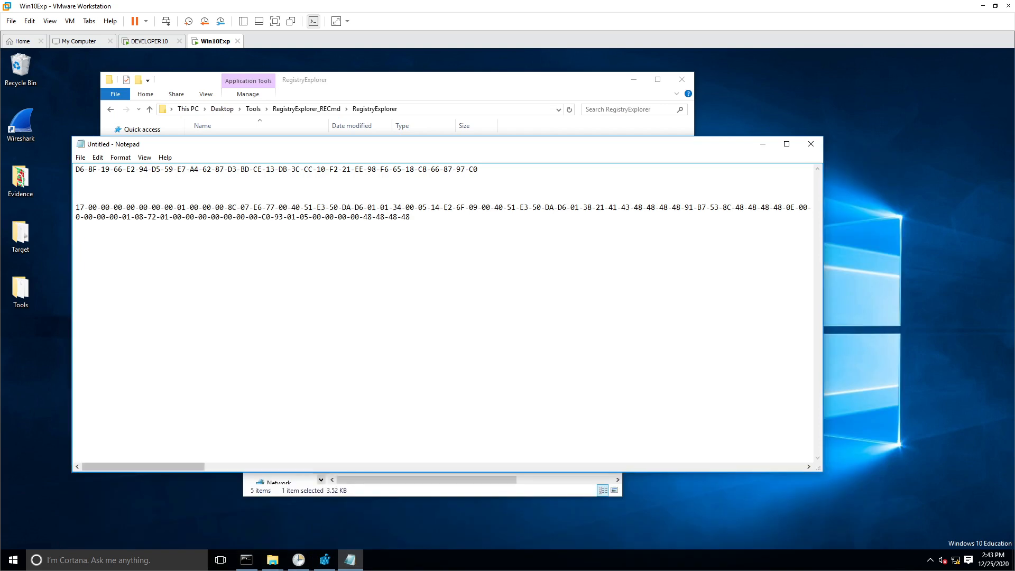
click(414, 92)
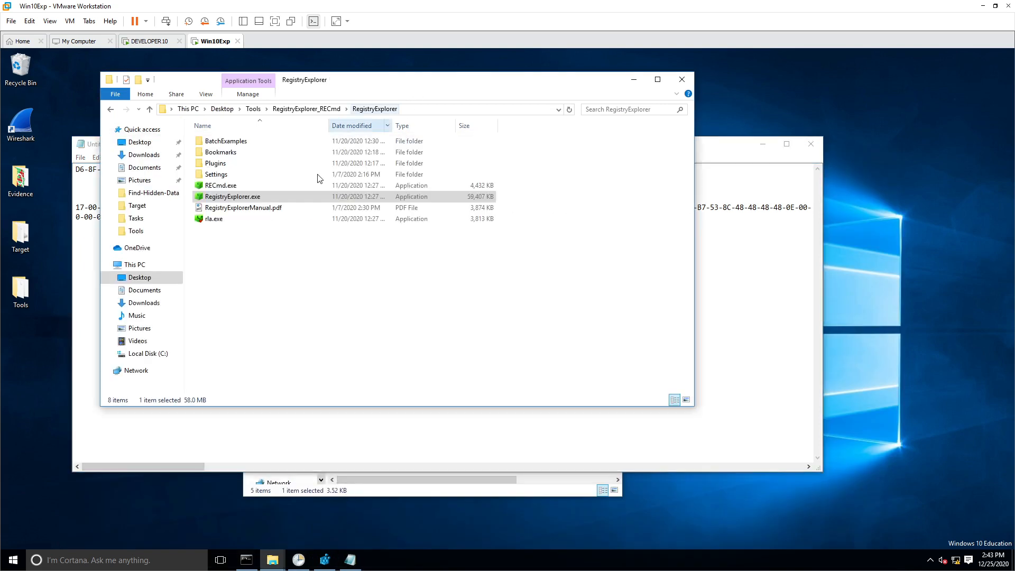
right_click(250, 201)
click(278, 229)
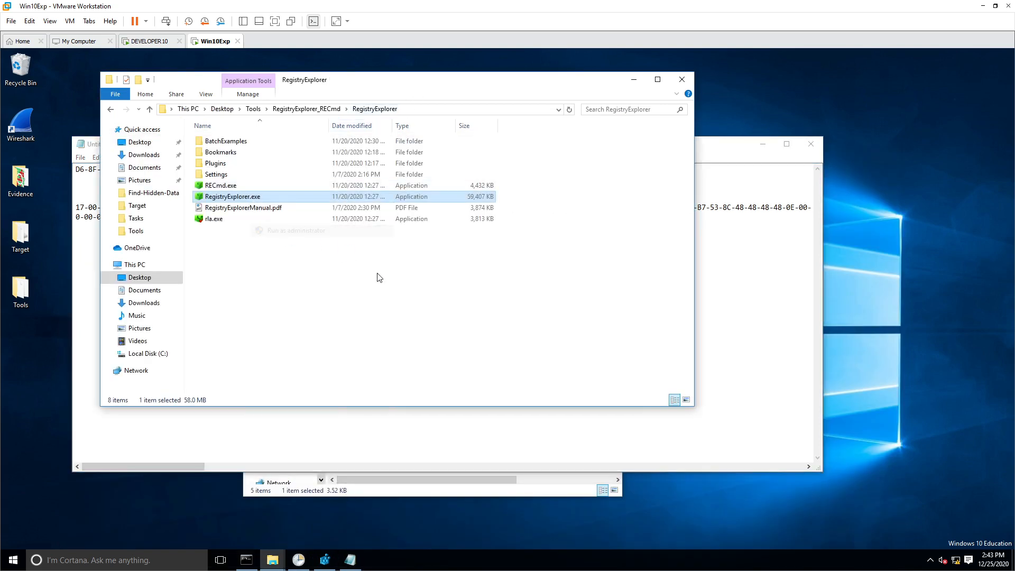
click(554, 325)
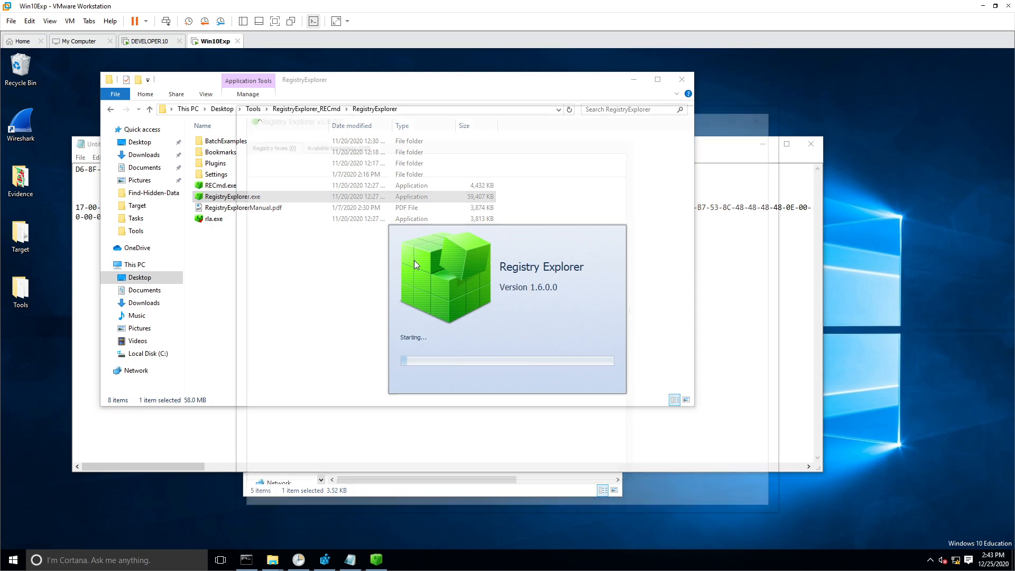
- Load the live system's SOFTWARE hive in Registry Explorer and maximize the window
click(246, 129)
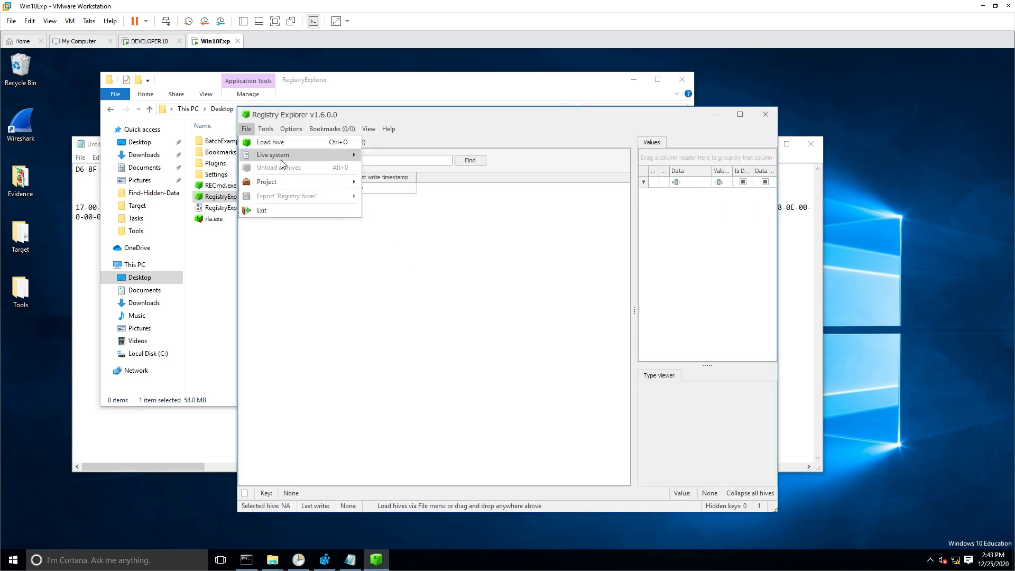
mouse_move(296, 155)
click(394, 208)
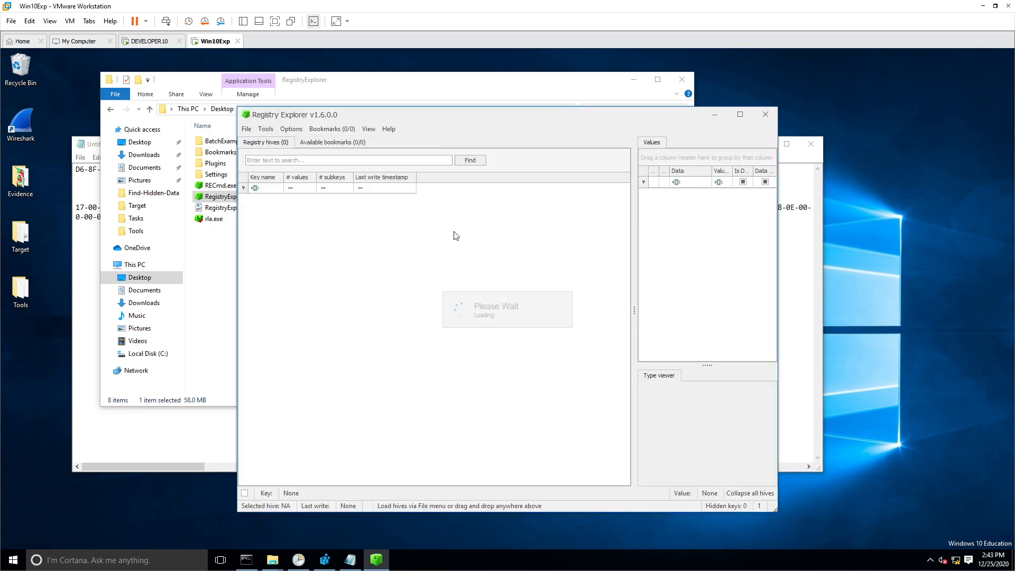
double_click(498, 114)
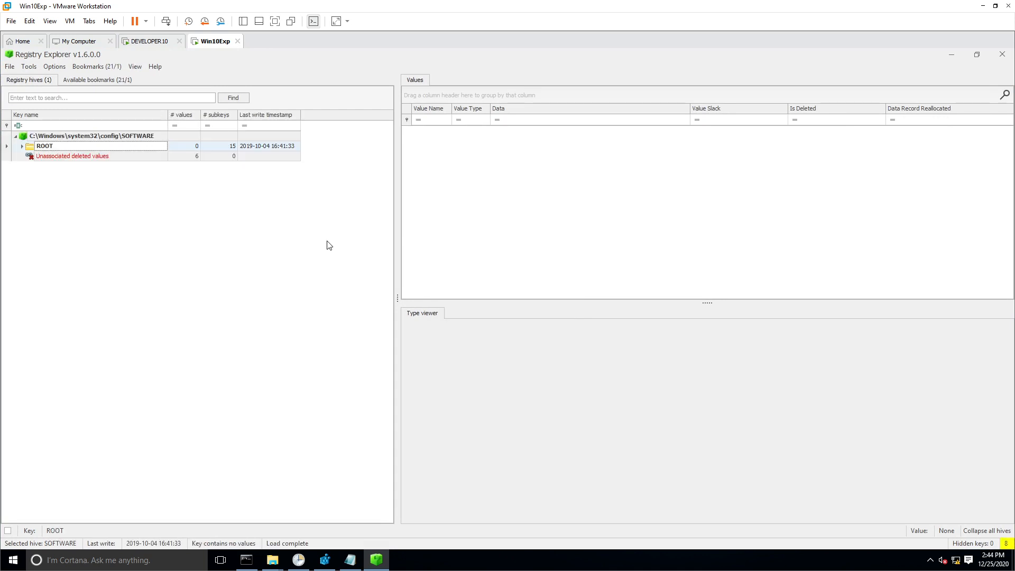
- Go to the TaskCache bookmark, expand its Tree key and select the RunCalc subkey
click(101, 68)
mouse_move(108, 91)
click(227, 92)
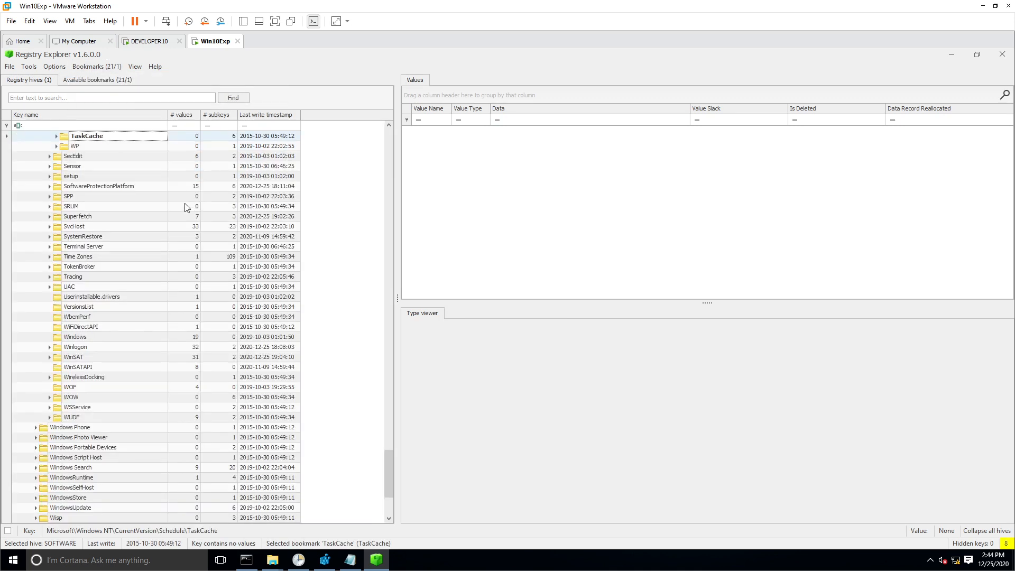
click(56, 137)
click(64, 196)
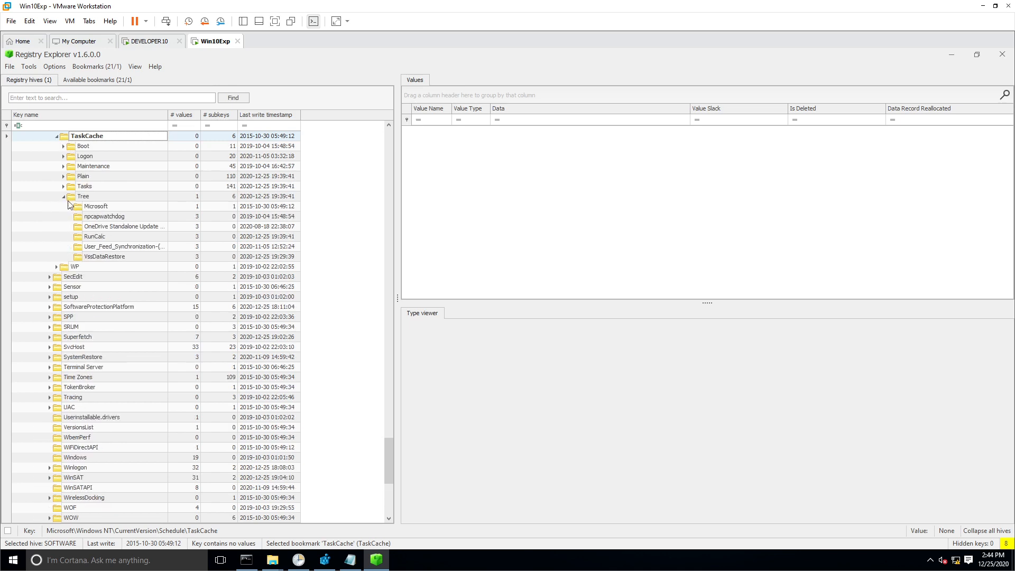
click(100, 237)
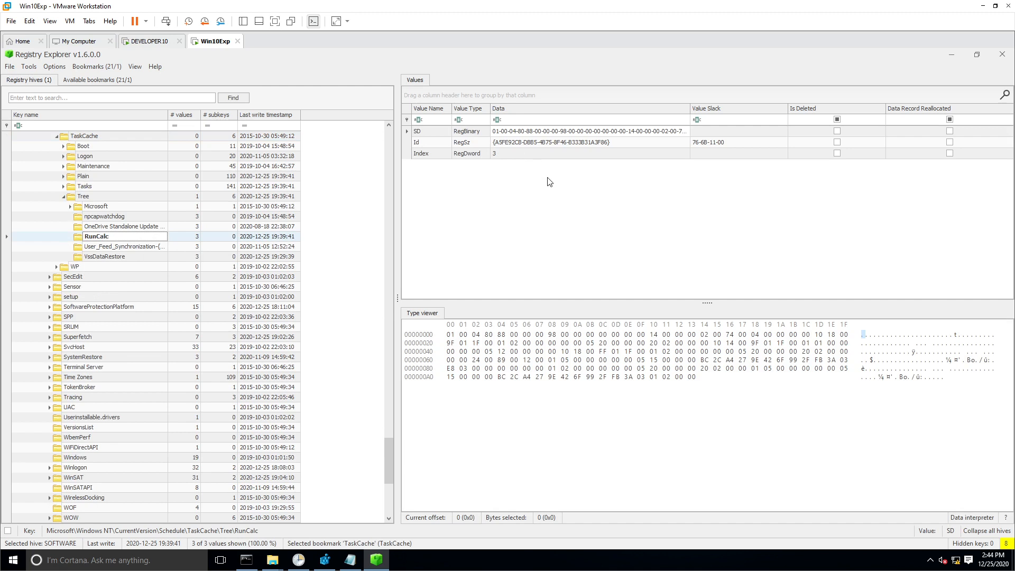
- Copy the task GUID from the Id value of the RunCalc key
click(485, 144)
click(472, 354)
key(ctrl+c)
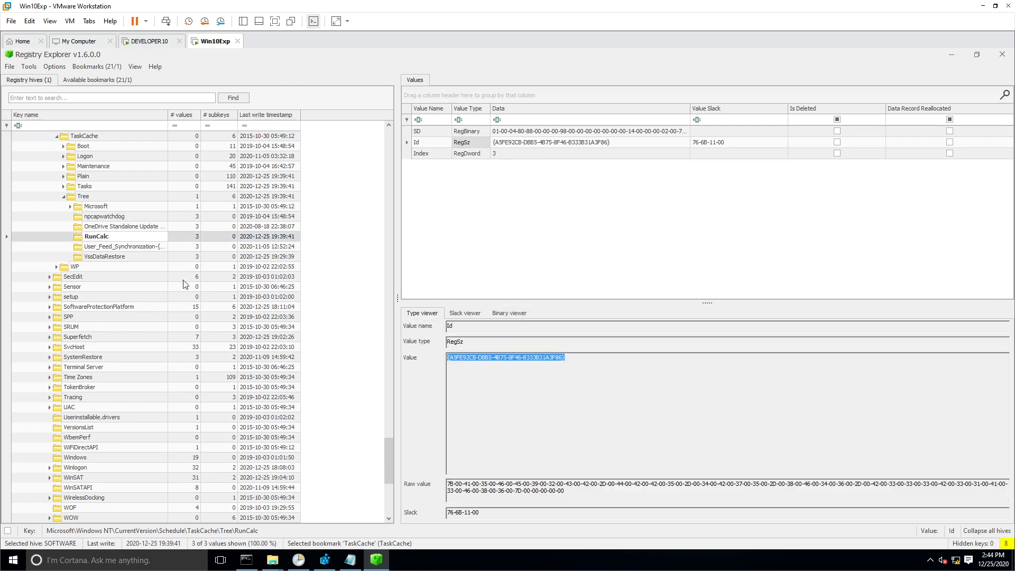
- Search key names for the copied GUID and go to the matching key under TaskCache\Tasks, closing the search window
click(83, 188)
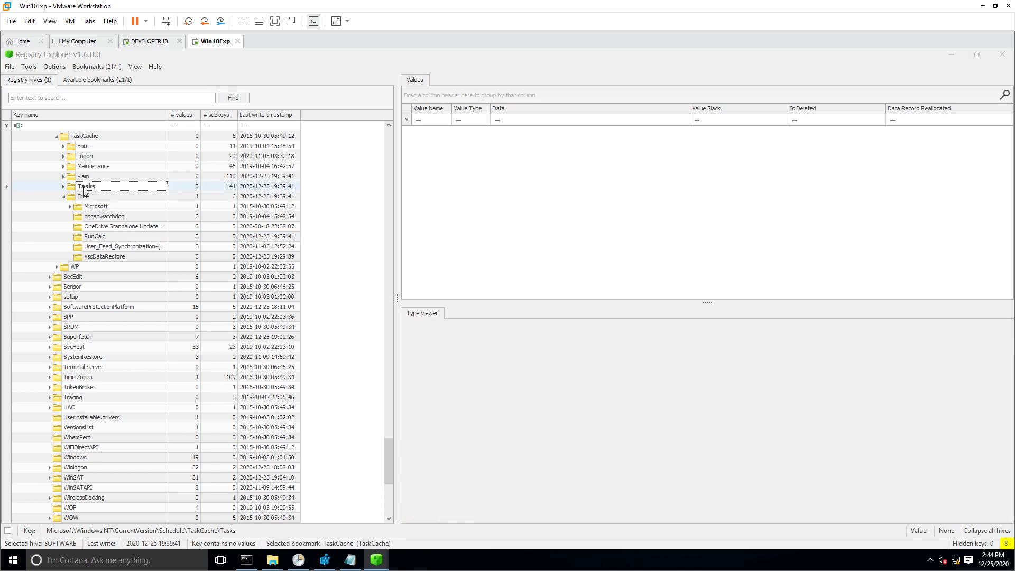
key(ctrl+f)
key(ctrl+v)
click(391, 333)
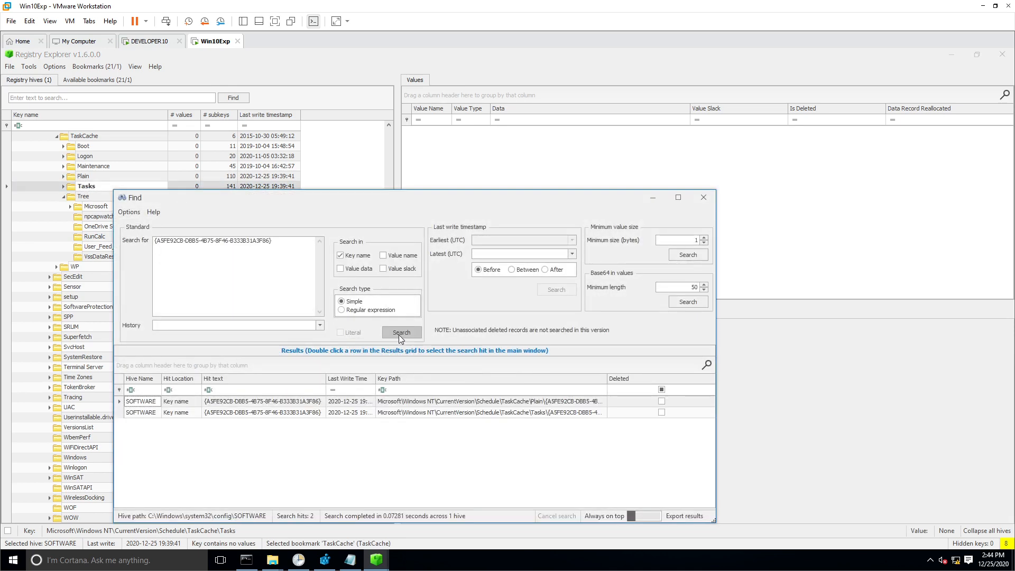
click(153, 413)
double_click(154, 413)
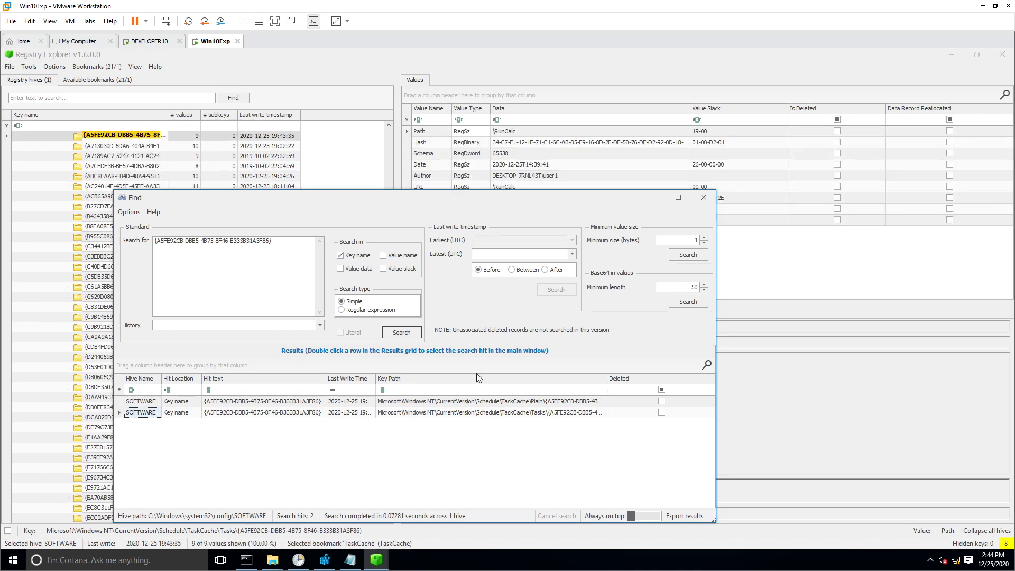
click(703, 197)
- Copy the Hash value's data and paste it directly below the earlier hash in Notepad
click(433, 151)
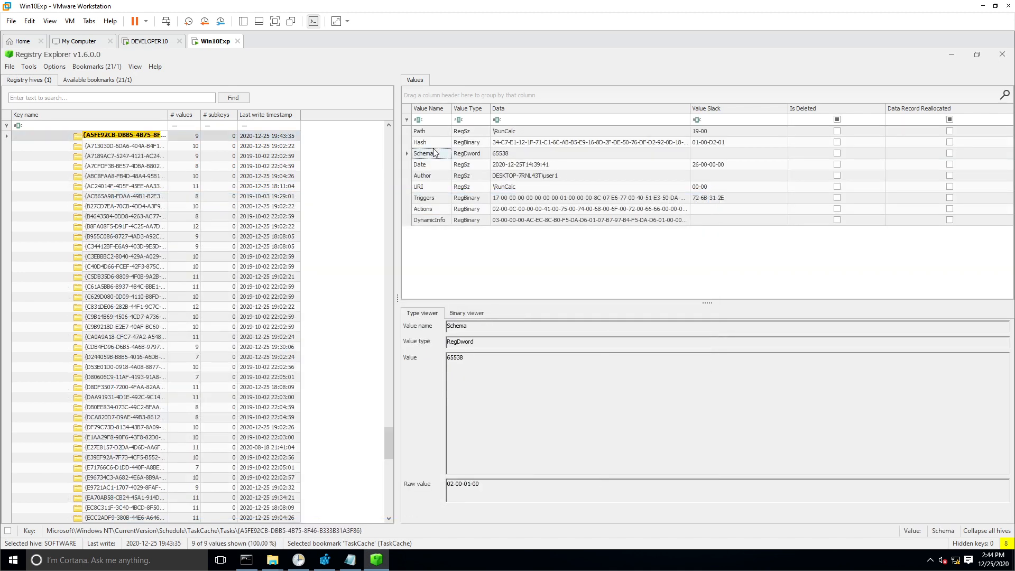
click(433, 142)
right_click(539, 147)
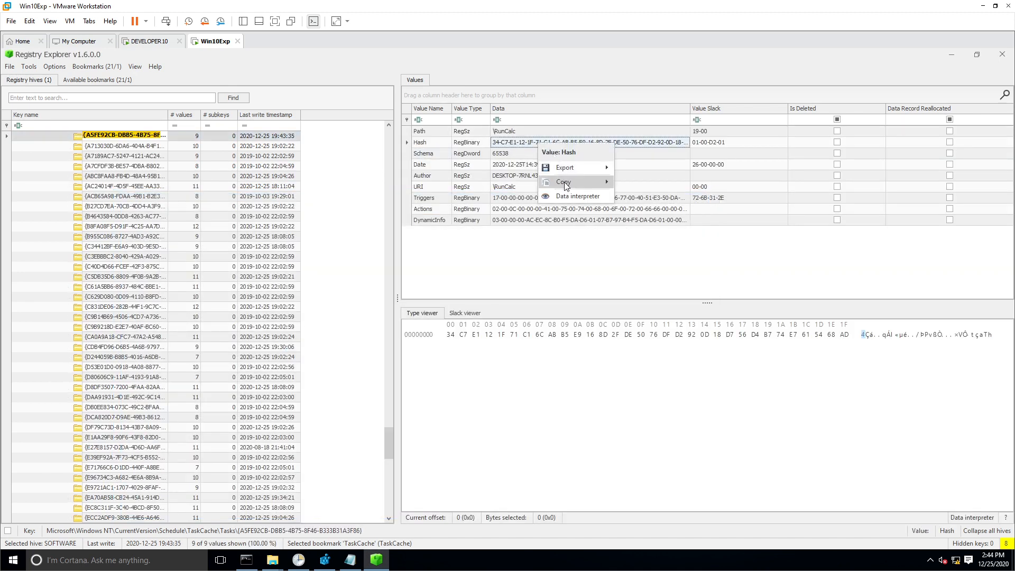
mouse_move(571, 181)
click(651, 224)
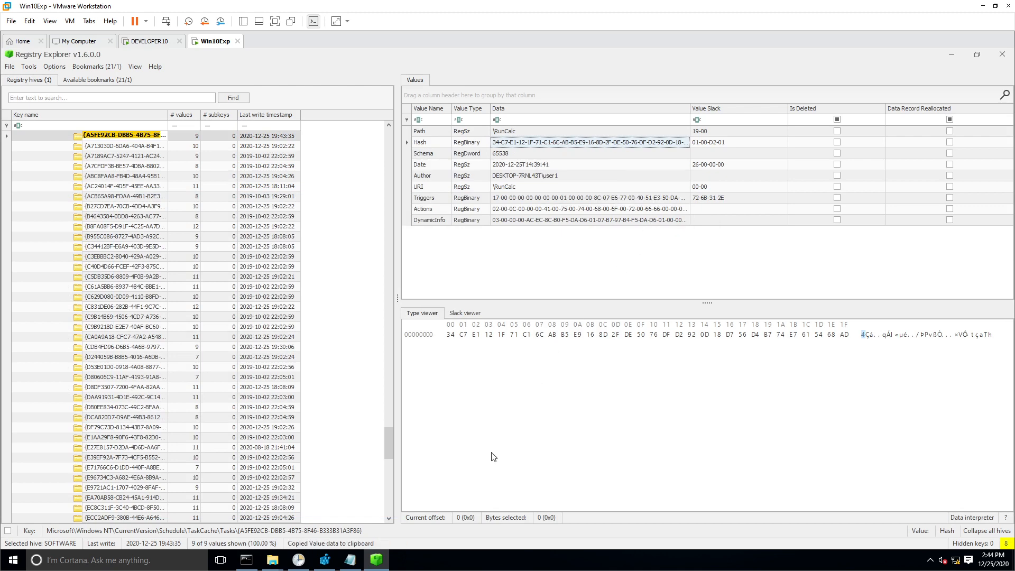
click(350, 559)
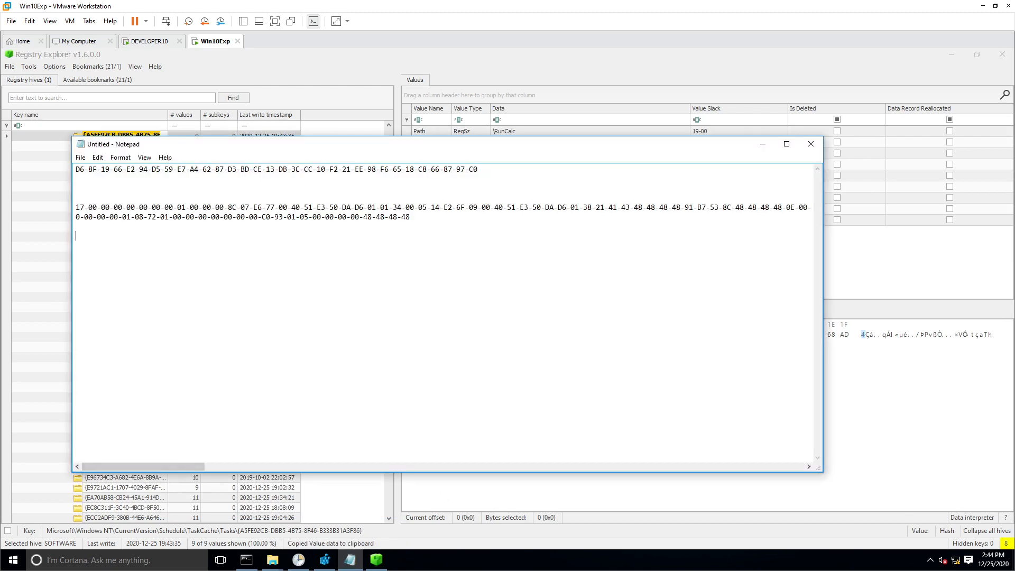
key(Up)
key(ctrl+v)
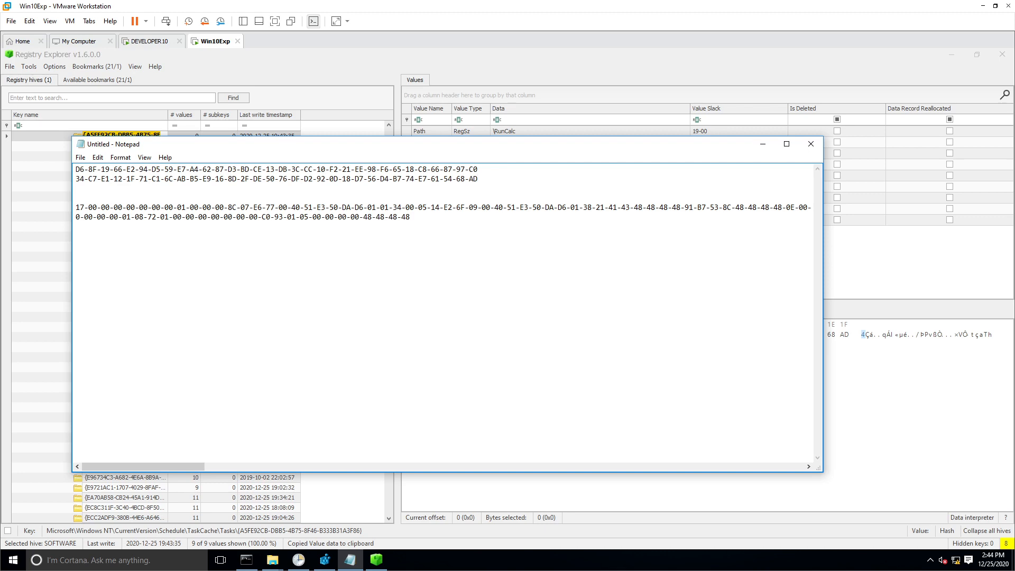
- Copy the modified task's Triggers data and paste it below the earlier Triggers data in Notepad
click(552, 65)
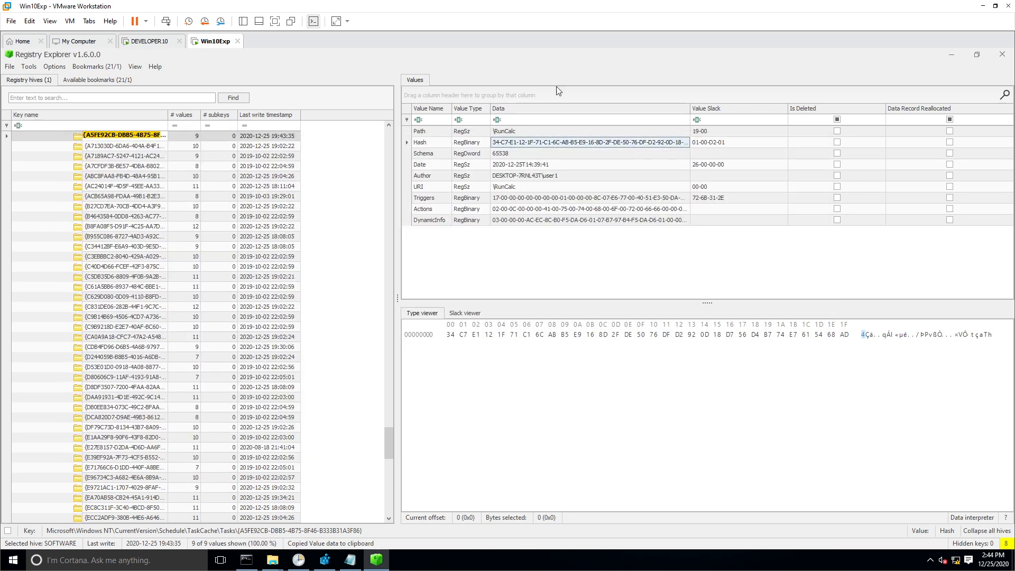
click(516, 200)
right_click(515, 203)
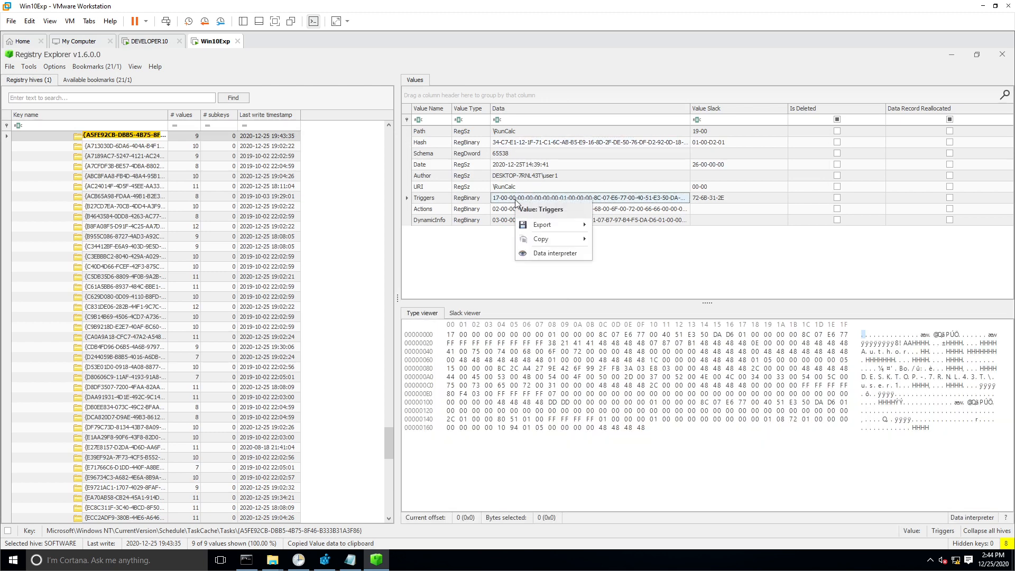
mouse_move(578, 240)
click(636, 279)
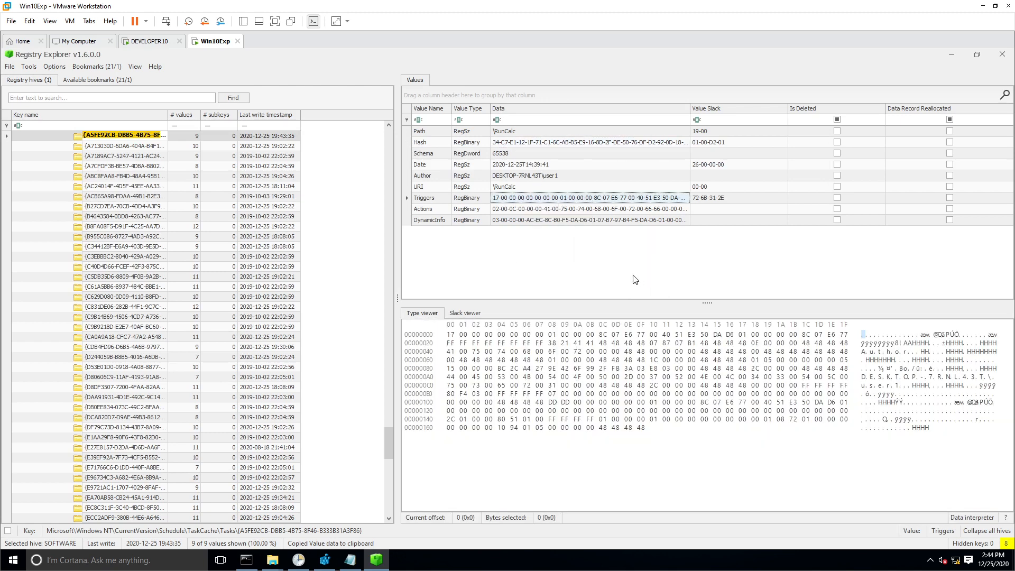
click(350, 559)
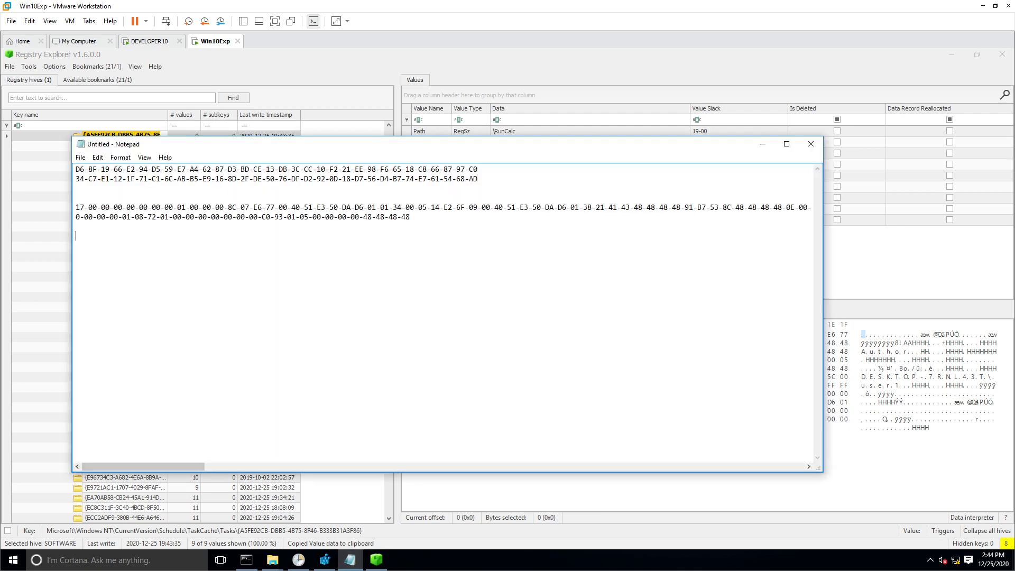
key(ctrl+v)
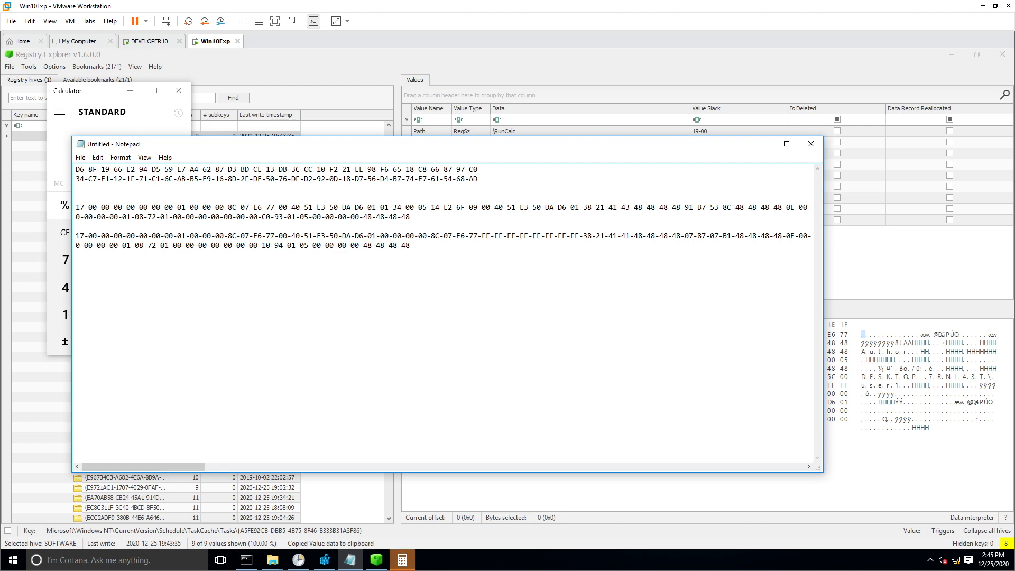
- Compare the earlier and new Triggers data in Notepad by highlighting their differing bytes, and minimize Notepad
drag(261, 217, 296, 217)
drag(261, 245, 287, 245)
drag(410, 246, 76, 236)
click(609, 236)
click(761, 150)
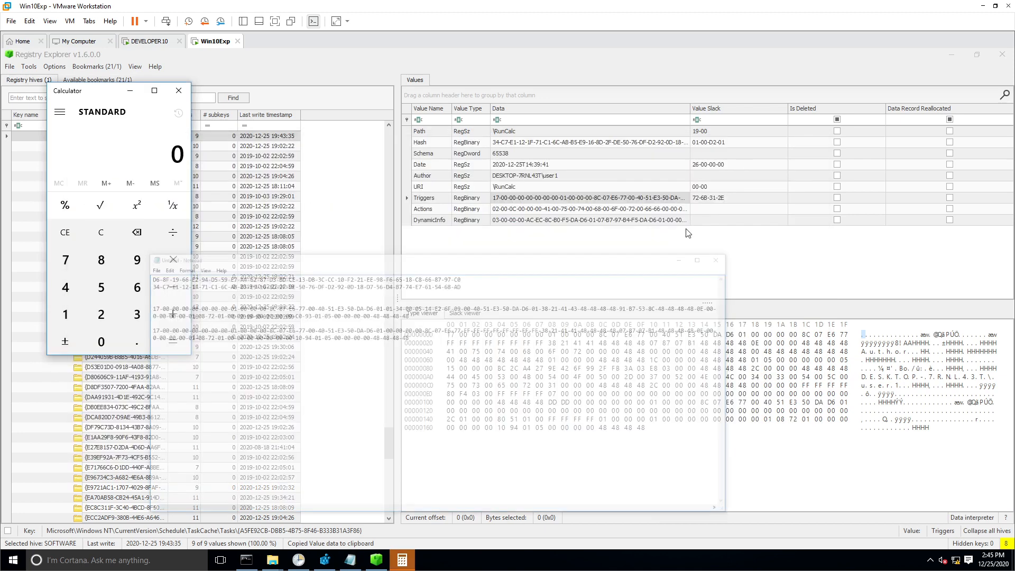
- Close the Calculator window and unload all hives in Registry Explorer
click(180, 94)
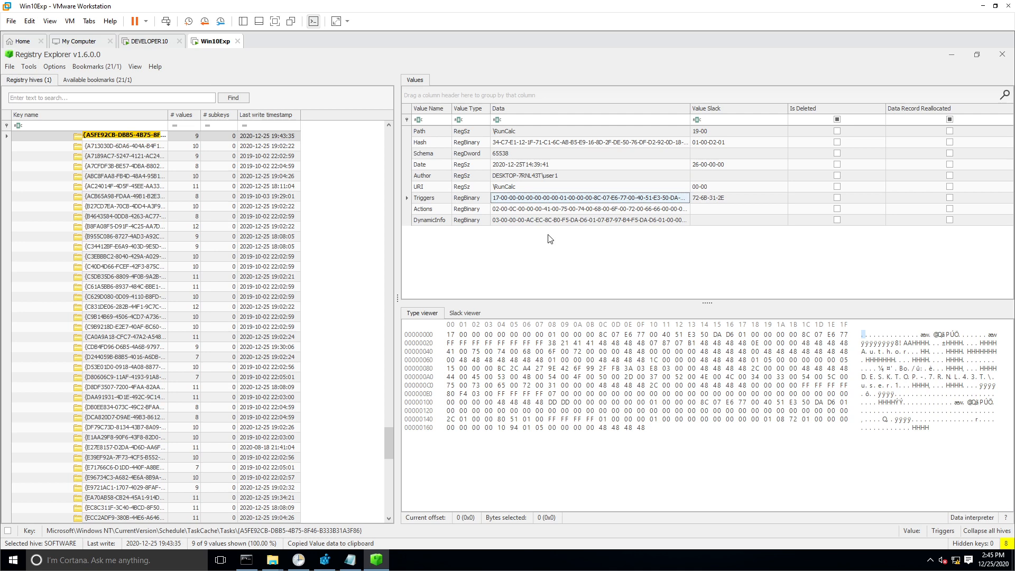
scroll(238, 317, down, 8)
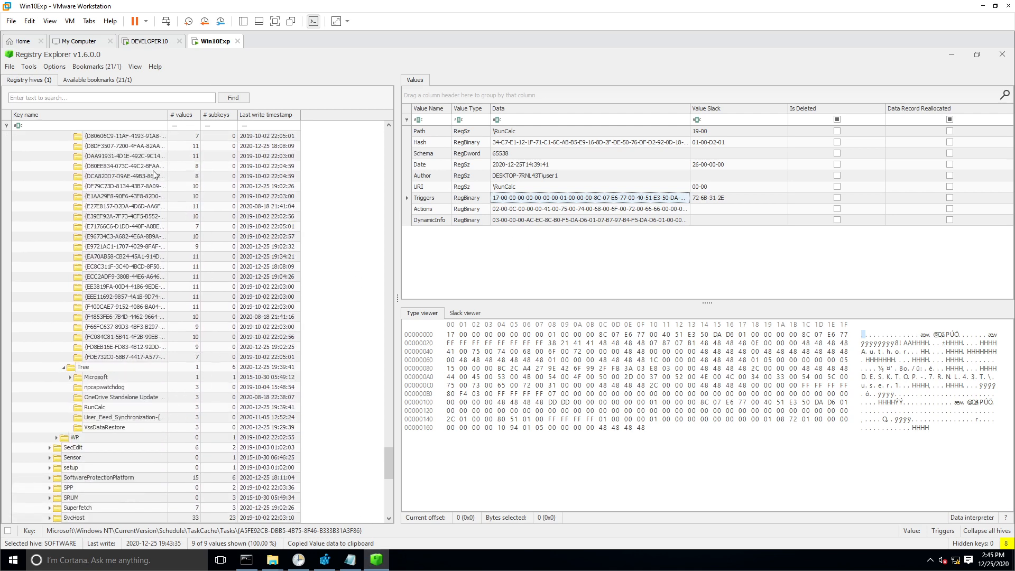
click(10, 67)
click(43, 105)
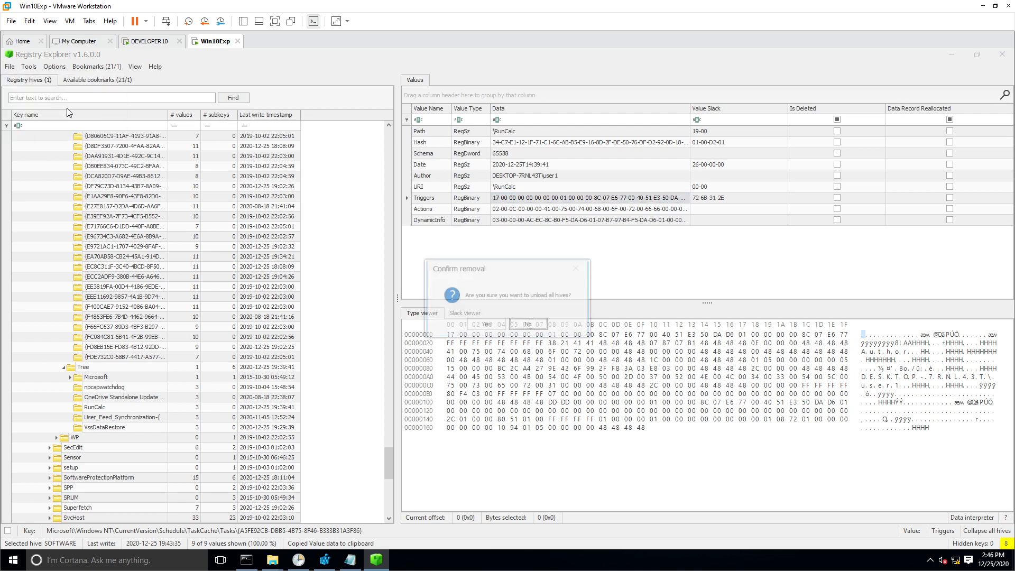
click(491, 325)
- Delete the RunCalc task file from the Windows\System32\Tasks folder in File Explorer
click(386, 559)
click(412, 449)
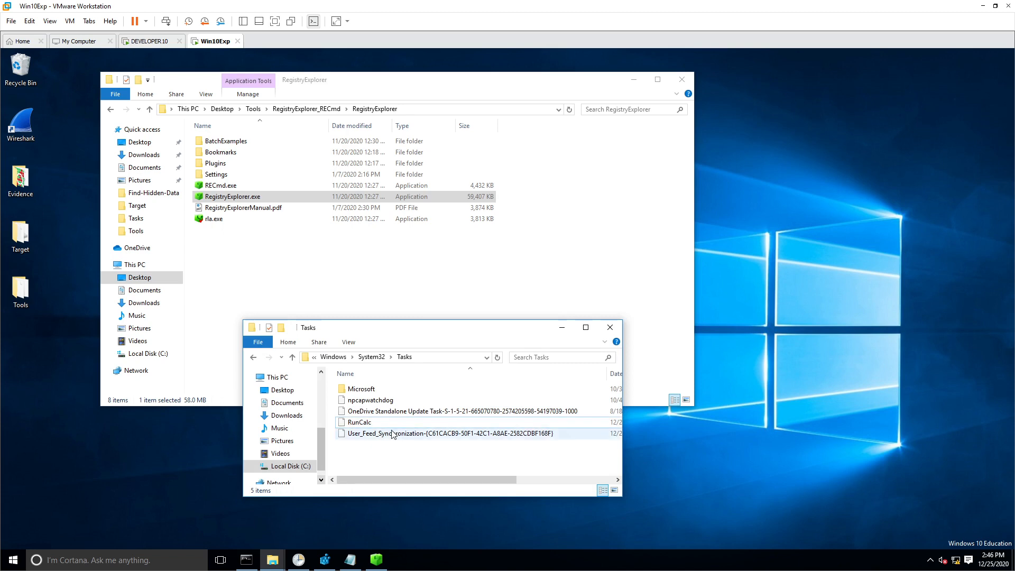
right_click(369, 421)
click(391, 382)
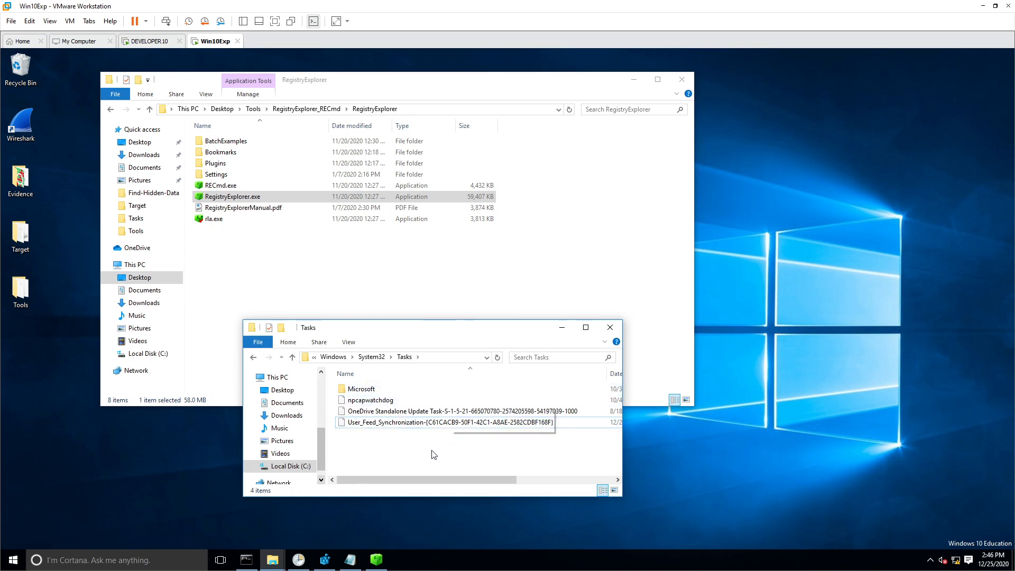
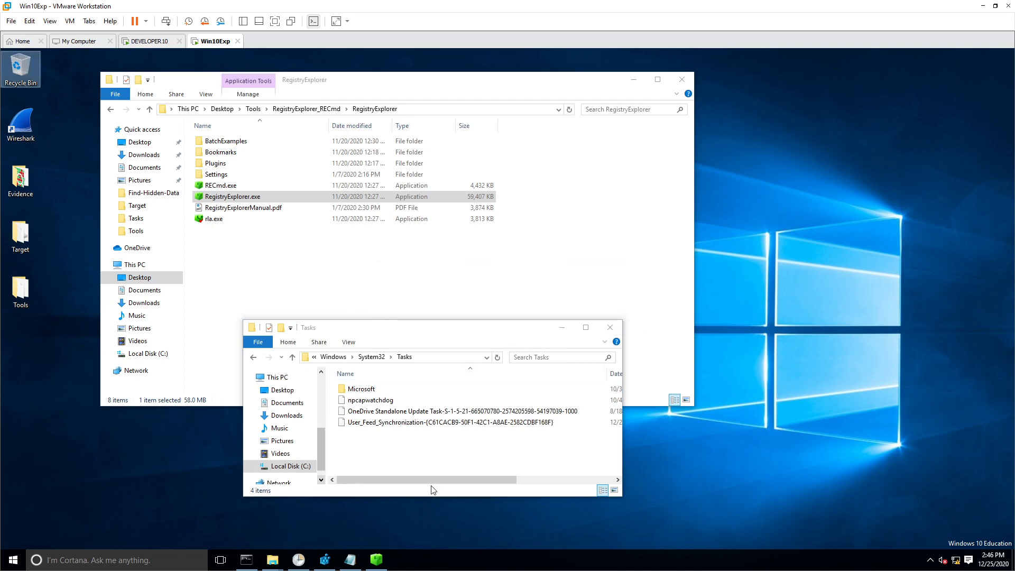
- Close the running Registry Explorer instance and relaunch RegistryExplorer.exe as administrator, allowing the elevation request
click(384, 559)
right_click(386, 561)
click(370, 538)
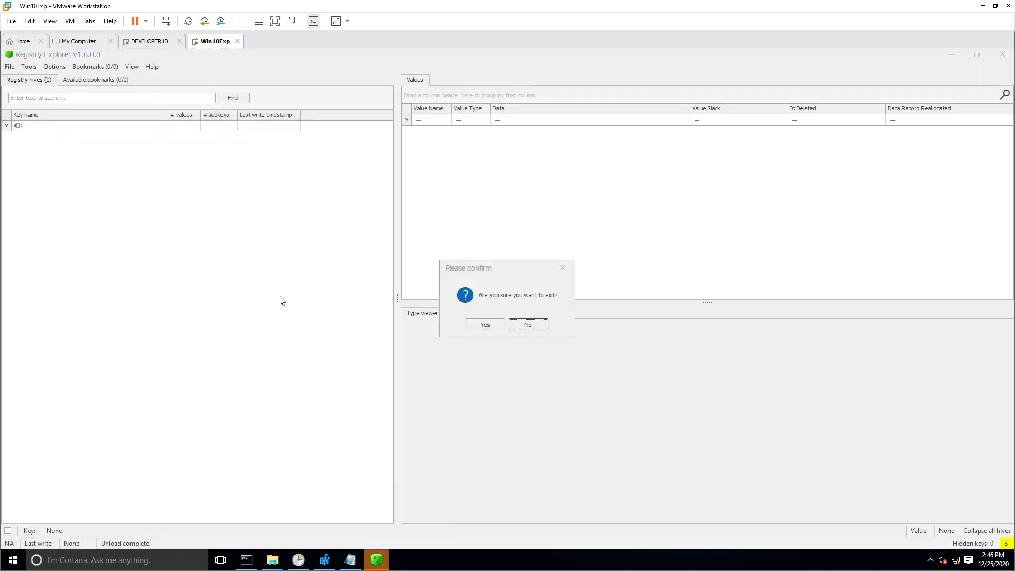
click(485, 326)
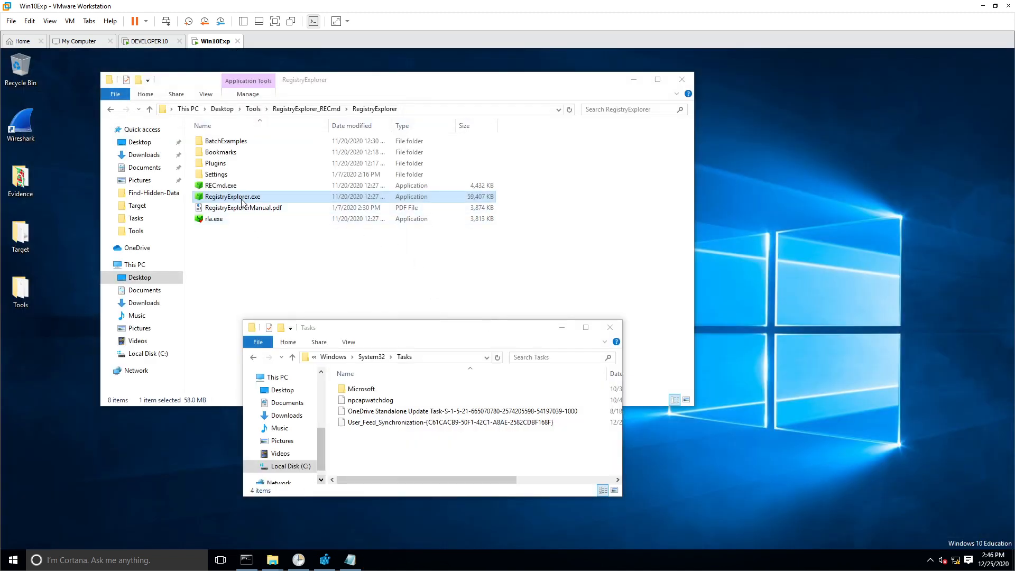
right_click(242, 199)
click(259, 231)
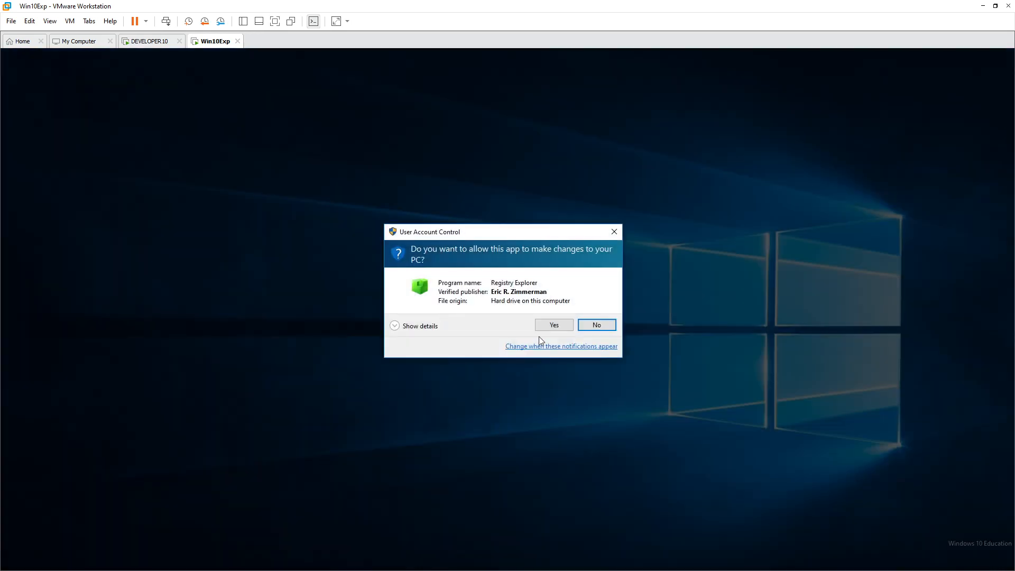
click(547, 324)
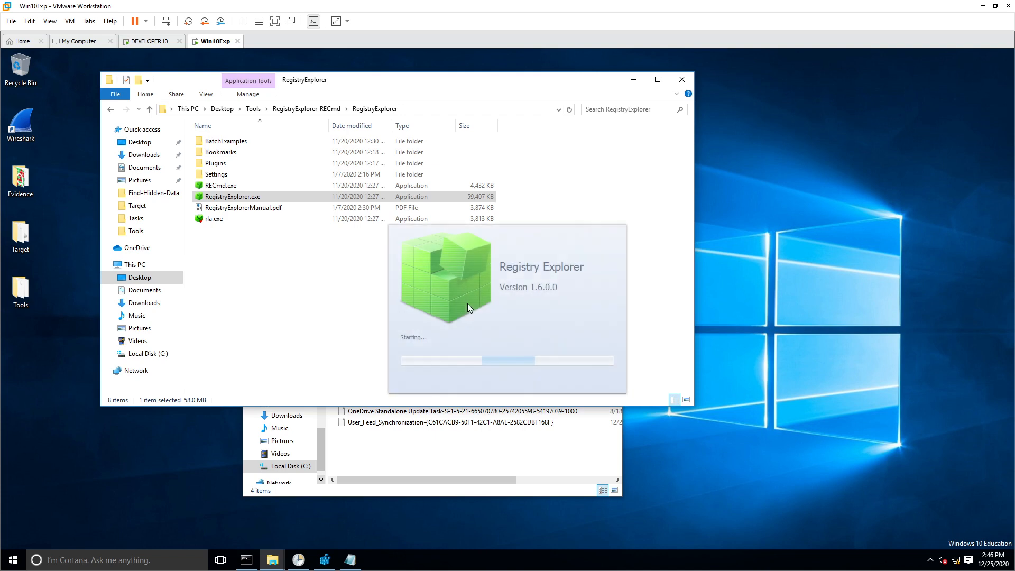
- Refresh Registry Editor, view the RunCalc and VssDataRestore keys under TaskCache\Tree, and minimize its window
click(327, 561)
right_click(114, 277)
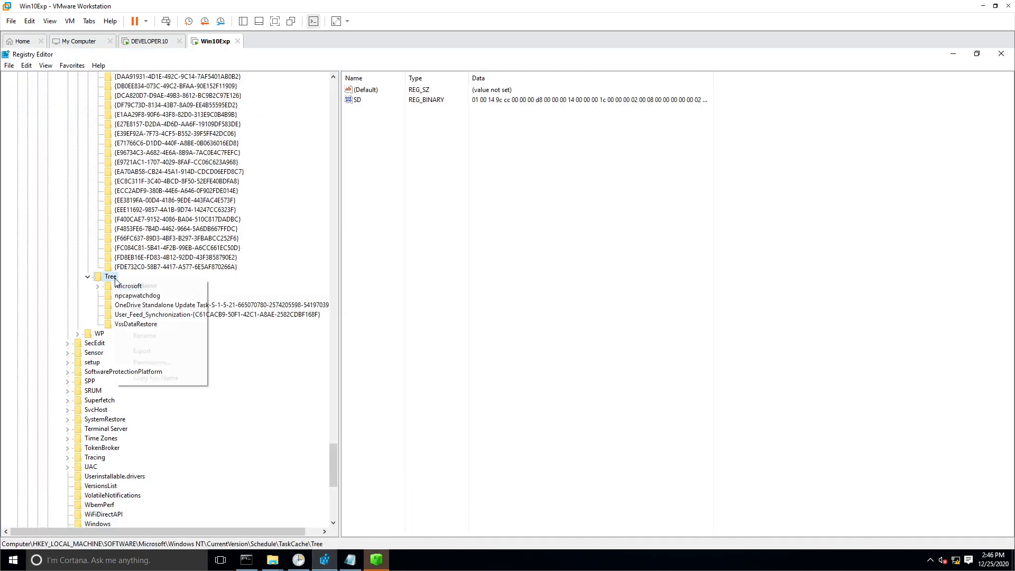
click(46, 65)
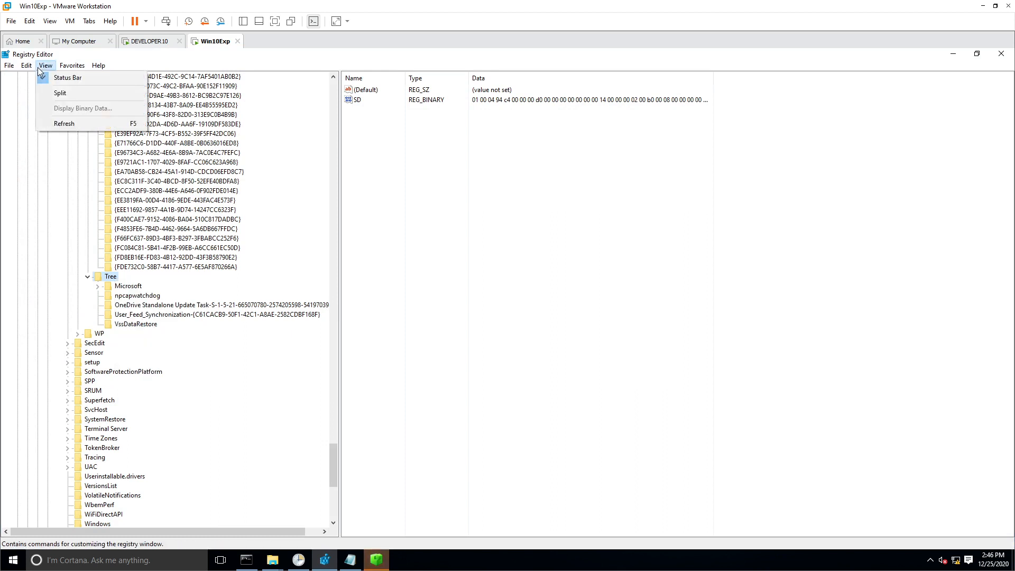
click(61, 125)
click(124, 325)
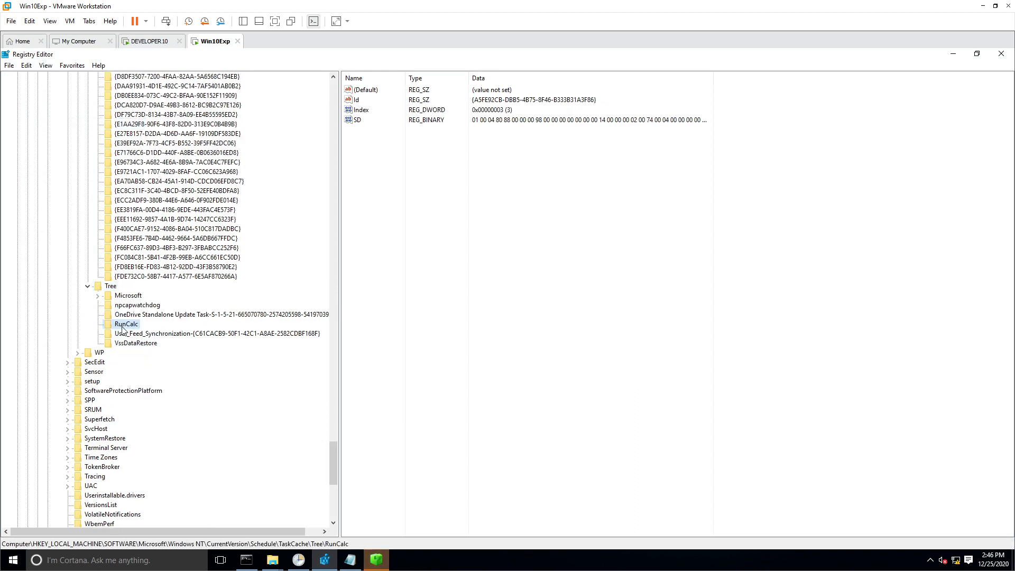
click(136, 343)
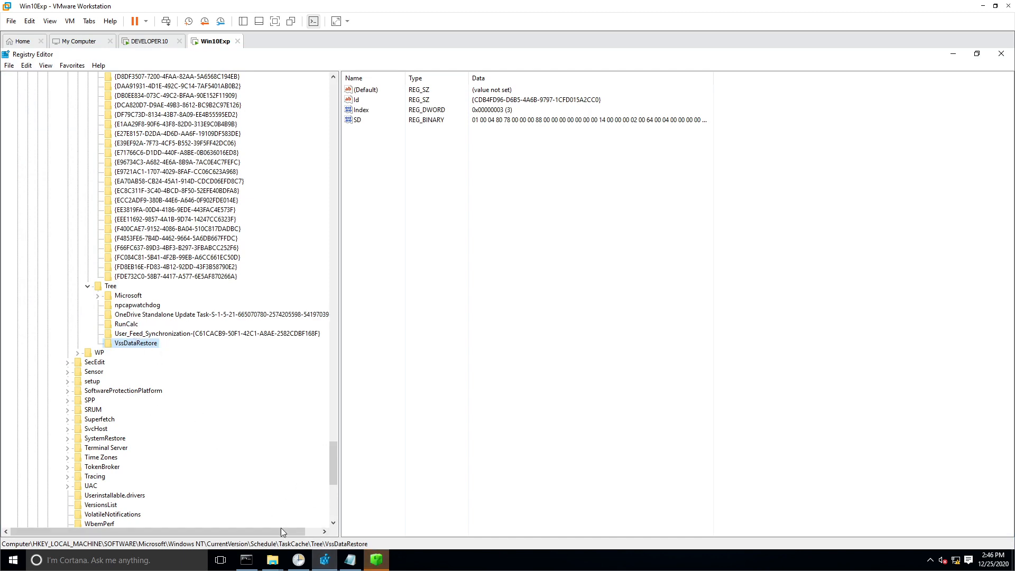
click(325, 561)
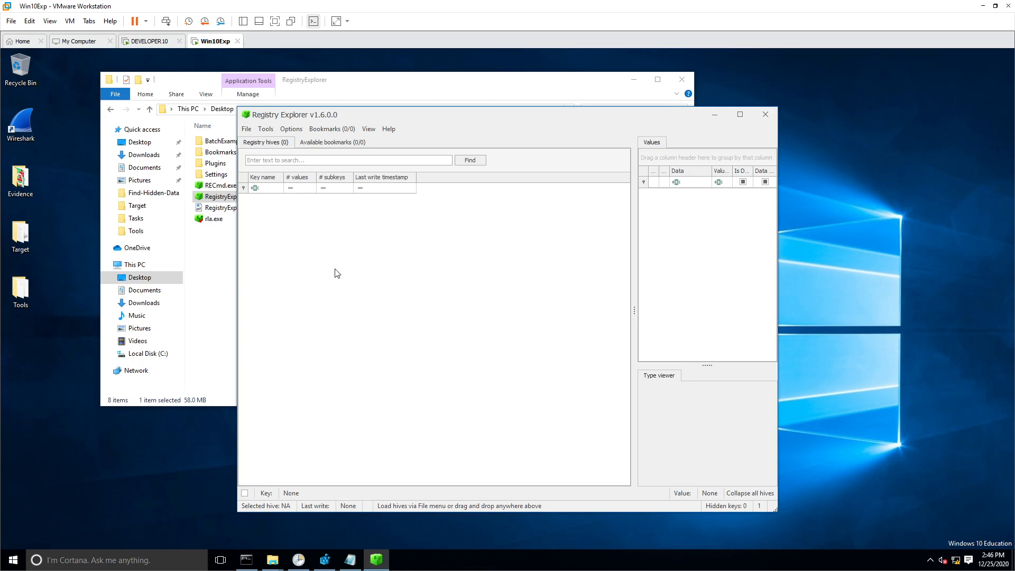
- Load the live system's SOFTWARE hive in Registry Explorer and maximize the window
click(246, 129)
mouse_move(349, 155)
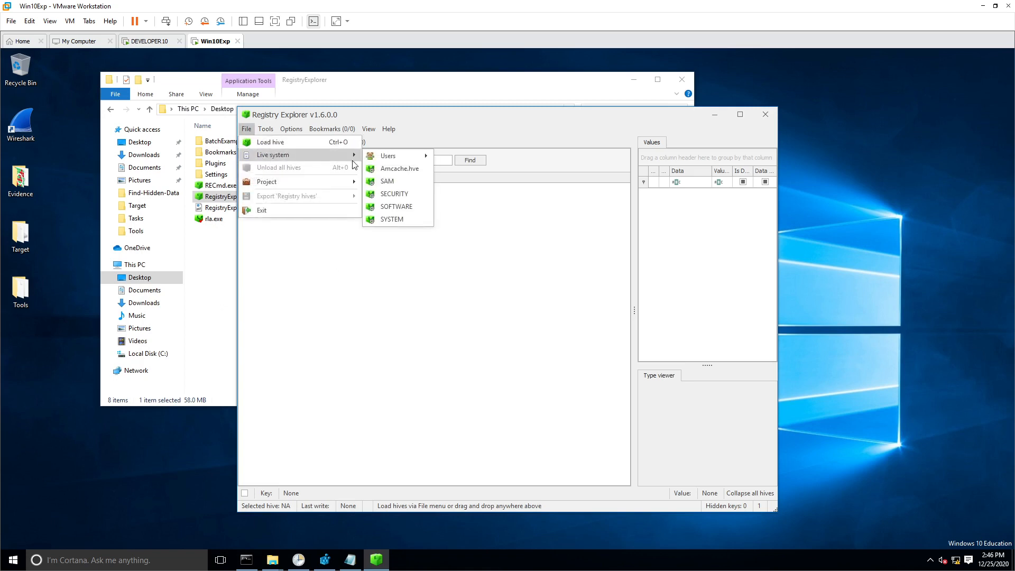
click(404, 207)
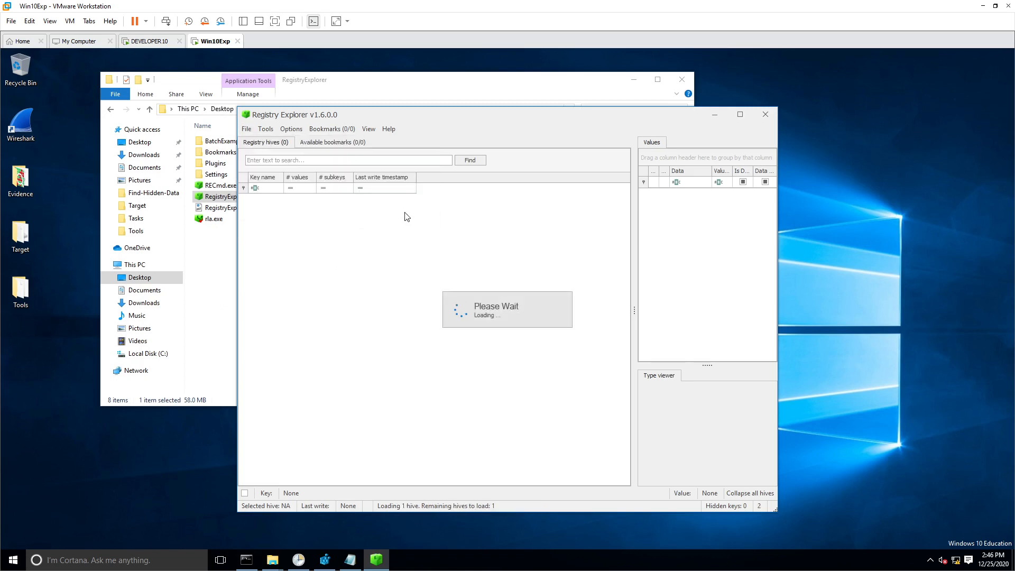
click(747, 115)
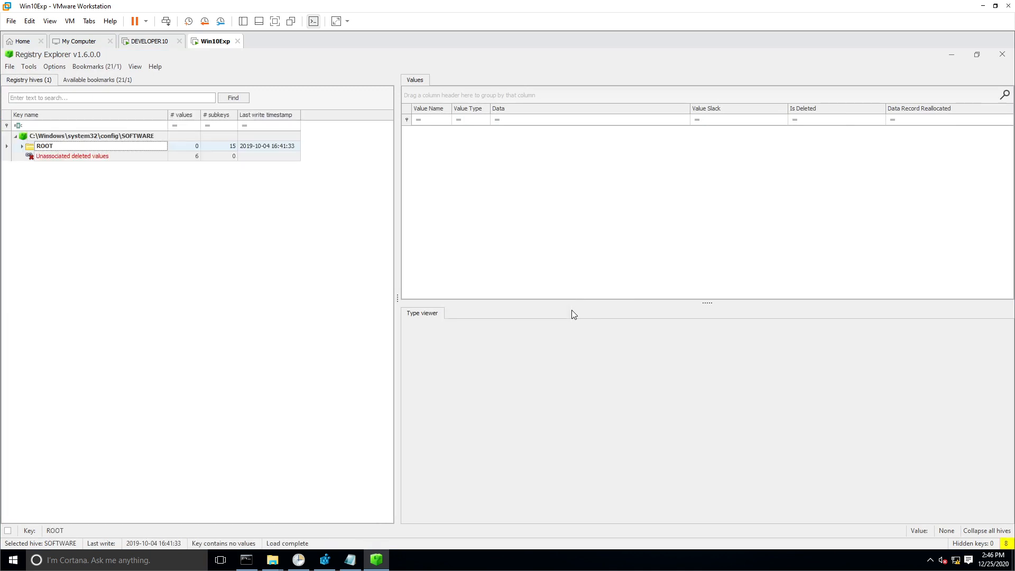
- Go to the user-created TaskCache bookmark, expand its Tree key, and select the VssDataRestore subkey
click(97, 66)
mouse_move(173, 92)
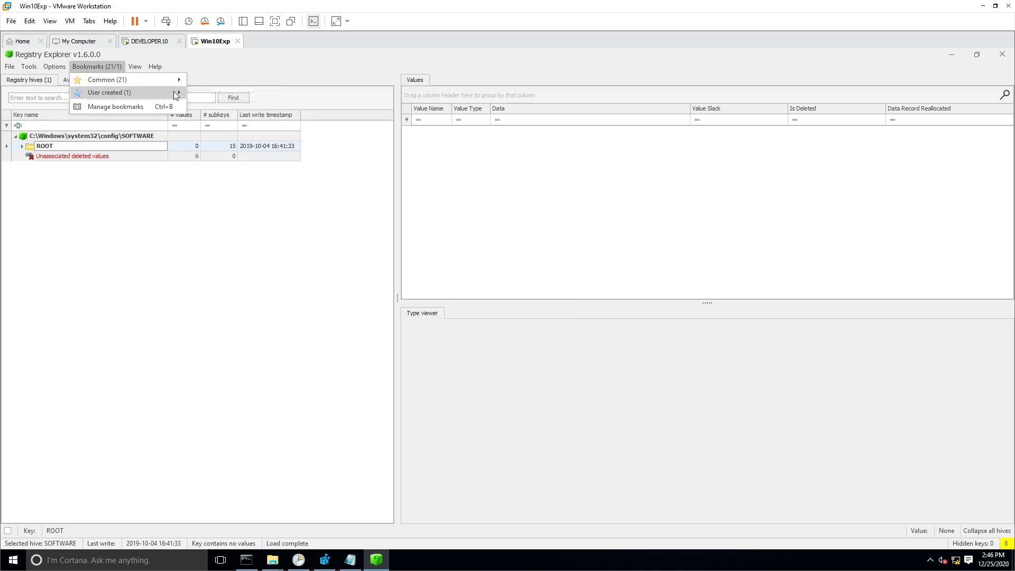
click(208, 96)
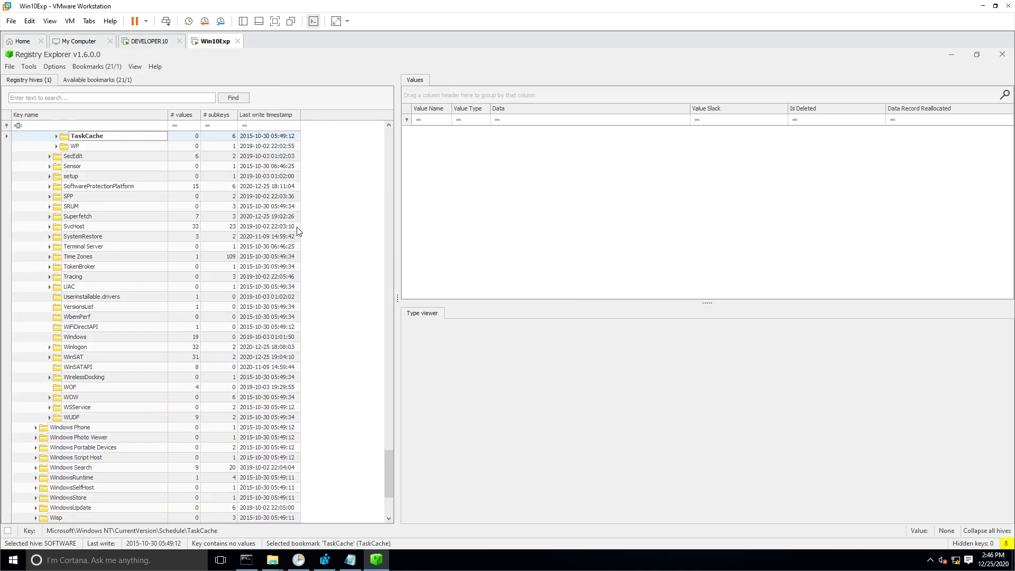
click(56, 136)
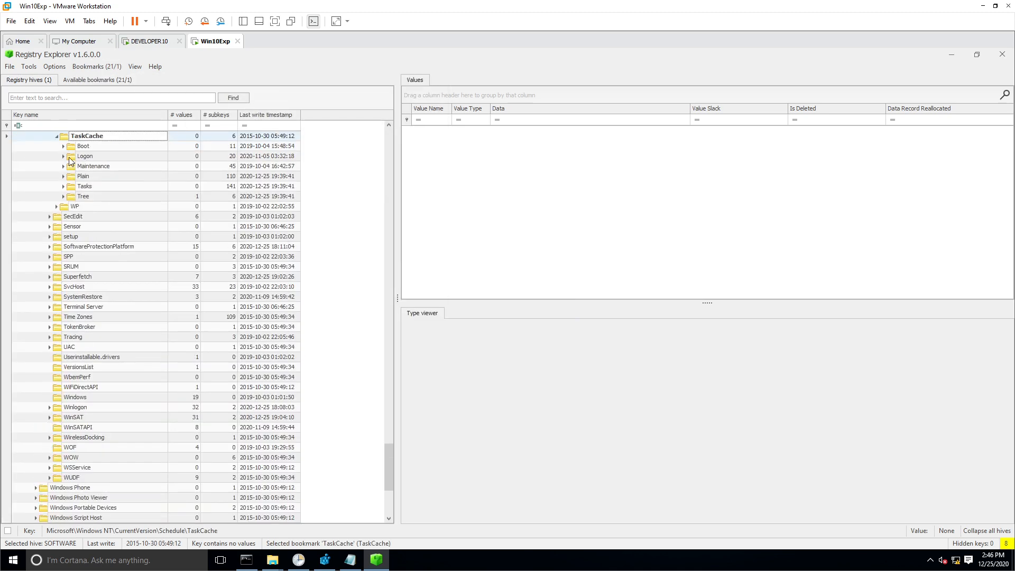
click(64, 196)
click(97, 247)
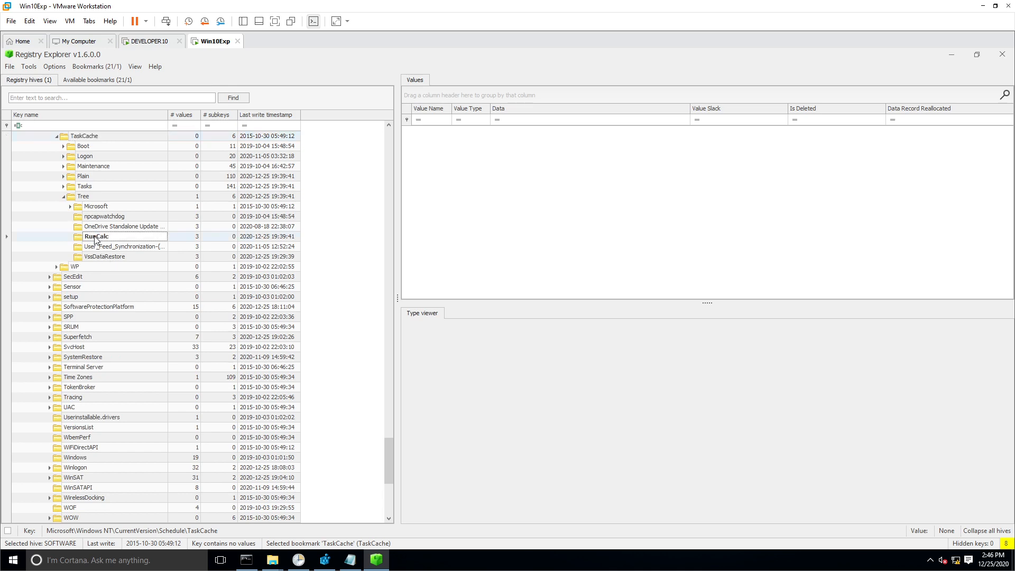
click(102, 258)
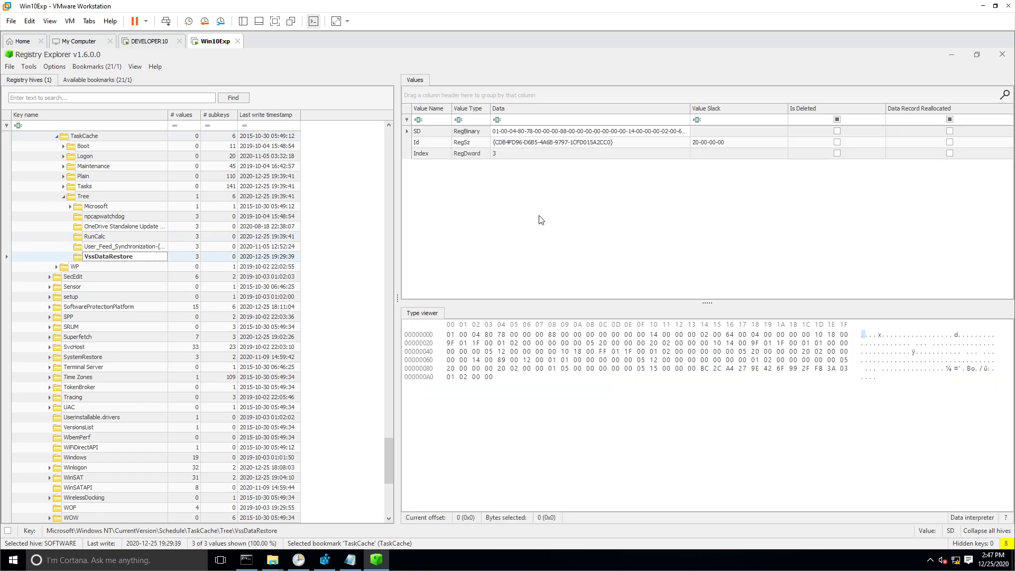
- Copy VssDataRestore's Id value, find key names matching it, open the hit under TaskCache\Tasks, and close the Find window
click(546, 145)
drag(569, 357, 442, 352)
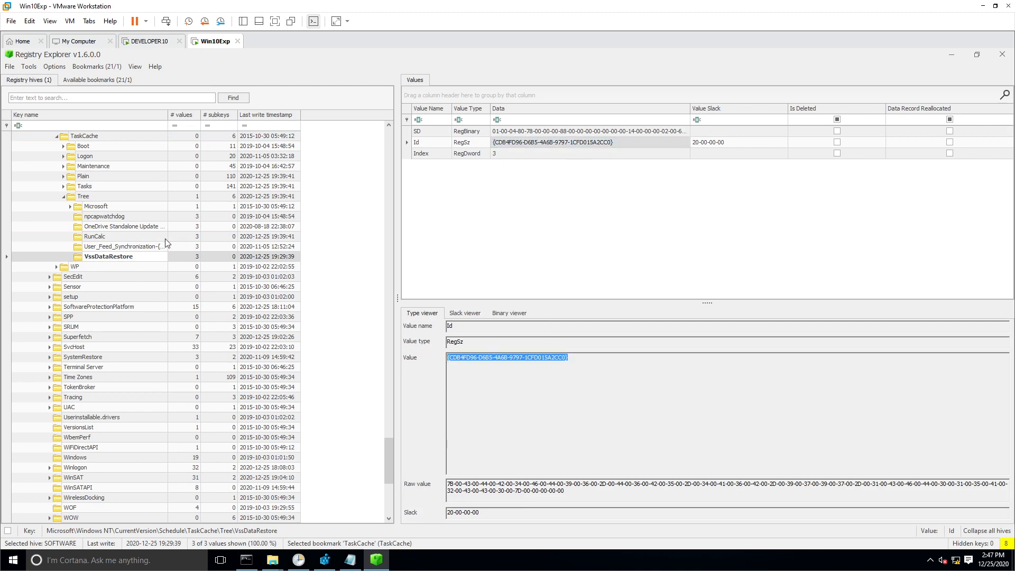
click(88, 191)
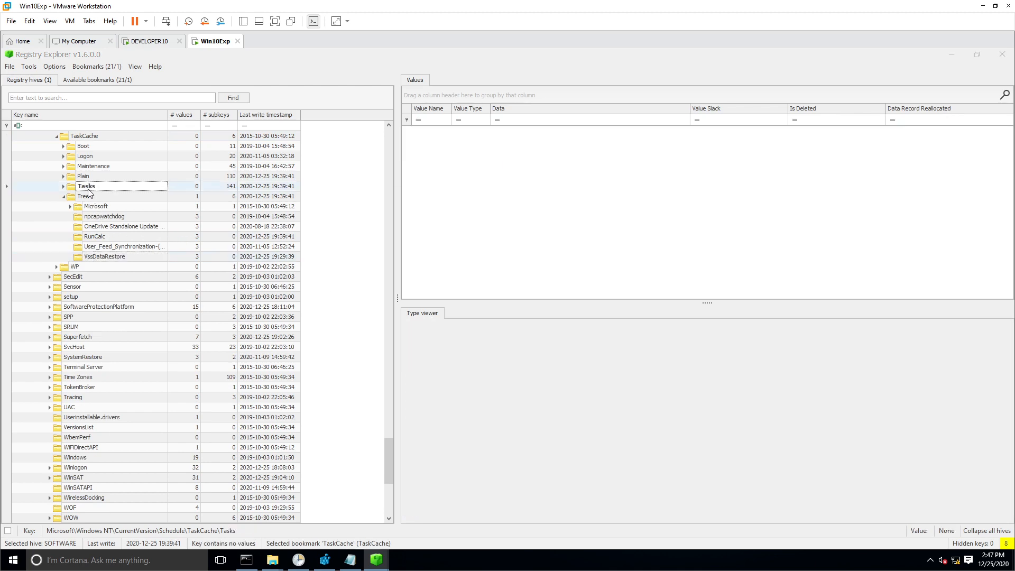
key(ctrl+f)
click(401, 332)
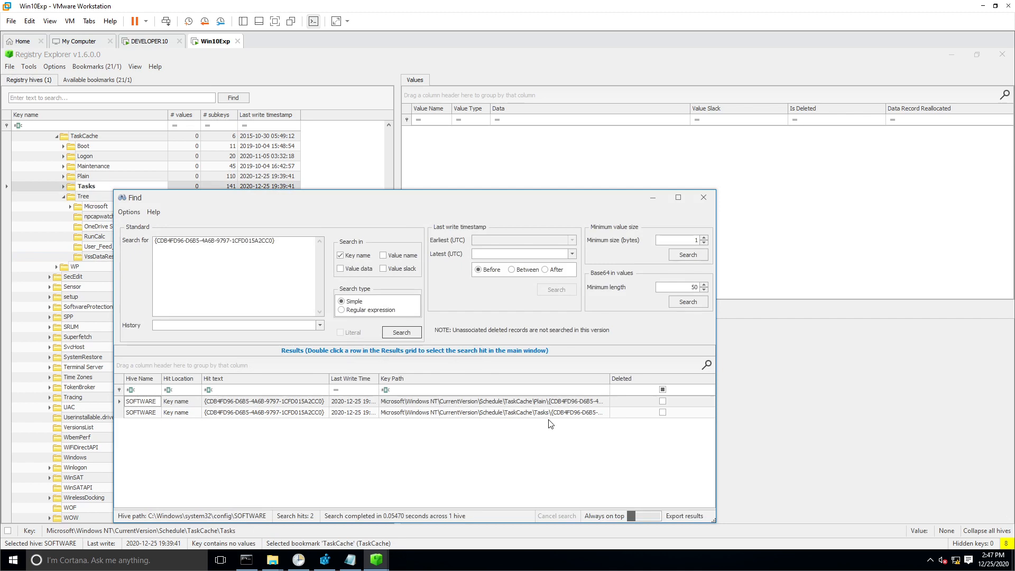
double_click(305, 413)
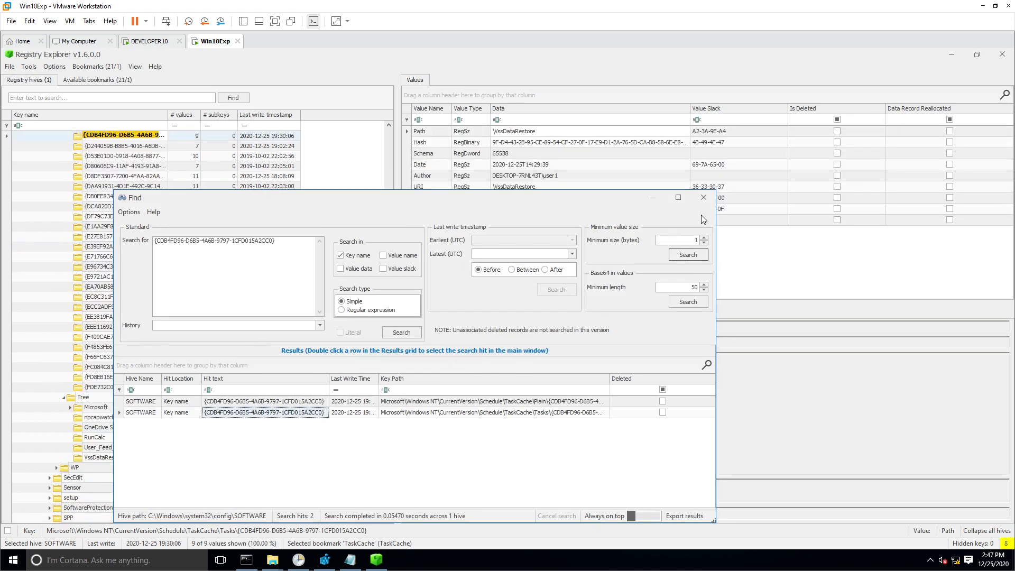
click(712, 202)
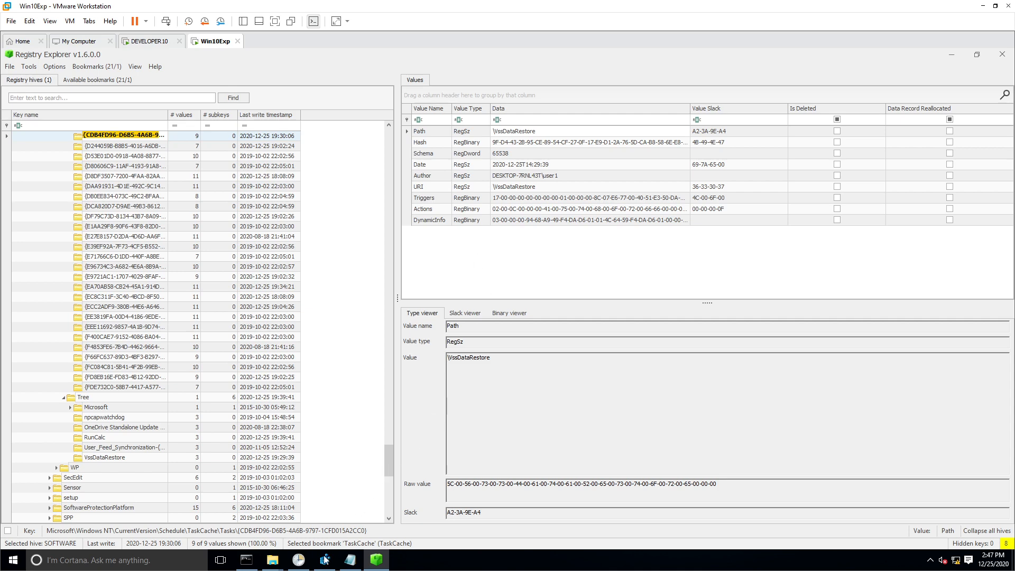
- Check the task list in Task Scheduler, and return to Registry Explorer to view the VssDataRestore task's Triggers and Actions values
click(298, 561)
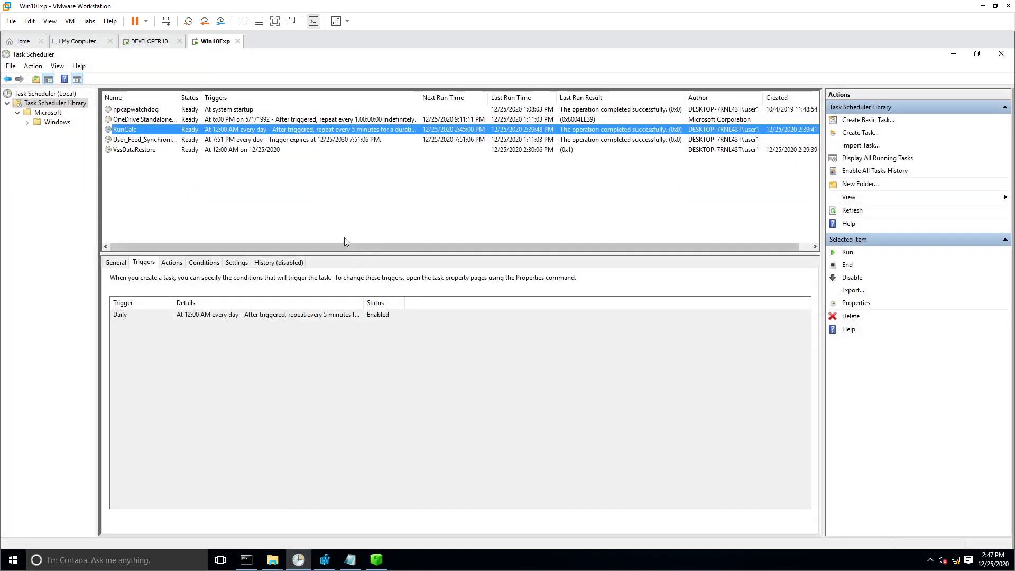
click(299, 560)
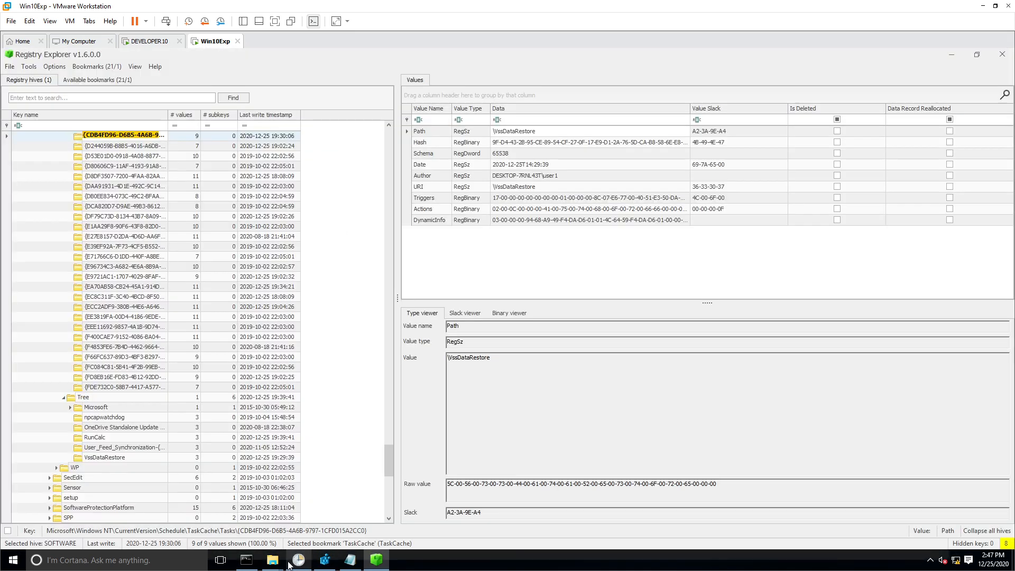
mouse_move(282, 562)
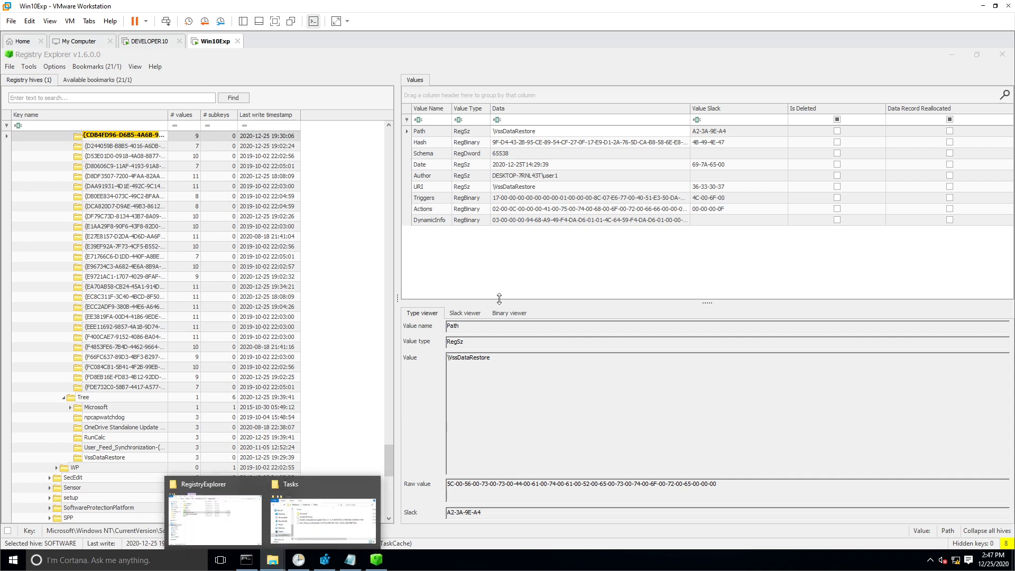
click(497, 277)
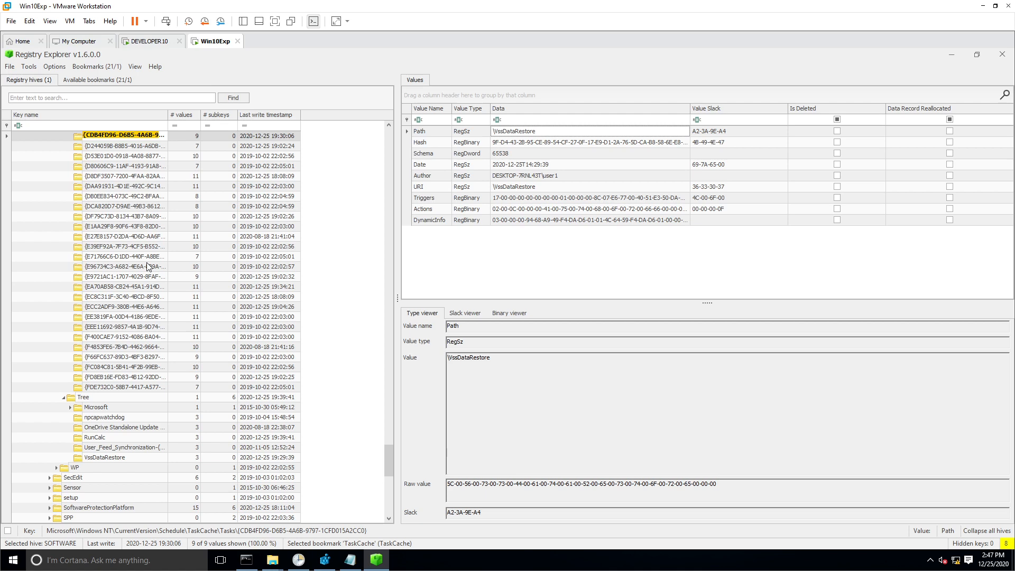
click(444, 199)
click(427, 209)
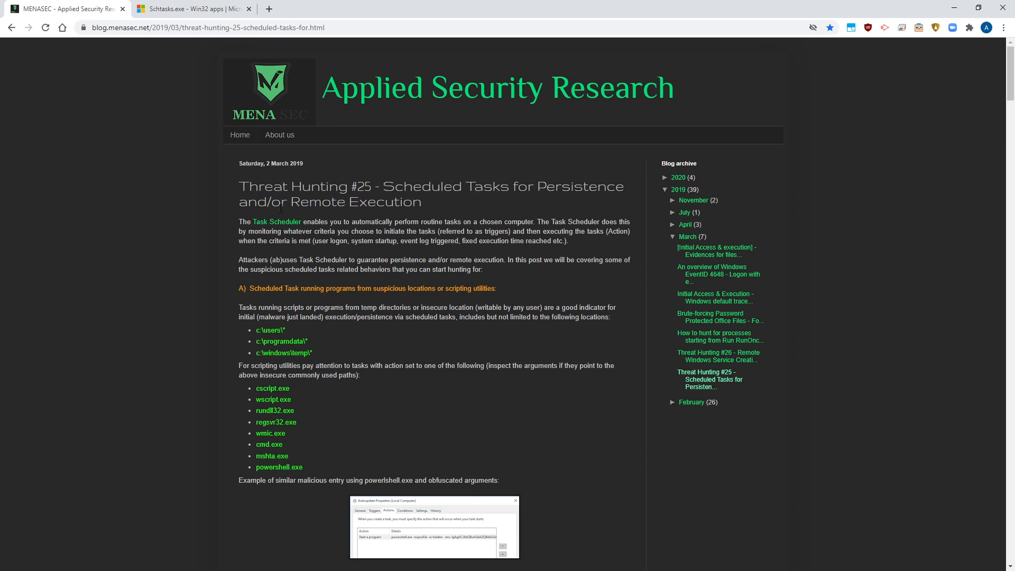
- Examine the blog post's sections on remote task creation via the ATSVC named pipe and tasks with short lifetime
scroll(487, 262, down, 1)
scroll(546, 265, down, 15)
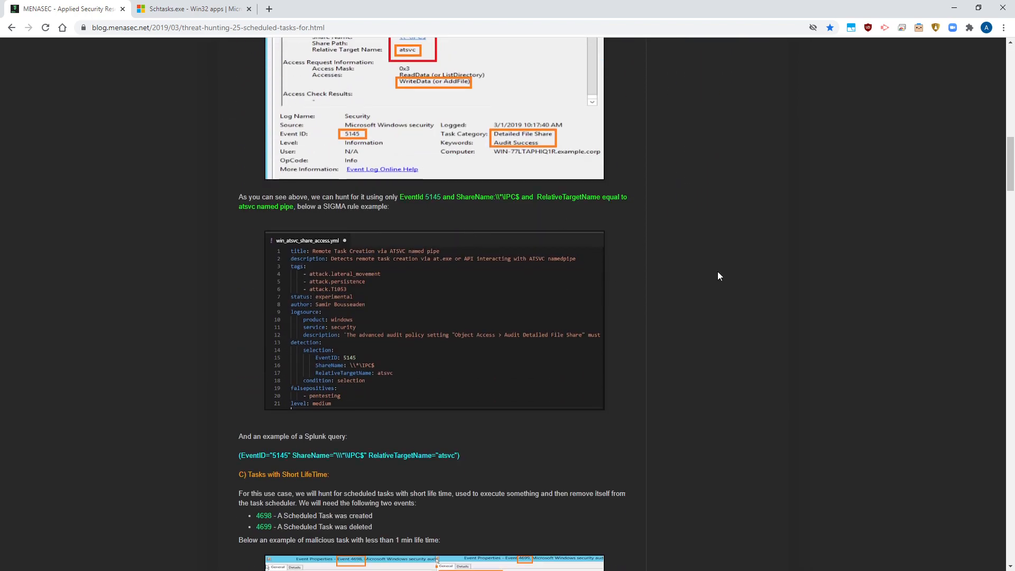
scroll(599, 212, up, 2)
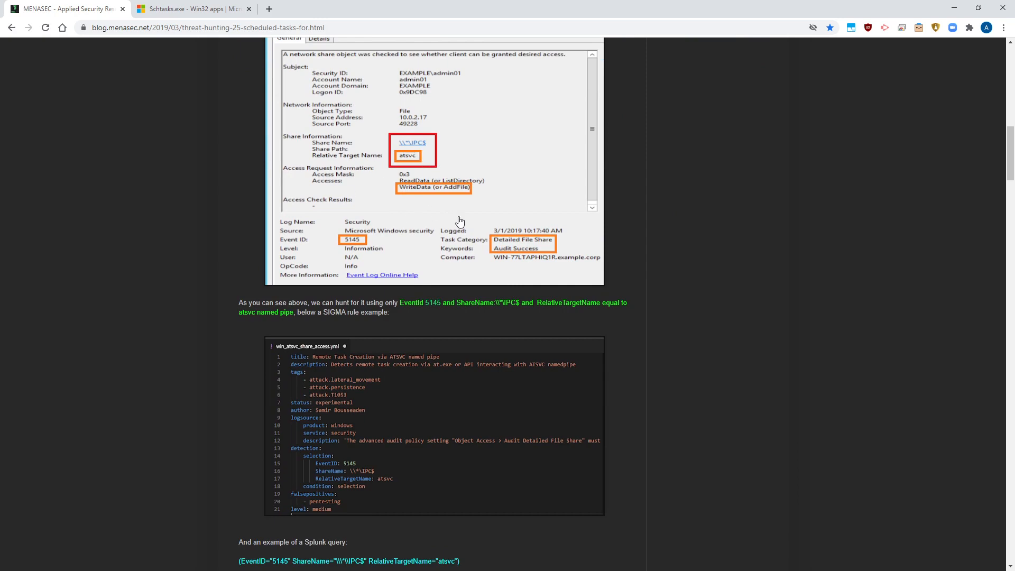
scroll(392, 245, down, 4)
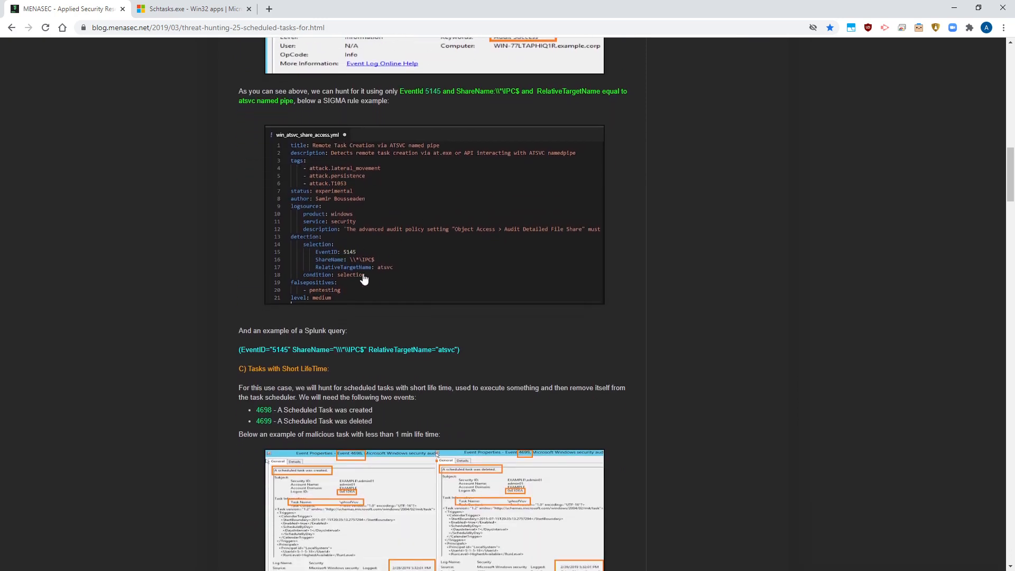
scroll(376, 284, down, 5)
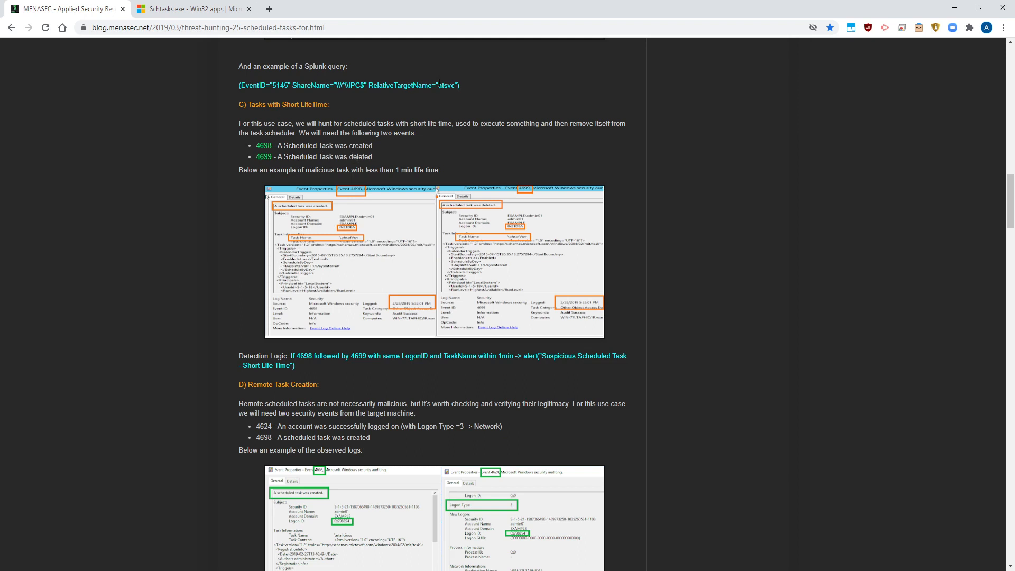
scroll(392, 141, up, 1)
scroll(392, 141, up, 2)
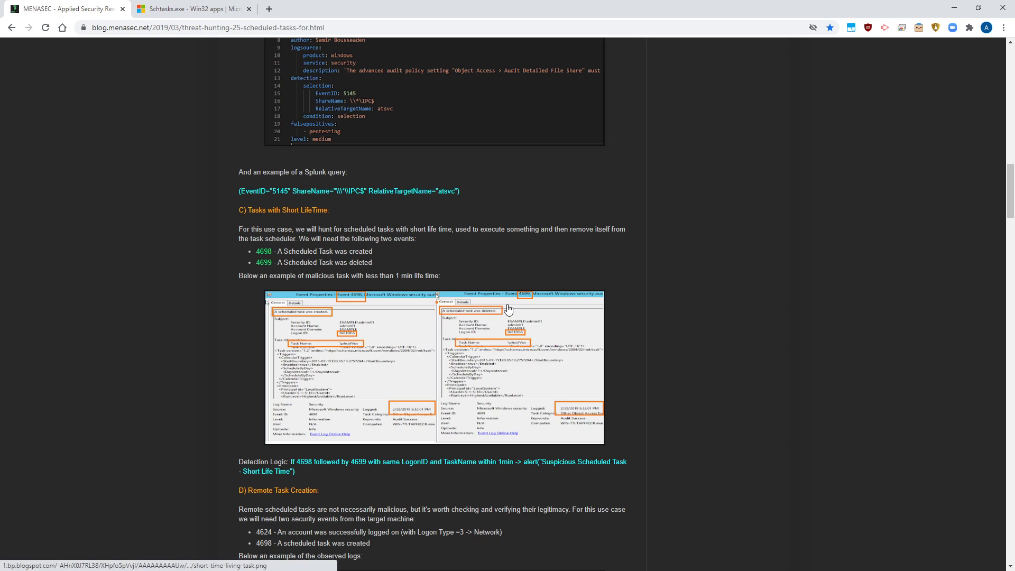
- Review the post's remaining detections, from remote task creation and modified default tasks to replaced task binaries, and return to its start
scroll(497, 300, down, 6)
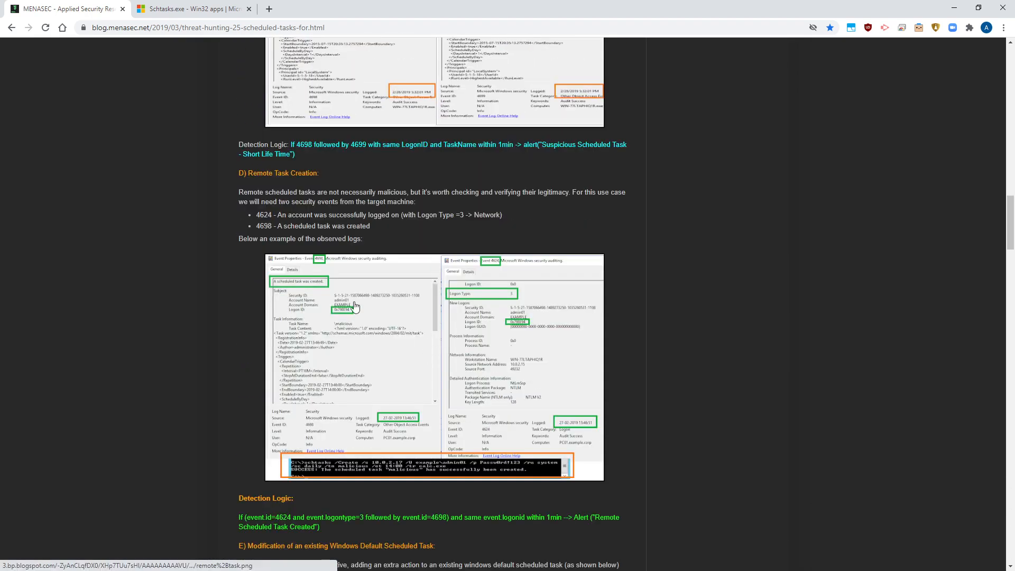
scroll(407, 302, down, 5)
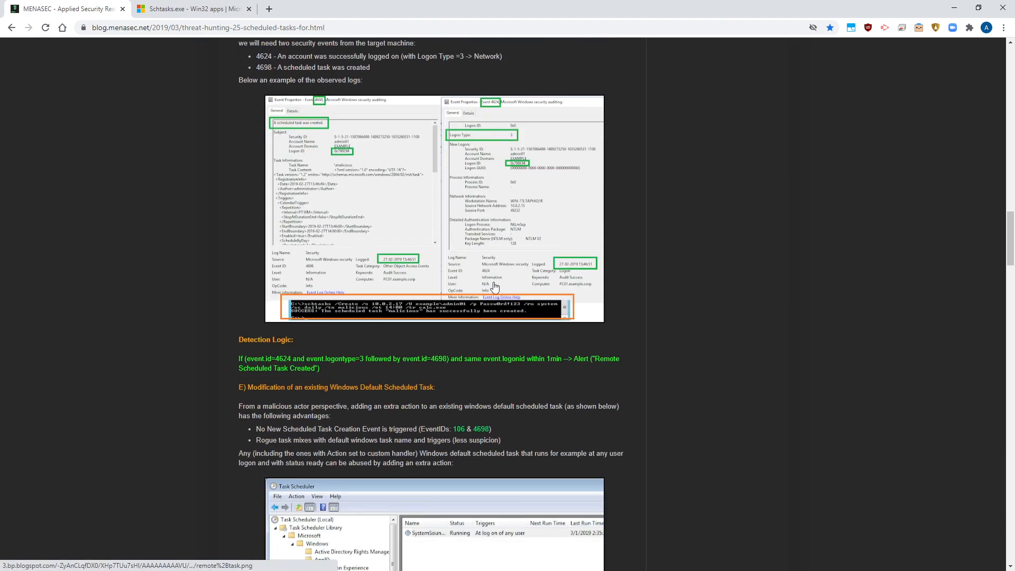
scroll(495, 278, down, 5)
scroll(472, 298, down, 2)
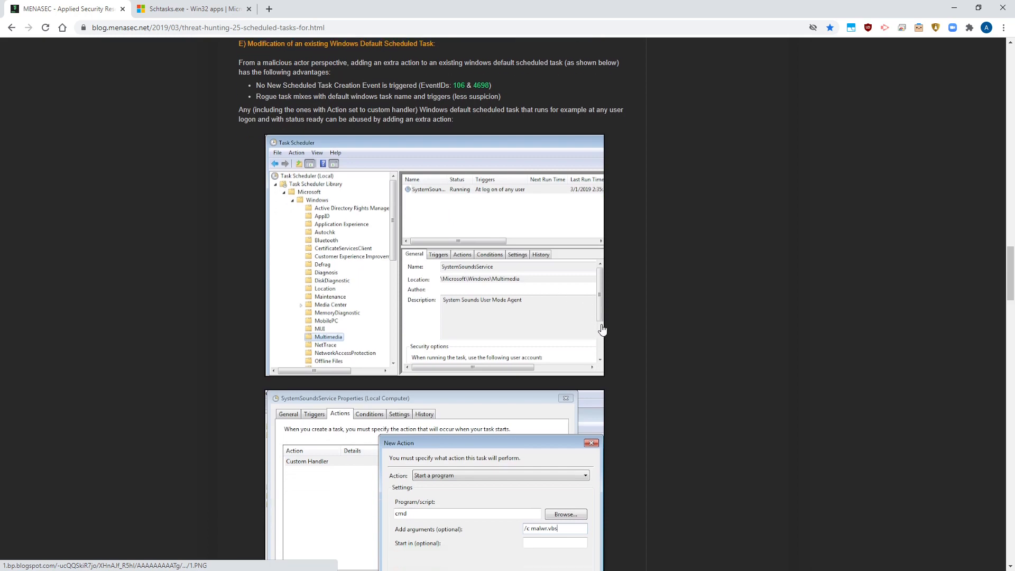
scroll(656, 312, down, 10)
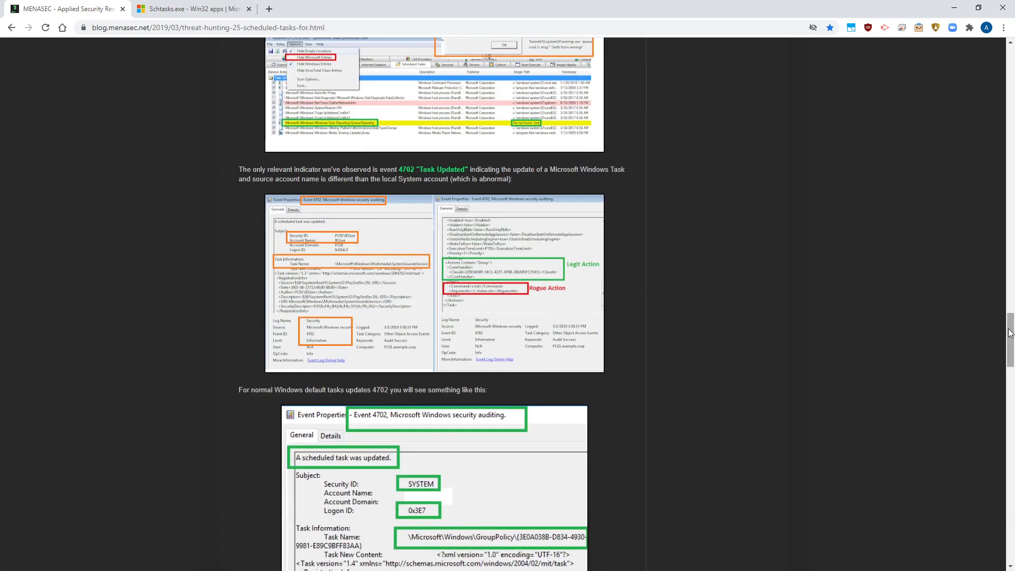
scroll(1010, 348, down, 3)
scroll(1013, 364, down, 10)
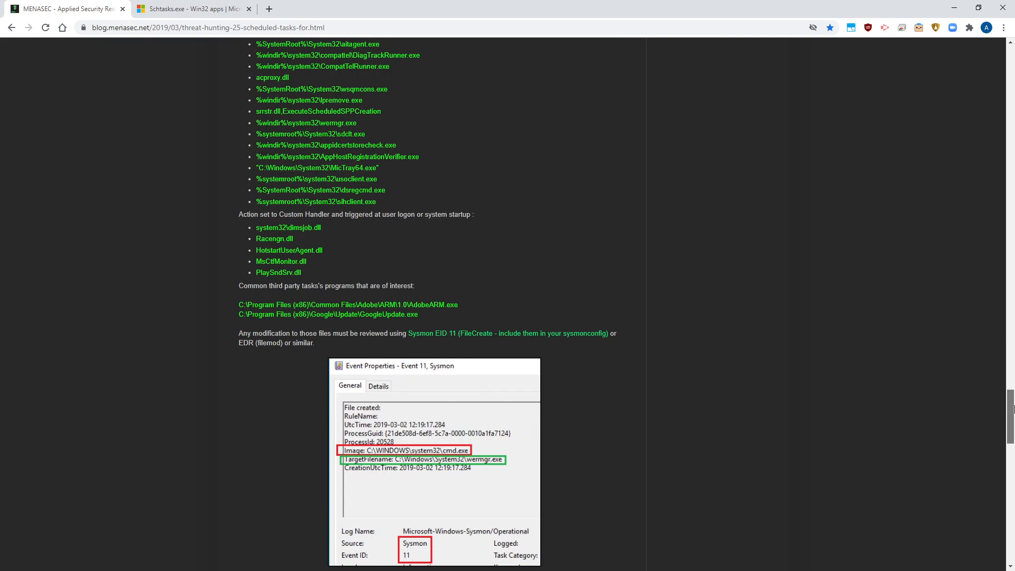
drag(1012, 408, 1010, 53)
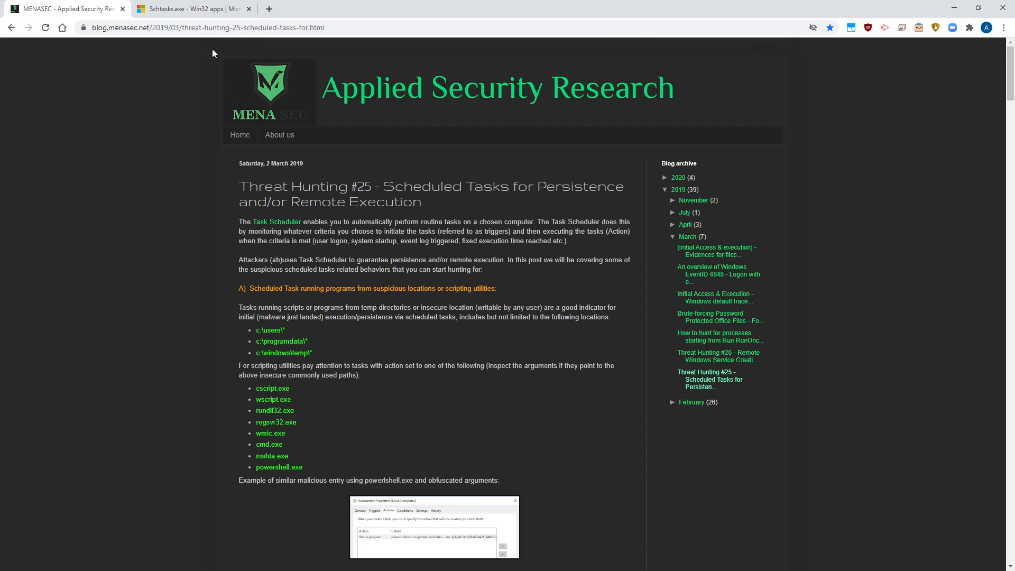
- Switch to the Schtasks.exe documentation page and review its task creation and deletion syntax and parameters
click(205, 14)
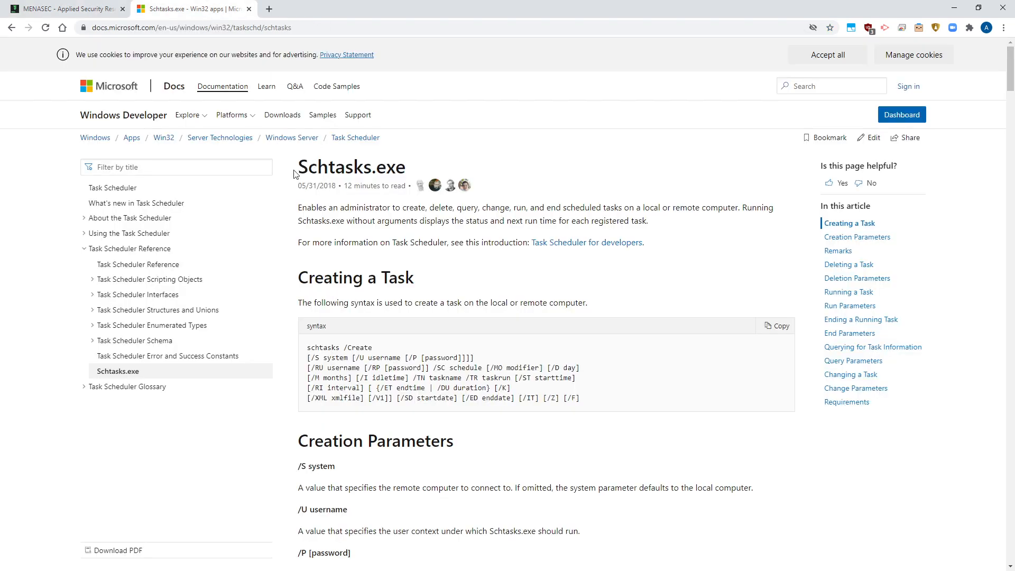
drag(308, 168, 347, 170)
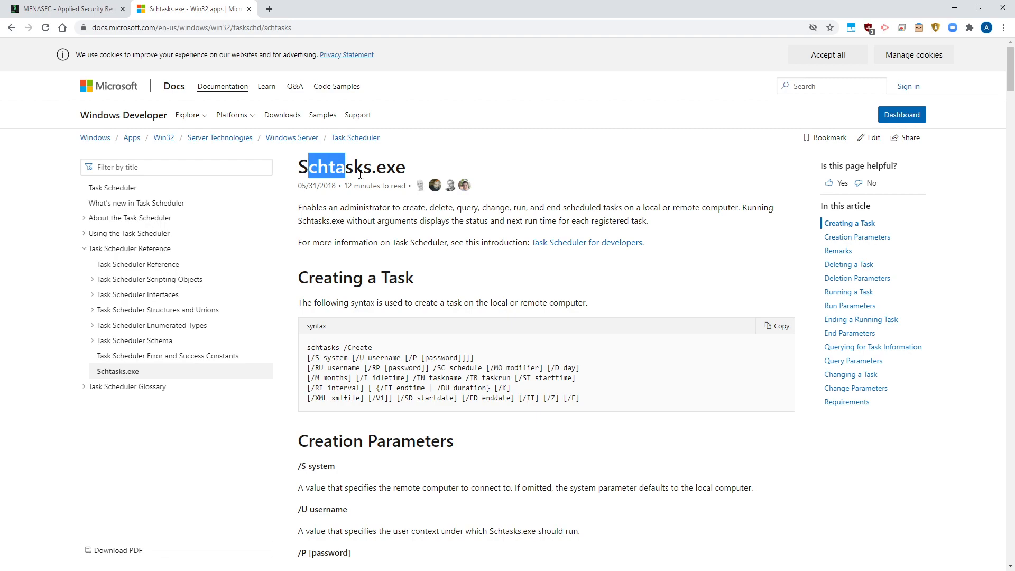
click(366, 227)
scroll(424, 340, down, 1)
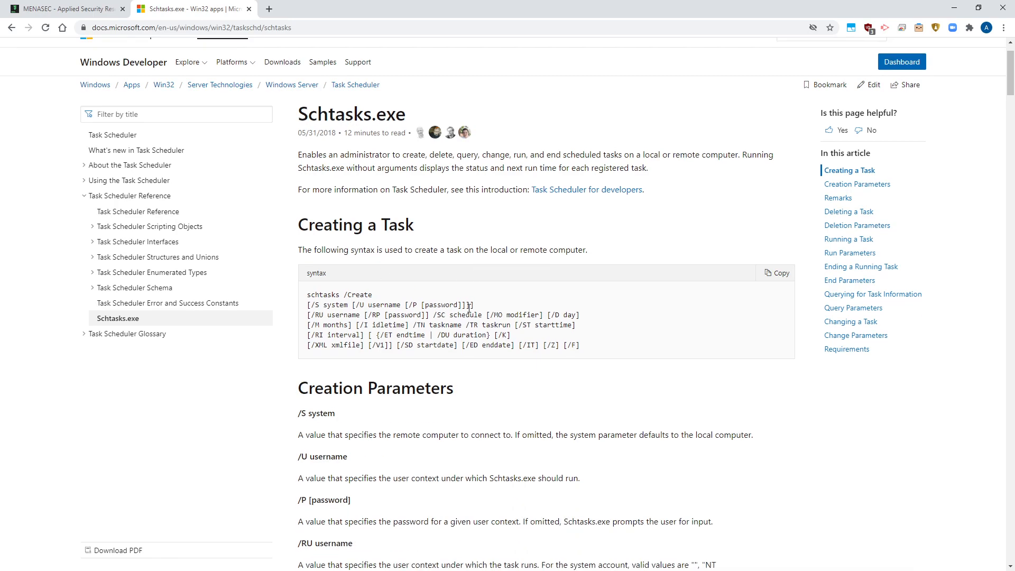
scroll(532, 308, down, 20)
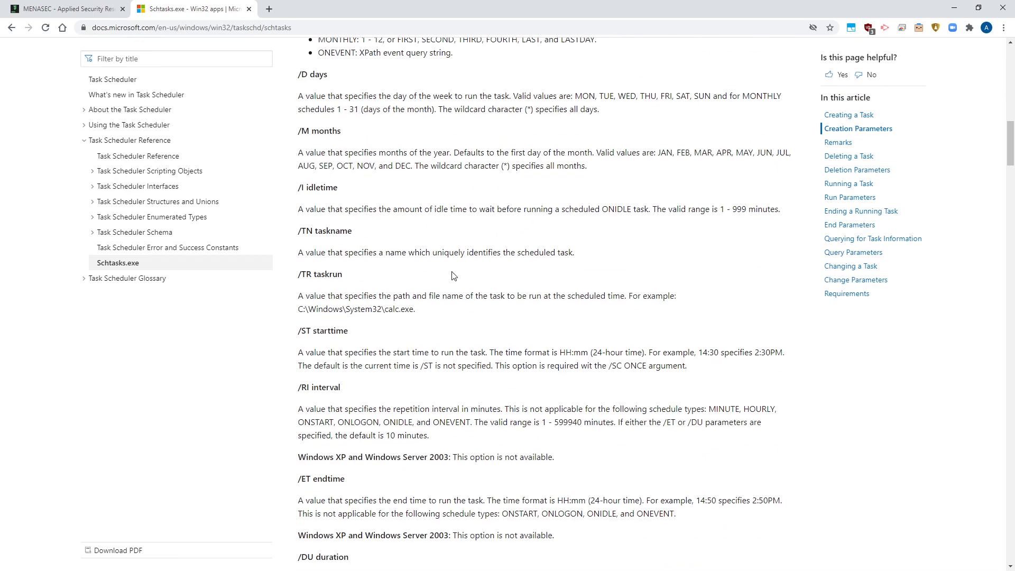
scroll(598, 309, down, 11)
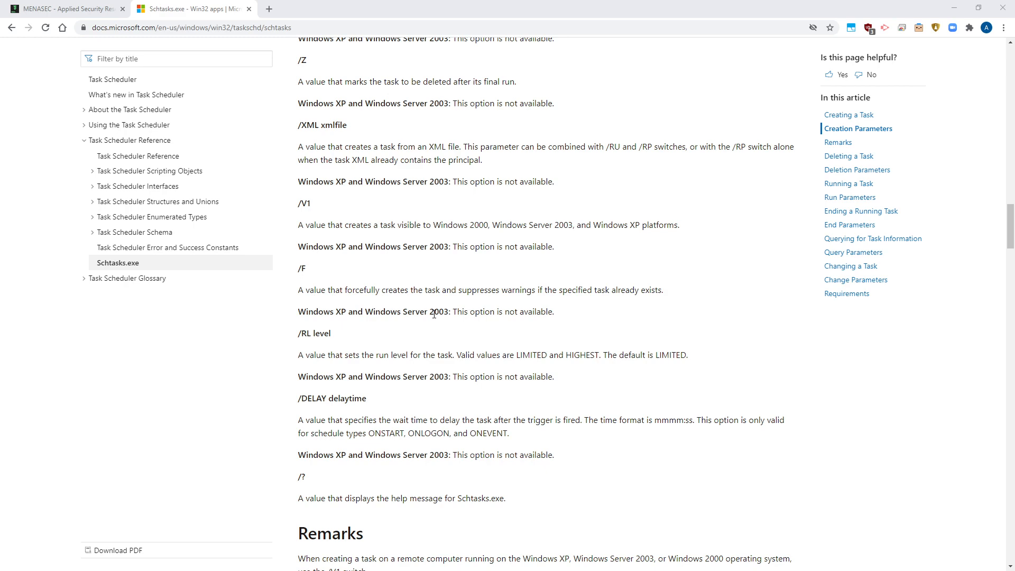
scroll(434, 314, down, 9)
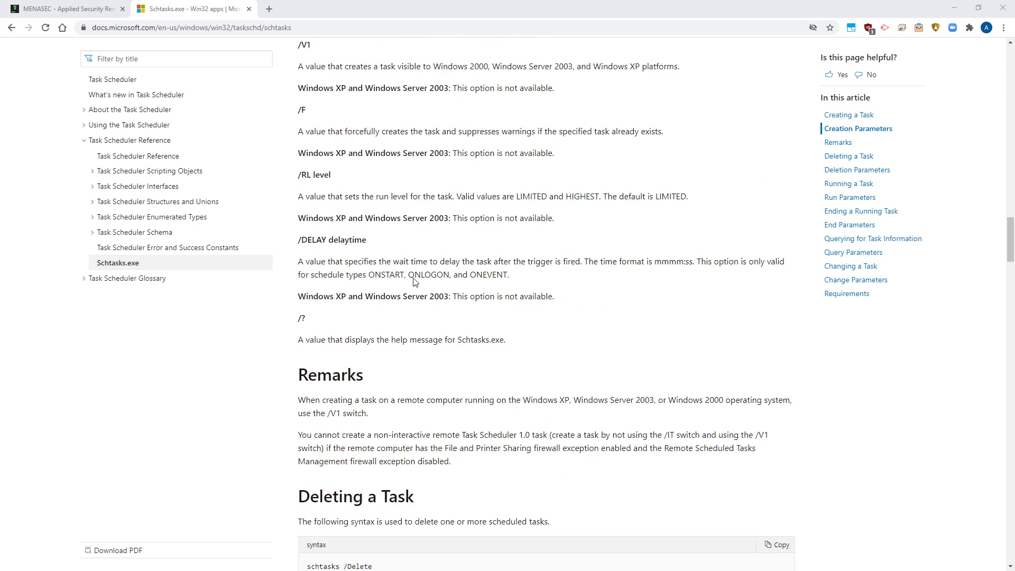
scroll(711, 419, down, 3)
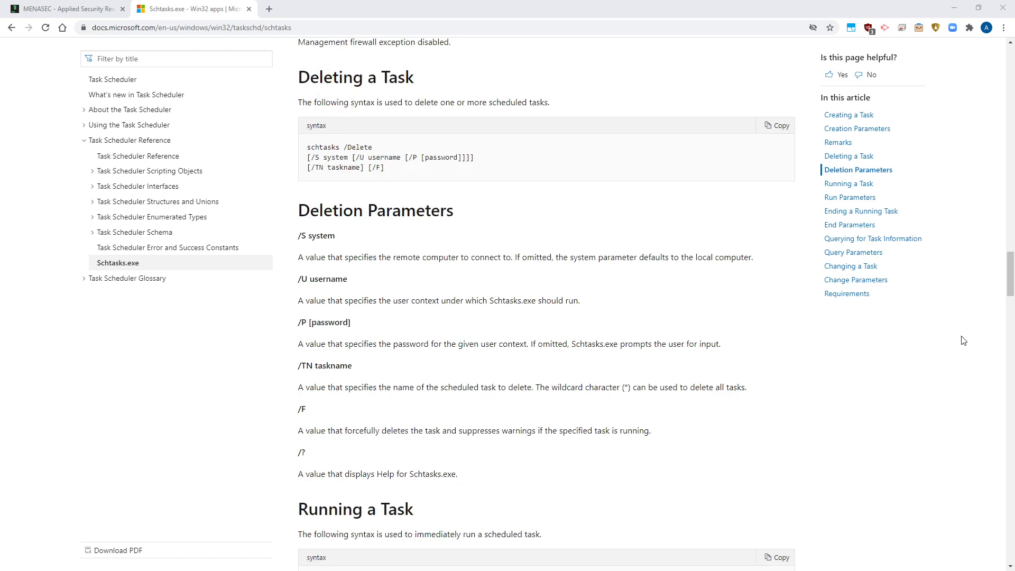
drag(1010, 278, 990, 72)
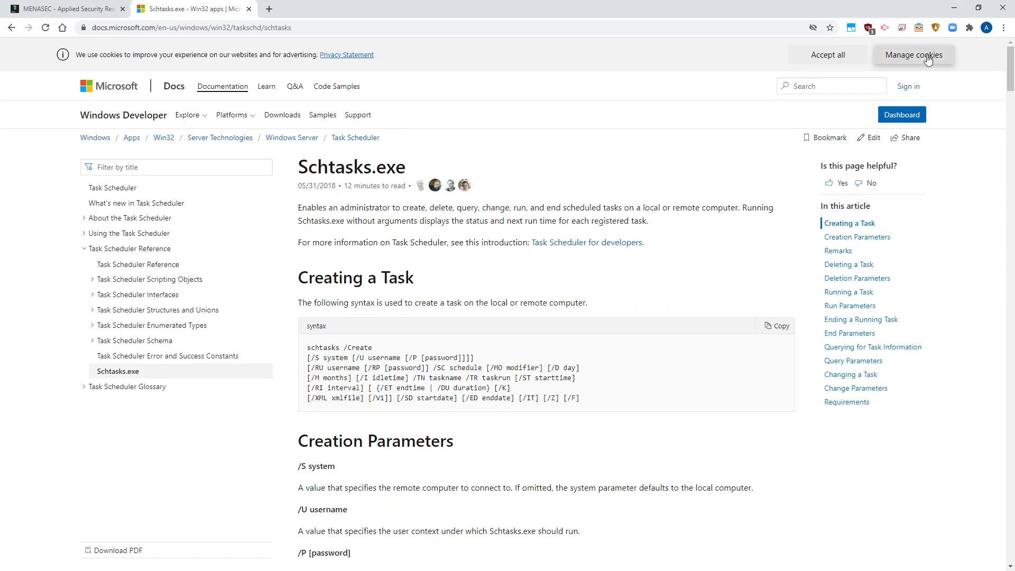
- Return to Registry Explorer and view the VssDataRestore task's DynamicInfo, Schema and Triggers values
click(957, 9)
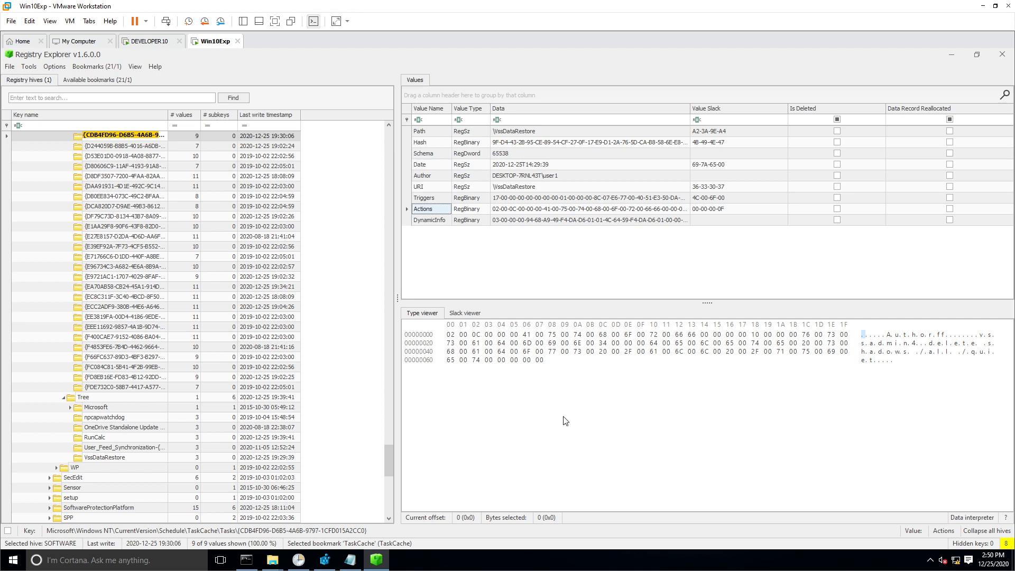
click(442, 221)
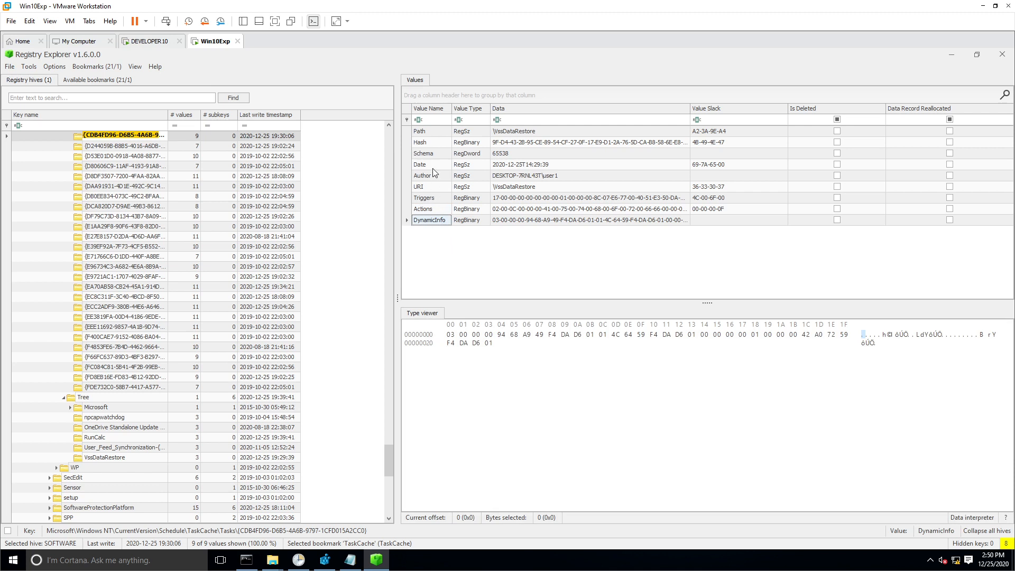
click(438, 155)
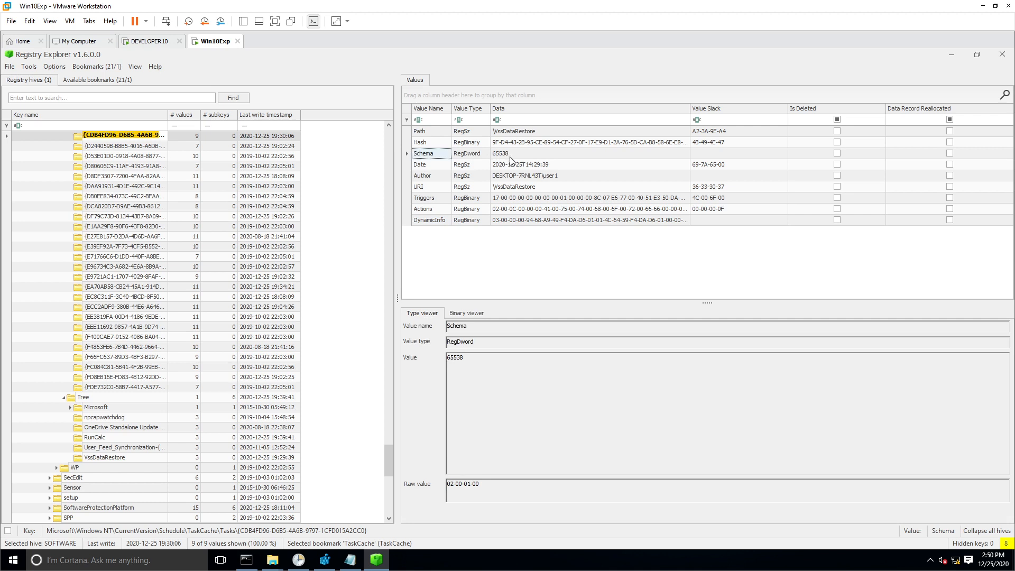
click(516, 199)
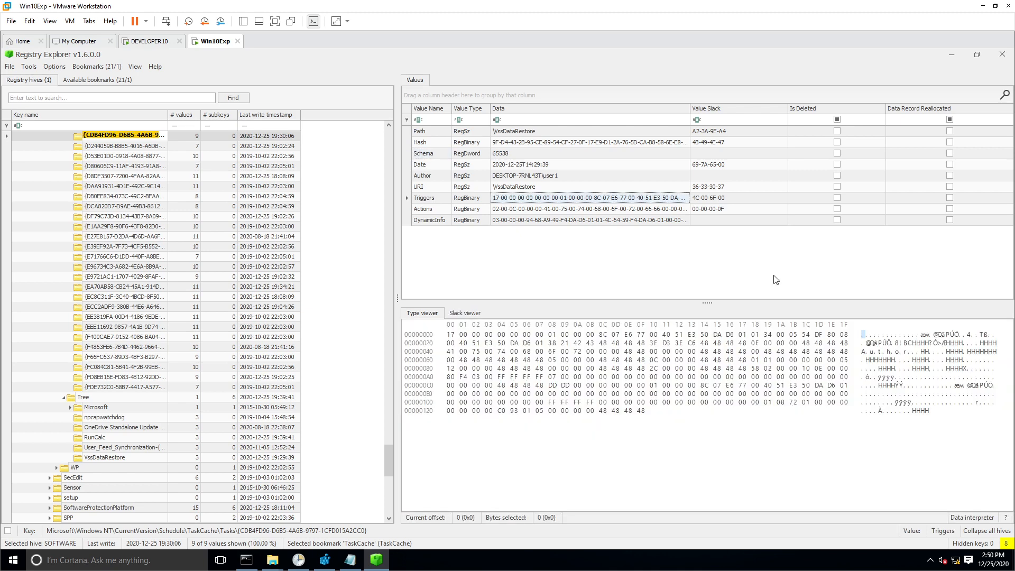